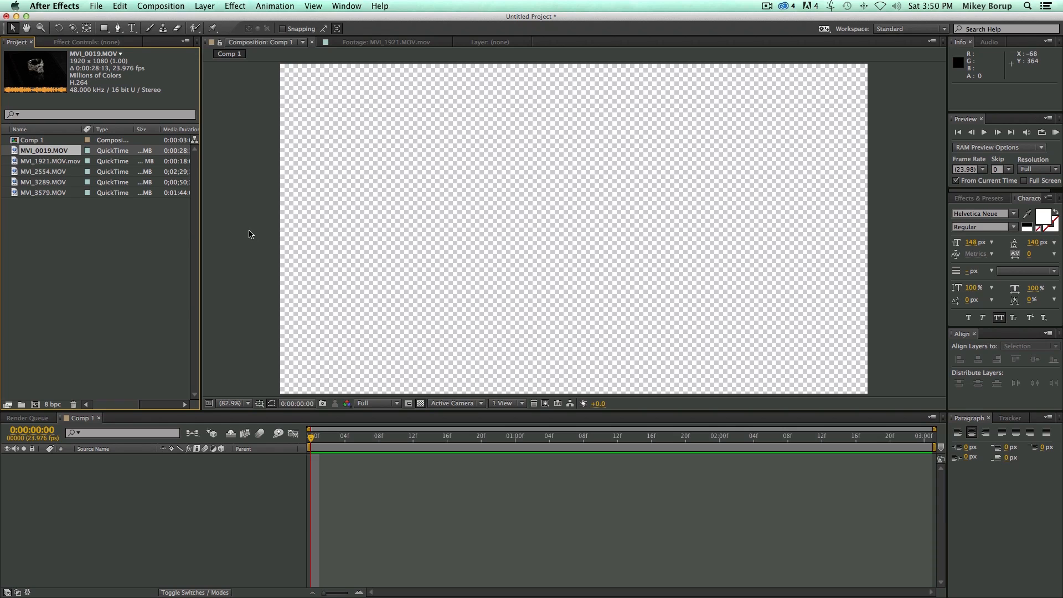
Step: Open the MVI_0019.MOV footage for viewing and examine the ring shot across the length of the clip
left_click(51, 219)
left_click(20, 151)
double_click(16, 154)
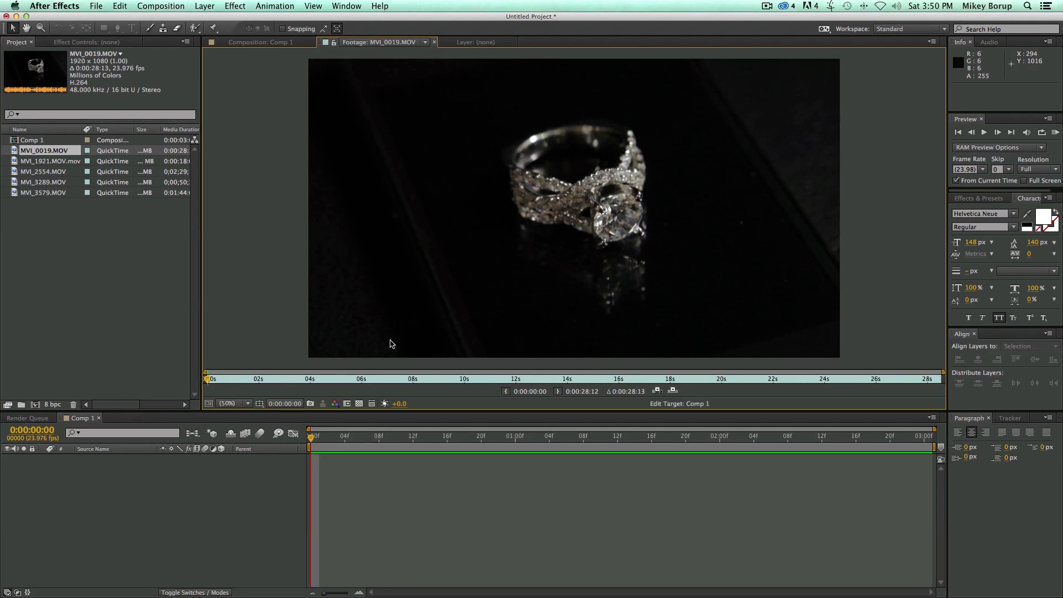
left_click_drag(441, 378, 472, 379)
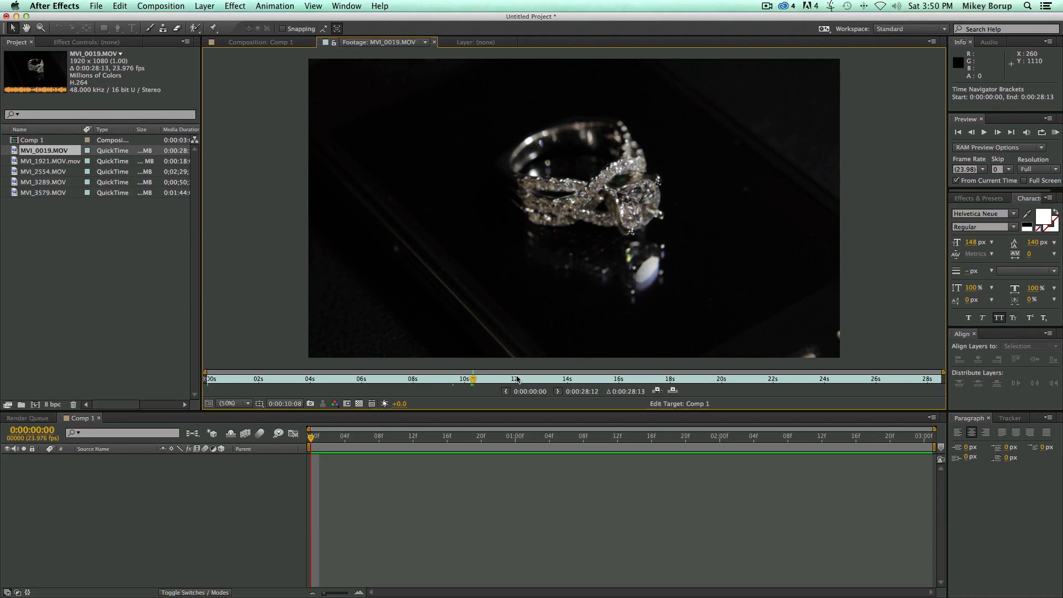
left_click_drag(473, 378, 609, 381)
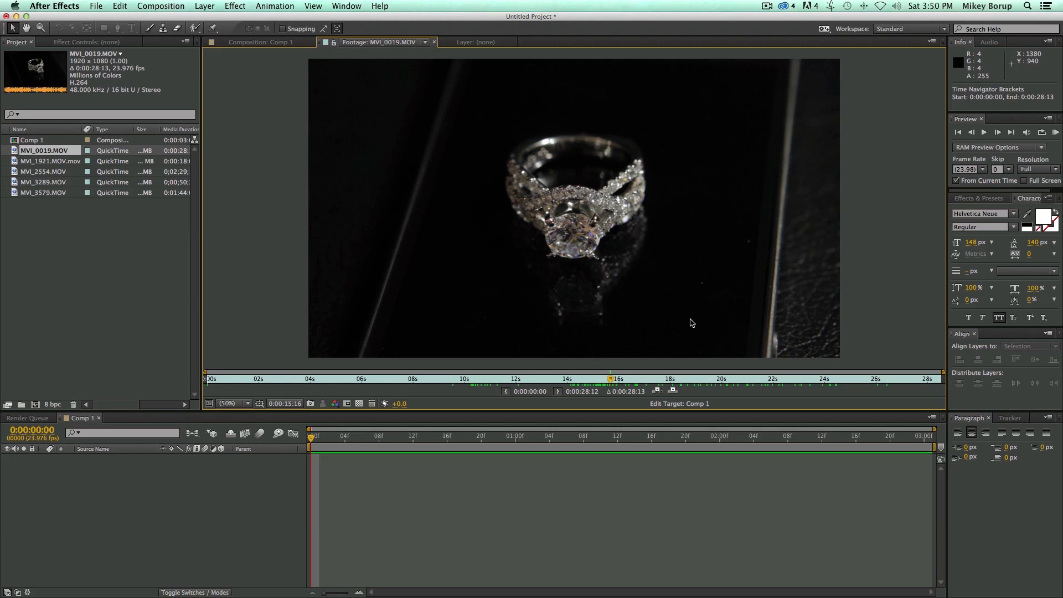
key("space")
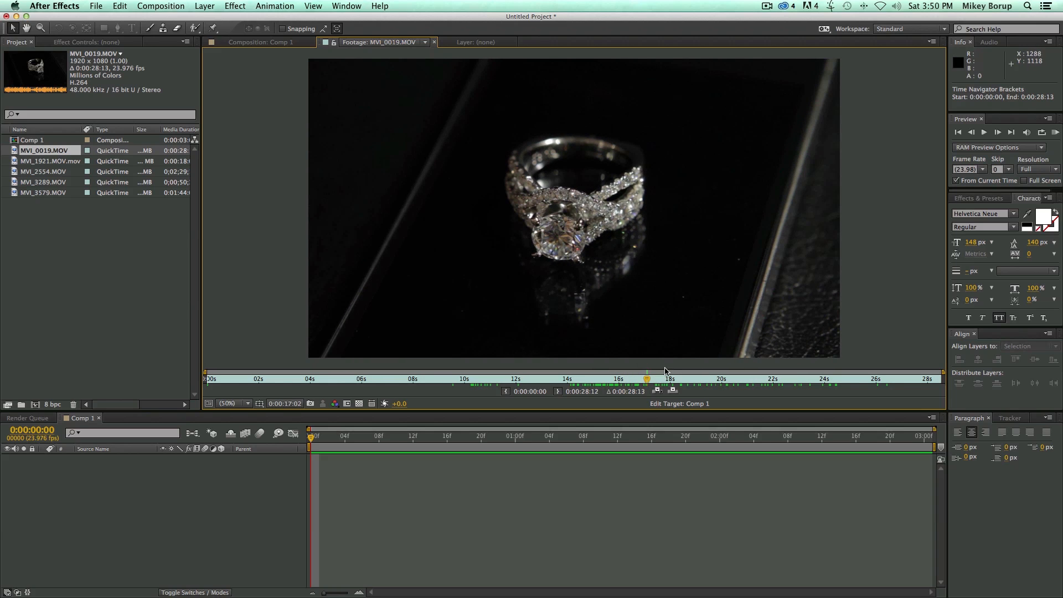
left_click_drag(645, 380, 598, 368)
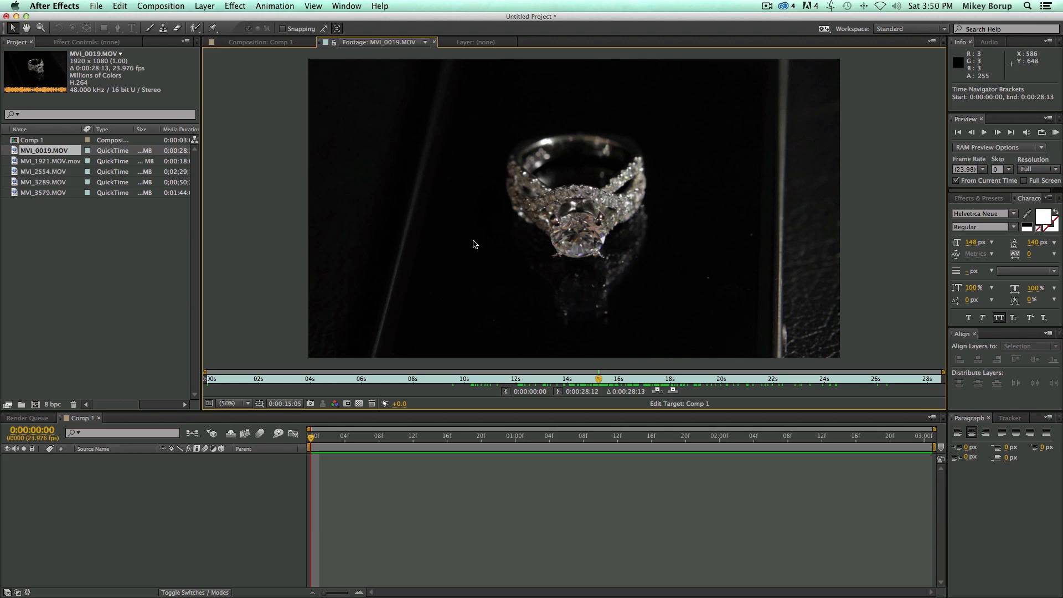
left_click_drag(600, 380, 688, 380)
left_click_drag(783, 381, 263, 380)
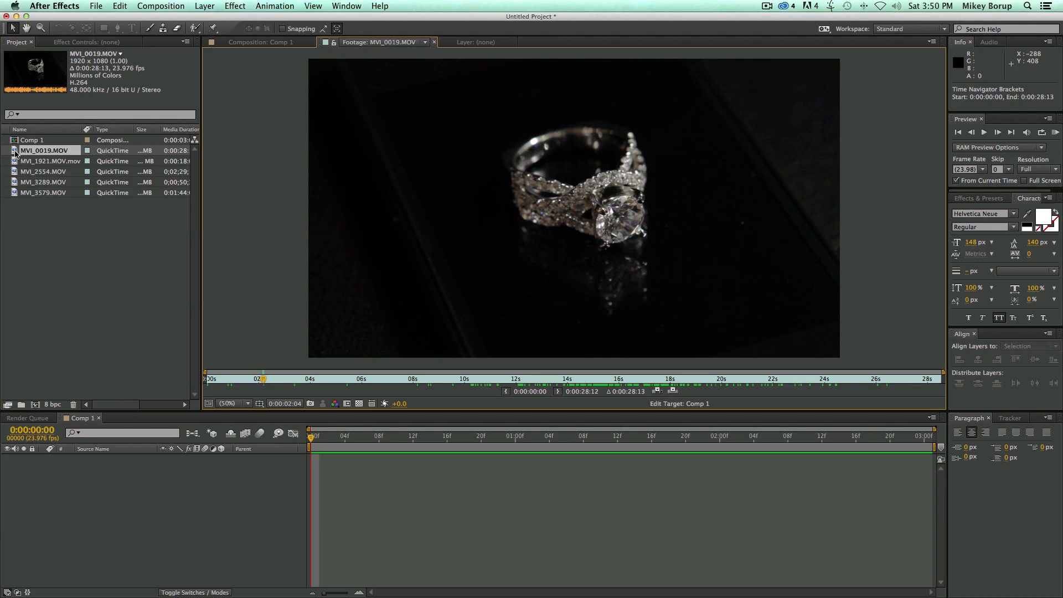
Step: Trim the MVI_0019.MOV footage with an in point at 0:00:13:09 and an out point at 0:00:16:11
mouse_move(545, 380)
left_mouse_down()
mouse_move(627, 382)
mouse_move(552, 380)
left_mouse_up()
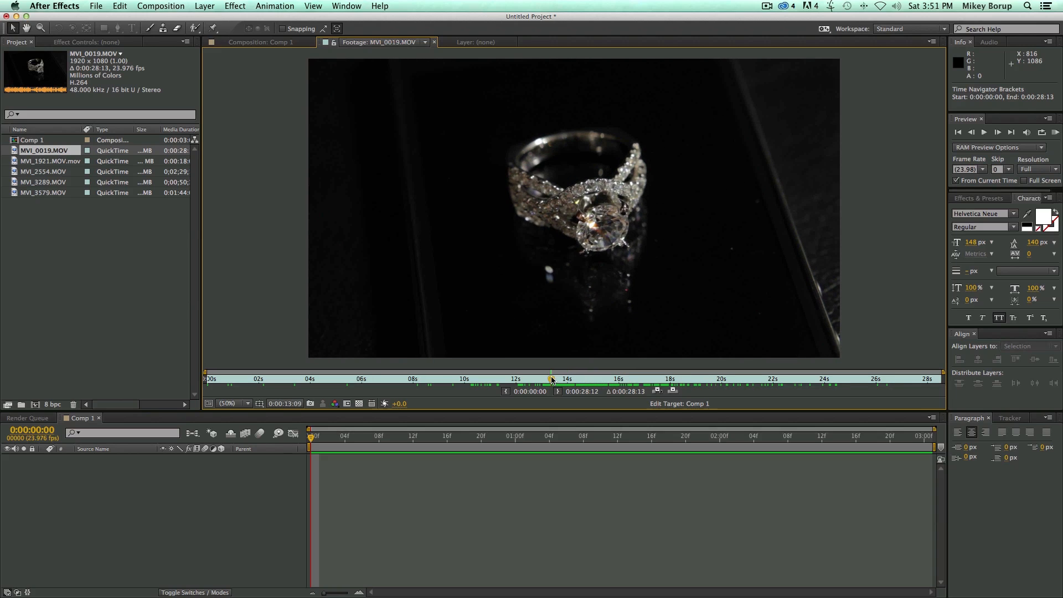
left_click(507, 391)
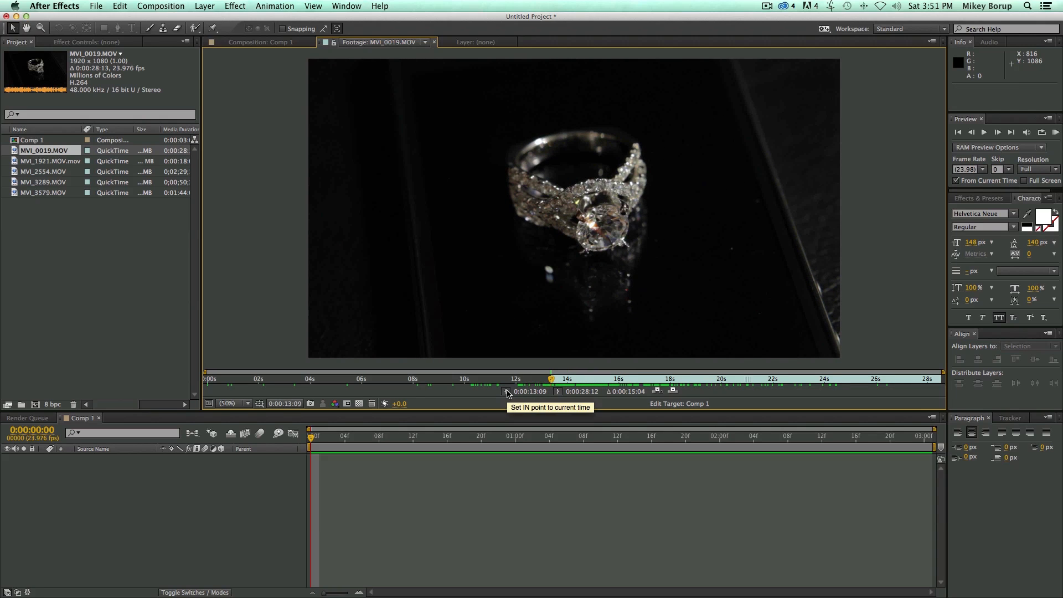
left_click_drag(552, 380, 630, 382)
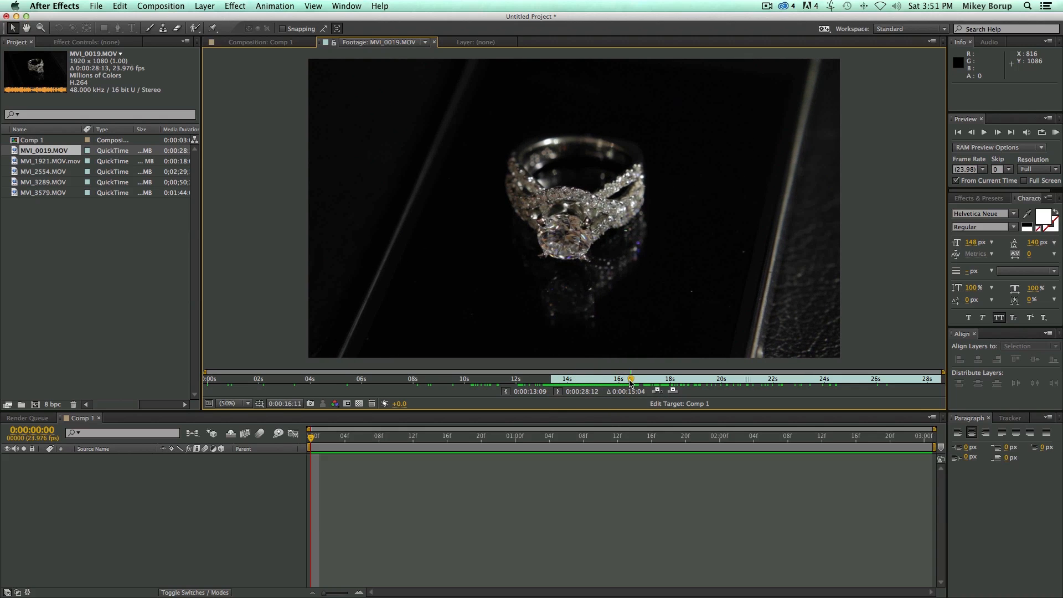
left_click(558, 391)
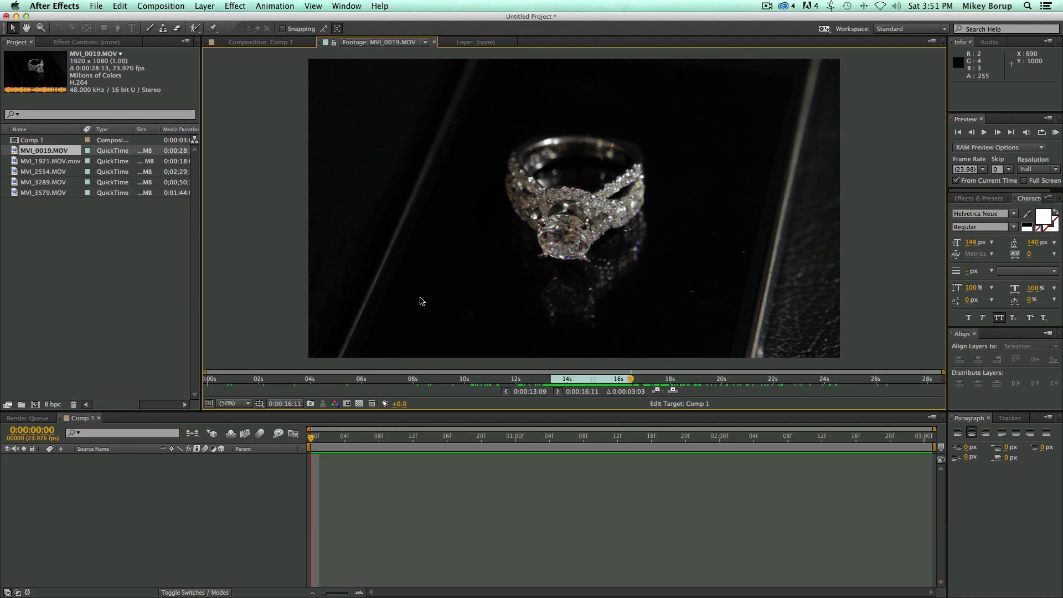
Step: Add the trimmed MVI_0019.MOV clip to Comp 1 starting at its first frame and preview it
left_click_drag(20, 152, 379, 478)
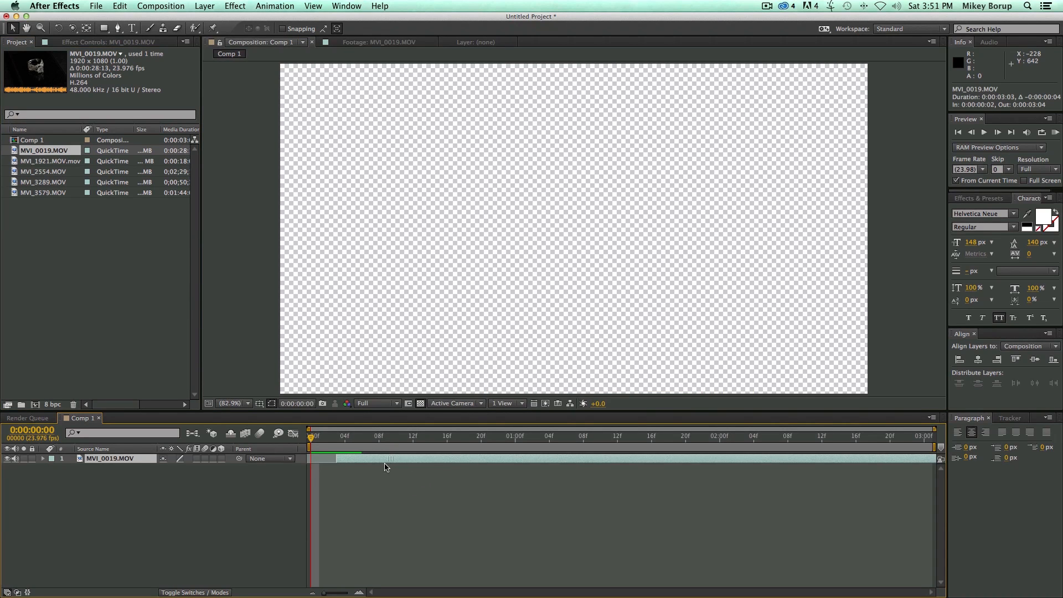
key("space")
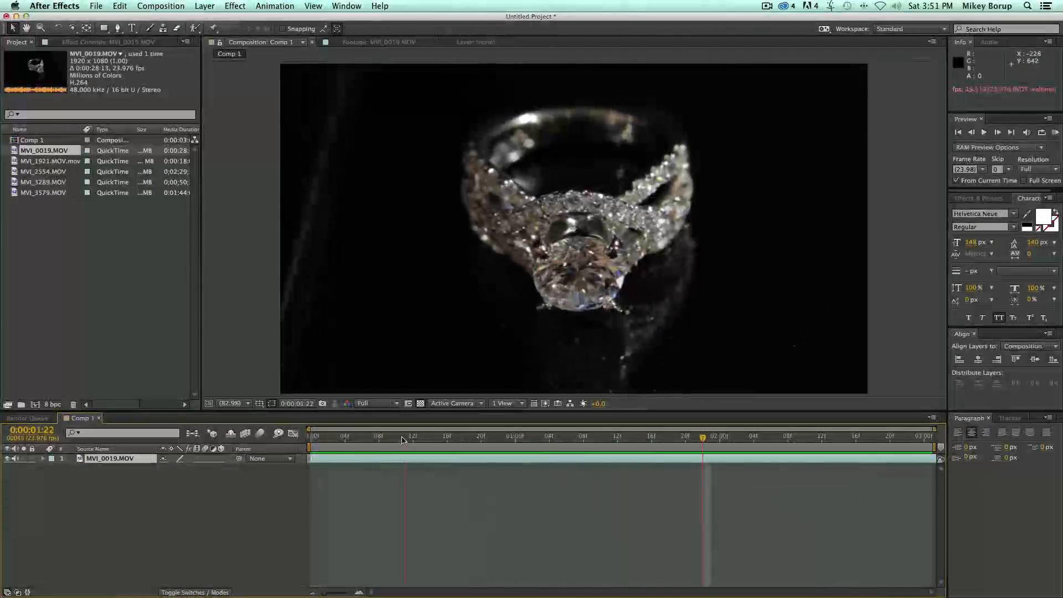
key("space")
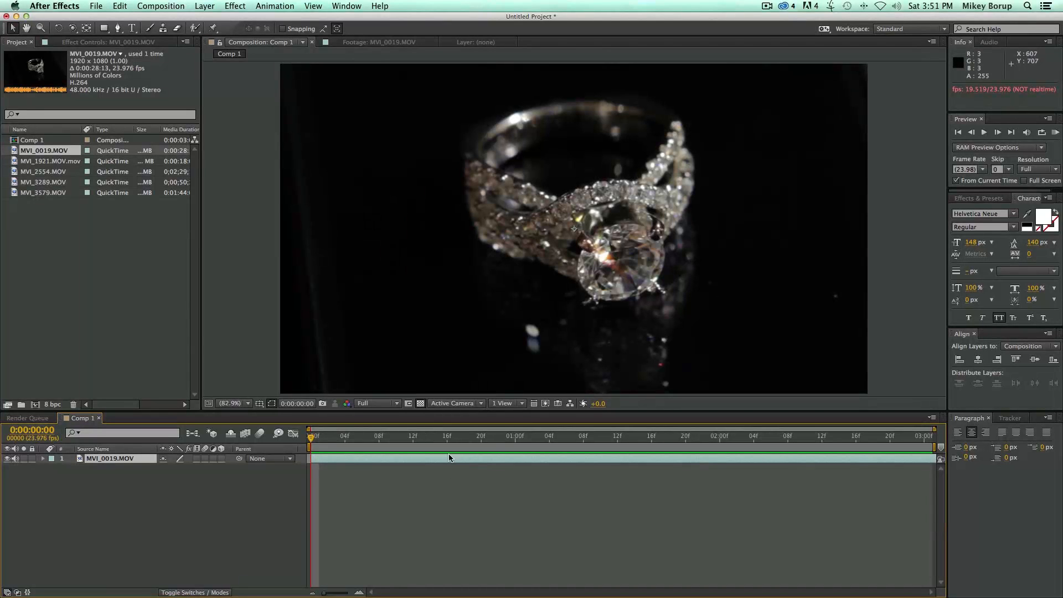
Step: Set the Comp 1 frame size to 1920 px wide by 1080 px high
left_click(161, 6)
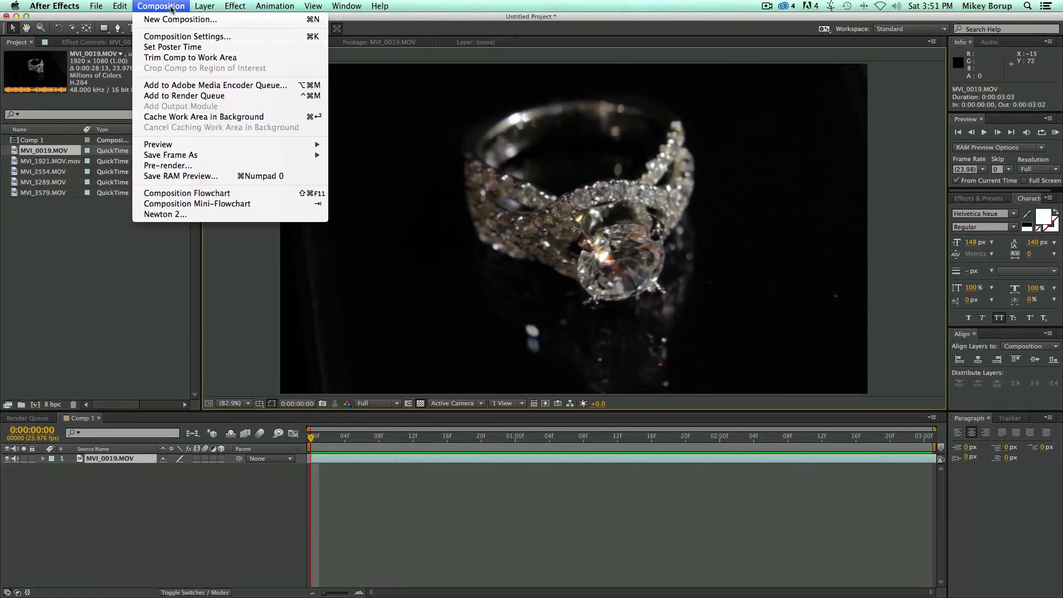
left_click(279, 37)
left_click(261, 176)
type("1920")
key("Tab")
type("180")
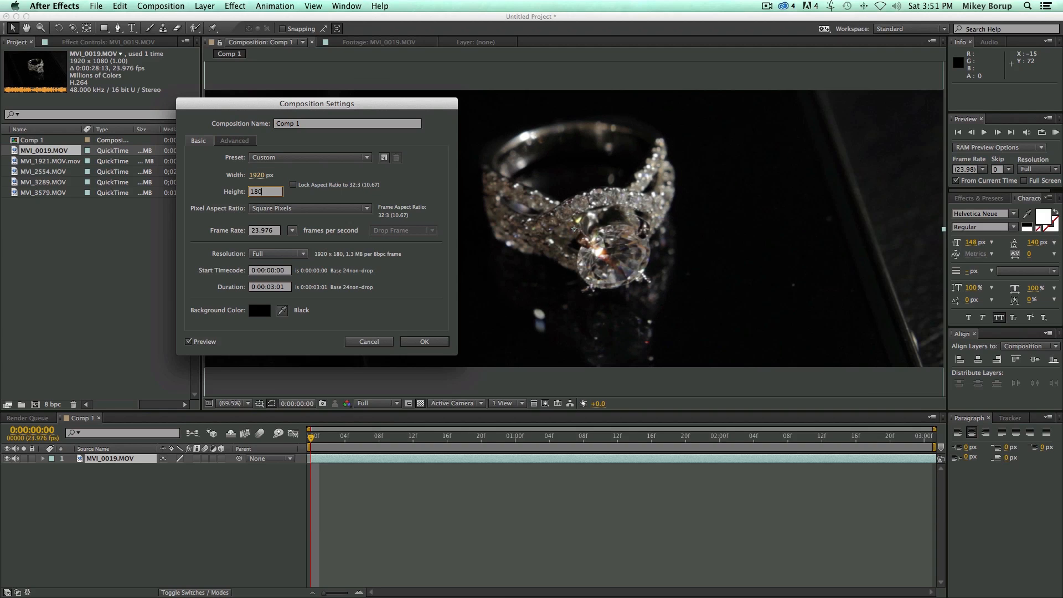
key("BackSpace")
key("BackSpace")
type("080")
key("Return")
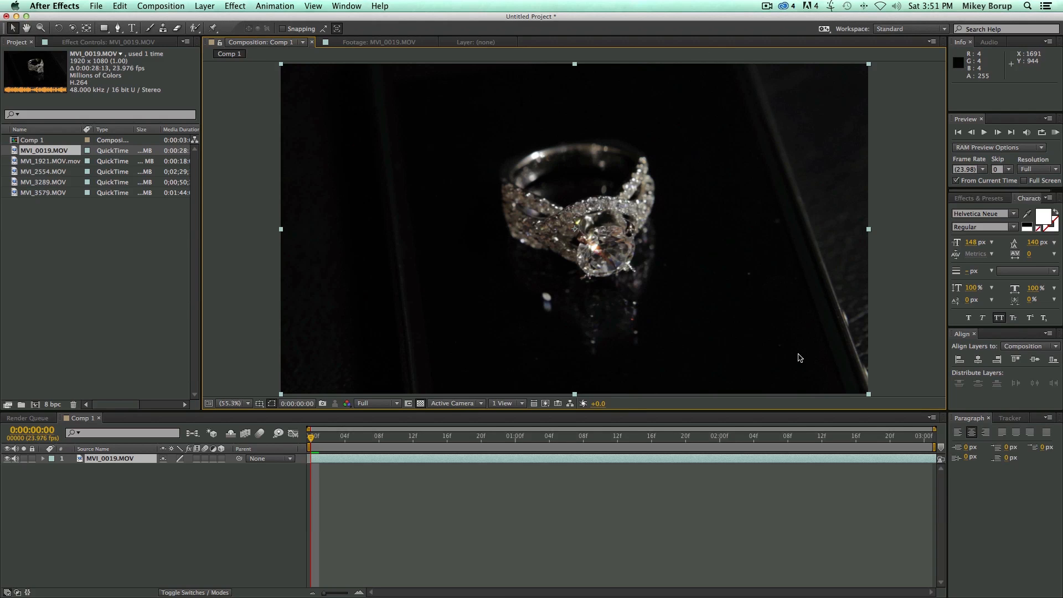
Step: Draw a closed five-point Pen mask loosely around the ring and its reflection on the MVI_0019.MOV layer at the first frame
mouse_move(324, 443)
left_mouse_down()
mouse_move(380, 439)
mouse_move(310, 439)
left_mouse_up()
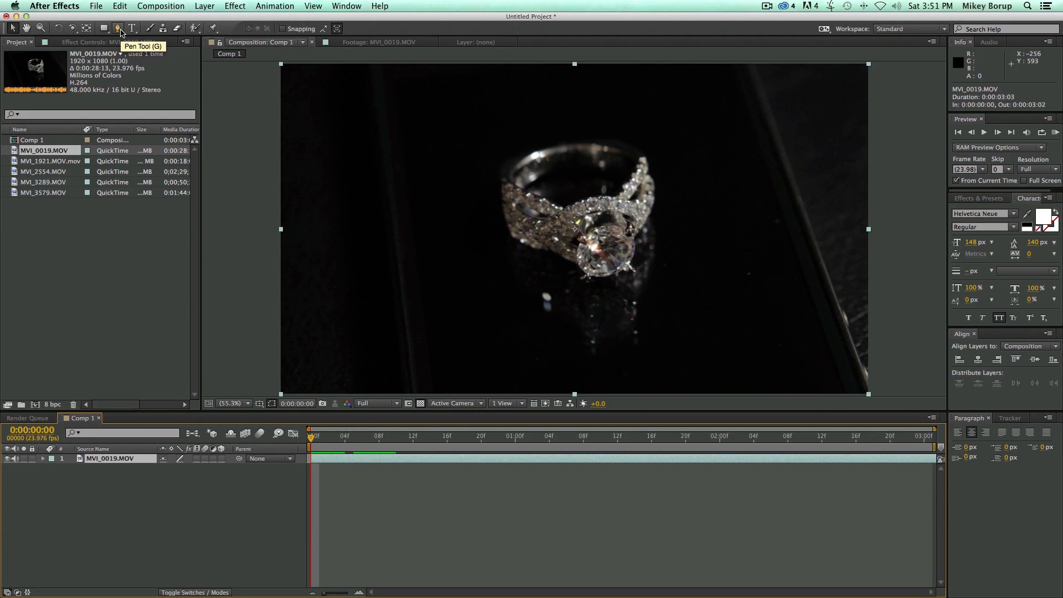
left_click(118, 29)
left_click(777, 382)
left_click(790, 253)
left_click(763, 172)
left_click(732, 124)
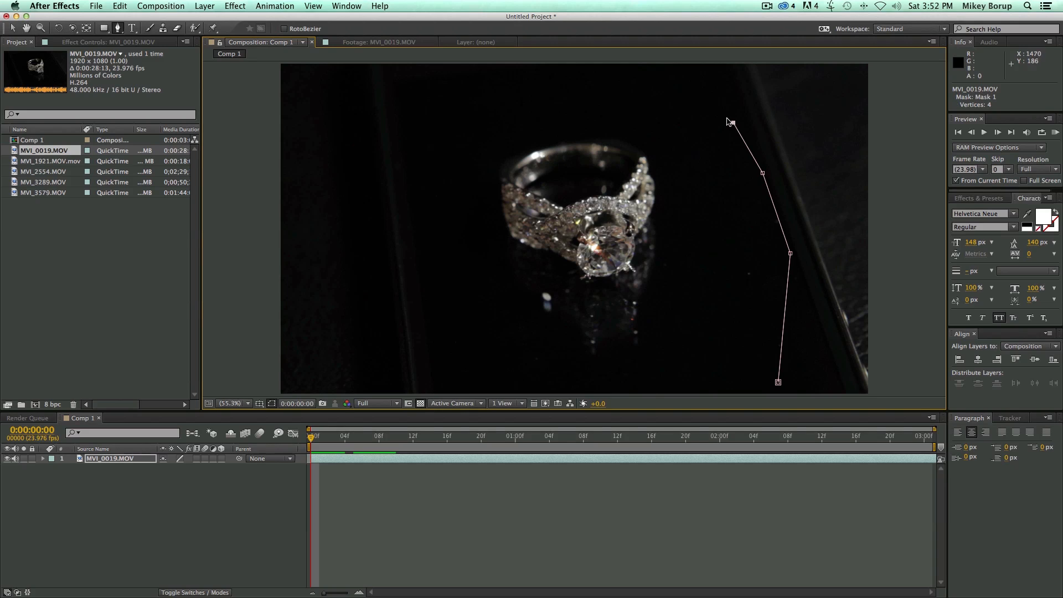
key("super+z")
key("super+z")
left_click(683, 95)
left_click(426, 88)
left_click(471, 364)
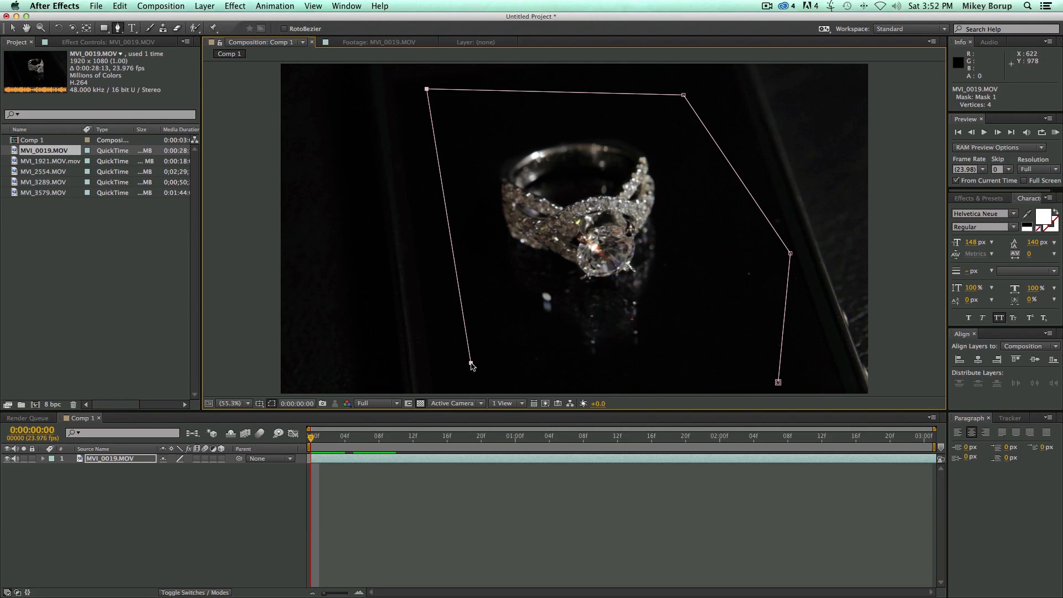
left_click(777, 382)
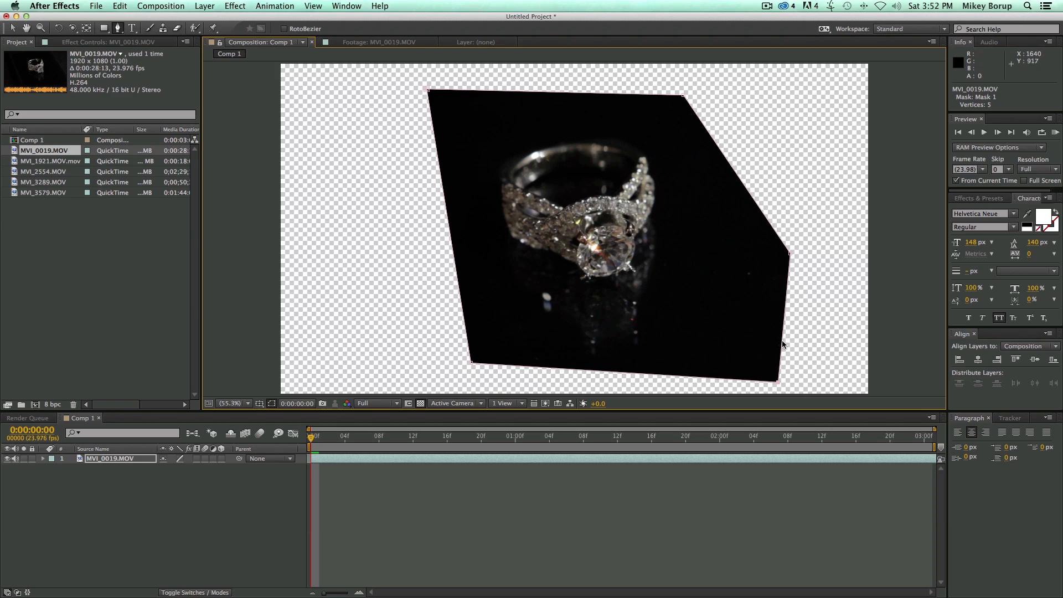
Step: Hide the transparency grid and check the mask edges against black from the start to the end of the comp
left_click(421, 404)
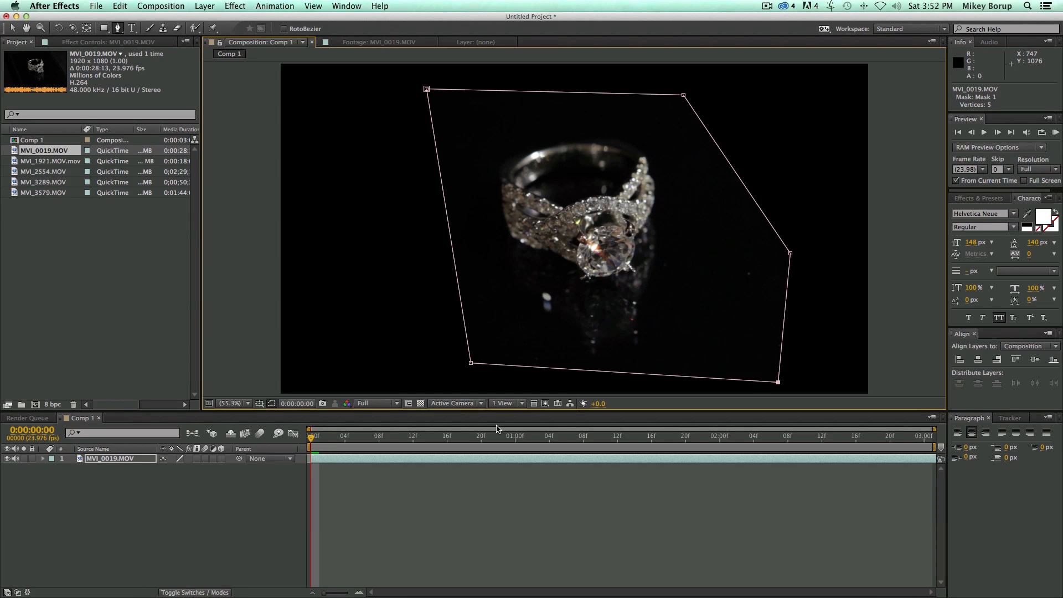
left_click(544, 523)
left_click_drag(395, 438, 936, 454)
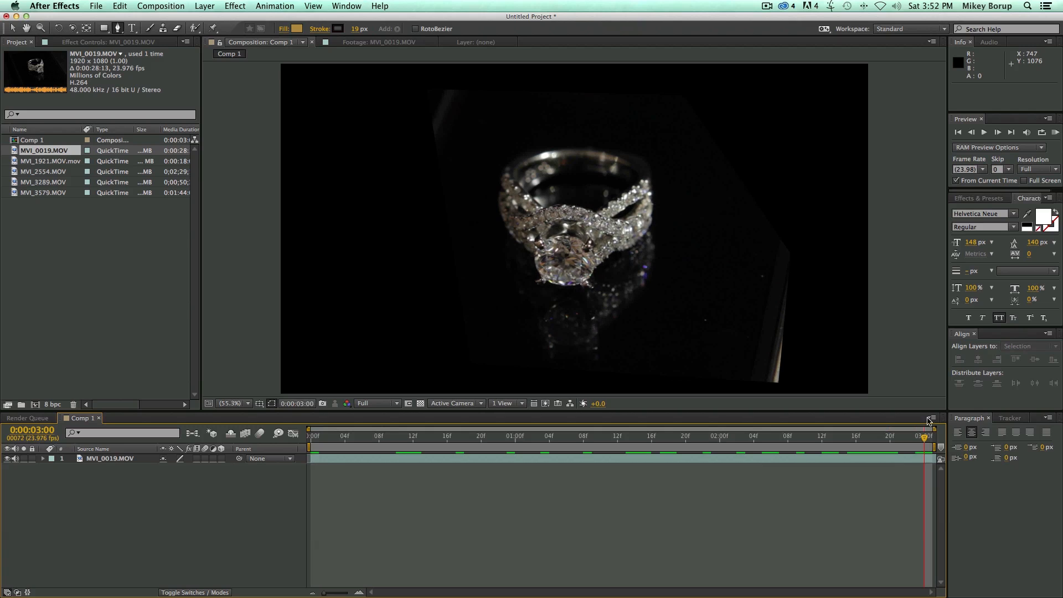
key("space")
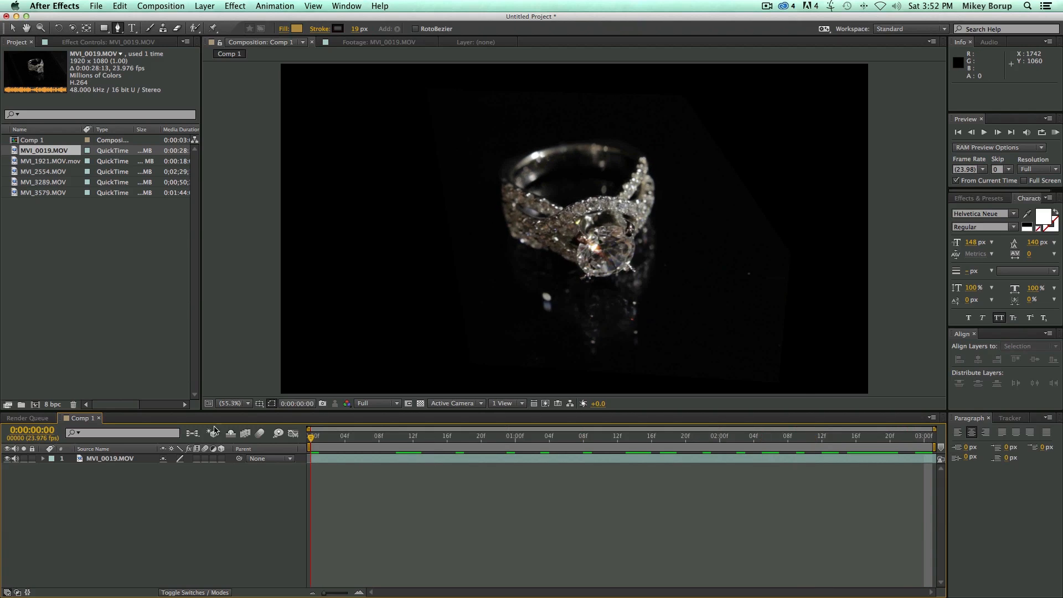
Step: Reveal the properties of Mask 1 and start keyframing its Mask Path at 0:00:00:00
left_click(42, 459)
left_click(53, 469)
left_click(62, 478)
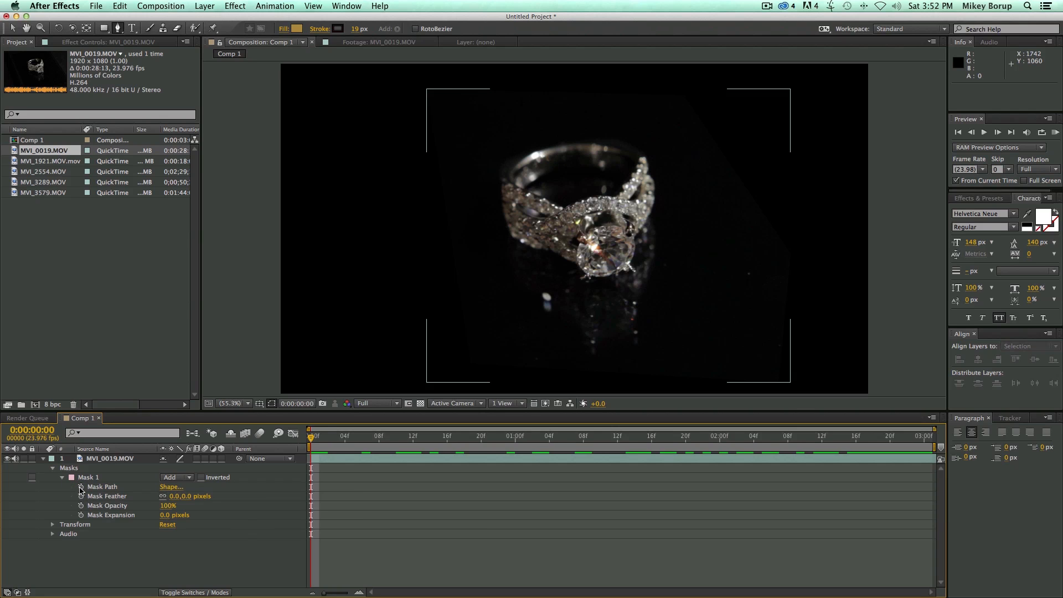
left_click(81, 487)
Step: At 0:00:03:00, reshape Mask 1 around the ring, pulling its right side inward so the bright phone edge is excluded
left_click_drag(333, 450, 989, 465)
mouse_move(779, 382)
left_mouse_down()
mouse_move(741, 382)
mouse_move(786, 380)
left_mouse_up()
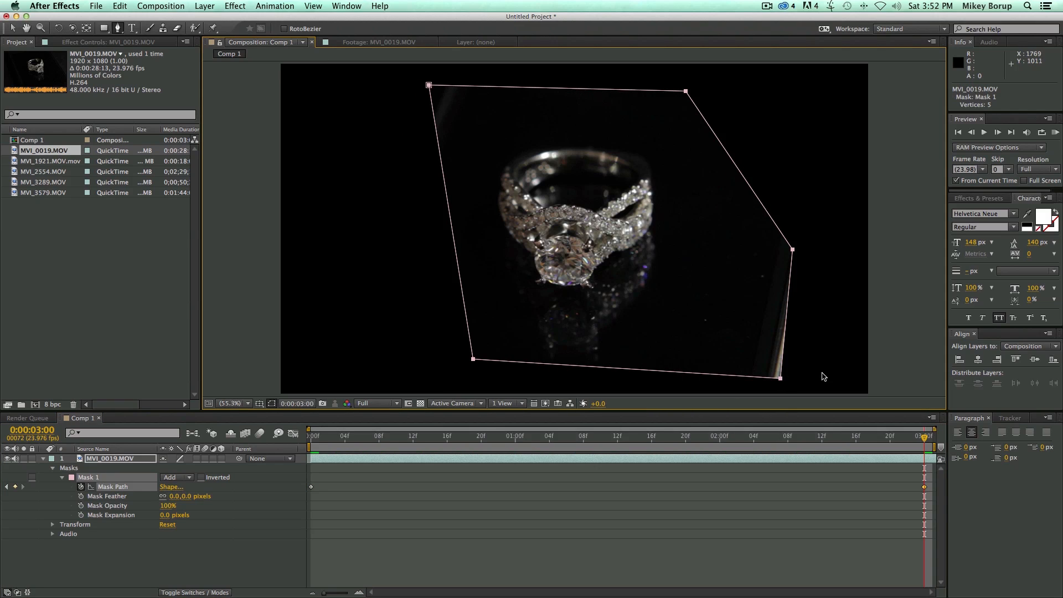
left_click(749, 526)
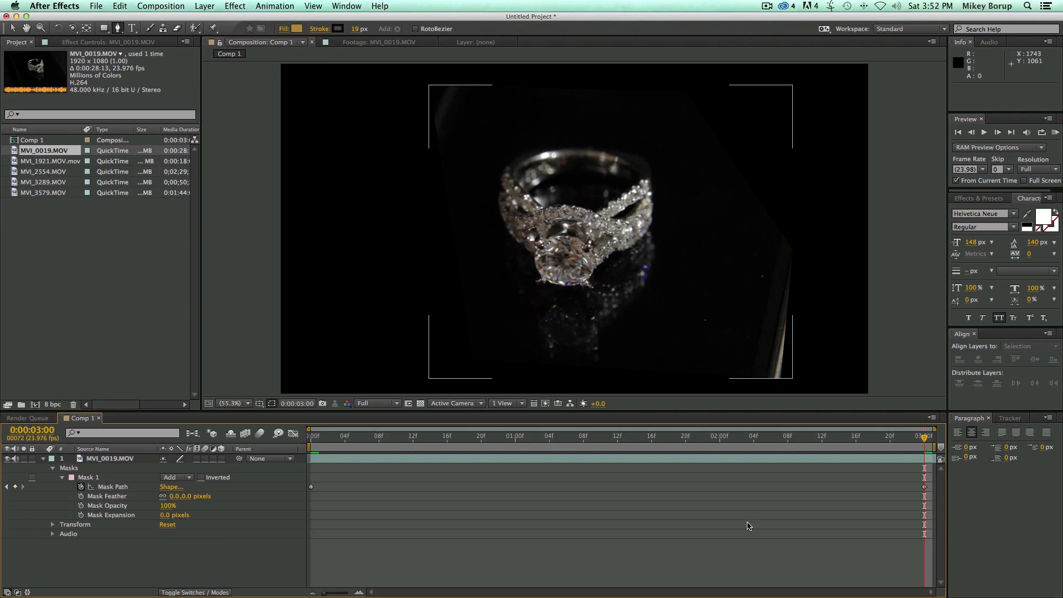
left_click(764, 462)
left_click_drag(781, 380, 682, 381)
left_click_drag(795, 251, 721, 246)
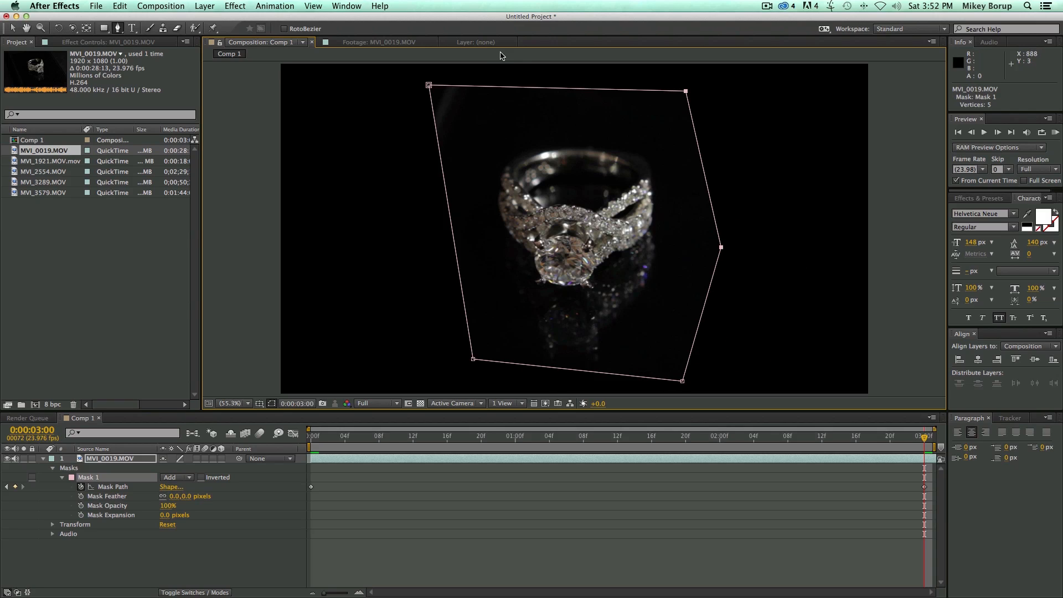
left_click_drag(430, 87, 509, 87)
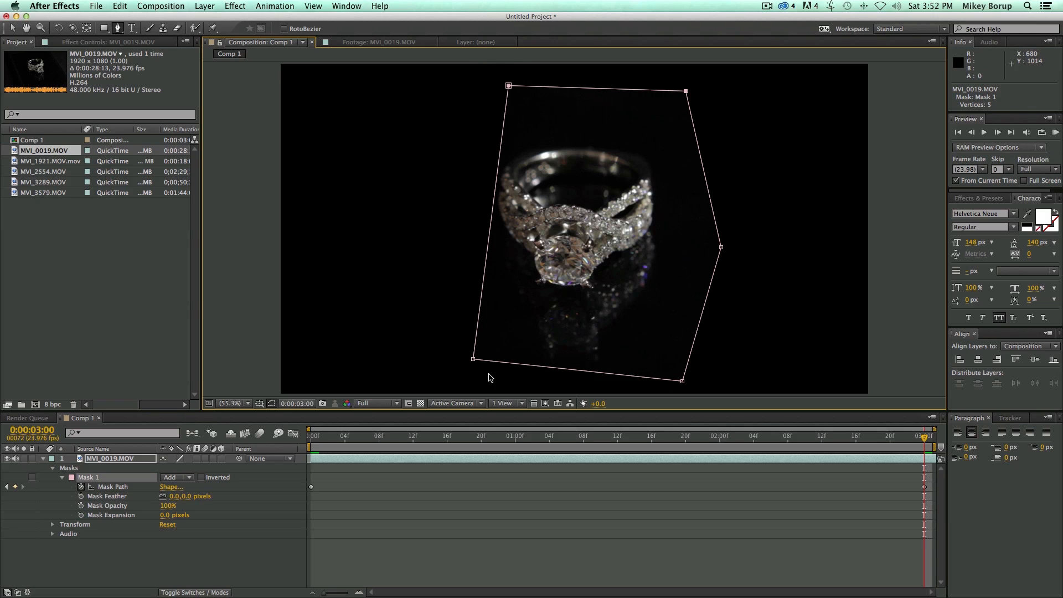
left_click_drag(472, 359, 417, 362)
left_click_drag(686, 92, 695, 93)
left_click(700, 578)
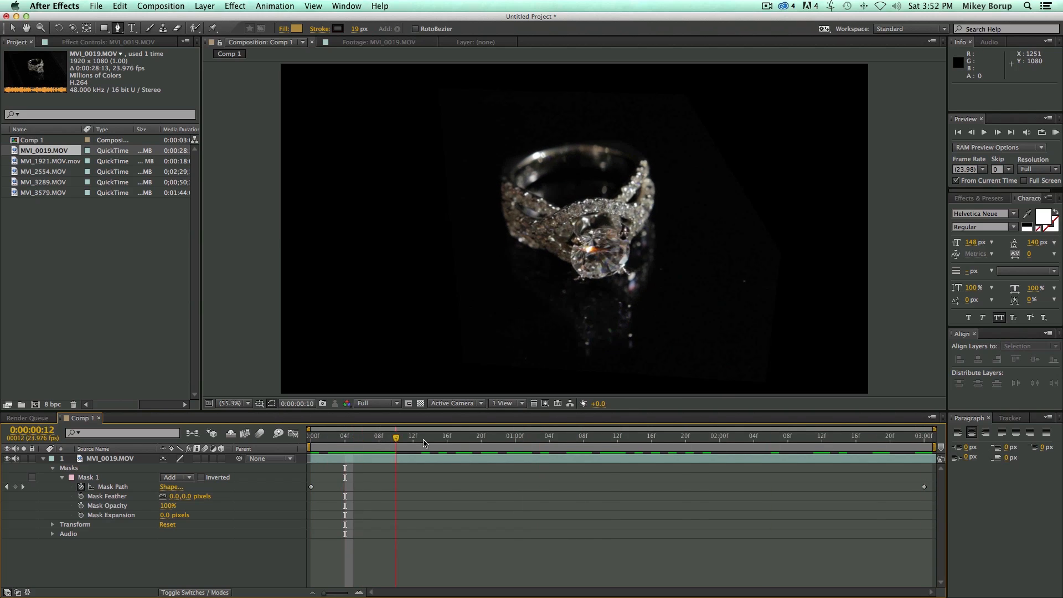
Step: At 0:00:00:15, move the middle-right and lower-right points of Mask 1 inward toward the ring
left_click_drag(345, 437, 439, 437)
left_click(431, 459)
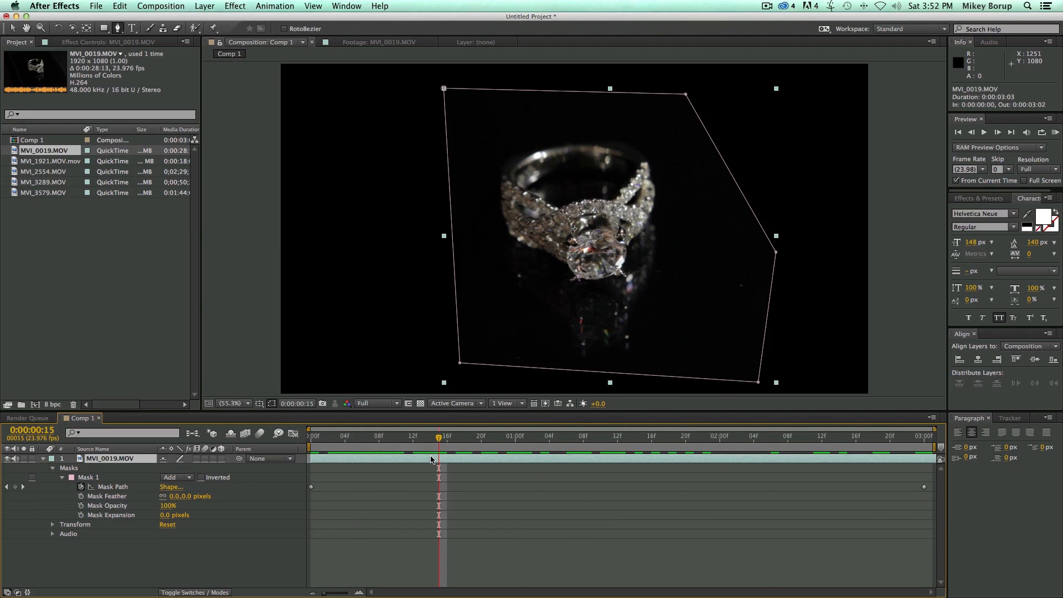
left_click(786, 269)
key("ctrl+z")
key("v")
left_click_drag(777, 252, 714, 254)
left_click_drag(759, 382, 676, 380)
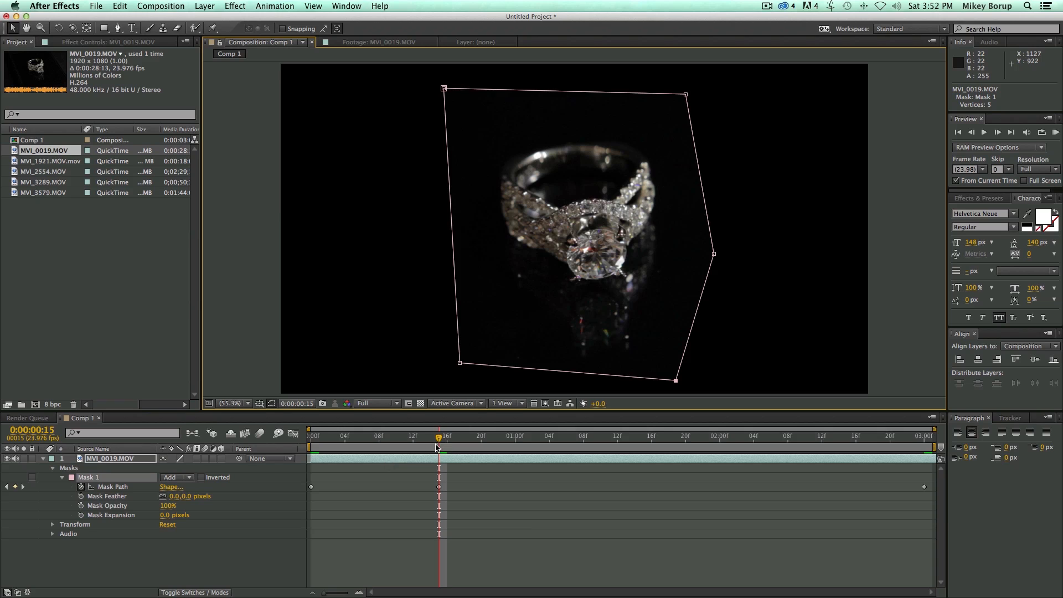
Step: At 0:00:00:00, move the middle-right and lower-right points of Mask 1 inward toward the ring
left_click_drag(437, 446, 311, 445)
left_click_drag(787, 254, 714, 253)
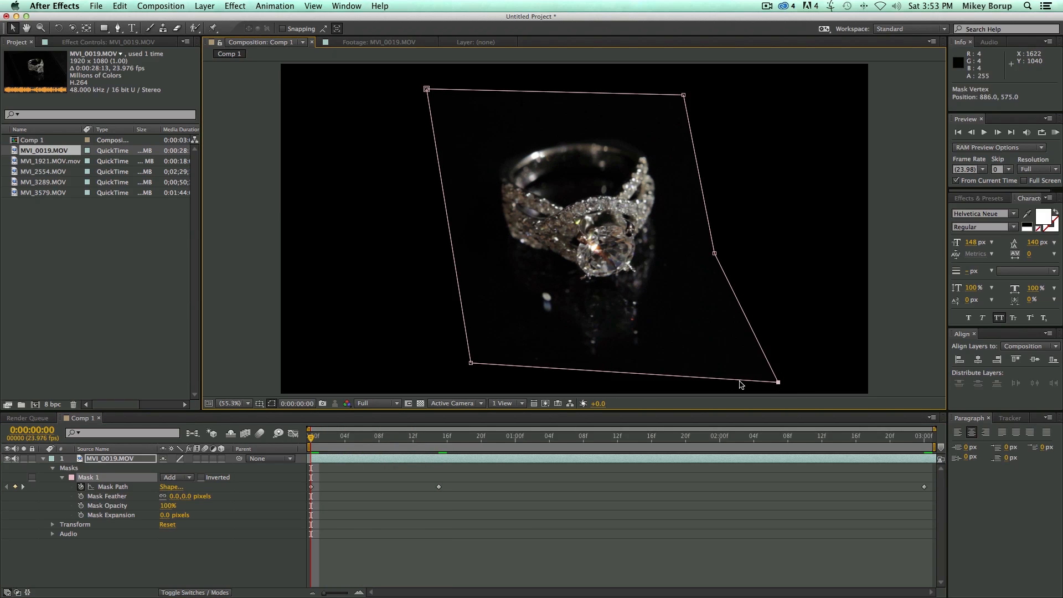
left_click_drag(777, 382, 688, 374)
Step: Check the animated mask at the end and through the early part of the comp with the mask outline deselected
left_click_drag(448, 433, 989, 451)
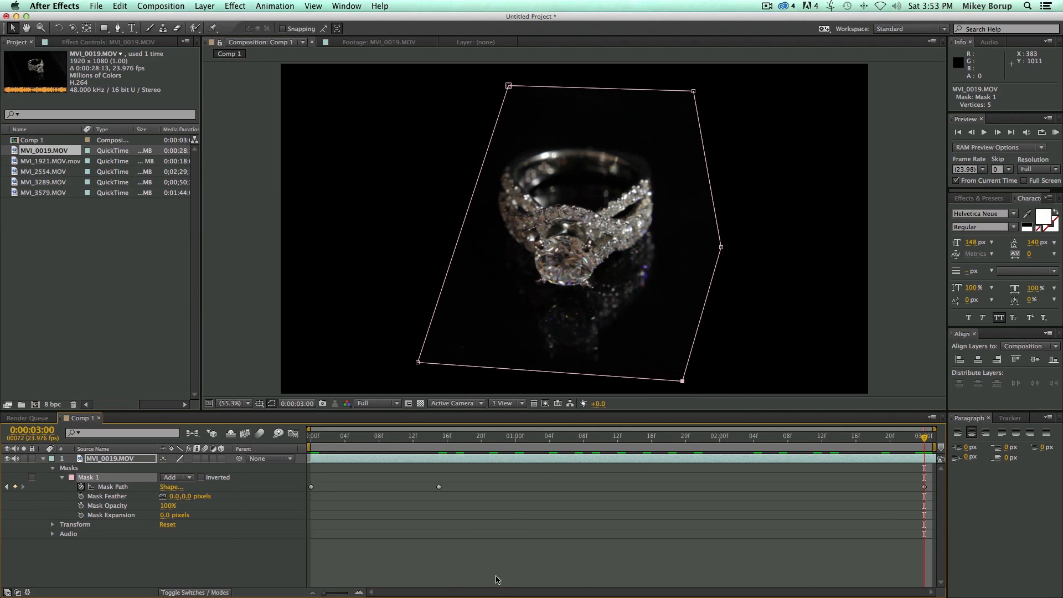
left_click(237, 313)
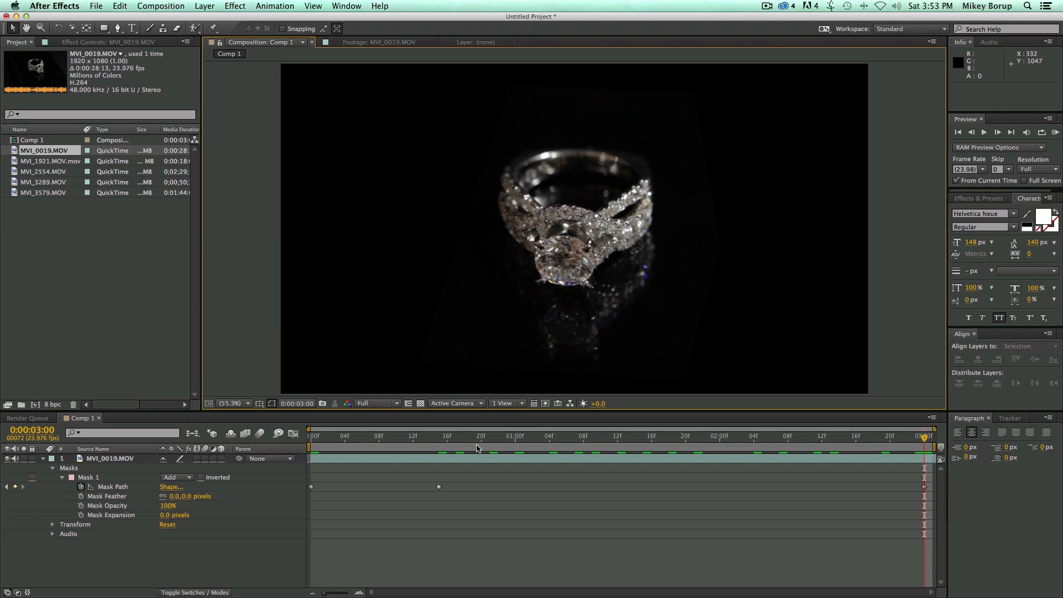
left_click_drag(501, 439, 435, 439)
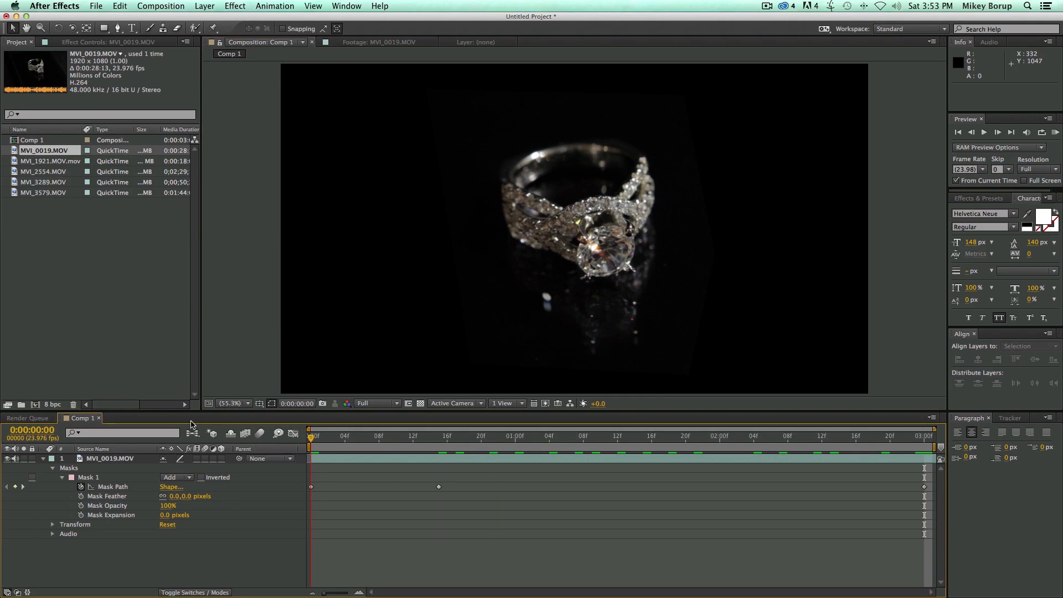
Step: Play the comp from 0:00:00:00 to check the animated mask around the ring
key("Home")
key("space")
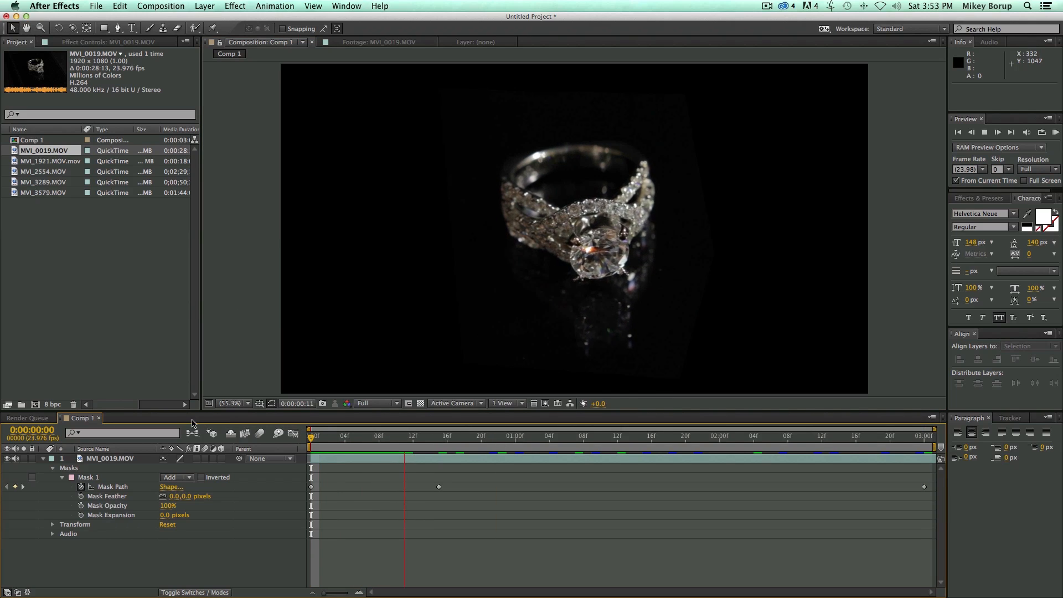
key("space")
Step: Try enlarging the MVI_0019.MOV layer with its Scale property at 130%, and undo it
left_click(418, 267)
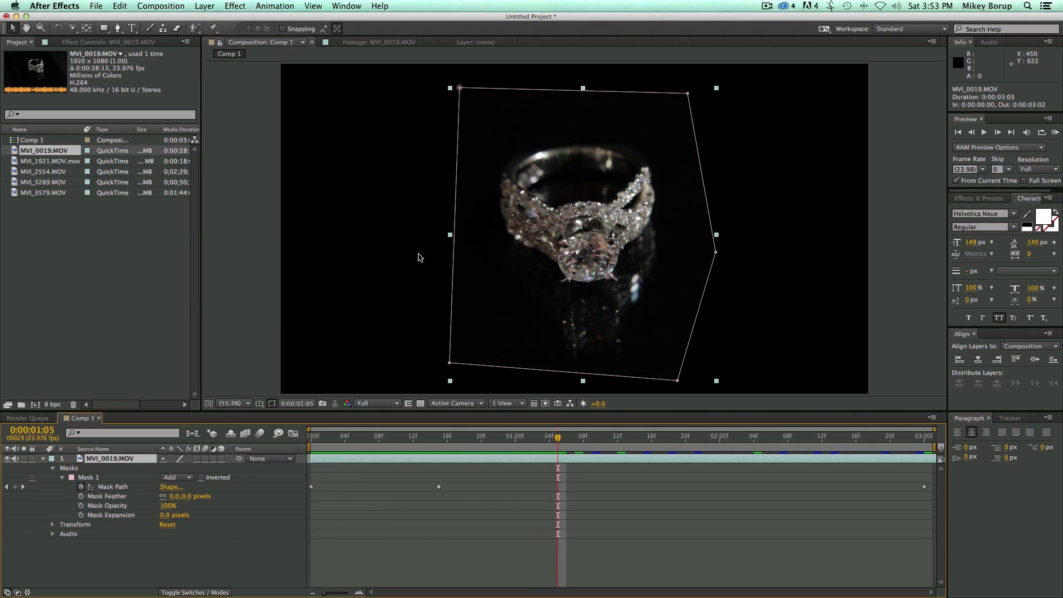
key("s")
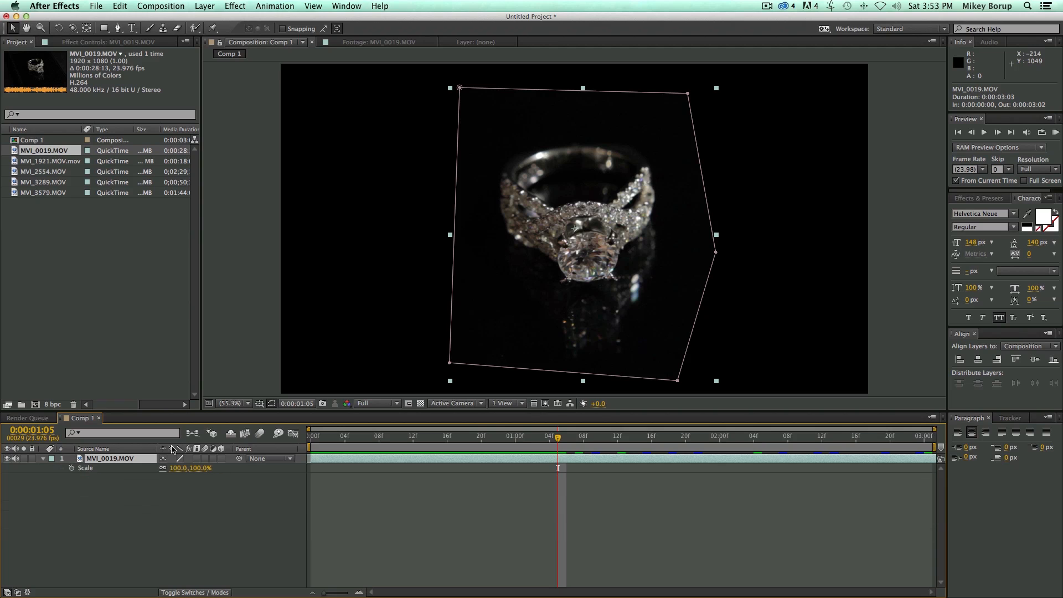
left_click_drag(179, 471, 193, 471)
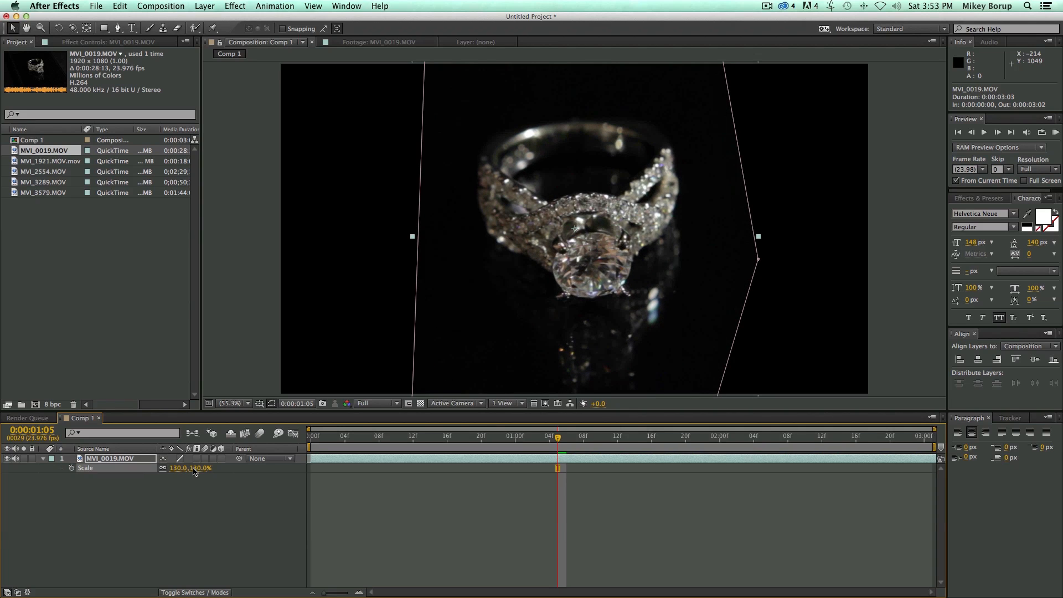
key("super+z")
left_click(284, 487)
Step: Apply the Detail-preserving Upscale distort effect to the MVI_0019.MOV layer
left_click(335, 460)
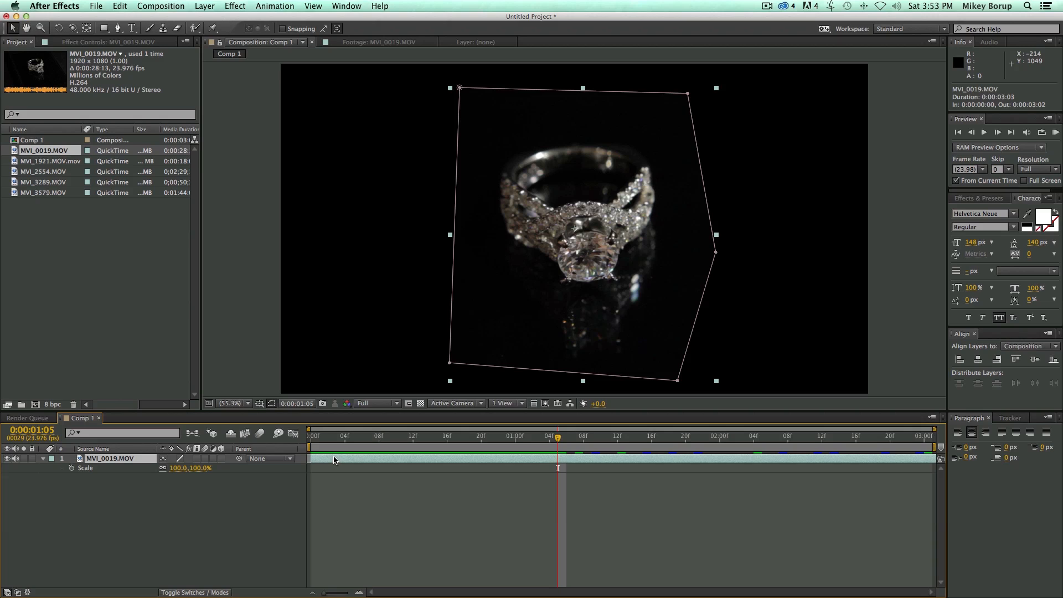
left_click(234, 6)
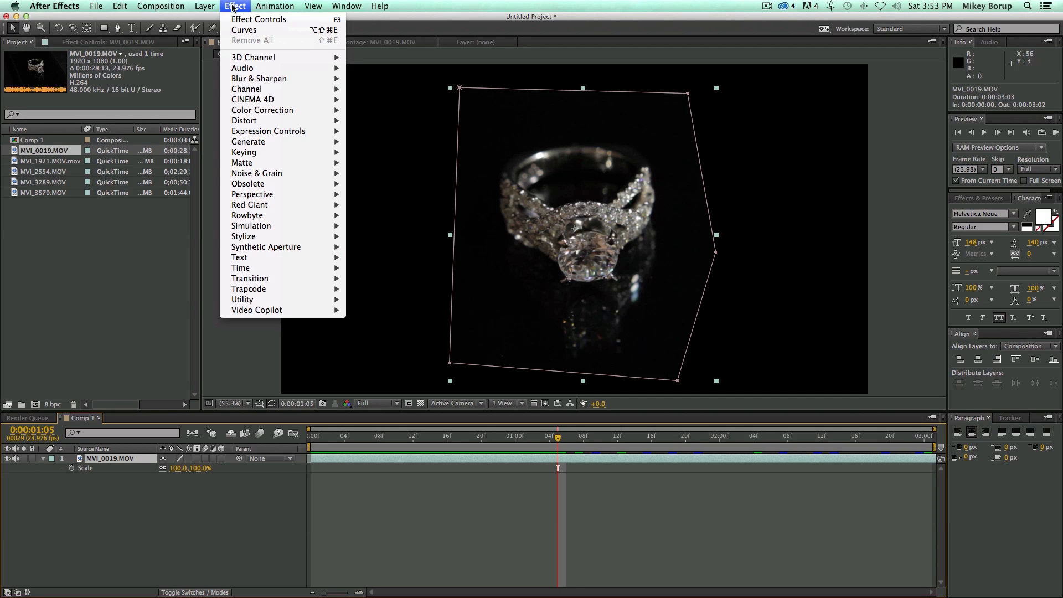
left_click(343, 179)
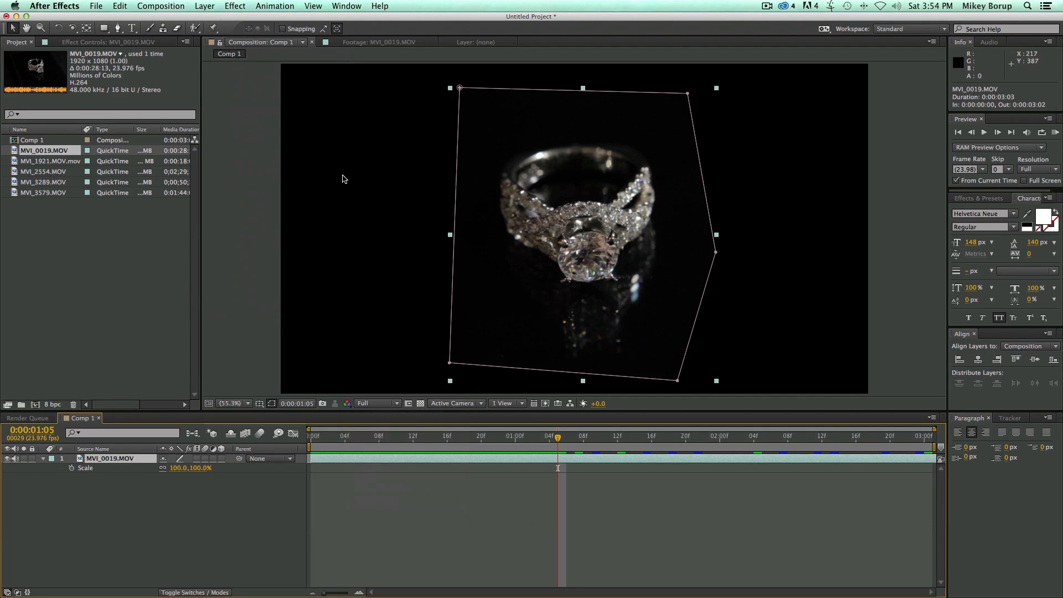
left_click(235, 6)
mouse_move(253, 124)
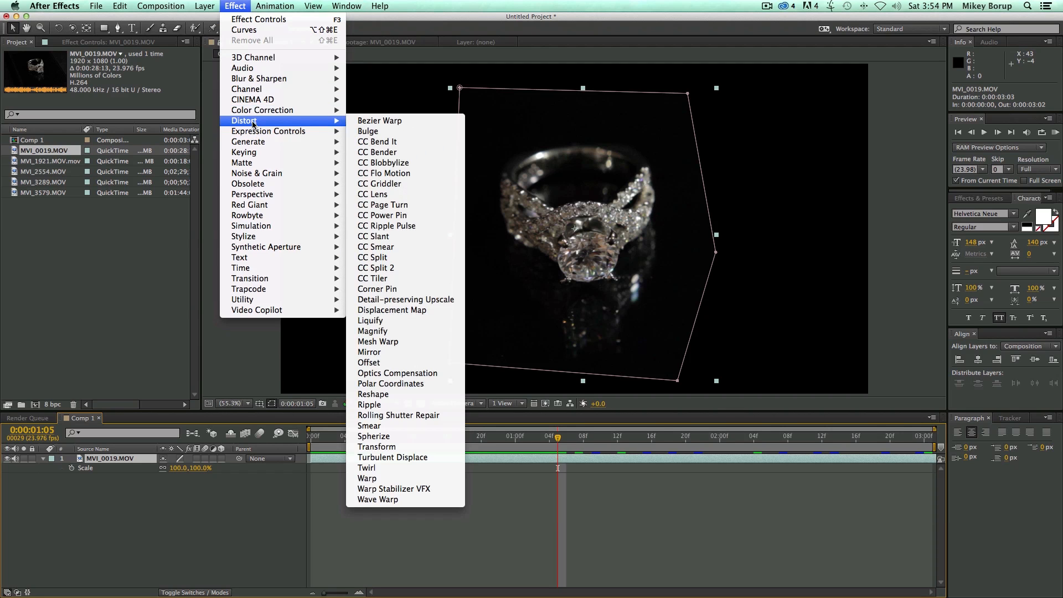
left_click(409, 300)
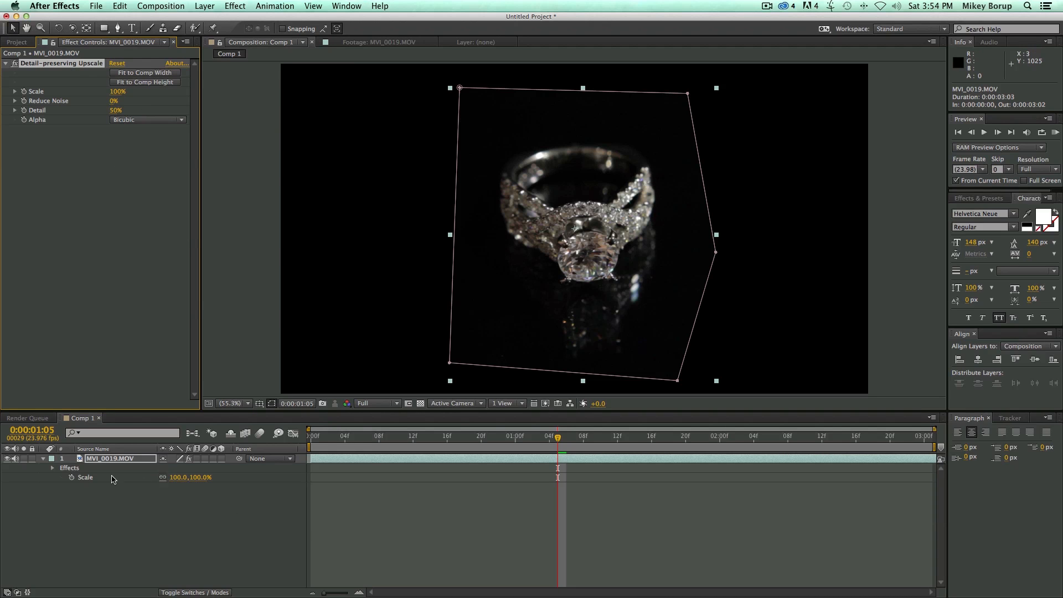
Step: Set the Detail-preserving Upscale effect's Scale to 115%, leaving the layer's own Scale at 100%
mouse_move(177, 480)
left_mouse_down()
mouse_move(191, 479)
mouse_move(182, 477)
left_mouse_up()
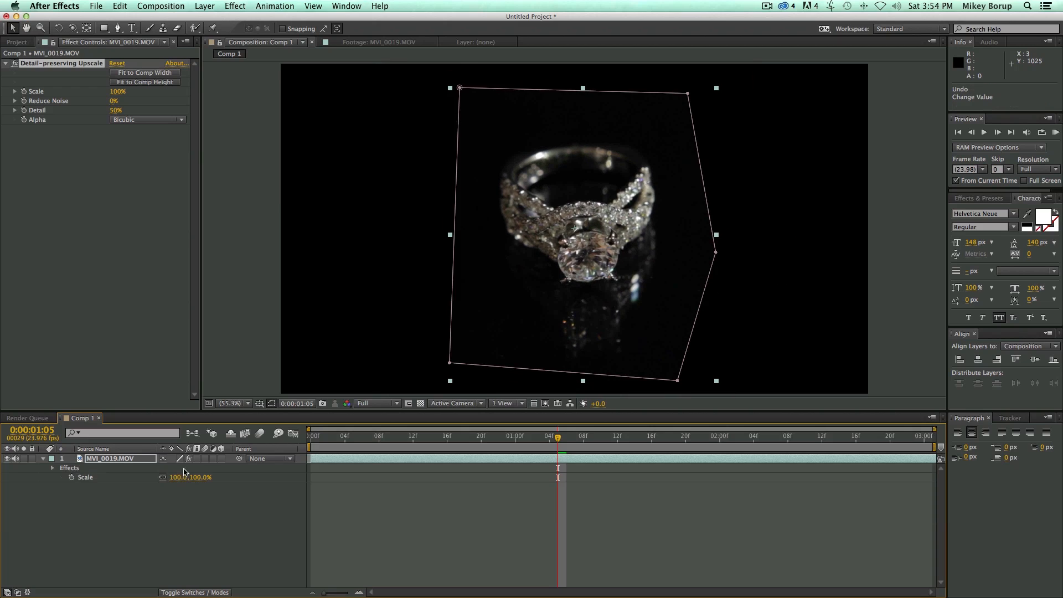
left_click_drag(110, 95, 135, 96)
left_click(222, 526)
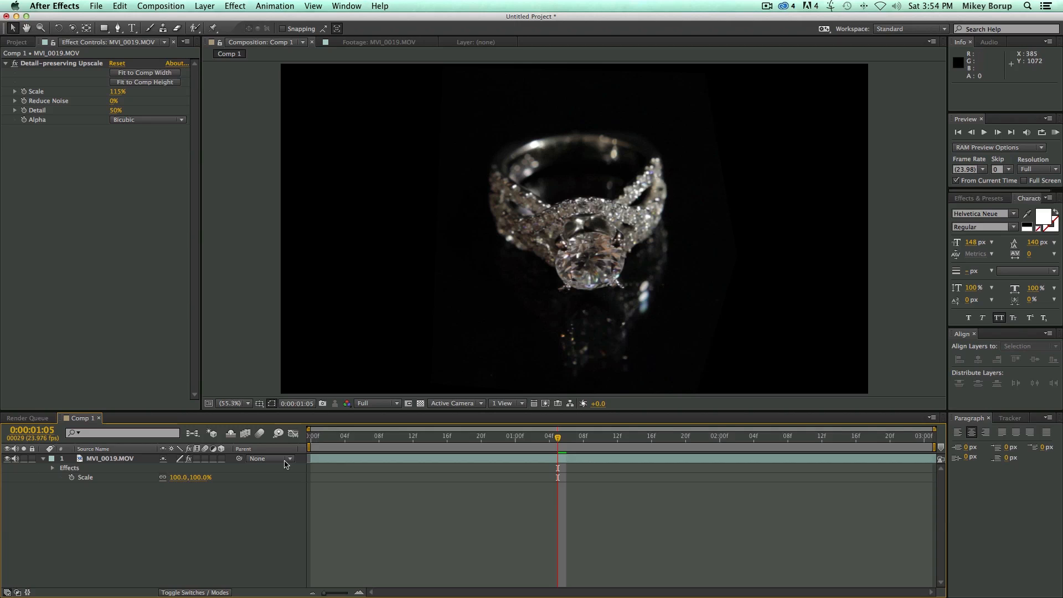
Step: Set the Mask Feather of Mask 1 to 65 pixels and deselect the layer
left_click(357, 460)
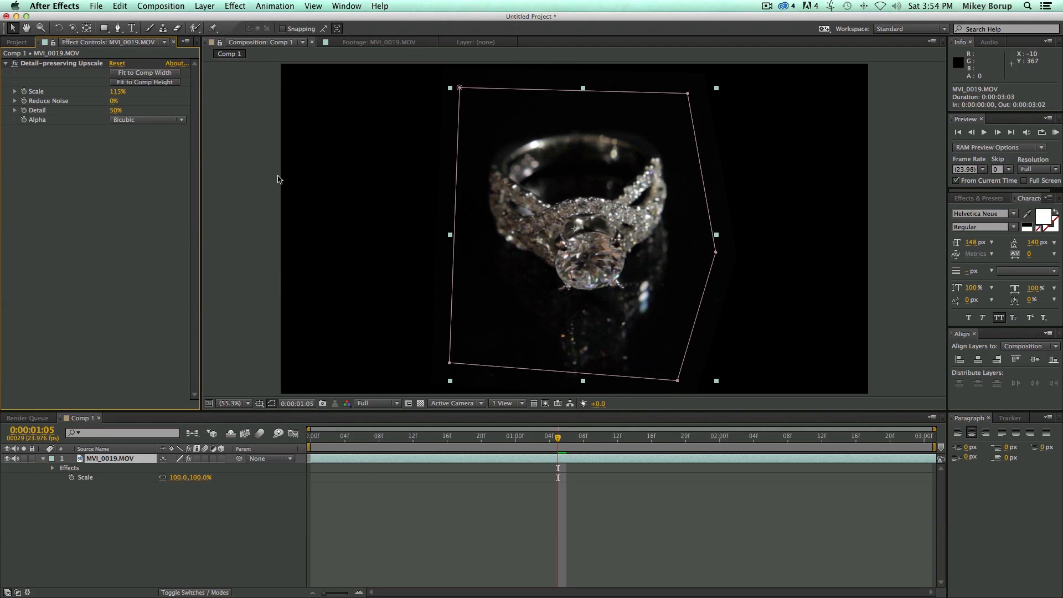
key("f")
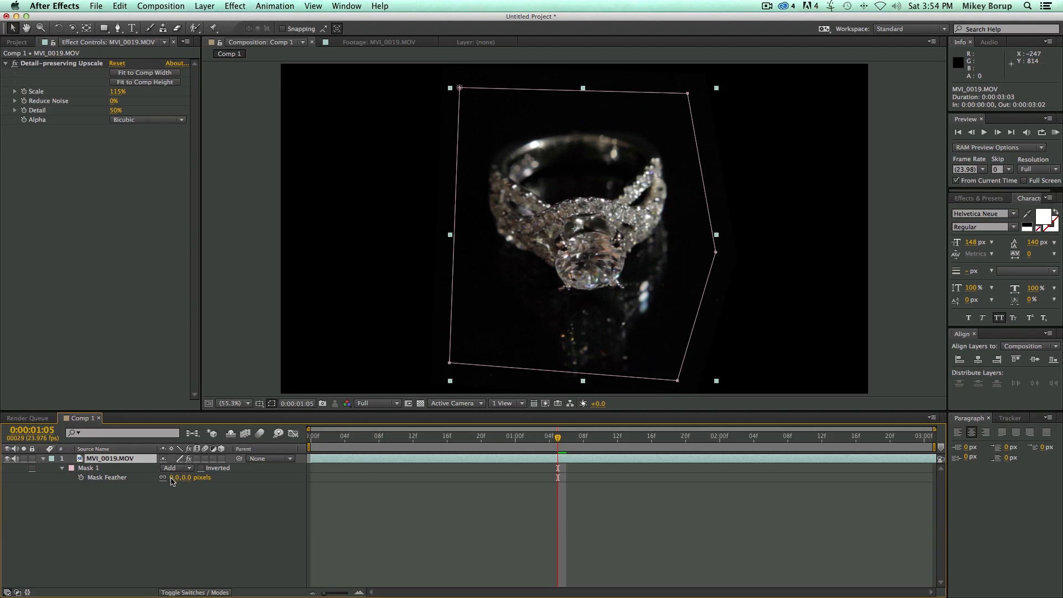
left_click_drag(171, 479, 195, 478)
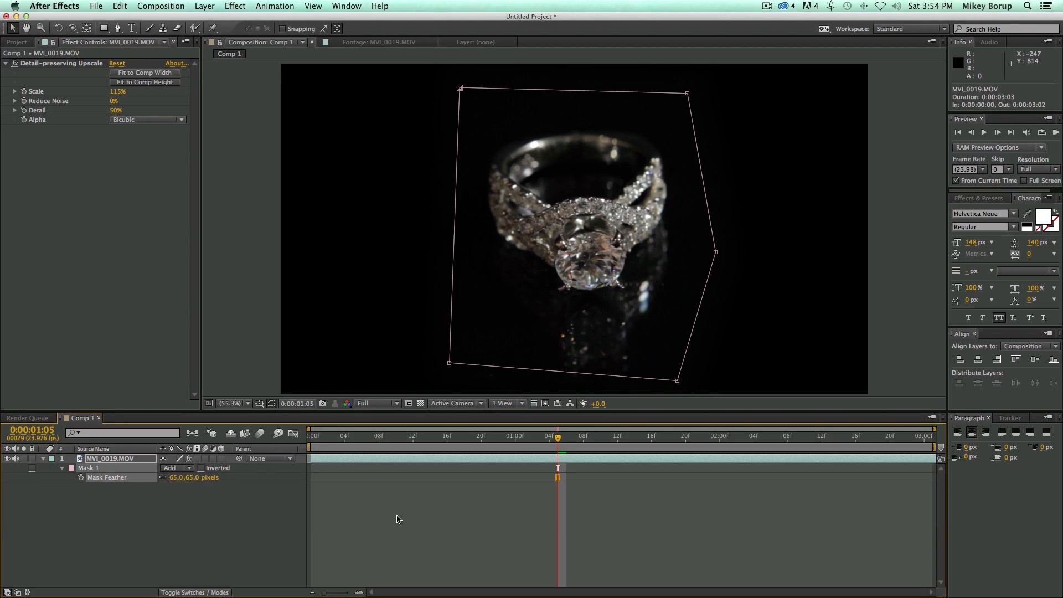
key("F2")
Step: Play the comp from the start and check its end to examine the enlarged ring with its feathered mask
left_click_drag(464, 437, 256, 439)
key("space")
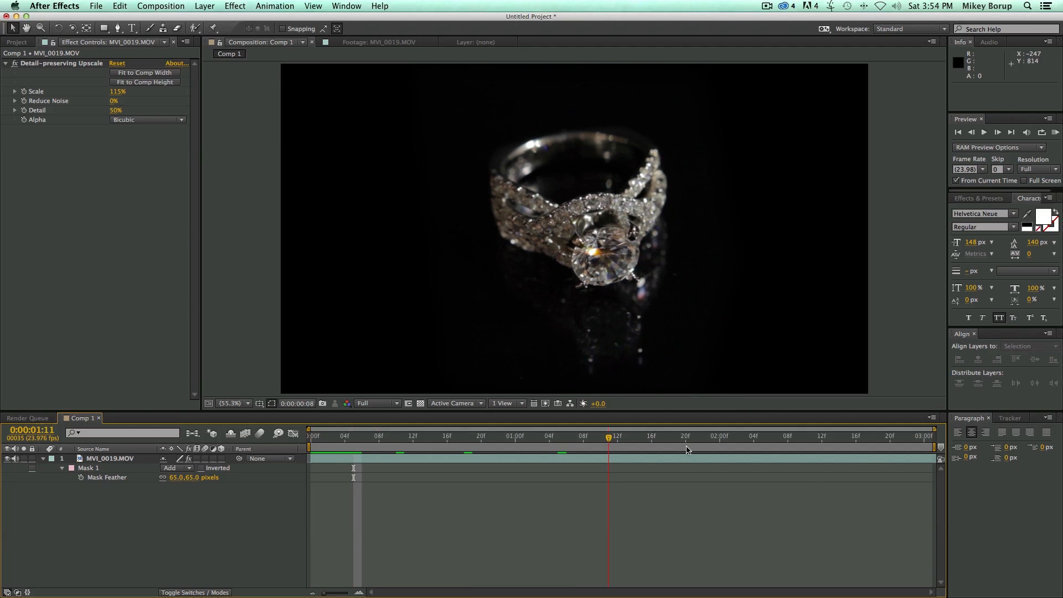
key("space")
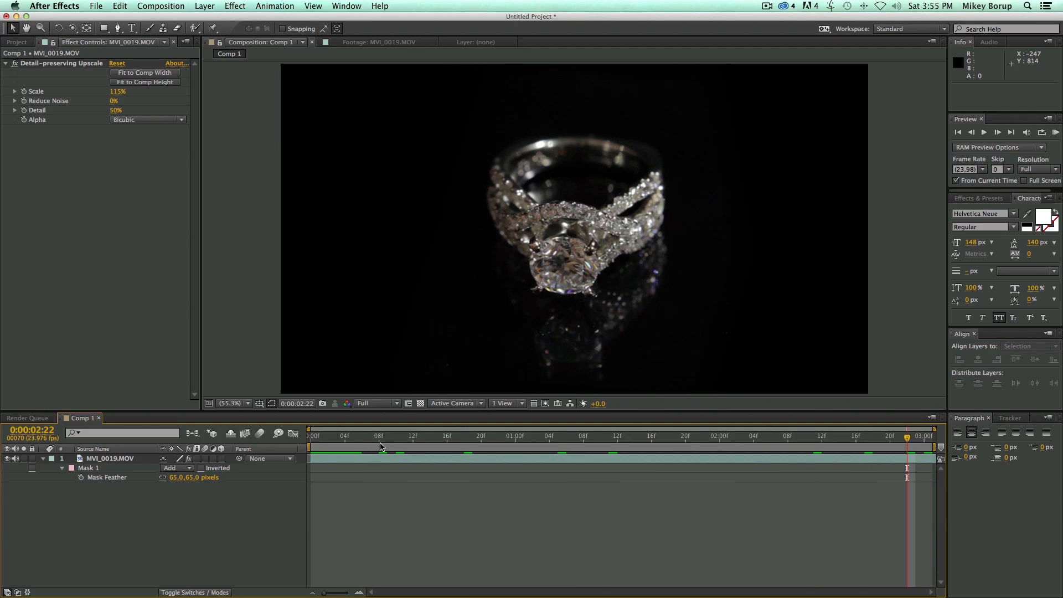
left_click_drag(360, 435, 272, 437)
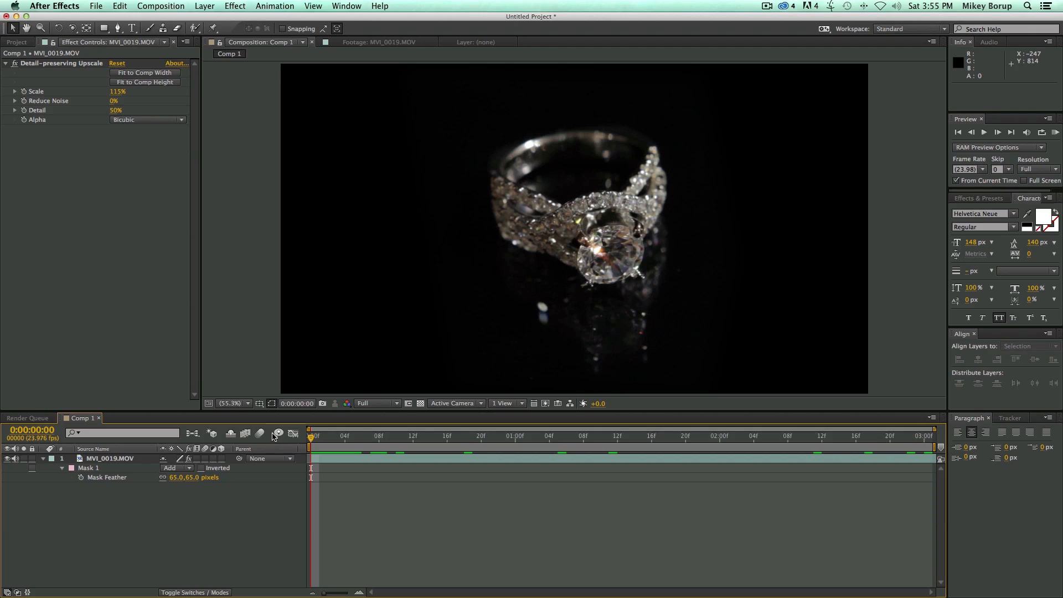
key("space")
key("space")
Step: At 0:00:00:00, add keyframes to all Transform properties of the MVI_0019.MOV layer and set Rotation to 6°
left_click(369, 459)
key("r")
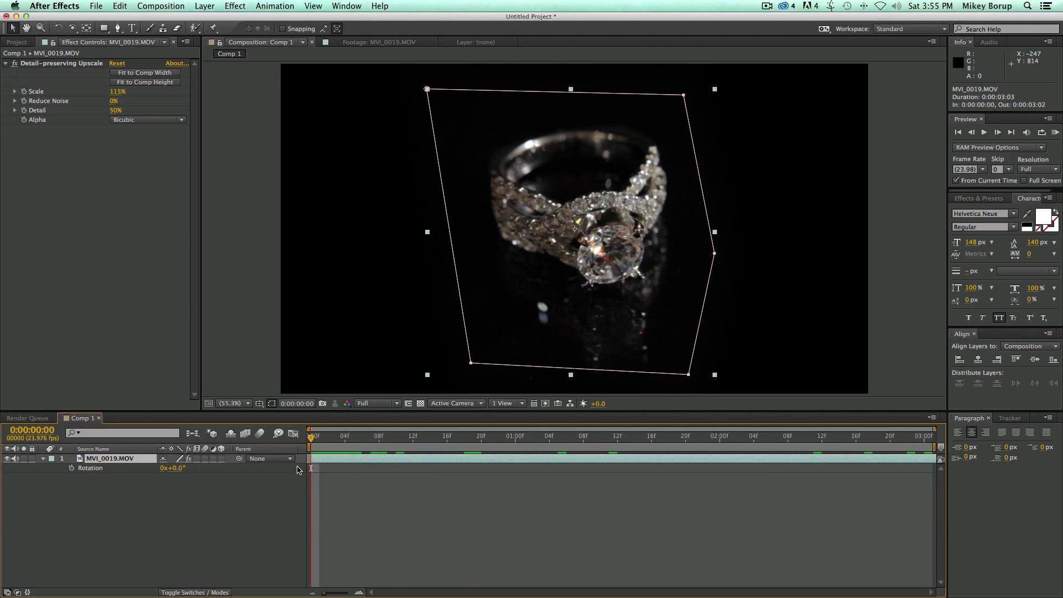
left_click(383, 496)
left_click_drag(377, 445, 272, 446)
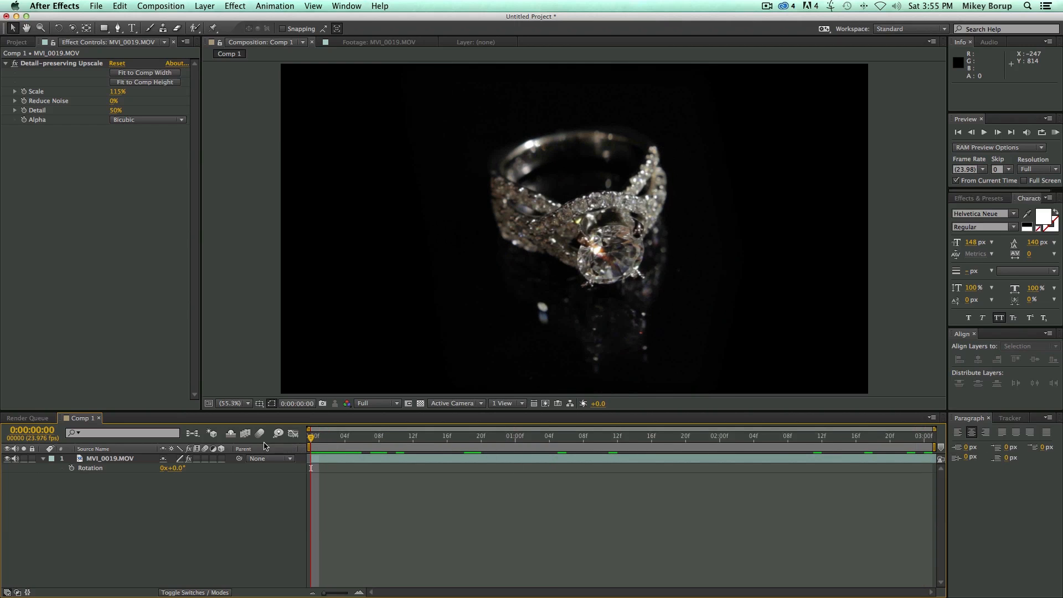
left_click(222, 475)
left_click(44, 459)
left_click(44, 459)
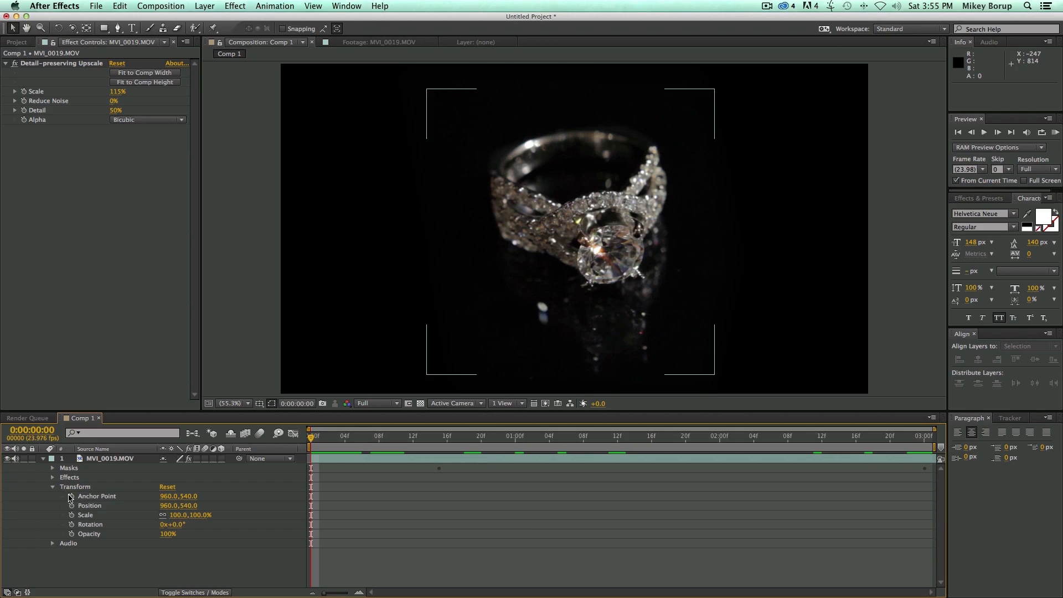
left_click_drag(70, 497, 71, 534)
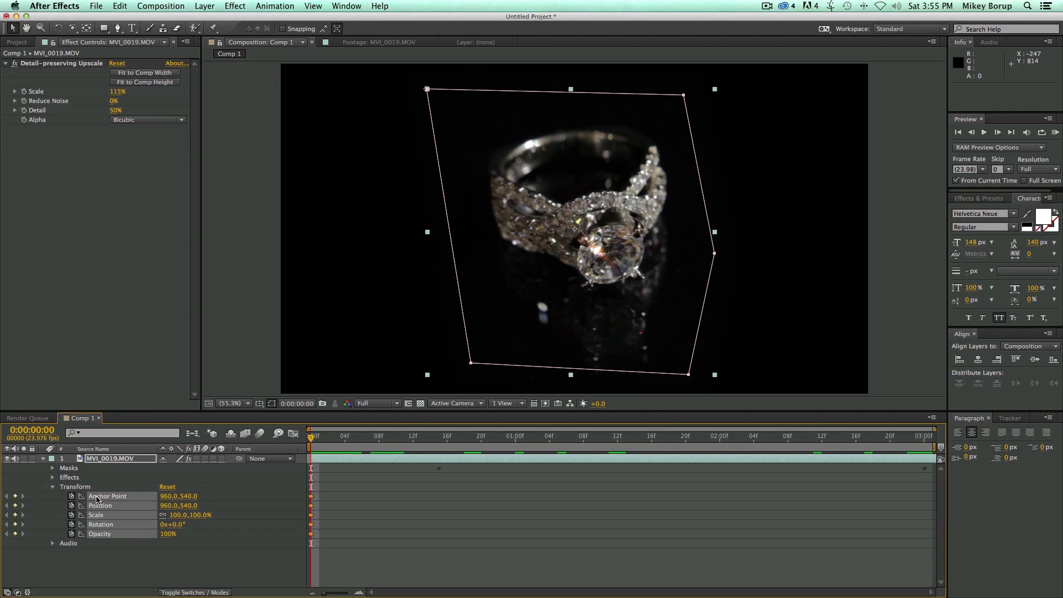
left_click(143, 562)
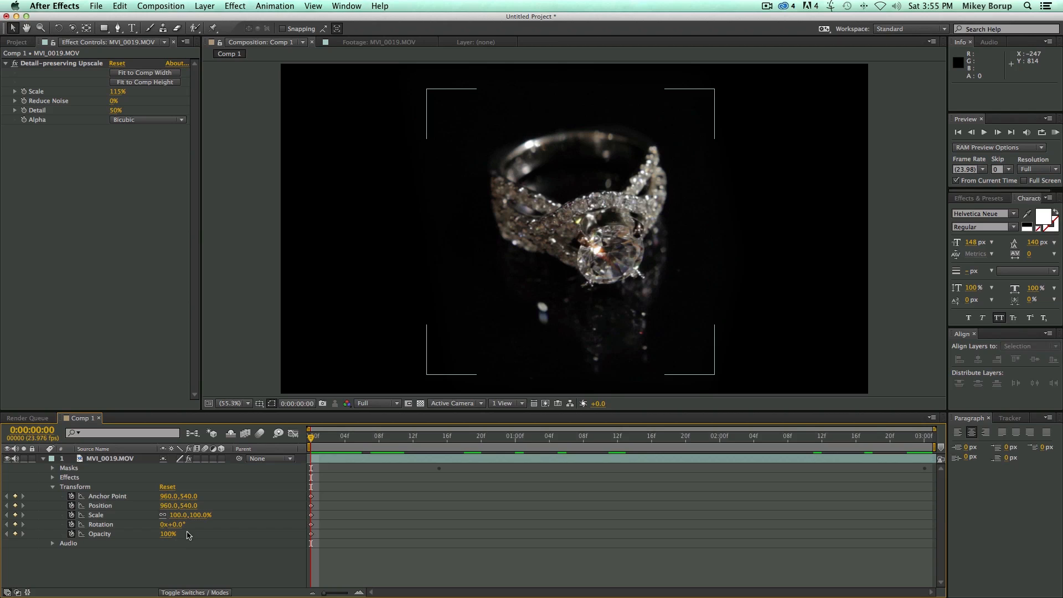
left_click_drag(179, 526, 187, 529)
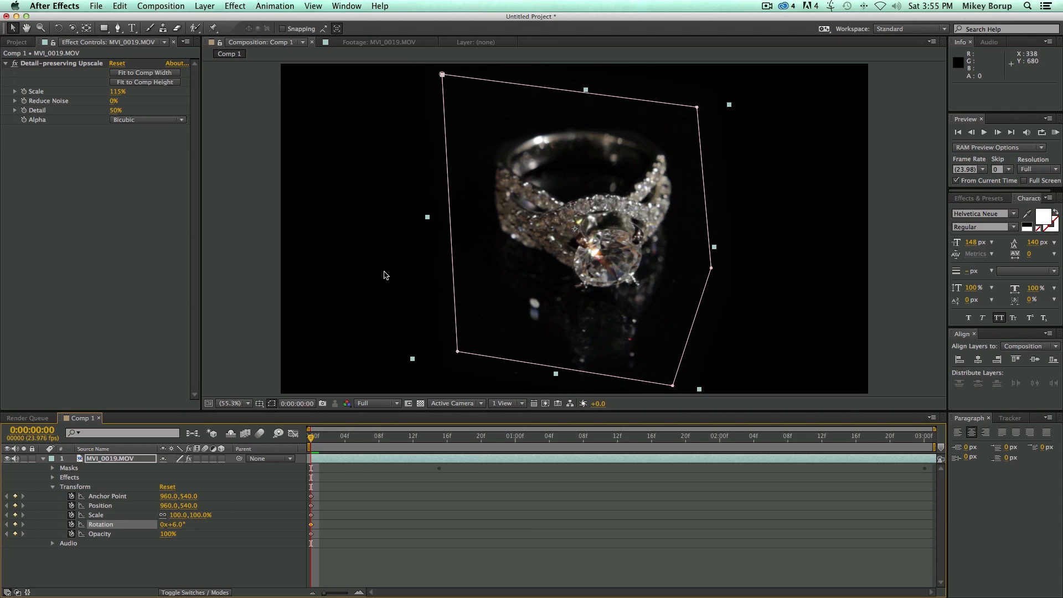
Step: Show the rulers and place guides at the ring's four edges, about 228 and 727 vertically and 700 and 1277 horizontally
key("super+r")
left_click_drag(206, 221, 503, 231)
left_click_drag(653, 67, 658, 141)
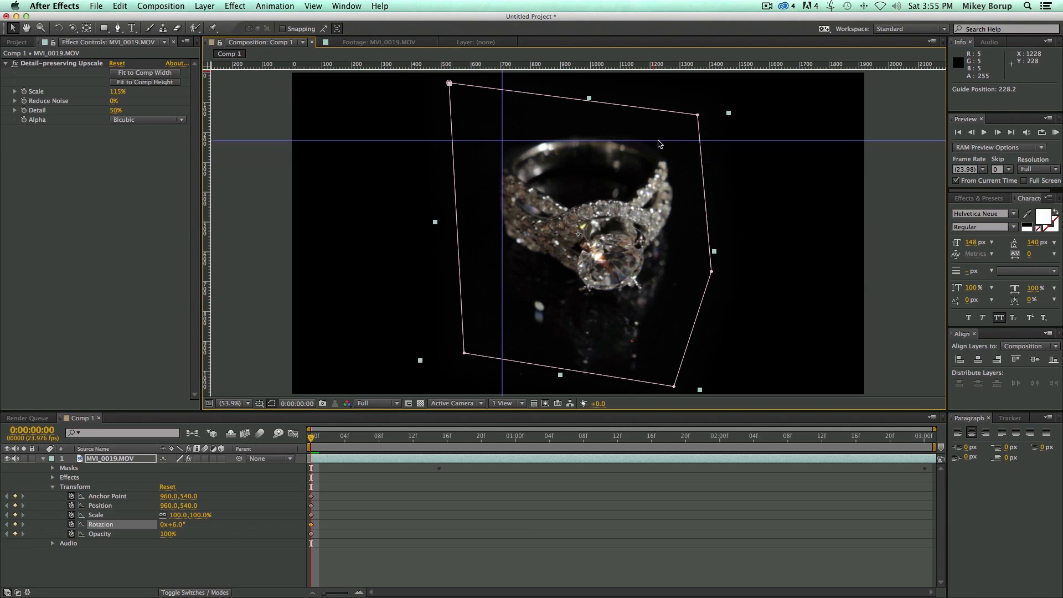
left_click_drag(206, 195, 673, 209)
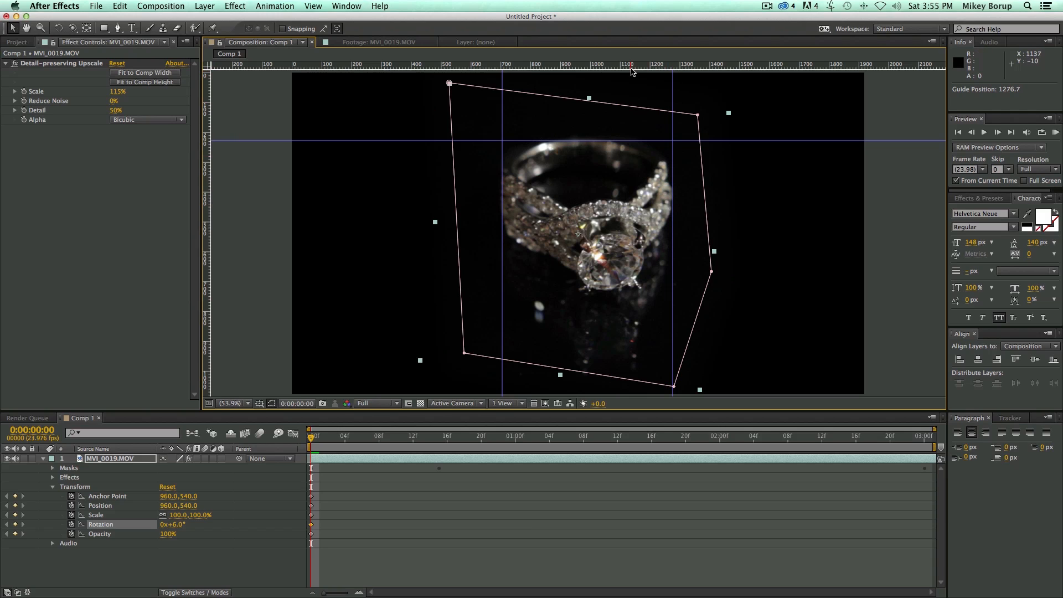
left_click_drag(632, 71, 656, 290)
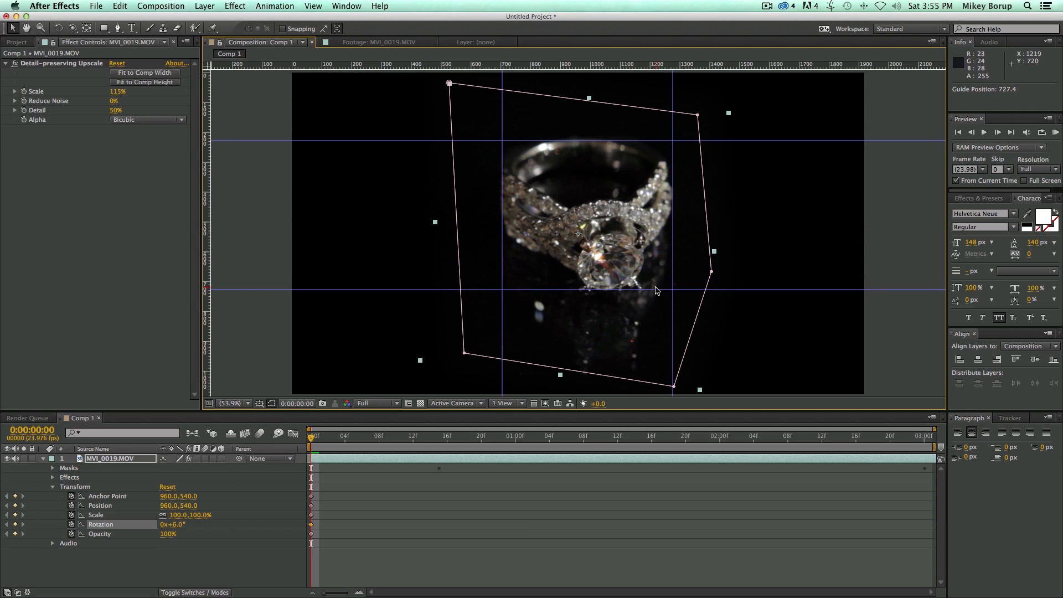
Step: At 0:00:03:00, align the ring to the guides with Rotation -1° and Position about 982.3, 530.7
left_click_drag(628, 439, 988, 442)
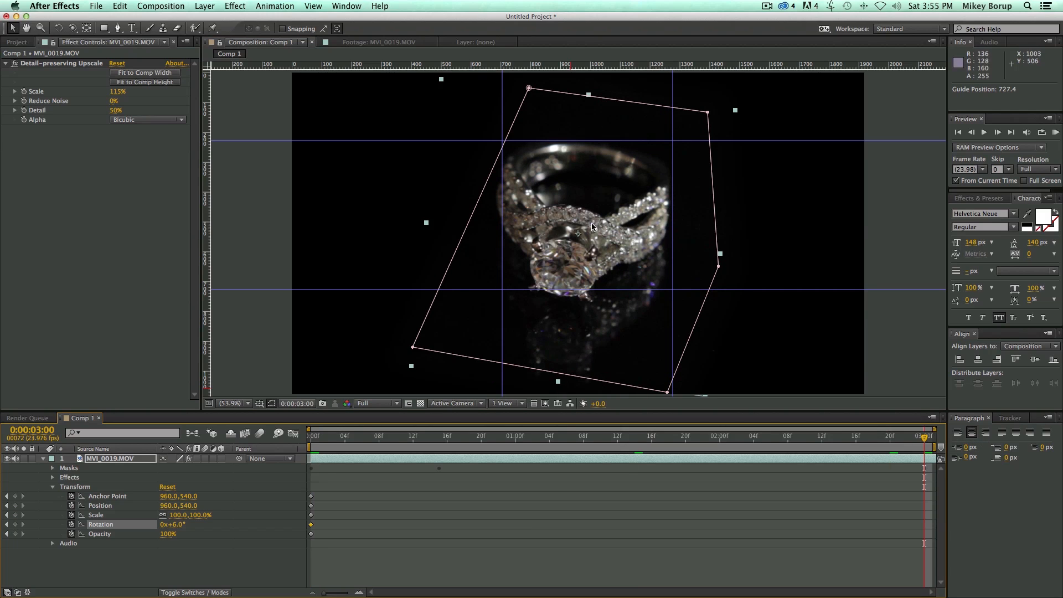
left_click_drag(607, 241, 611, 237)
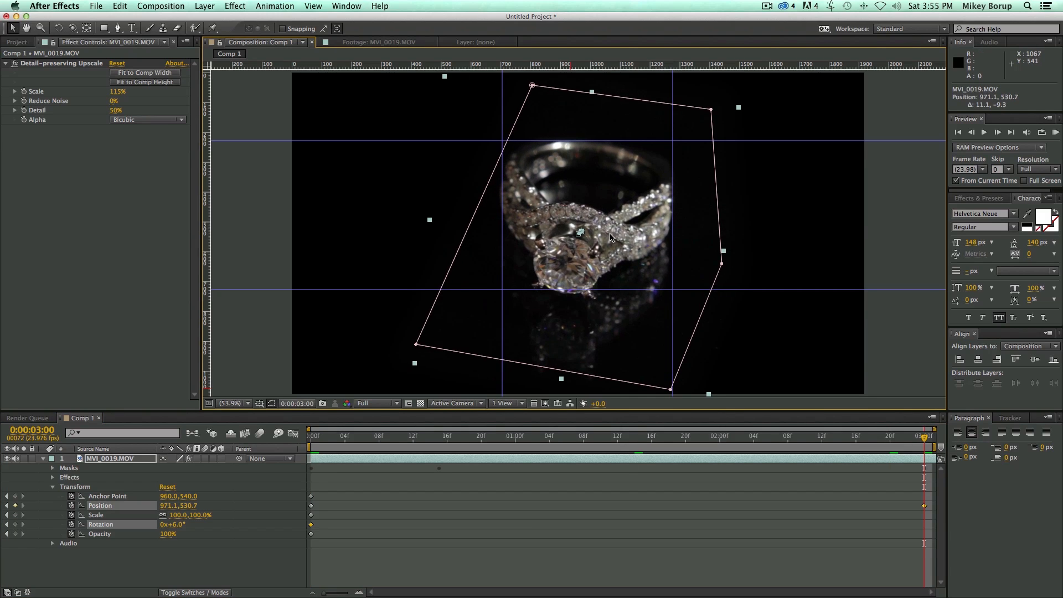
left_click_drag(178, 529, 175, 526)
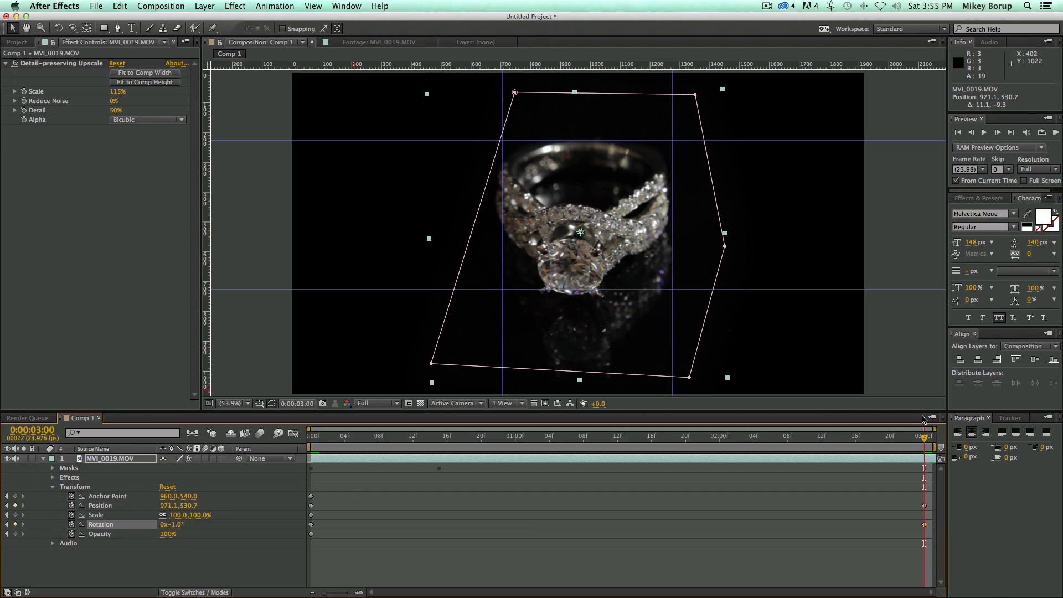
mouse_move(913, 445)
left_mouse_down()
mouse_move(297, 440)
mouse_move(923, 440)
left_mouse_up()
left_click_drag(591, 216, 595, 214)
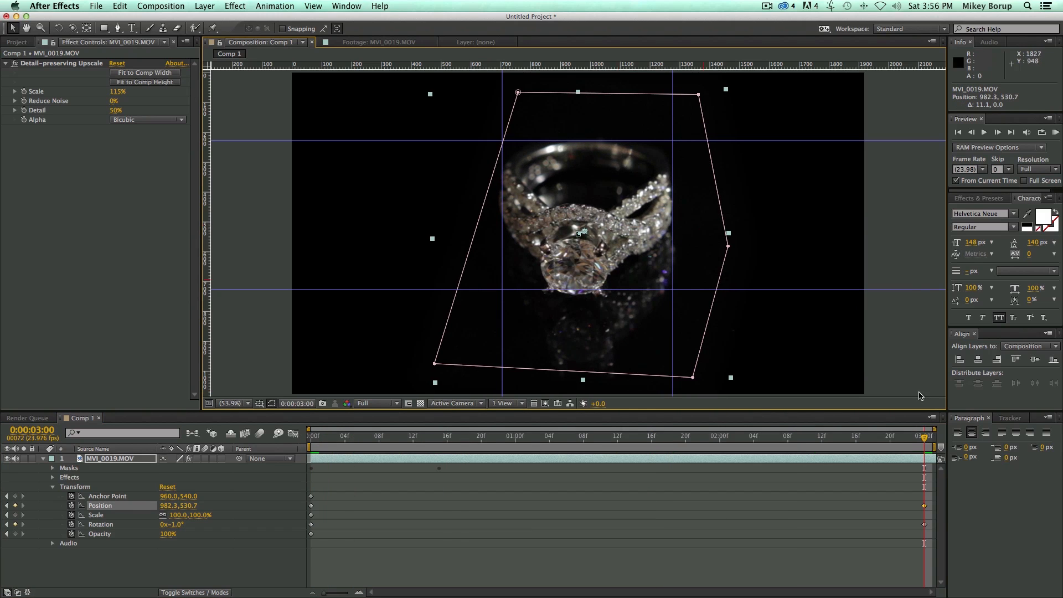
Step: Hide the guides, set the comp view to 50%, and play the ring's position and rotation animation from 0:00:00:00
left_click_drag(924, 438, 311, 438)
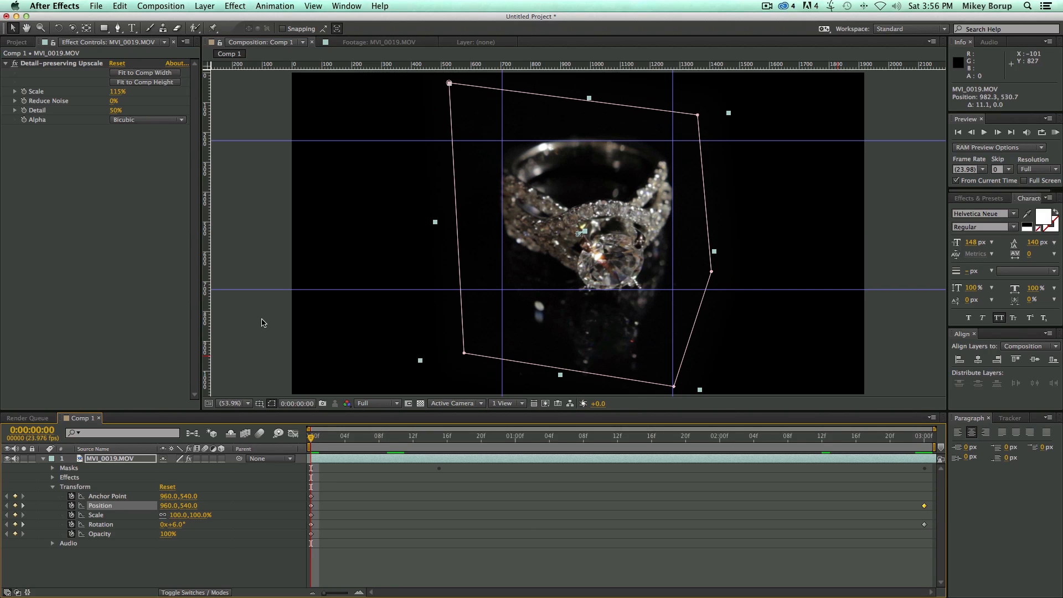
key("super+semicolon")
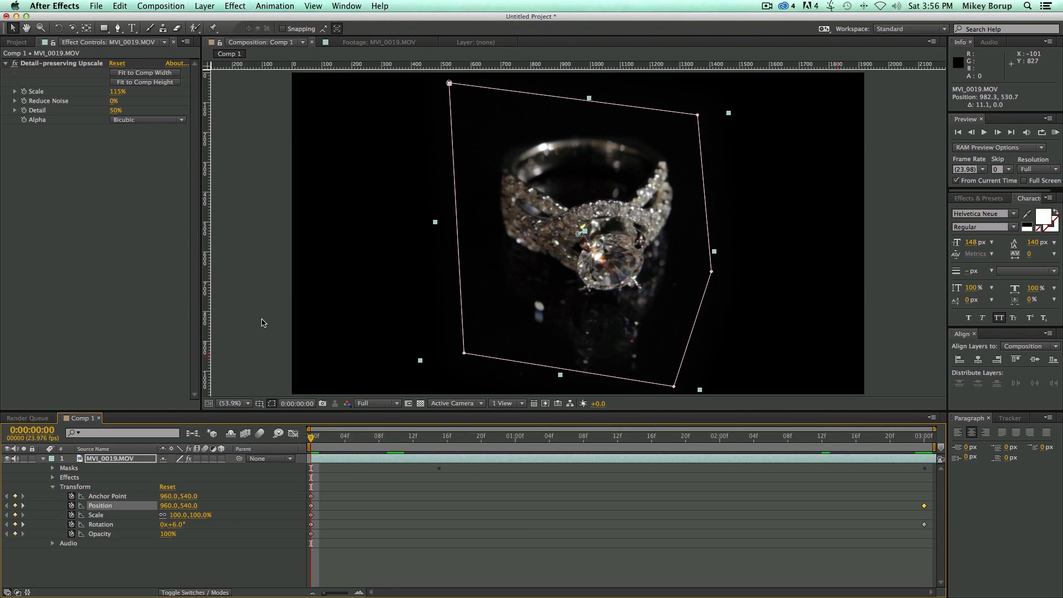
key("slash")
left_click(463, 482)
key("comma")
key("comma")
left_click(402, 448)
key("space")
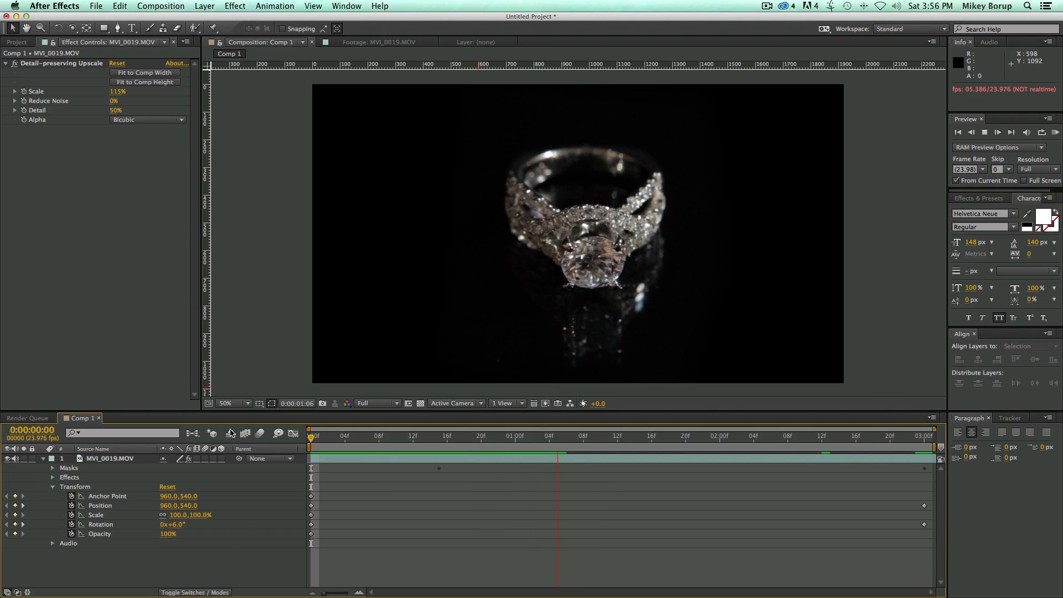
key("space")
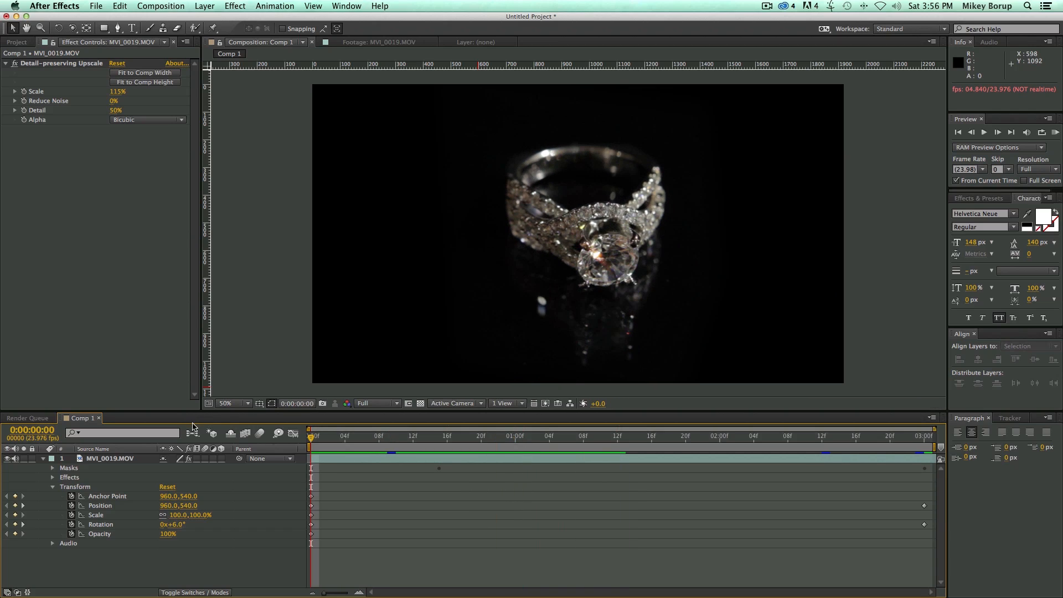
Step: Apply the Curves effect to the MVI_0019.MOV layer, raising the RGB midtones and adding a lower shadow point for brighter highlights
left_click(205, 5)
left_click(582, 232)
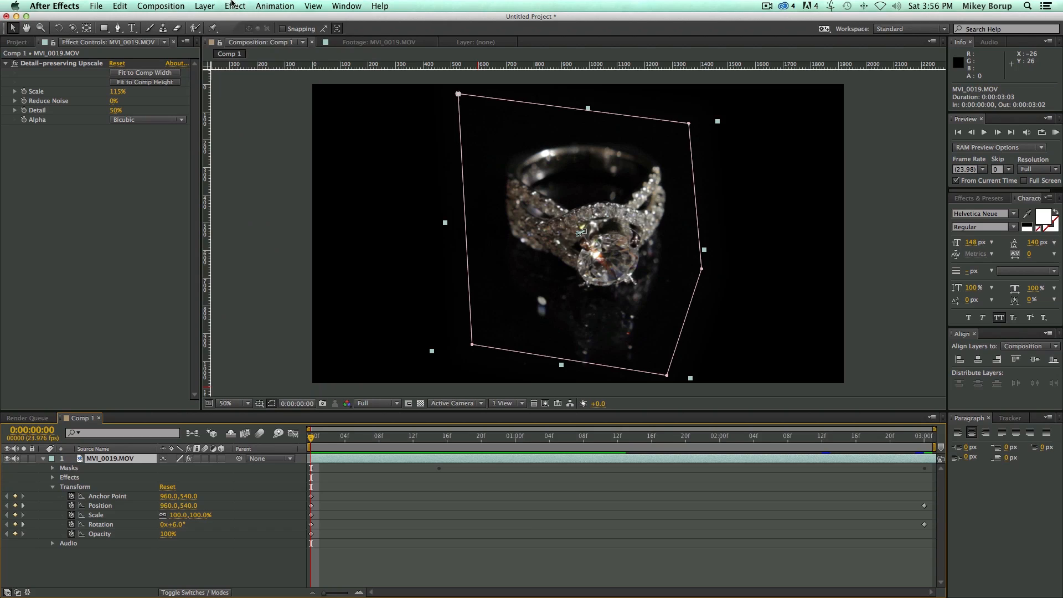
left_click(235, 5)
mouse_move(267, 114)
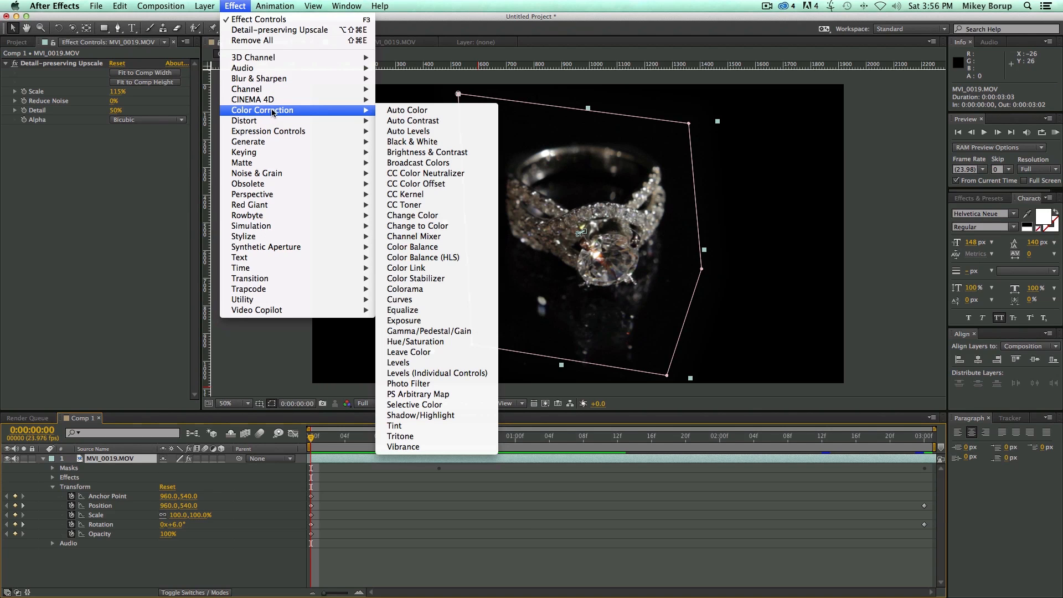
left_click(417, 300)
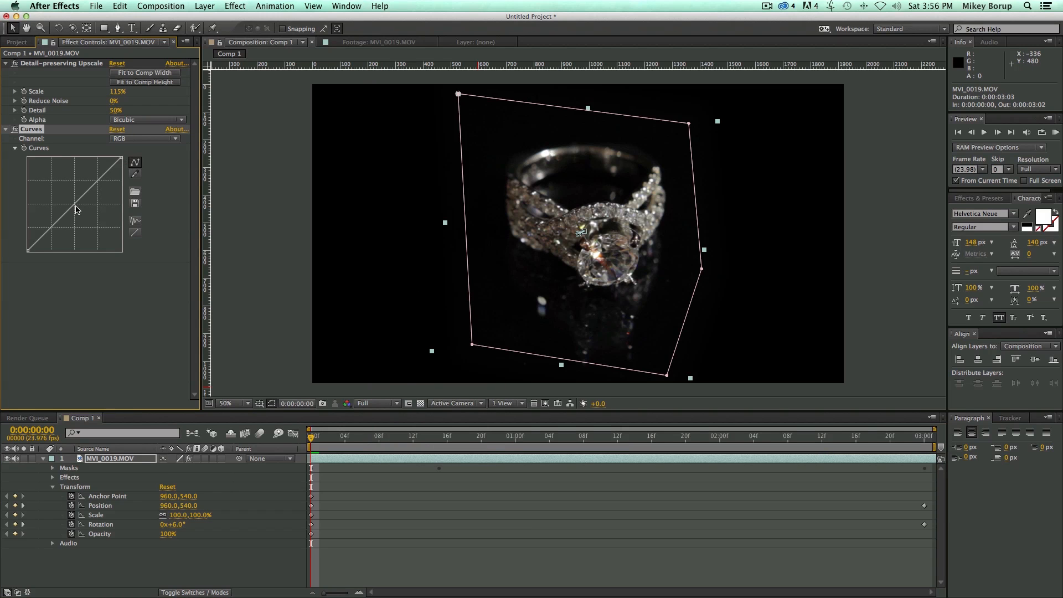
left_click_drag(74, 207, 61, 199)
left_click_drag(39, 233, 36, 242)
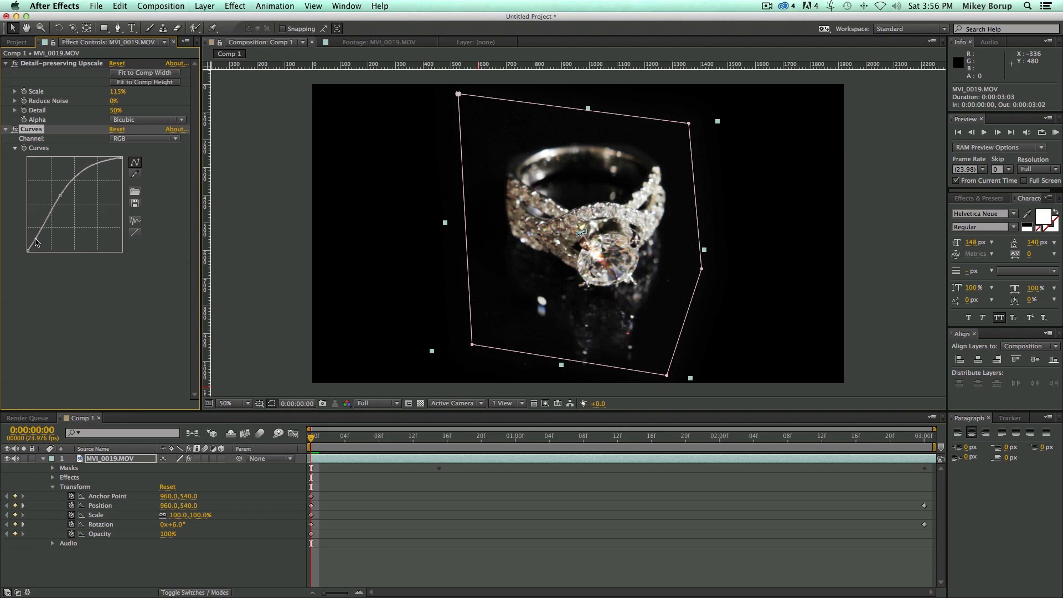
Step: Check the brightened ring at 0:00:03:00 and play the animation from 0:00:00:00 with the layer deselected
left_click_drag(355, 436, 926, 450)
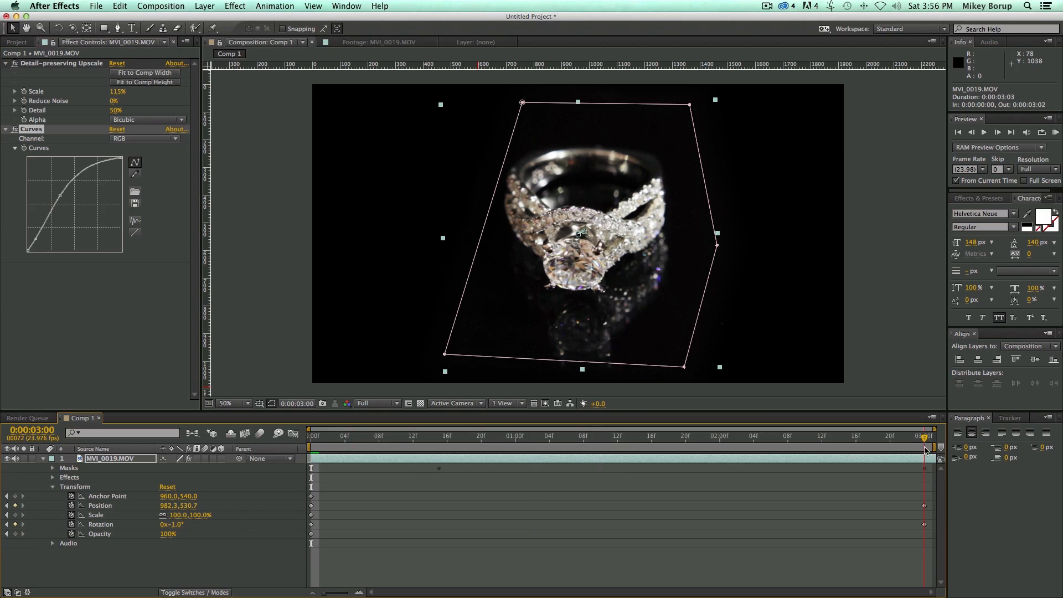
key("space")
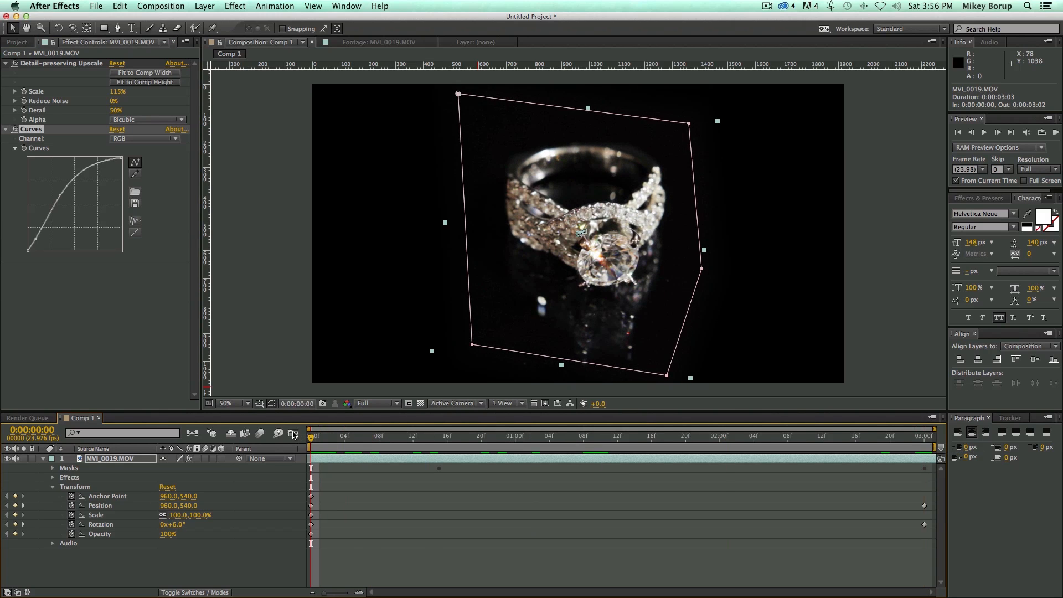
left_click(285, 368)
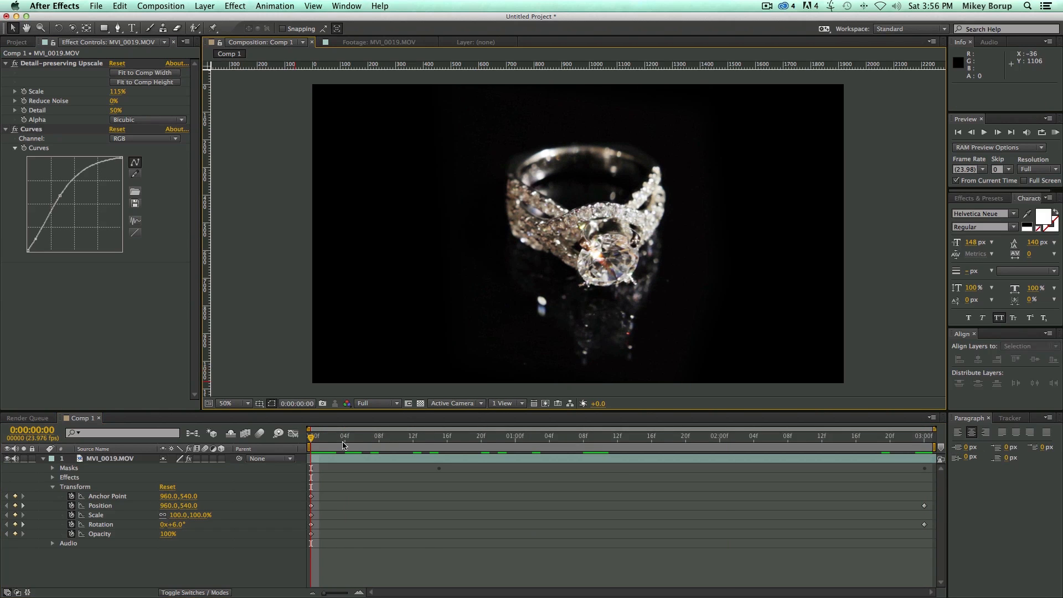
key("space")
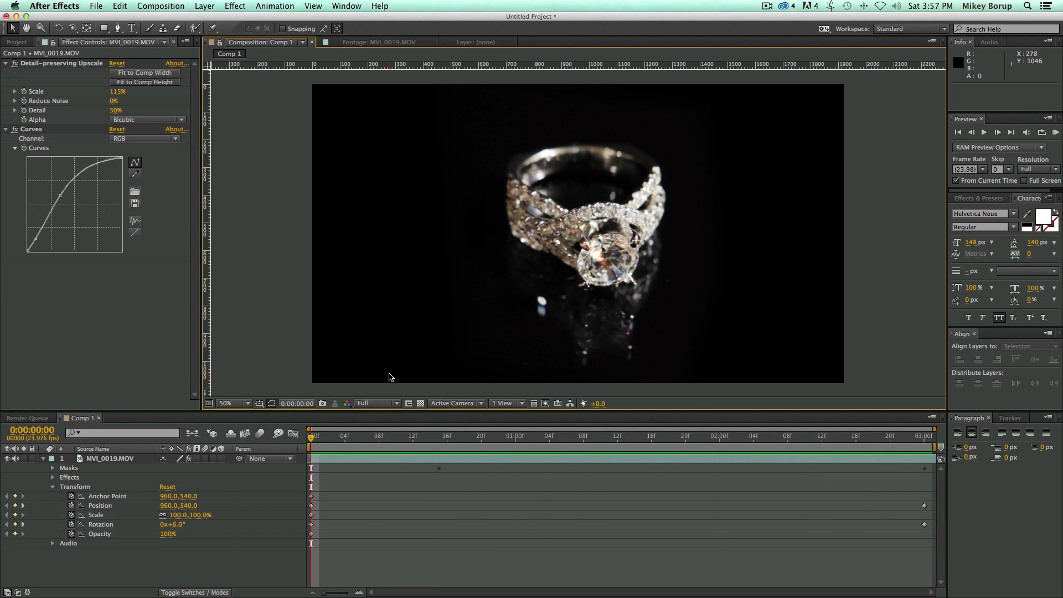
Step: Replace the ring footage in Comp 1 with the MVI_1921.MOV.mov clip, preview it and set the comp view to Fit
left_click(16, 43)
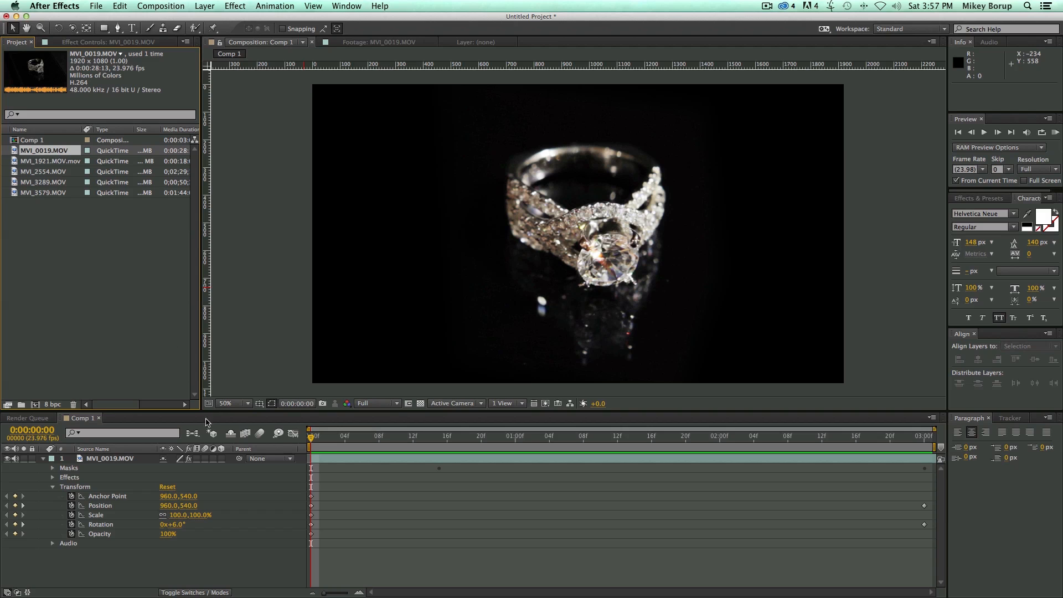
left_click(417, 460)
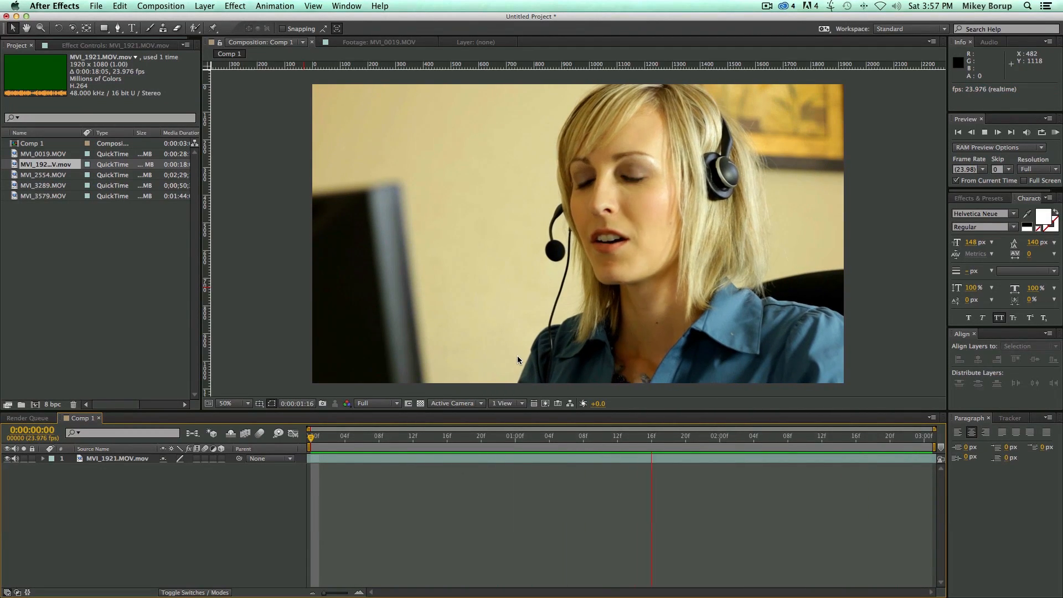
left_click(421, 438)
left_click(344, 437)
left_click_drag(323, 441, 253, 425)
left_click(243, 405)
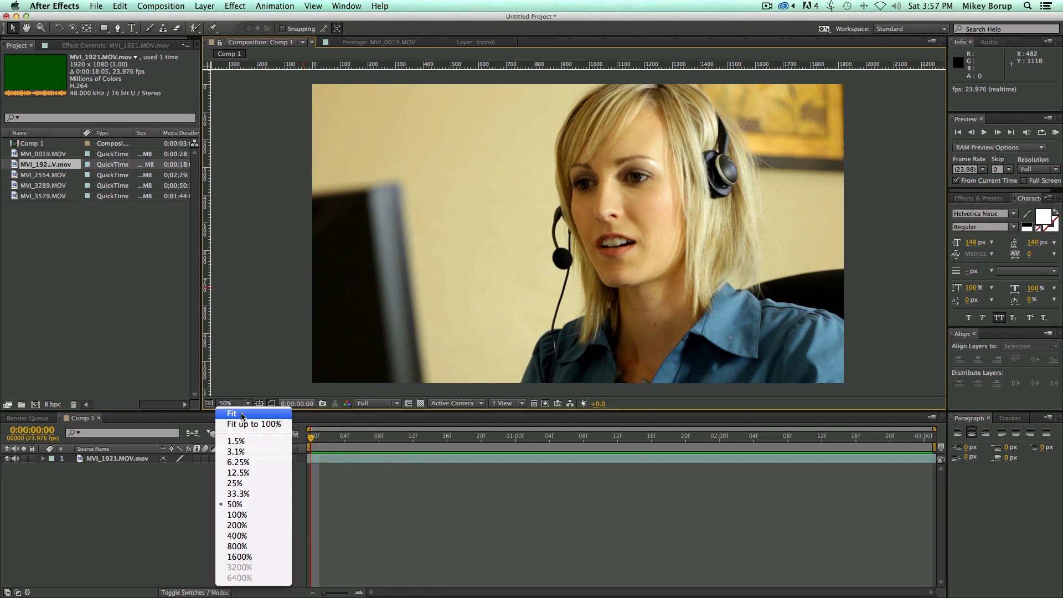
left_click(246, 414)
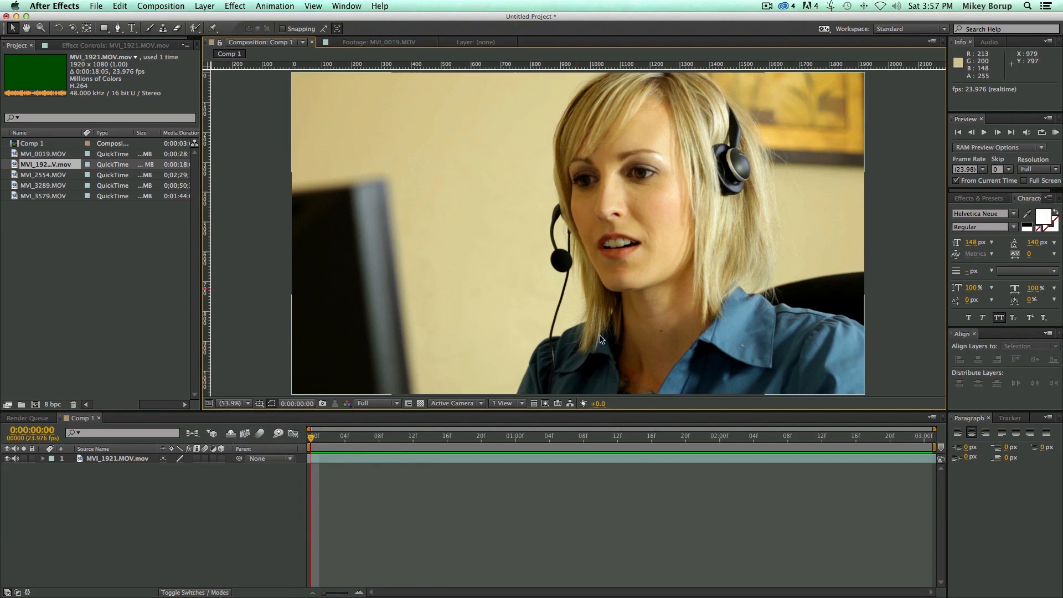
Step: Apply the Curves color correction effect to the MVI_1921.MOV.mov layer
left_click(235, 6)
left_click(387, 564)
left_click(363, 460)
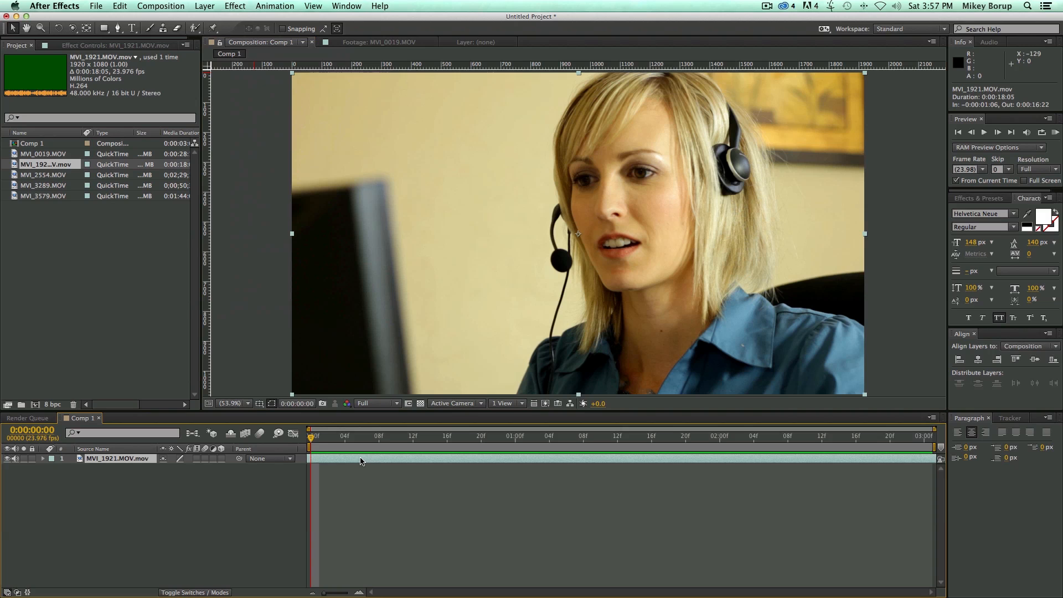
left_click(242, 5)
mouse_move(260, 113)
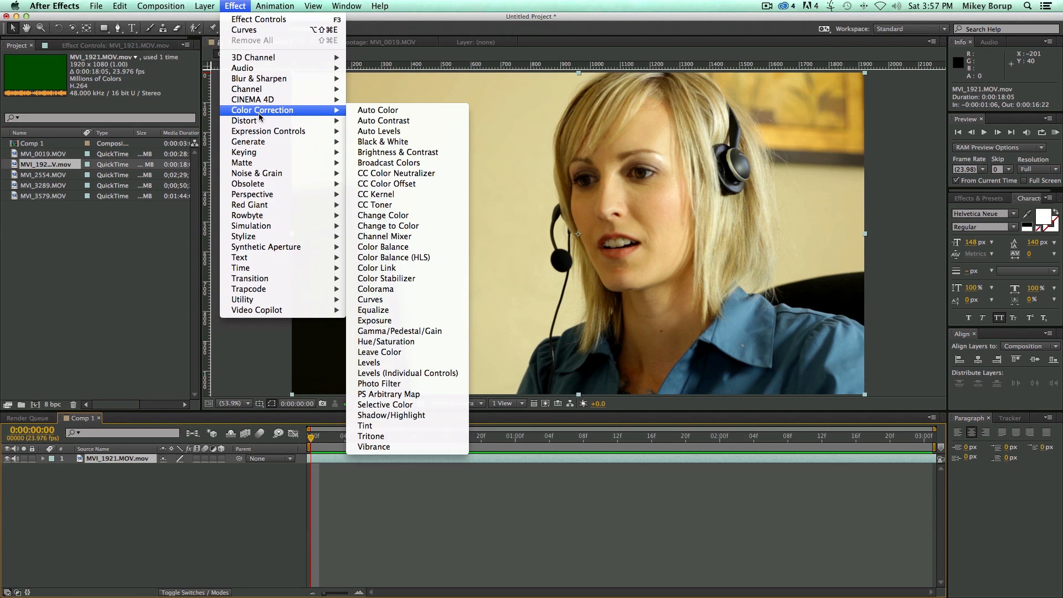
left_click(422, 299)
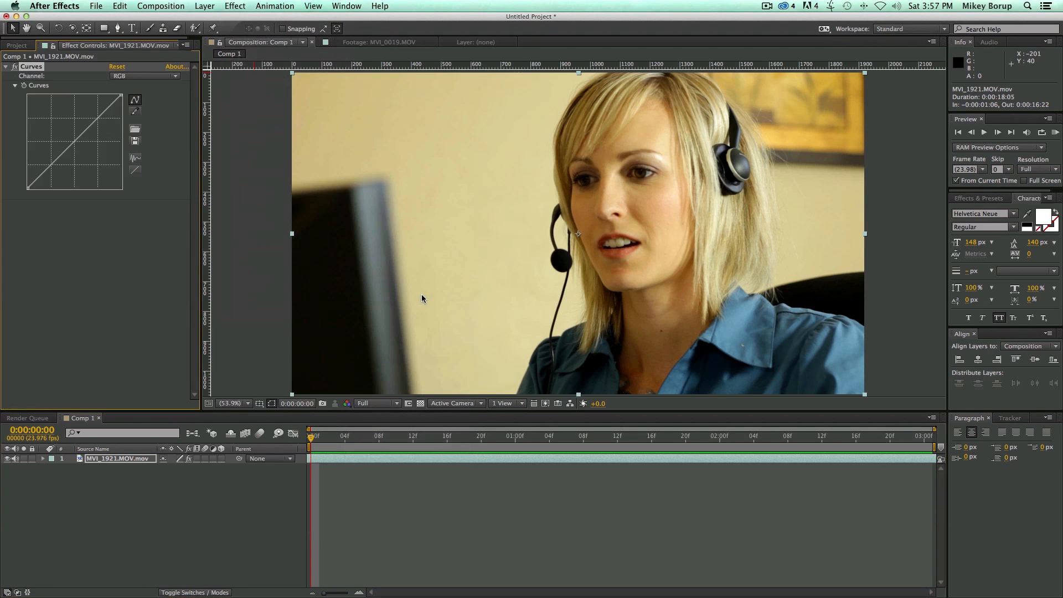
Step: On the Curves effect's Blue channel, pull the white point inward and raise the midtones slightly to reduce the yellow cast
left_click(136, 77)
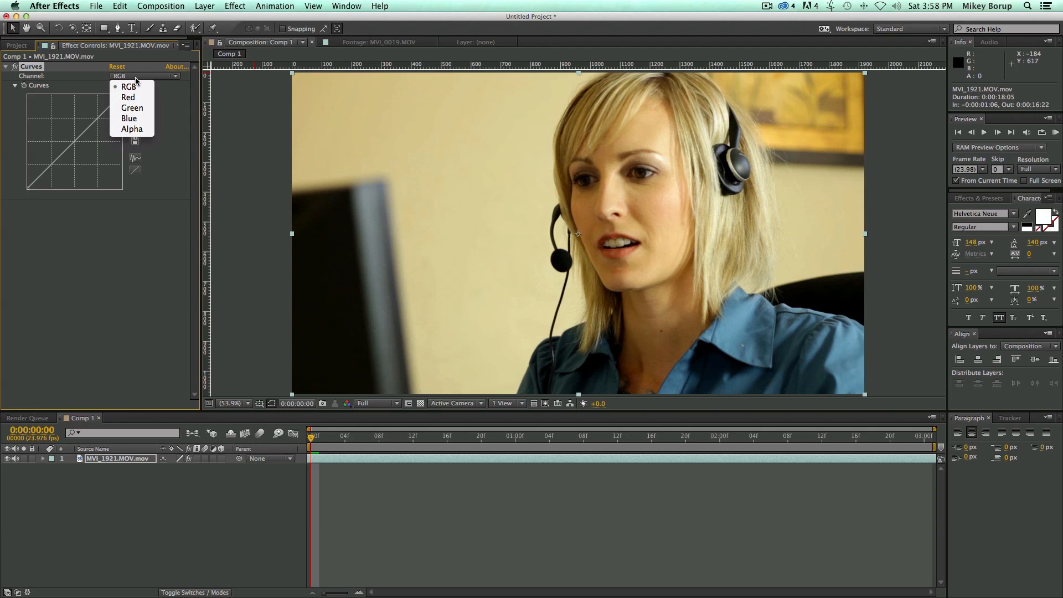
left_click(142, 119)
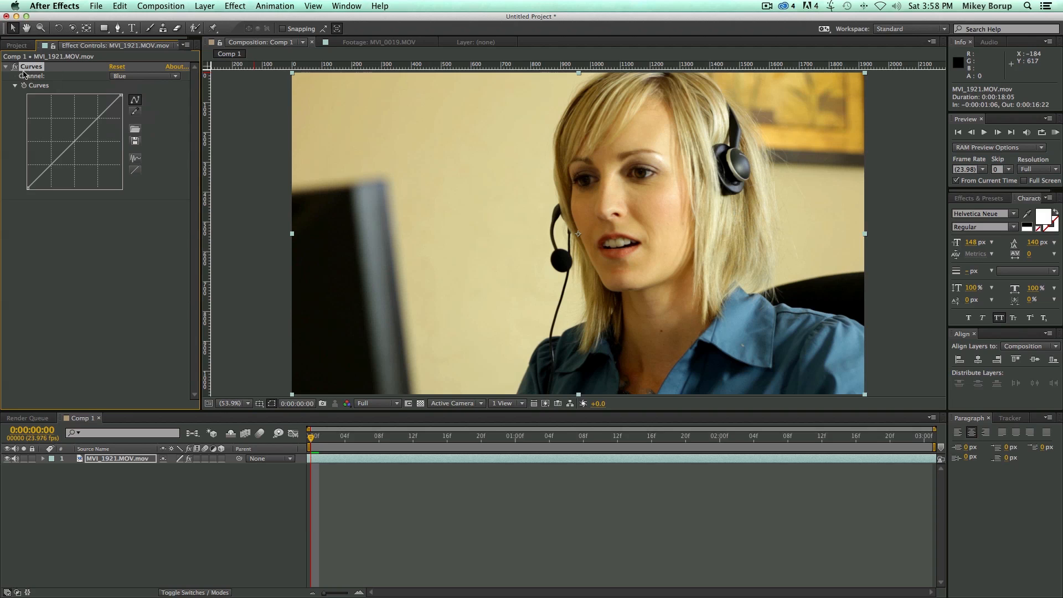
left_click_drag(122, 98, 105, 97)
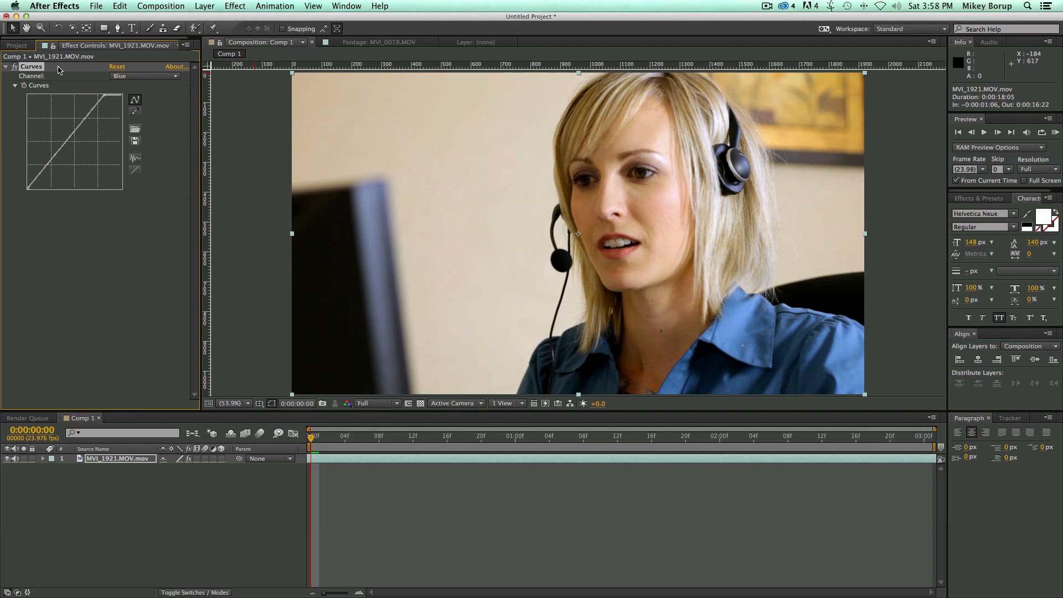
left_click(15, 67)
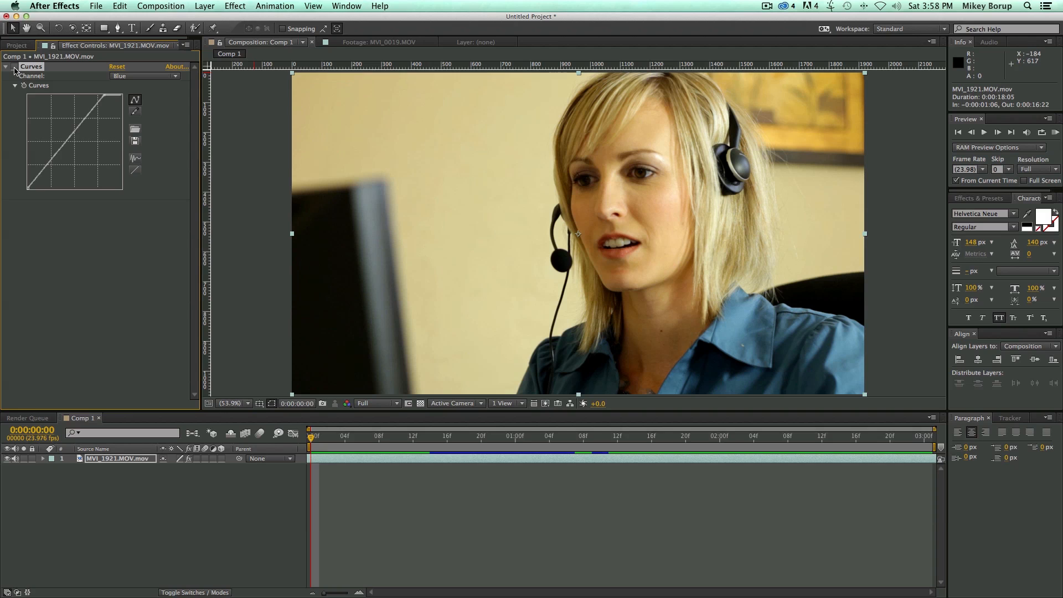
left_click_drag(68, 143, 60, 148)
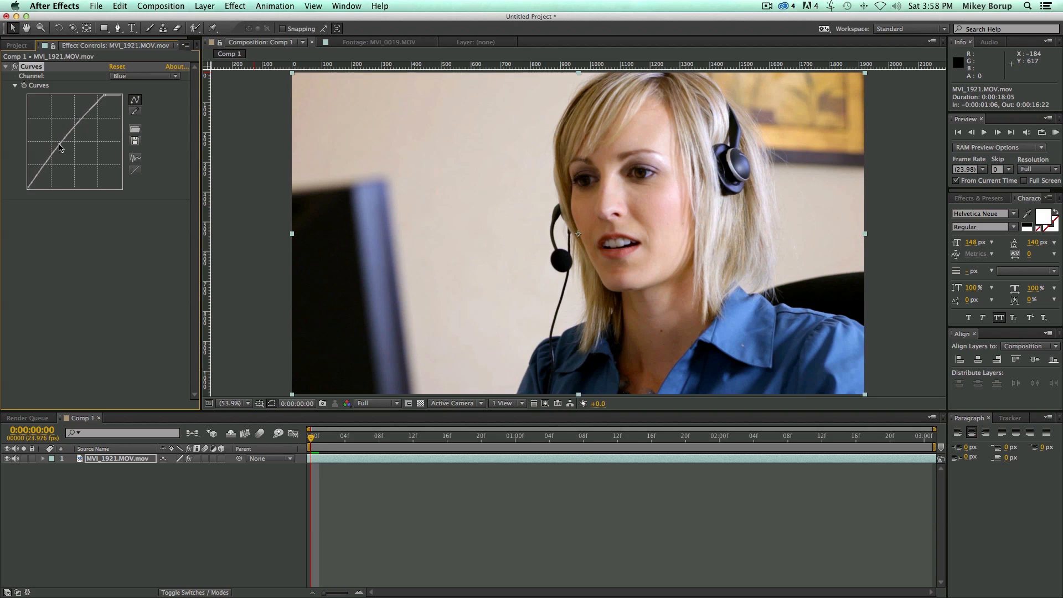
left_click_drag(107, 99, 120, 96)
left_click_drag(60, 145, 63, 152)
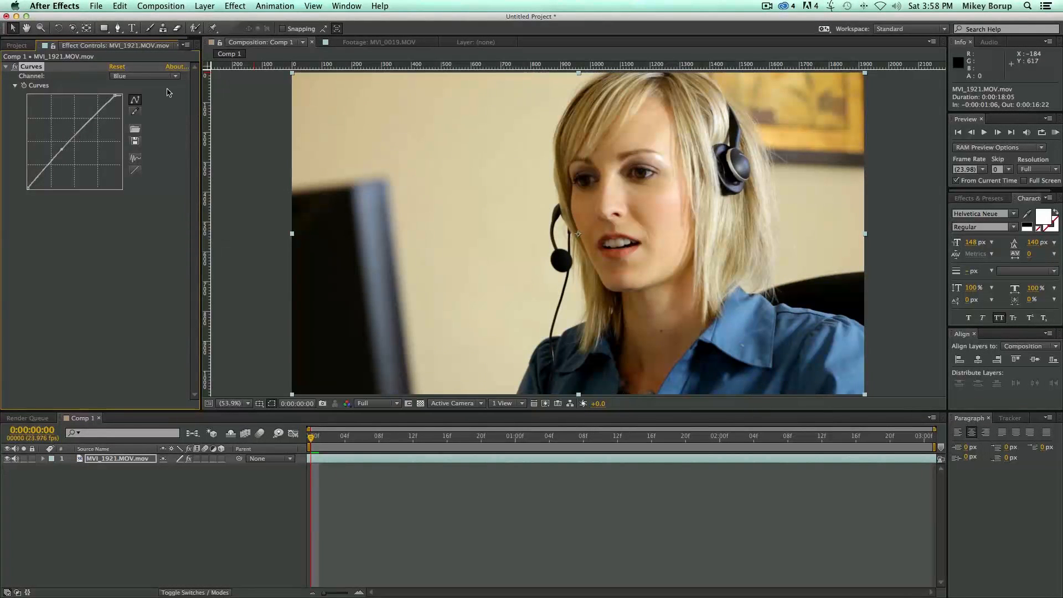
Step: Lower the Green curve's midtones slightly and pull the Blue curve's white point further inward
left_click(129, 77)
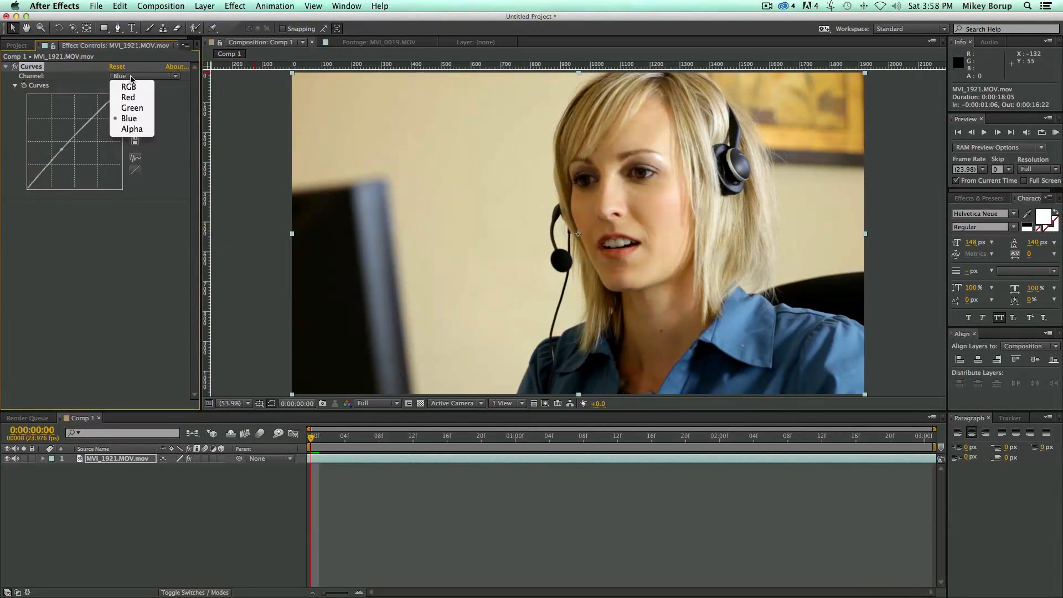
left_click(135, 107)
left_click_drag(76, 144, 77, 146)
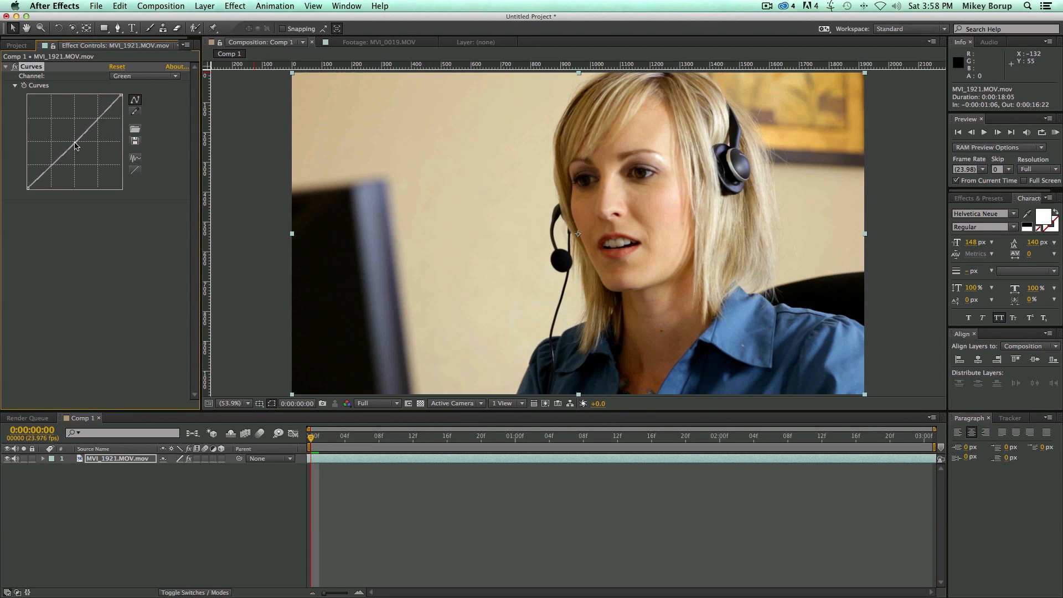
left_click(157, 78)
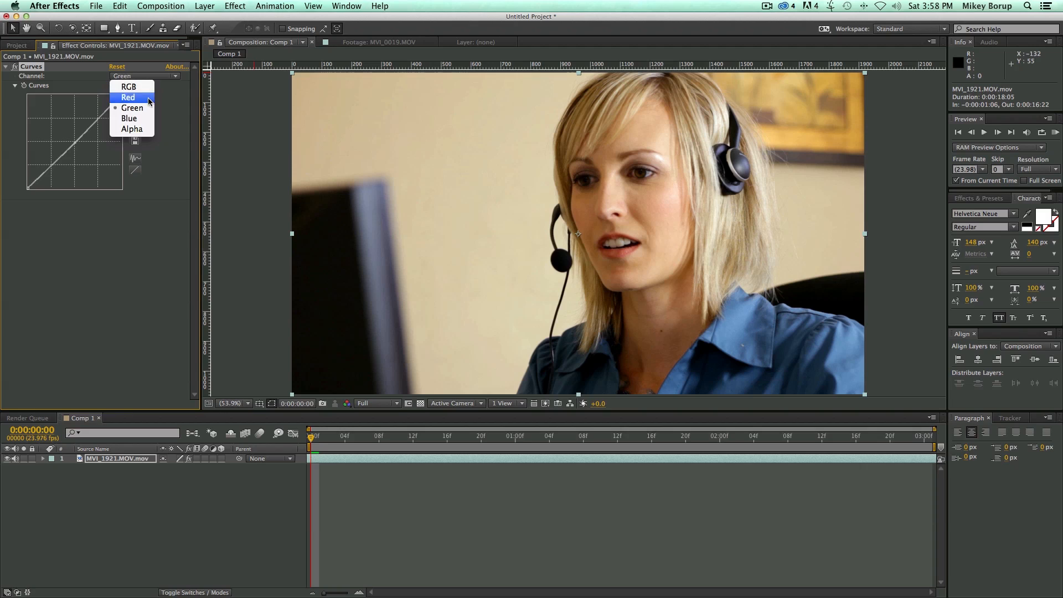
left_click(146, 121)
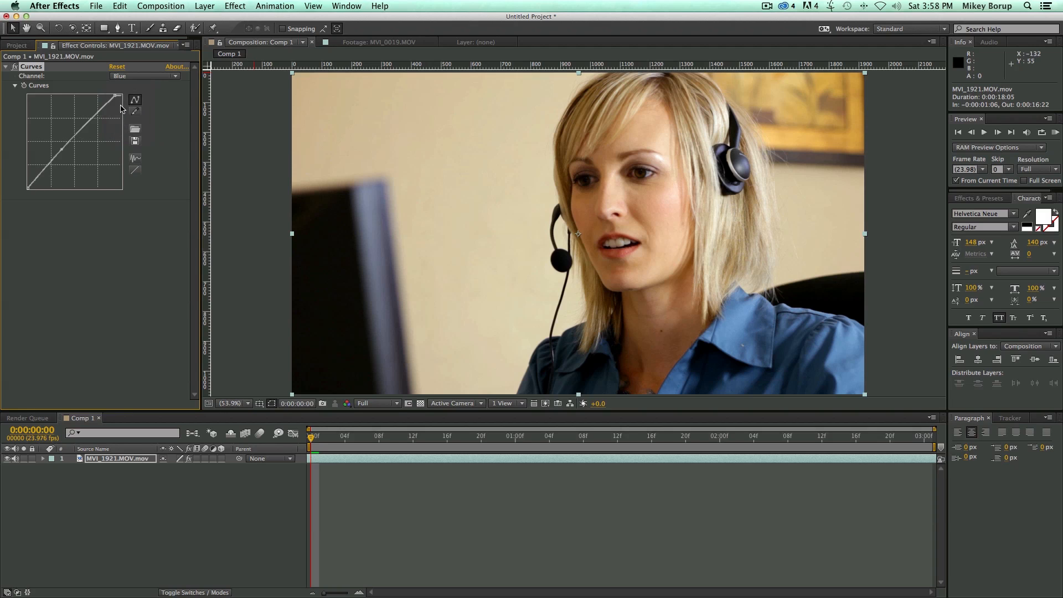
left_click_drag(118, 97, 114, 98)
mouse_move(113, 98)
left_mouse_down()
mouse_move(82, 127)
mouse_move(104, 98)
left_mouse_up()
Step: Try contrast adjustments to the RGB curve's shadows and midtones, and compare the footage with Curves off and on
left_click(144, 76)
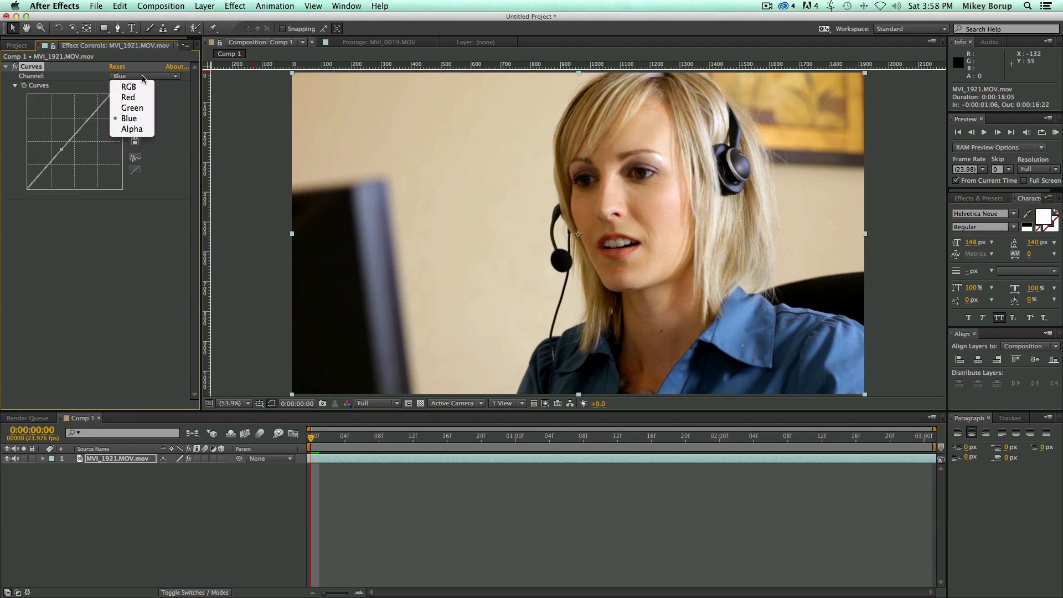
left_click(119, 82)
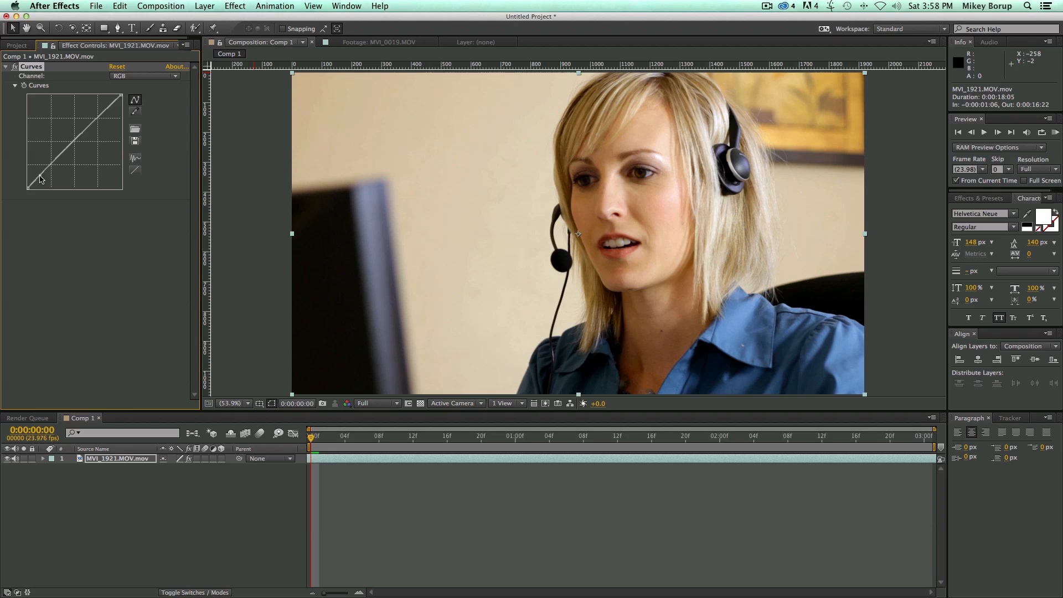
left_click_drag(77, 148, 75, 142)
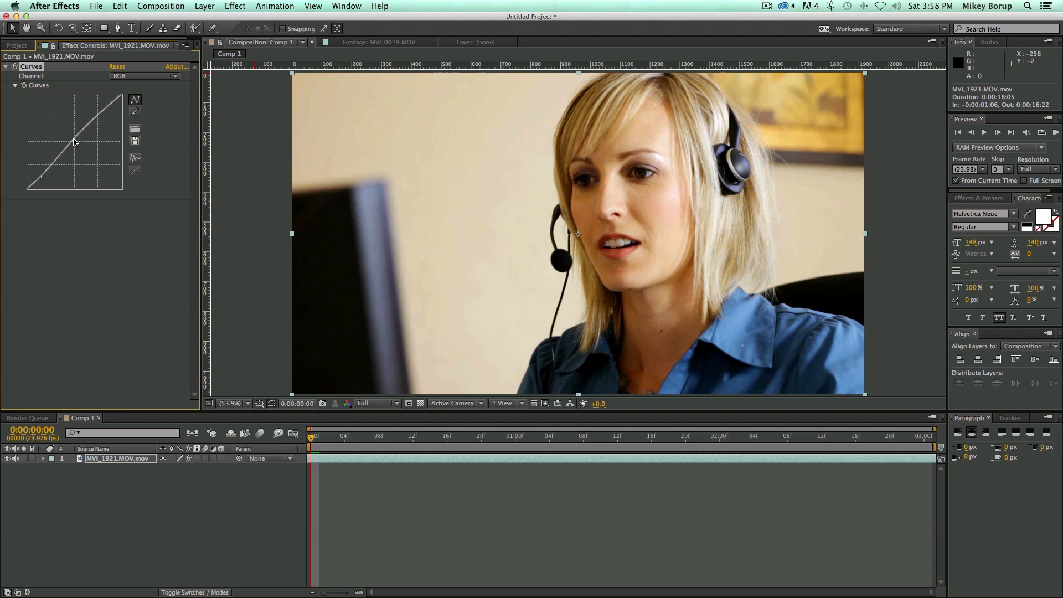
left_click(40, 176)
left_click_drag(76, 139, 101, 122)
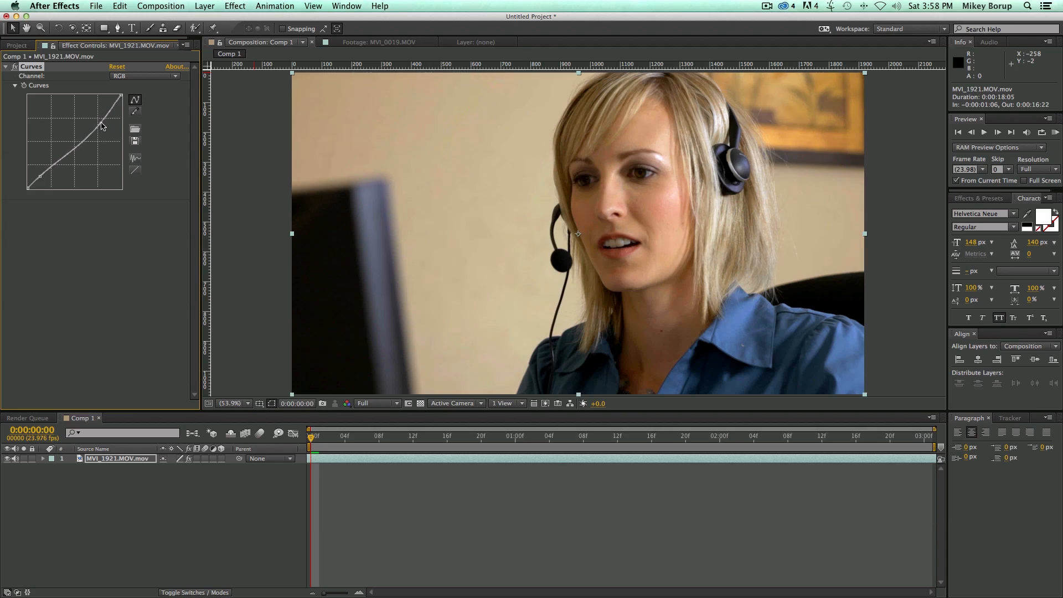
left_click_drag(41, 177, 39, 170)
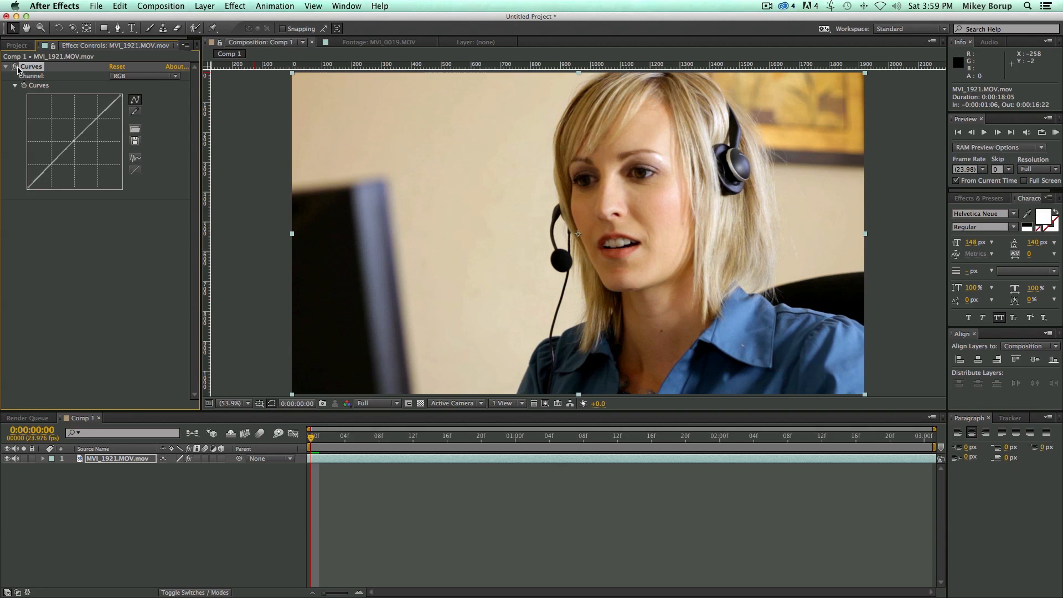
left_click(16, 66)
left_click(16, 67)
Step: Duplicate the color-corrected MVI_1921.MOV.mov layer and select the top copy
left_click(446, 466)
left_click(382, 463)
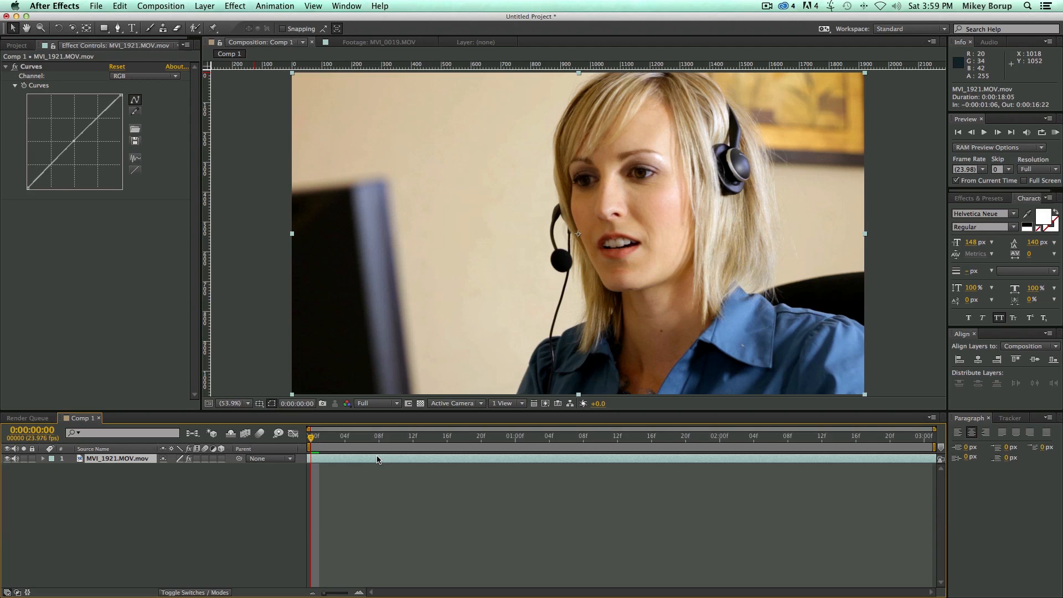
key("super+d")
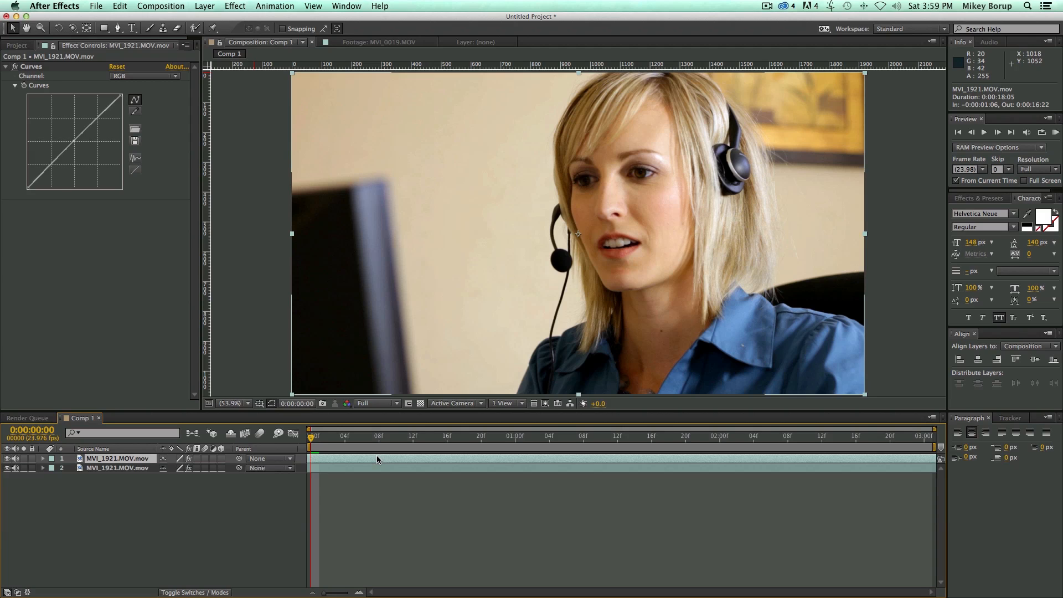
left_click(387, 496)
left_click(370, 459)
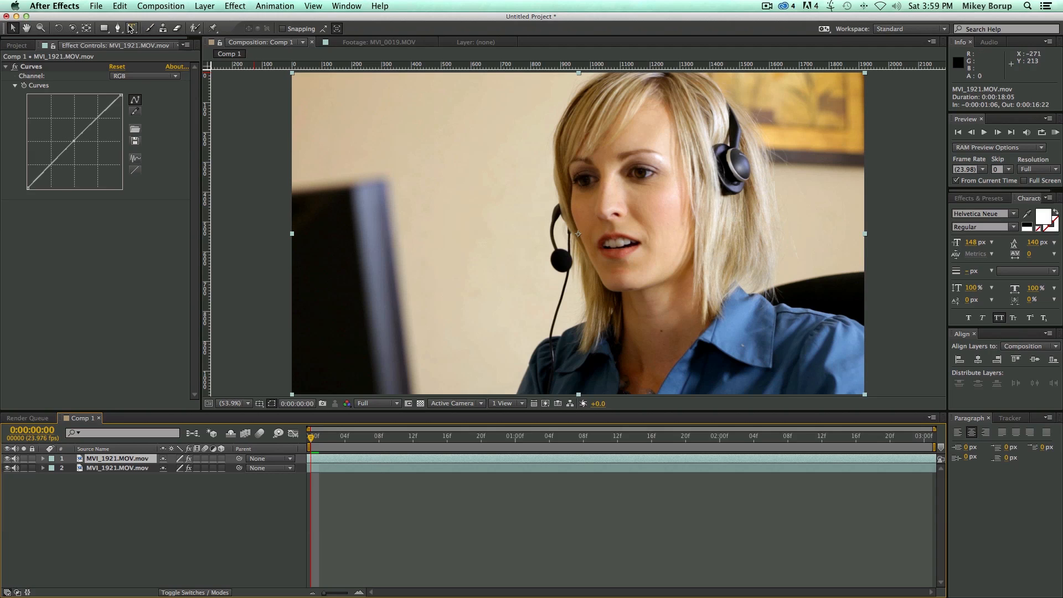
Step: Hide the lower MVI_1921.MOV.mov layer and draw a closed Pen mask on the top copy, from the face's centerline around the frame's monitor side
left_click(7, 468)
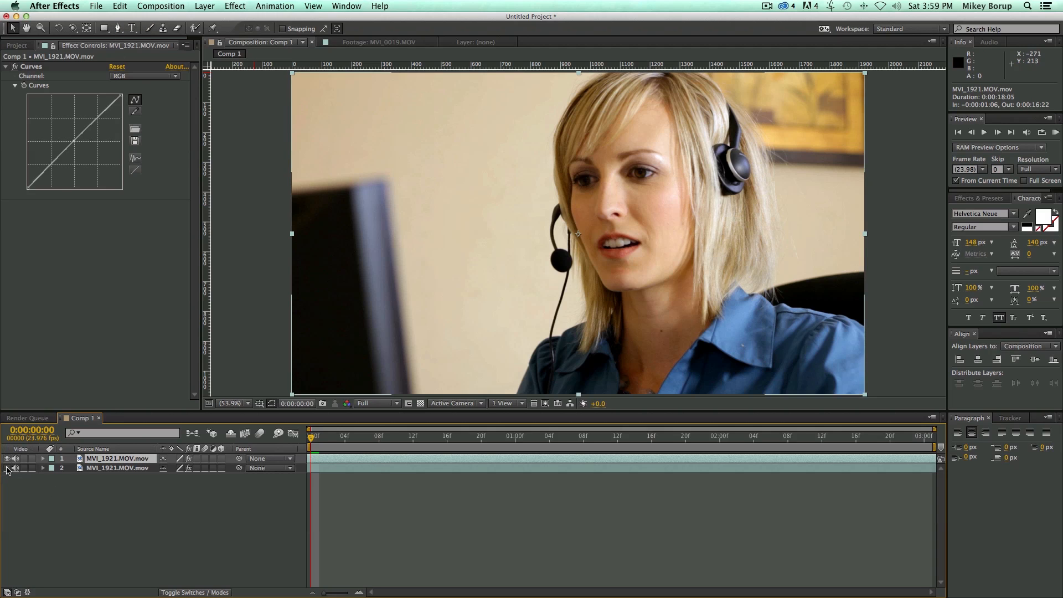
key("g")
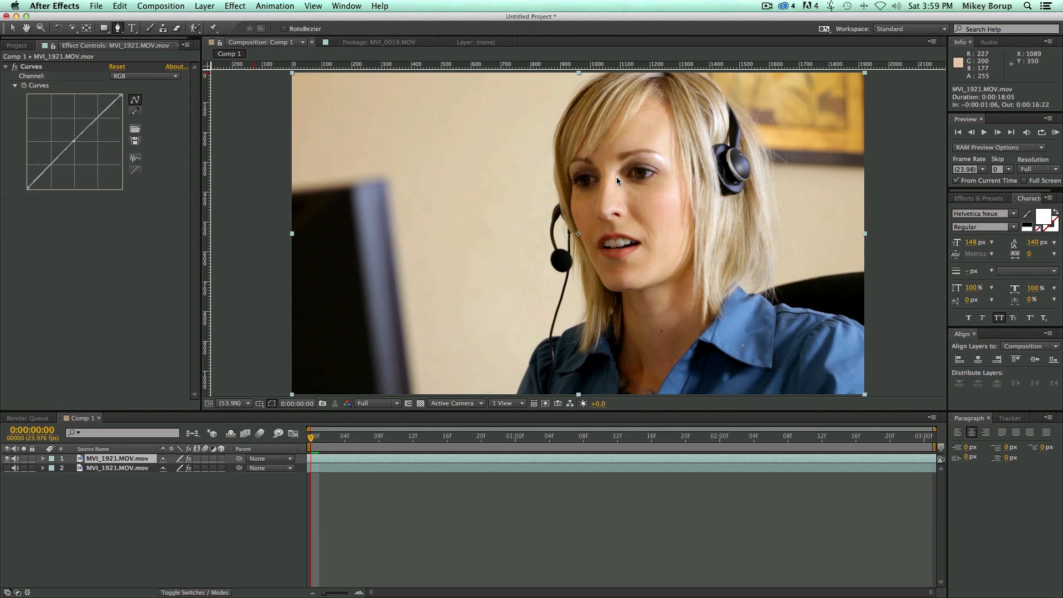
left_click(239, 403)
left_click(232, 413)
left_click(239, 402)
left_click(258, 505)
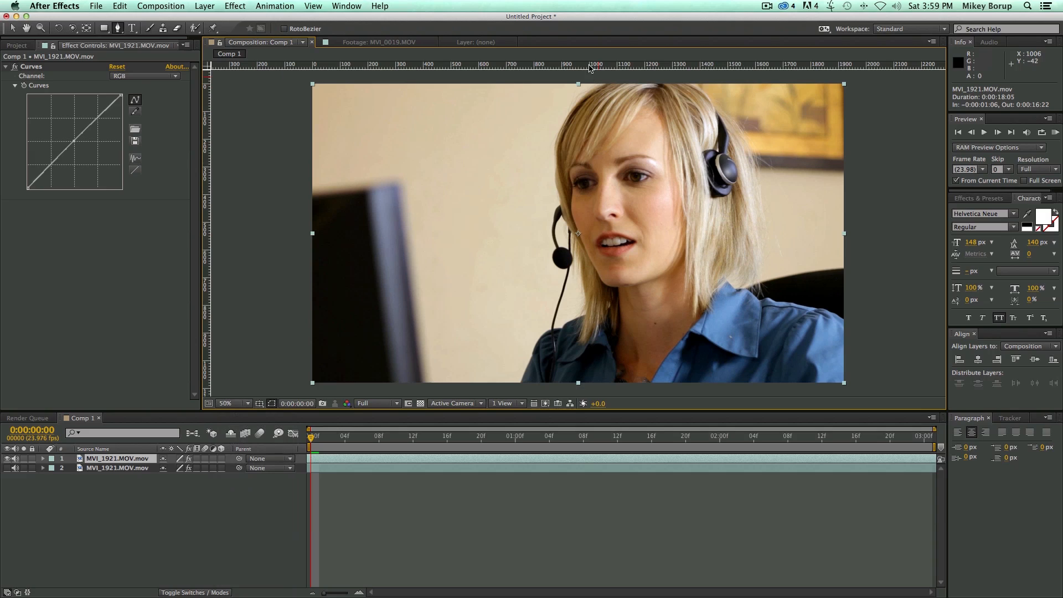
left_click(633, 76)
left_click(625, 115)
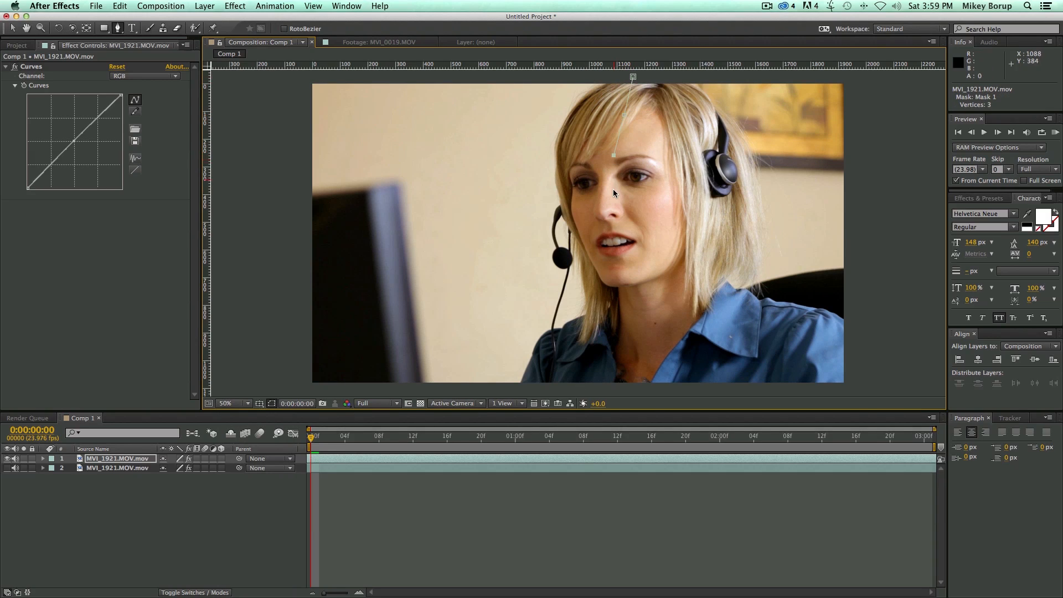
left_click(625, 237)
left_click(624, 280)
left_click(645, 341)
left_click(645, 379)
left_click(643, 391)
left_click(285, 388)
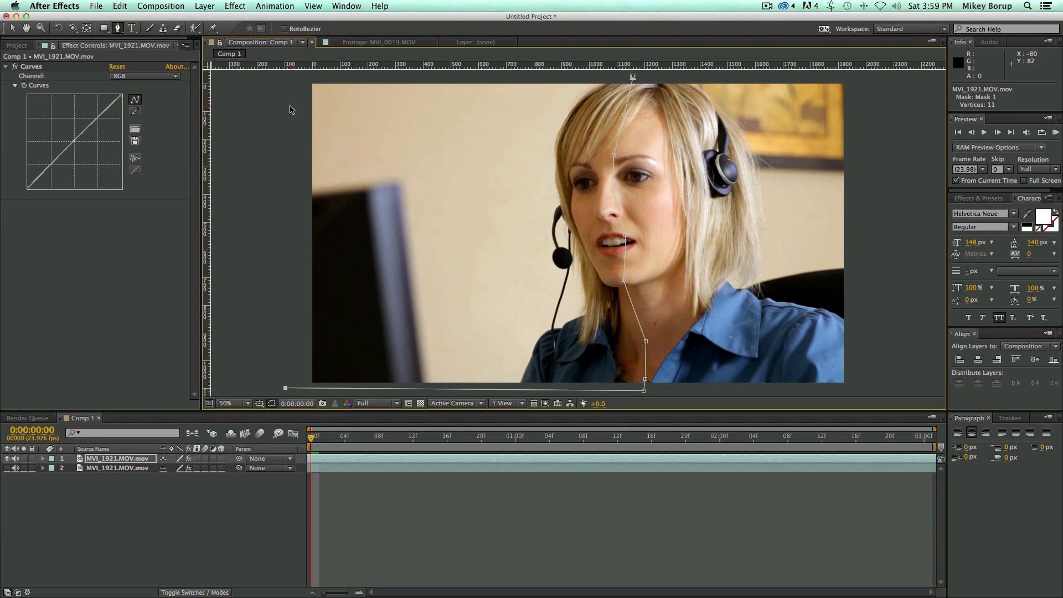
left_click(292, 72)
left_click(632, 76)
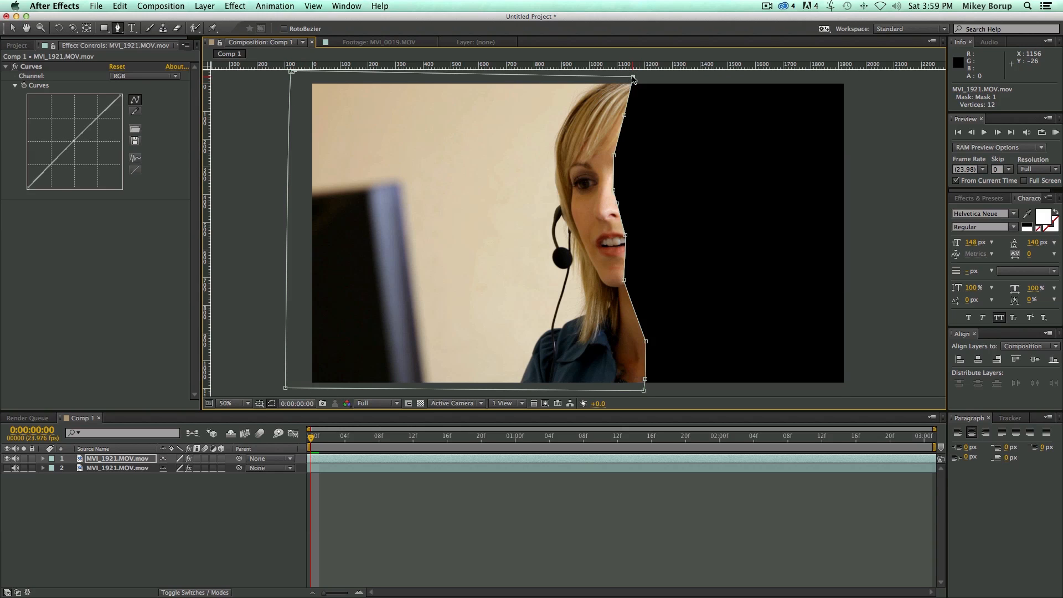
Step: Feather Mask 1 on the top layer by 150 pixels and make the lower layer visible again
key("f")
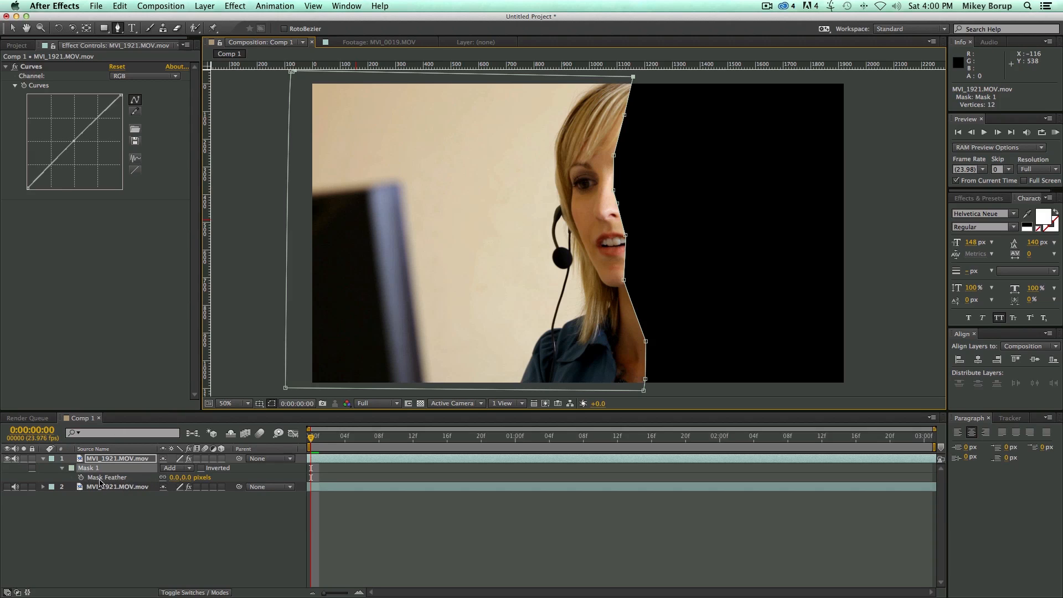
left_click(44, 459)
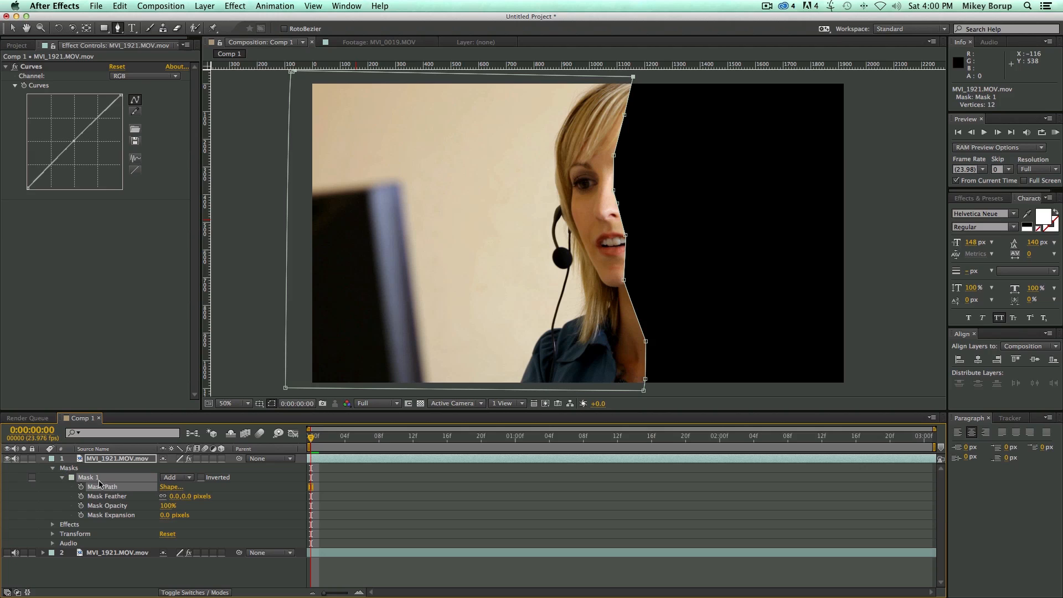
left_click_drag(174, 497, 255, 499)
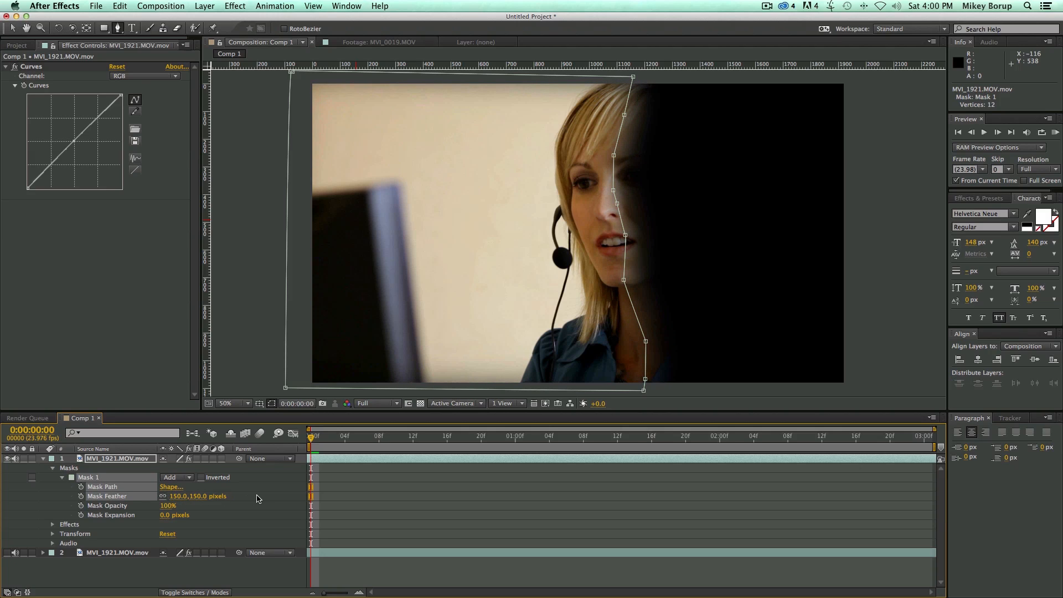
left_click(255, 499)
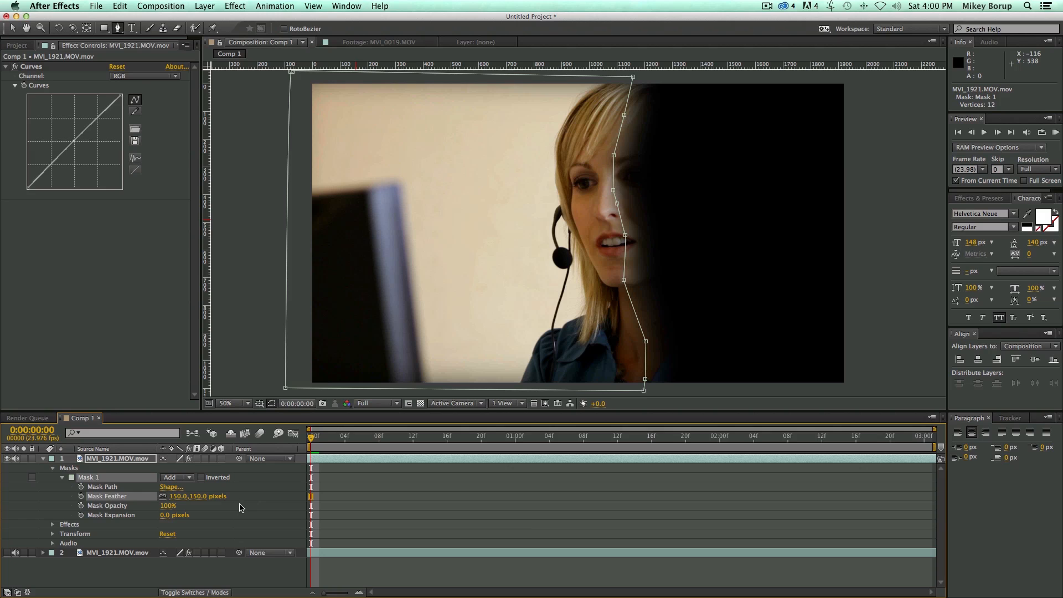
left_click(7, 553)
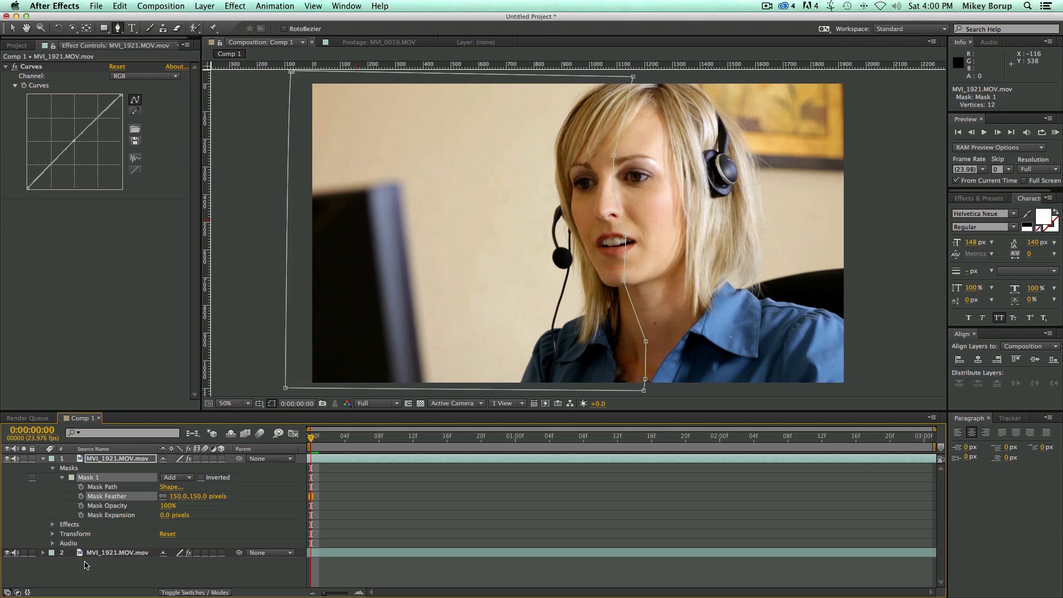
Step: Brighten the masked top layer by raising its RGB curve, with the control point placed in the shadows
left_click(353, 576)
left_click(355, 459)
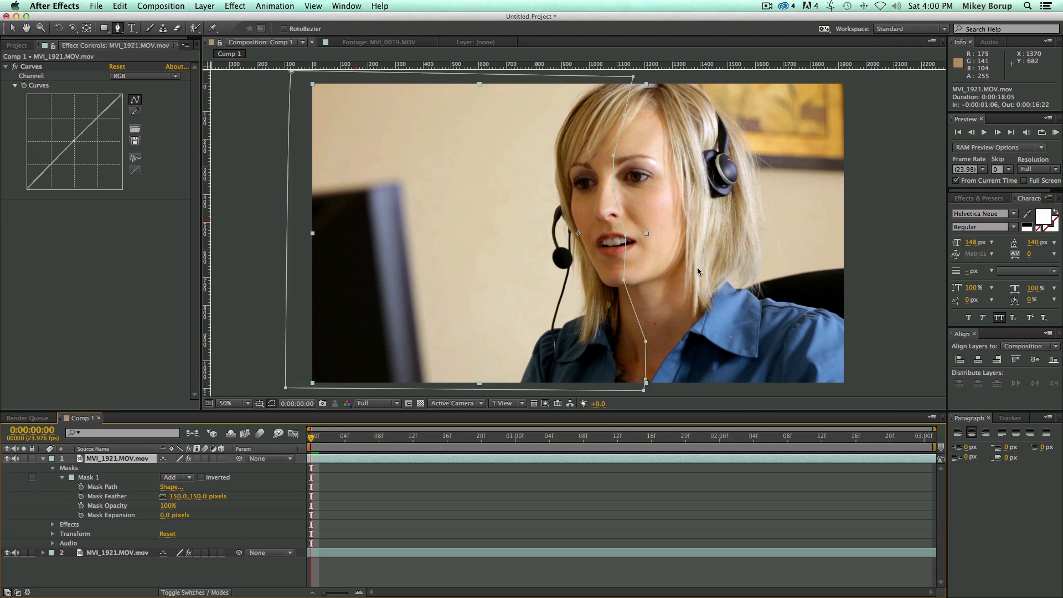
left_click(12, 28)
left_click(76, 145)
left_click_drag(77, 145, 62, 134)
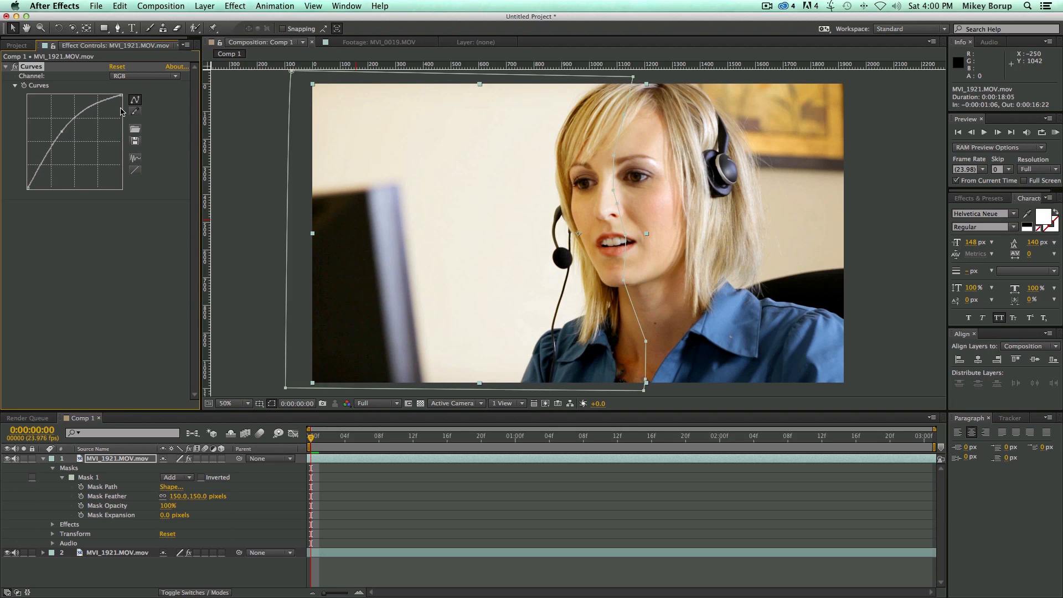
left_click_drag(62, 134, 45, 162)
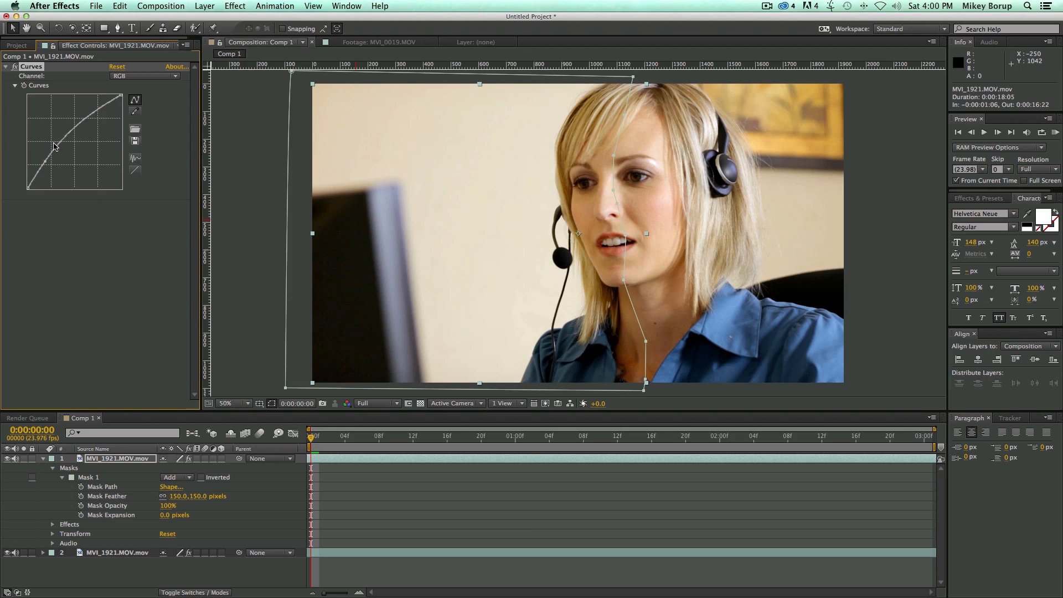
Step: Compare the shot with the top layer's Curves effect off and on, and with the whole masked layer hidden and shown
left_click(12, 66)
left_click(12, 67)
left_click(90, 225)
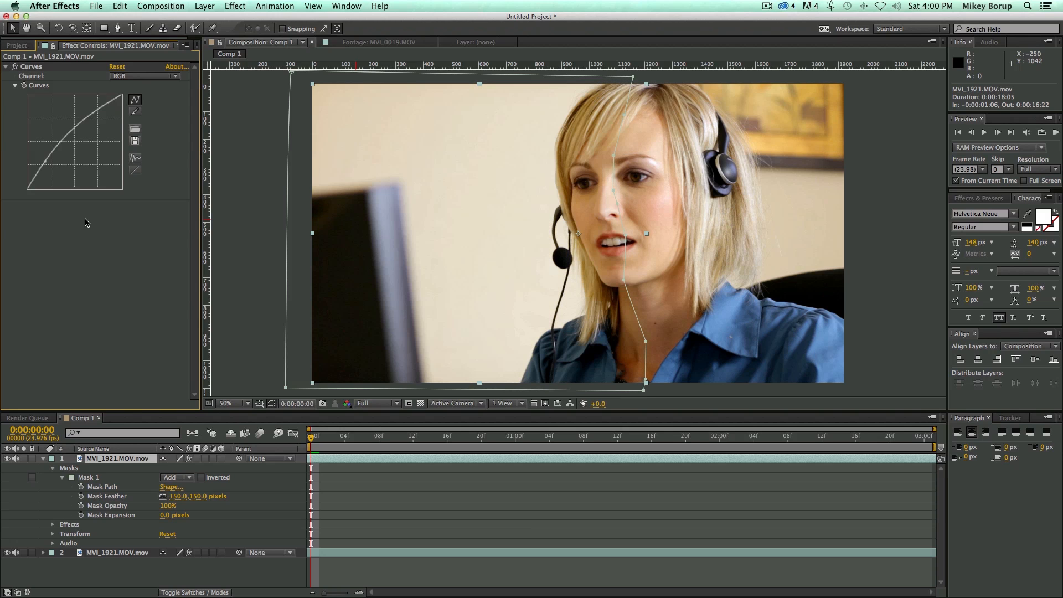
left_click(415, 480)
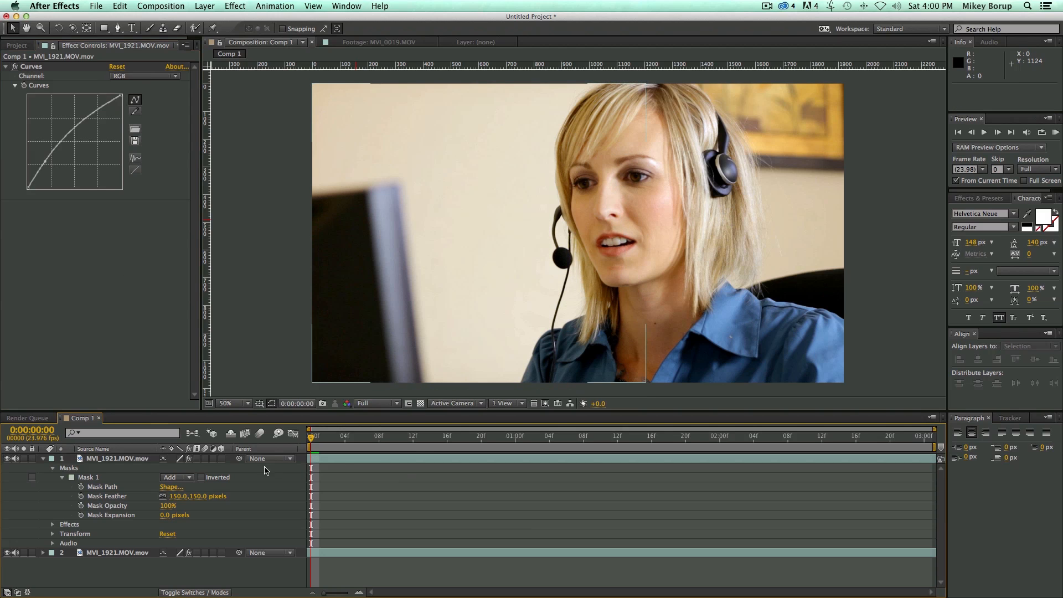
left_click(7, 458)
left_click(7, 459)
left_click(7, 458)
left_click(7, 458)
left_click(8, 458)
left_click(7, 459)
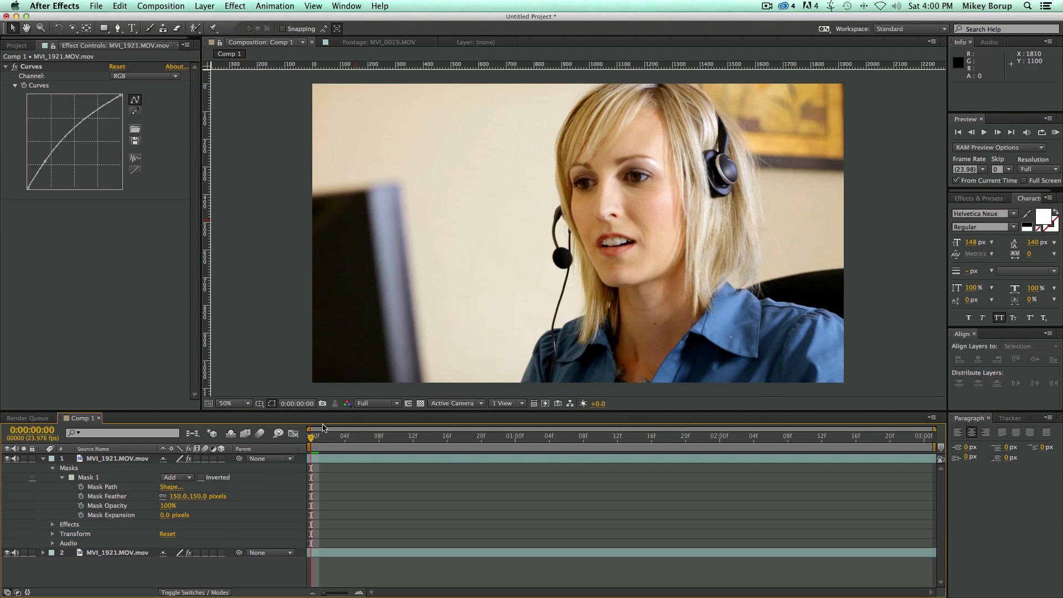
left_click(254, 346)
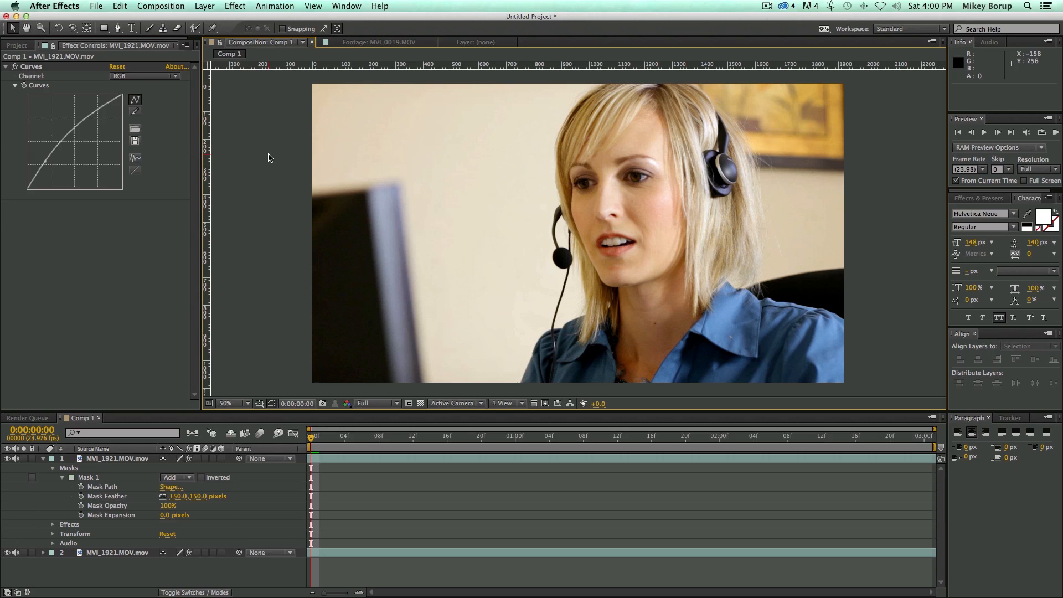
Step: Collapse the top layer's properties, scrub through Comp 1, and play a preview of the brightened footage
left_click(50, 478)
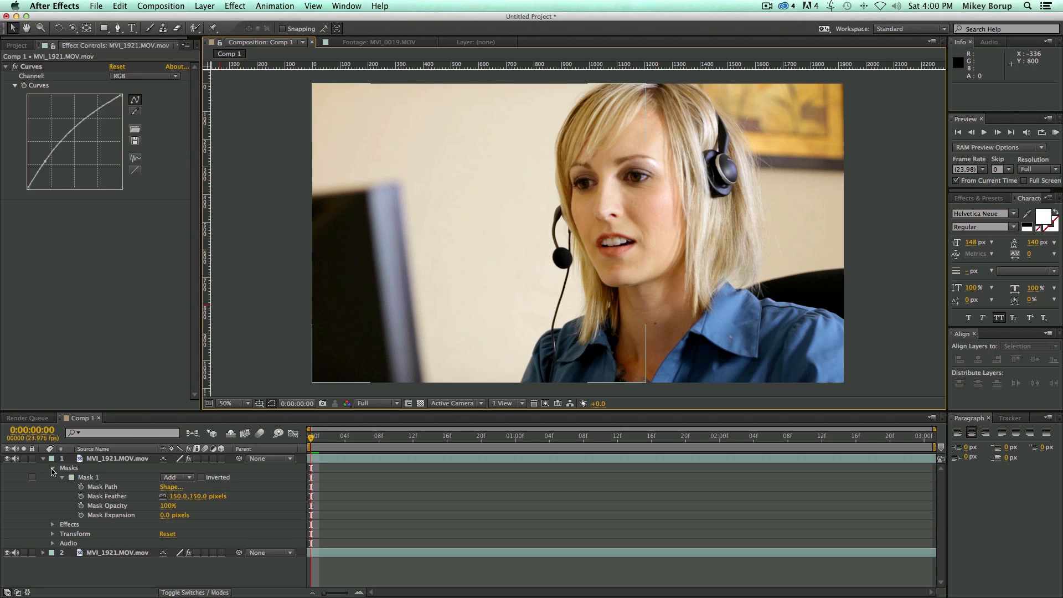
left_click(42, 458)
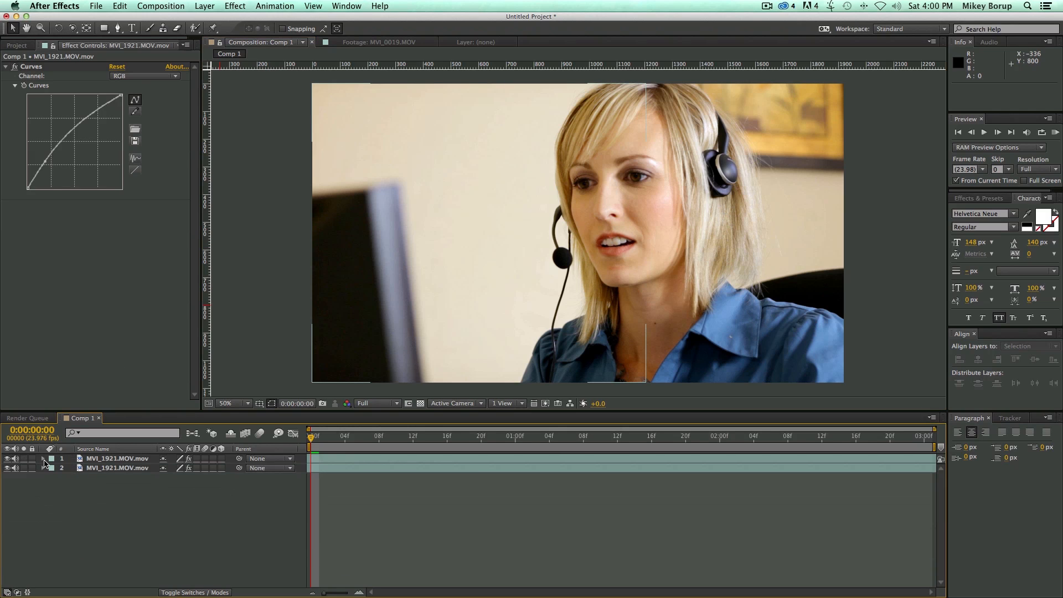
left_click(665, 249)
left_click_drag(312, 437, 651, 443)
key("space")
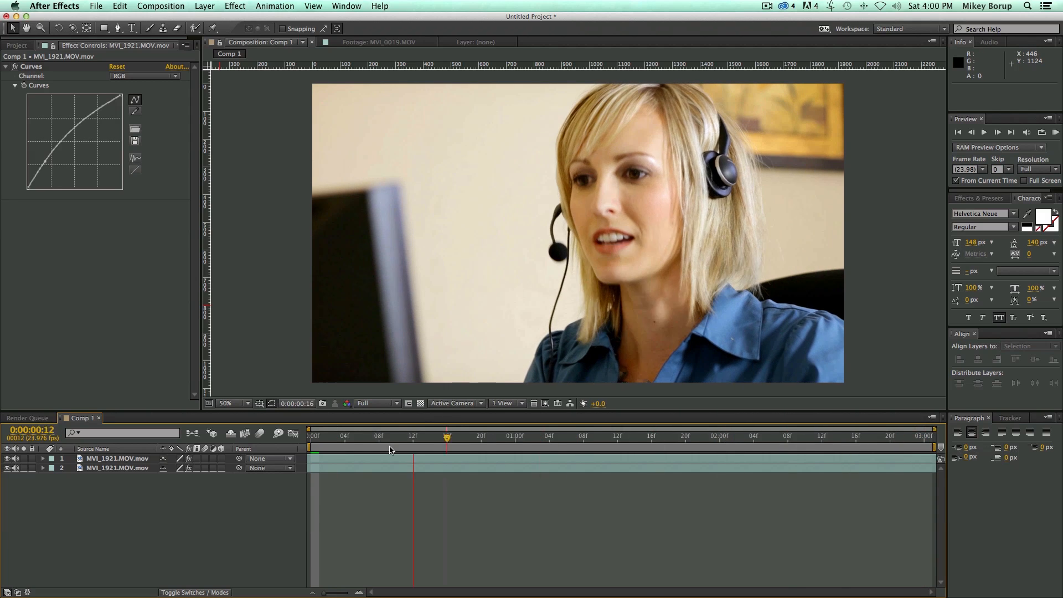
key("space")
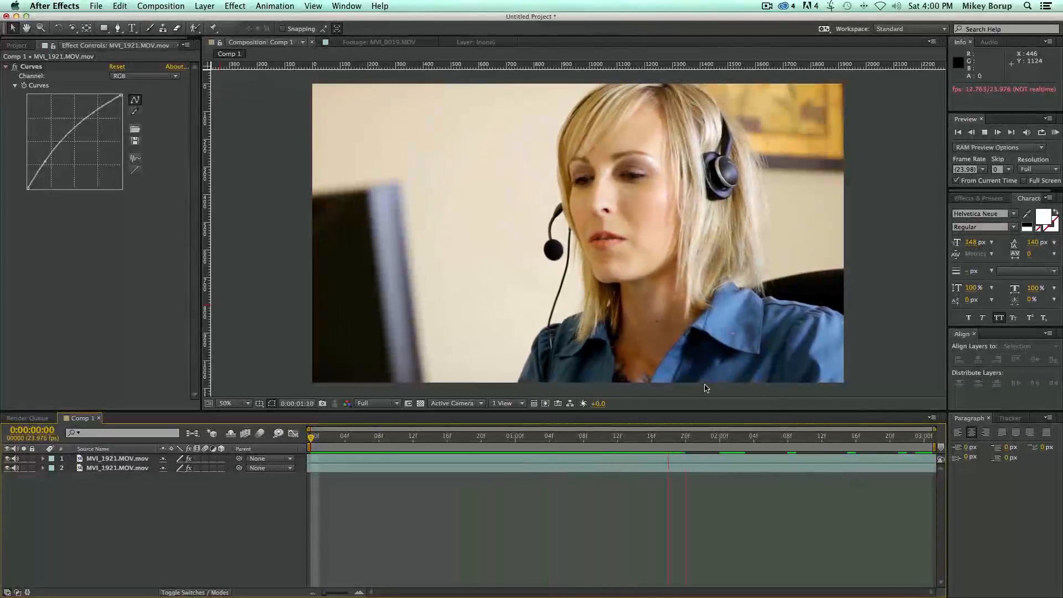
key("space")
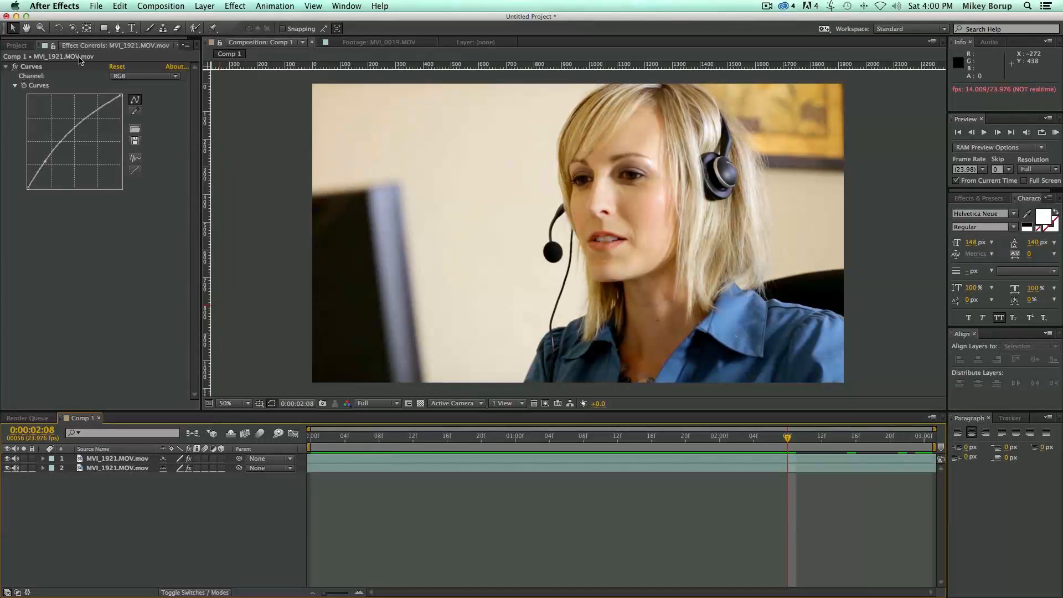
Step: Open the MVI_2554.MOV footage and set its in point to 0;01;50;07 and its out point to 0;01;59;00
left_click(25, 46)
left_click(31, 174)
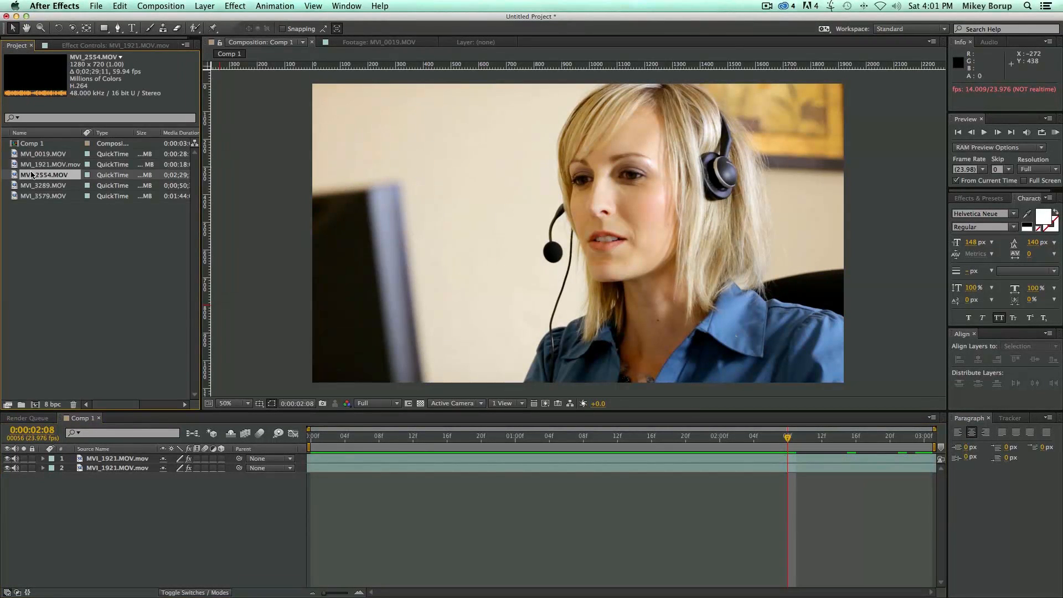
double_click(16, 176)
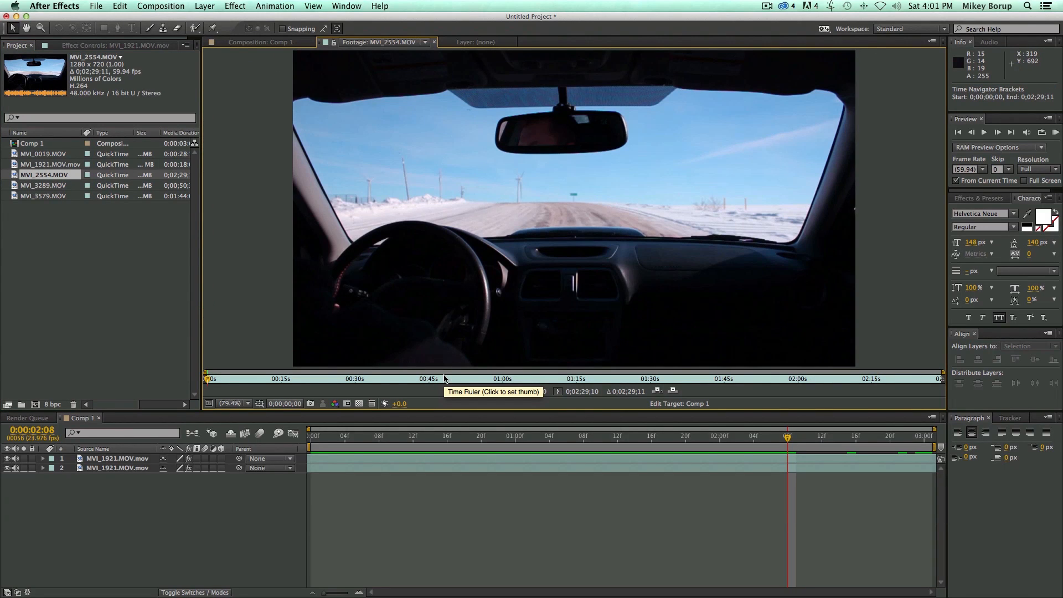
left_click_drag(443, 379, 749, 394)
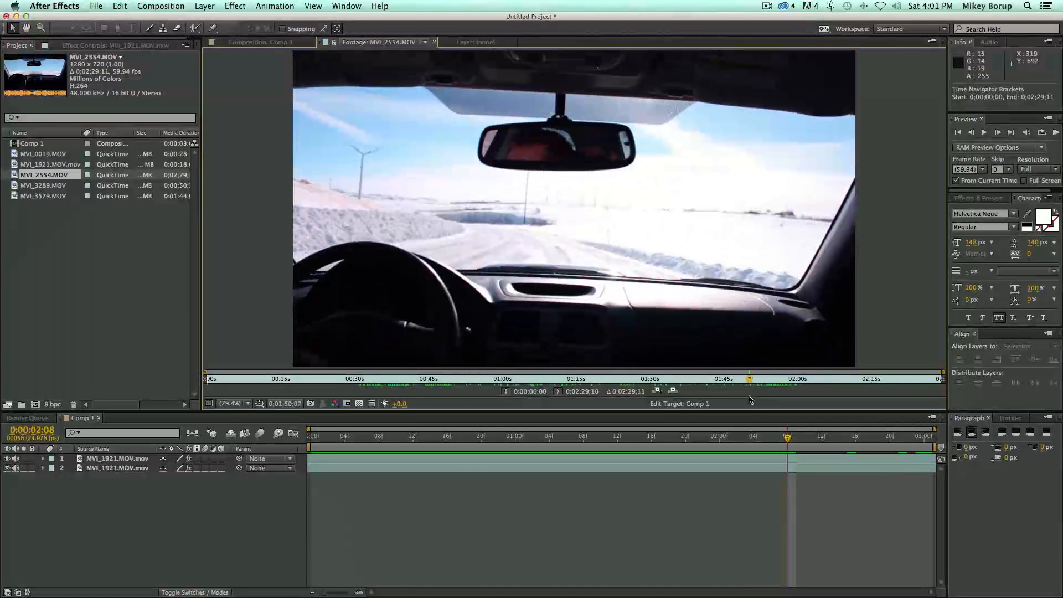
left_click(505, 391)
left_click_drag(750, 379, 792, 382)
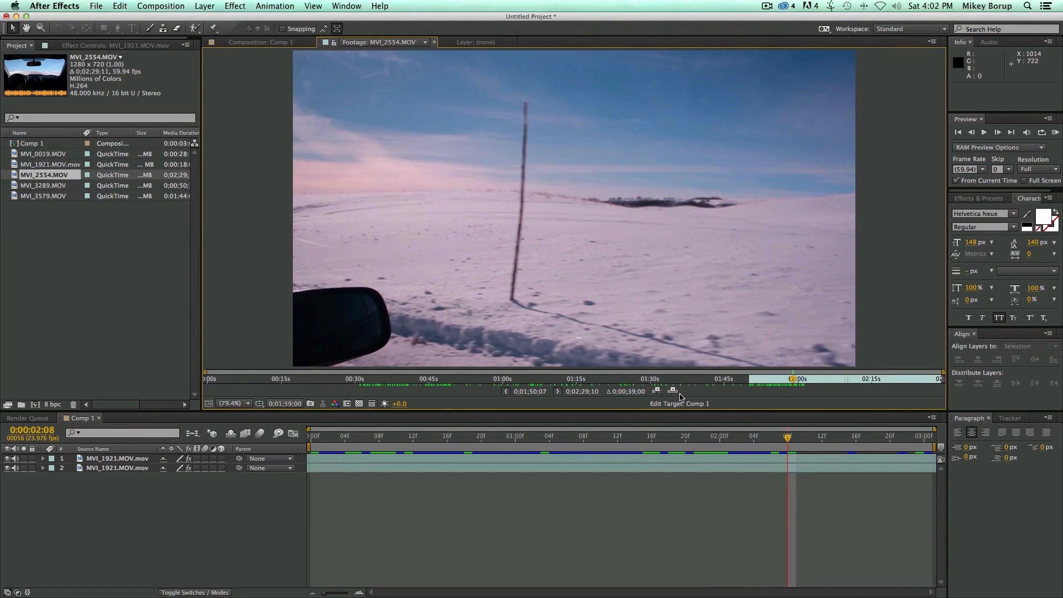
left_click(557, 392)
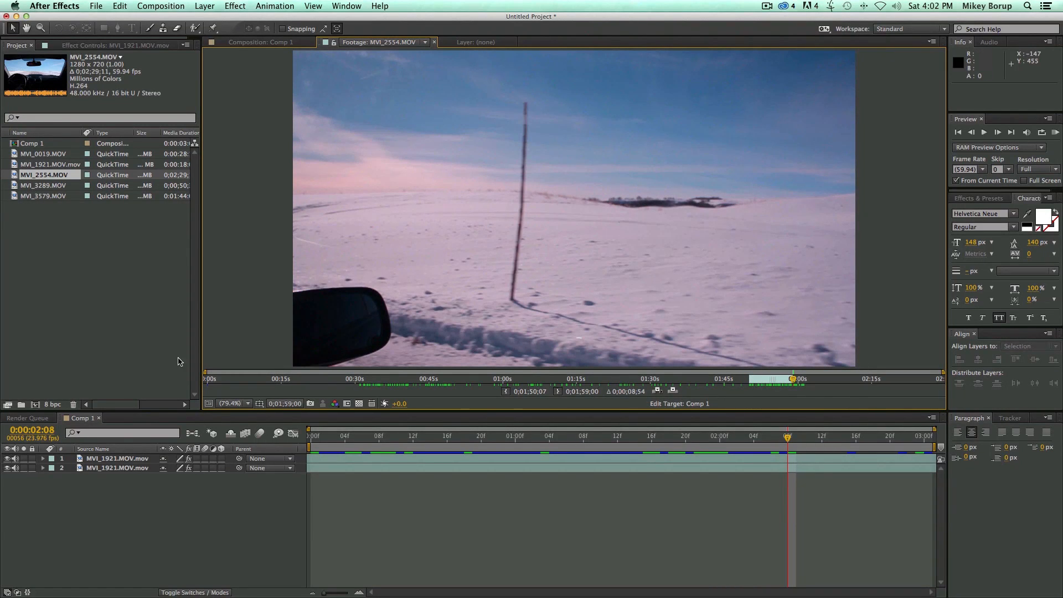
Step: Delete both MVI_1921.MOV.mov layers from Comp 1
left_click(120, 458)
left_click(366, 459)
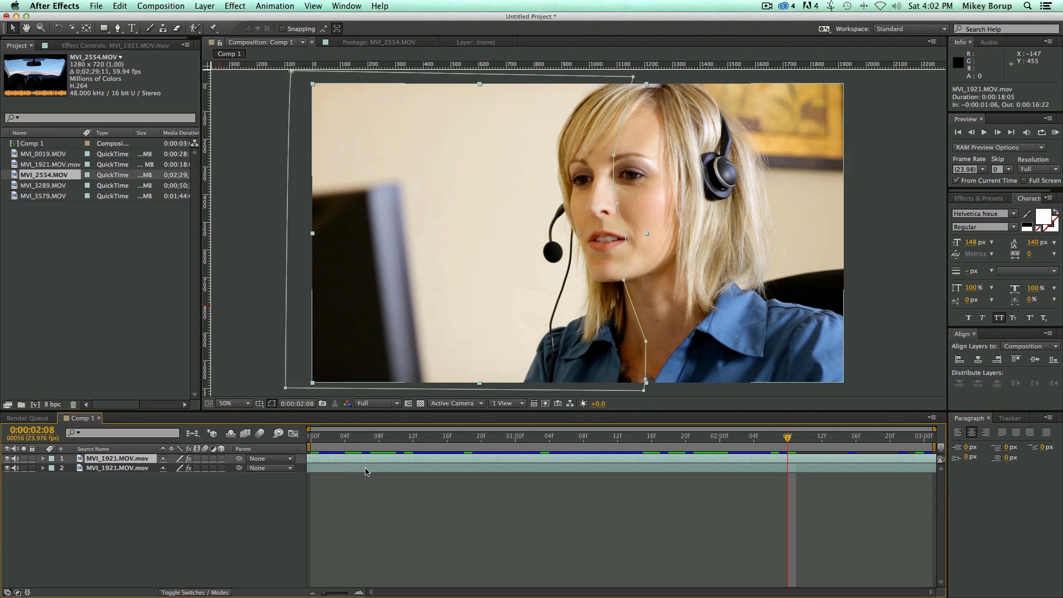
left_click(365, 470)
left_click(366, 460, "shift")
key("Delete")
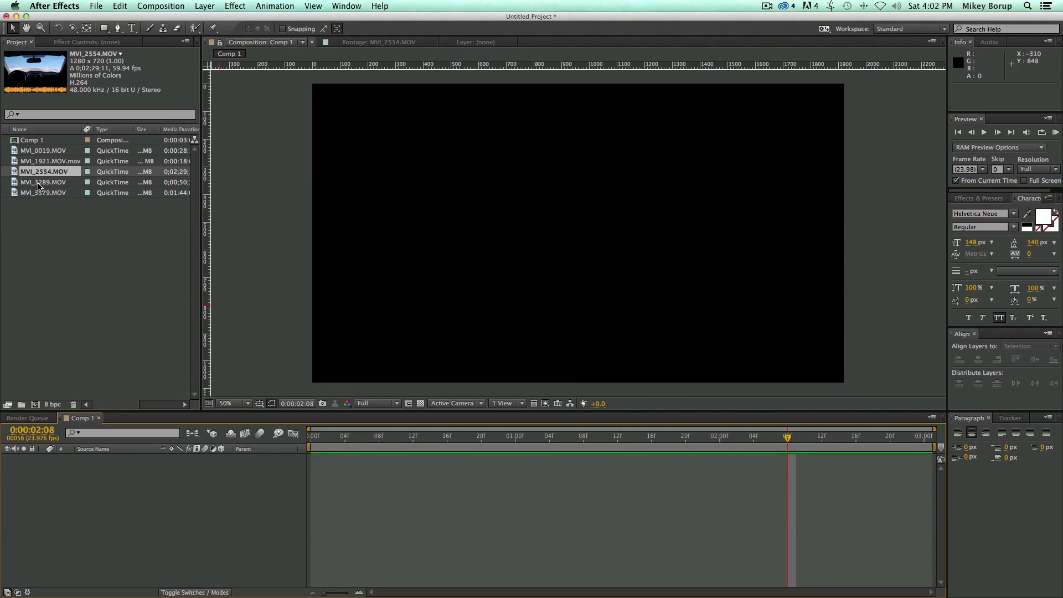
Step: Place the trimmed MVI_2554.MOV clip in the center of Comp 1 and preview it from the start
left_click_drag(16, 173, 576, 237)
left_click_drag(462, 437, 248, 434)
key("space")
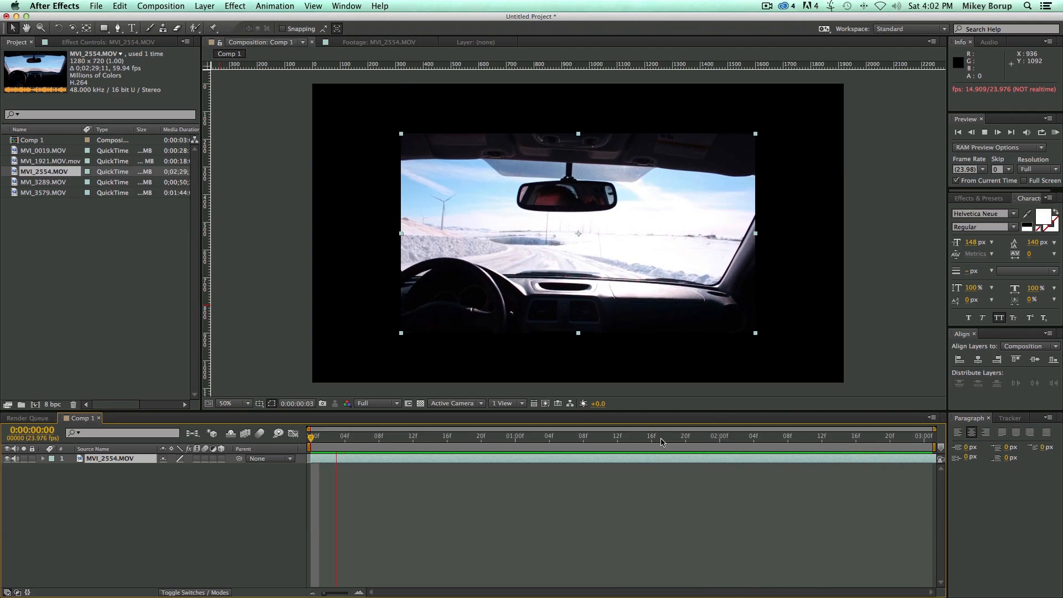
key("space")
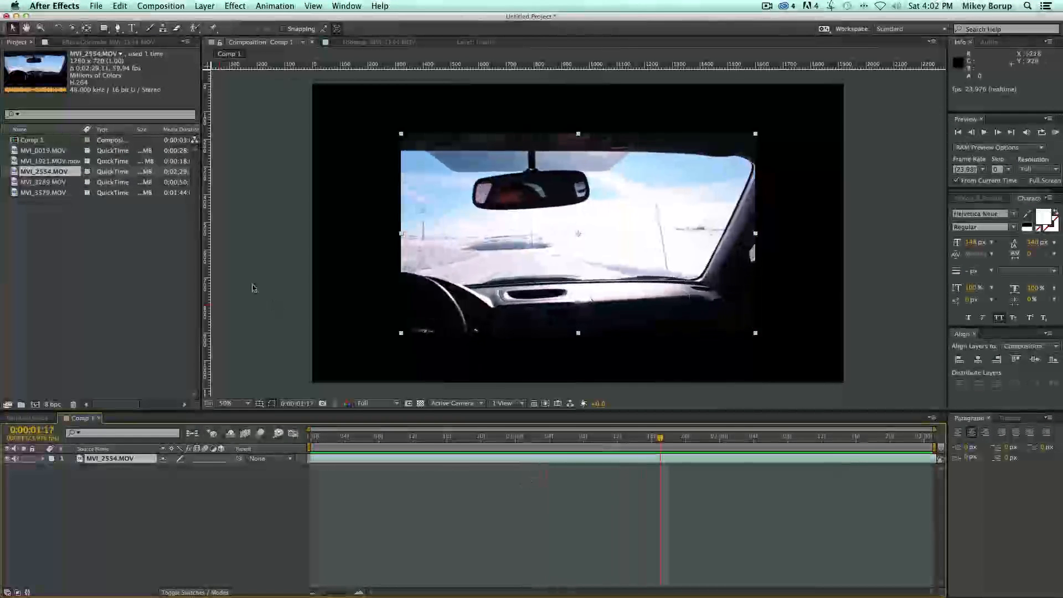
Step: Set Comp 1 to 1280 by 720 px with a duration of 0:00:20:01
right_click(235, 244)
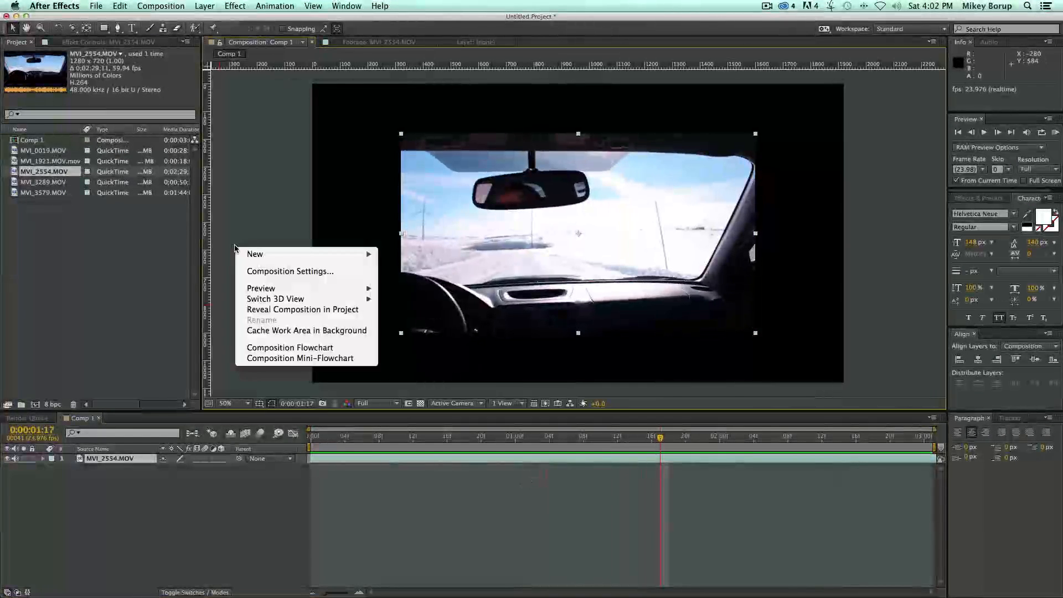
left_click(276, 274)
left_click(272, 288)
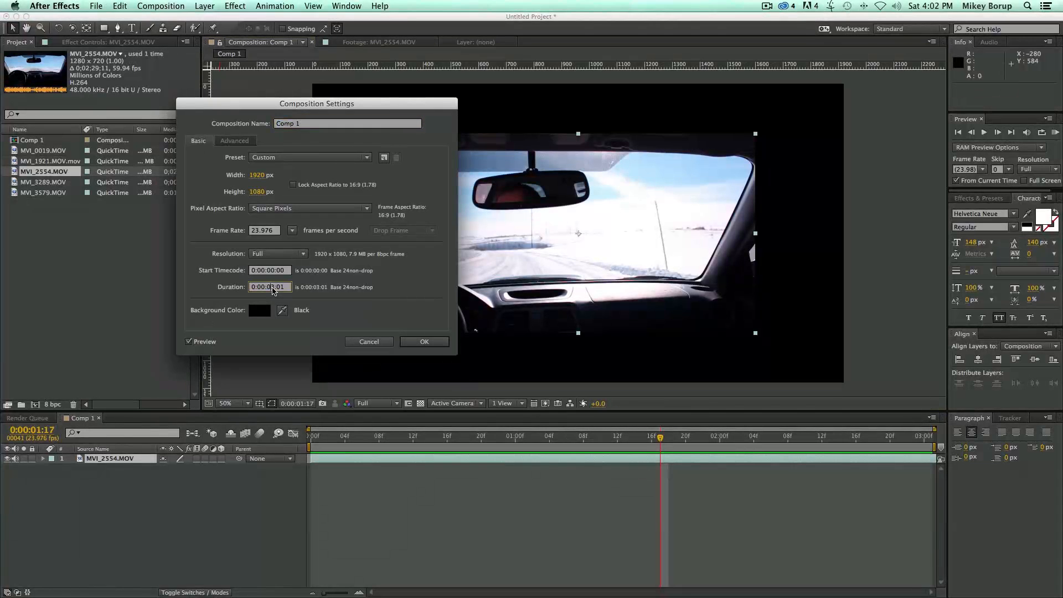
type("20")
left_click(258, 176)
type("128")
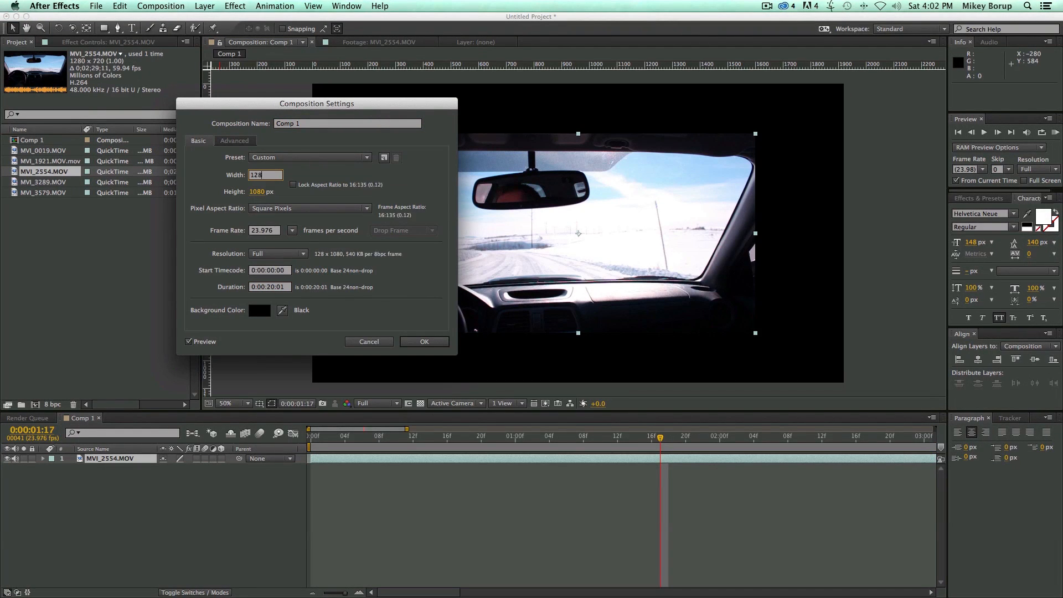
type("0")
key("Tab")
type("720")
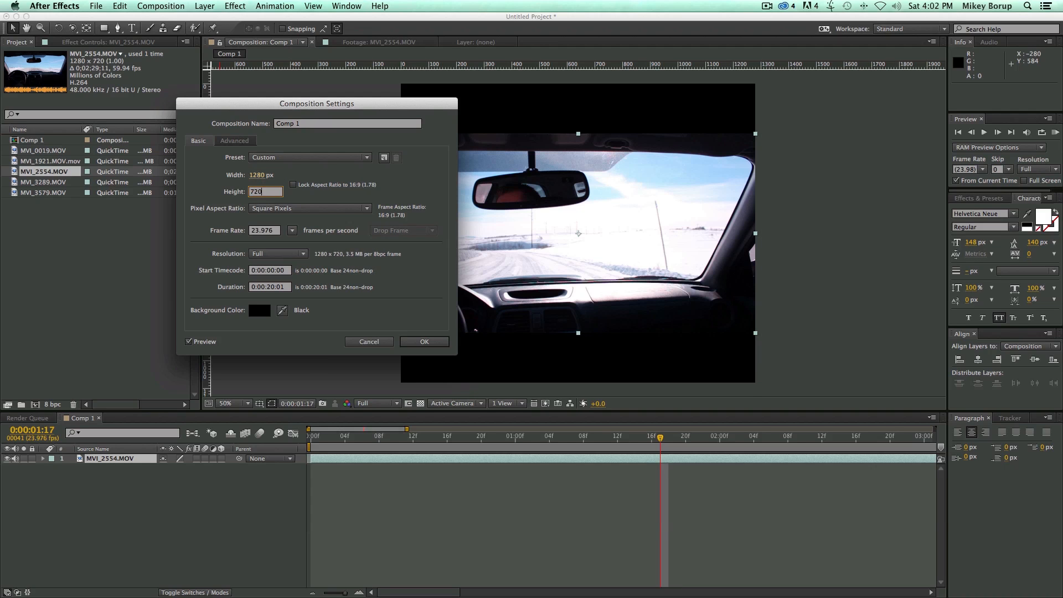
key("Return")
Step: Preview Comp 1 from the start and move the playhead to the end of the MVI_2554.MOV layer at 0:00:08:21
left_click(503, 422)
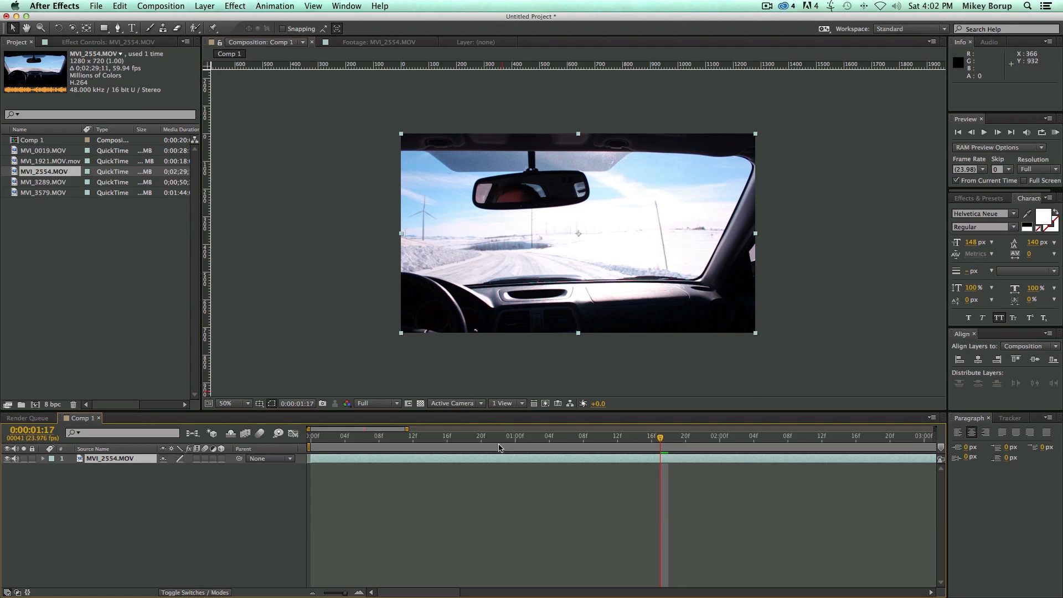
key("Home")
key("space")
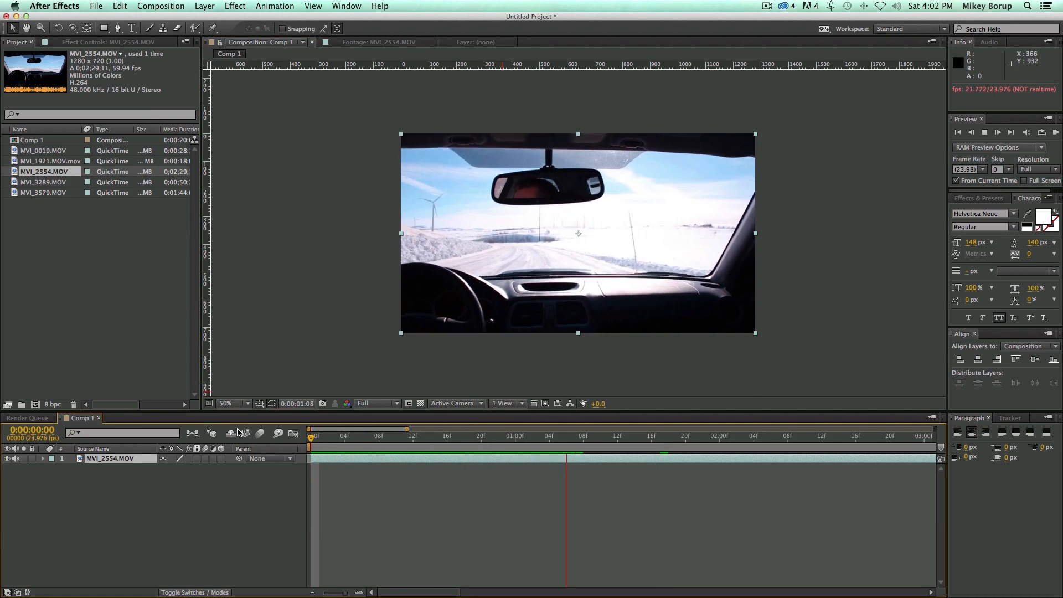
left_click_drag(407, 429, 1039, 425)
left_click_drag(380, 431, 259, 436)
left_click_drag(579, 437, 586, 437)
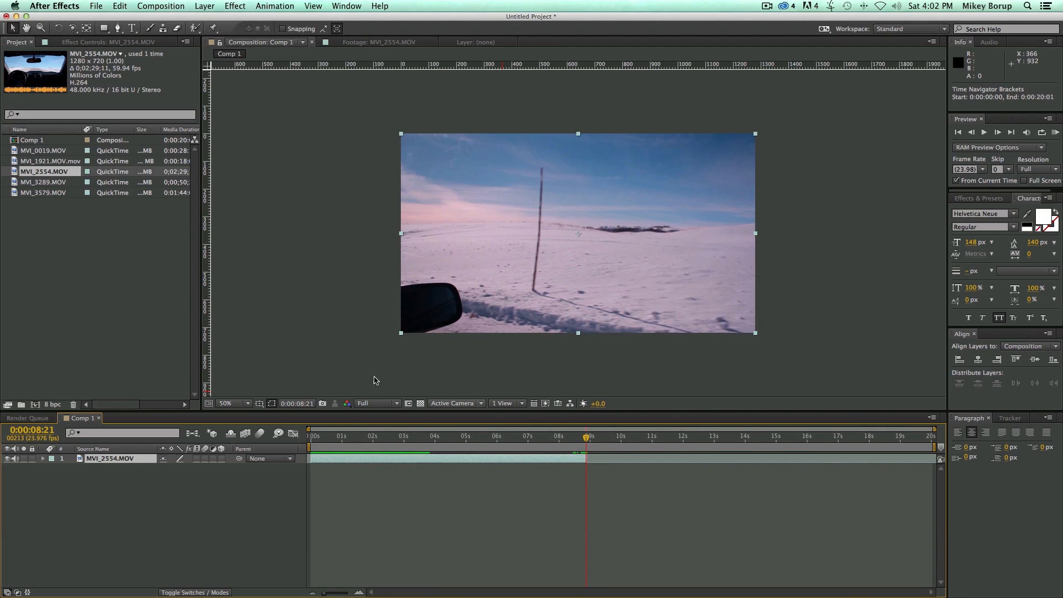
Step: Set Comp 1's duration to 0:00:08:21 and preview it from the start
right_click(269, 289)
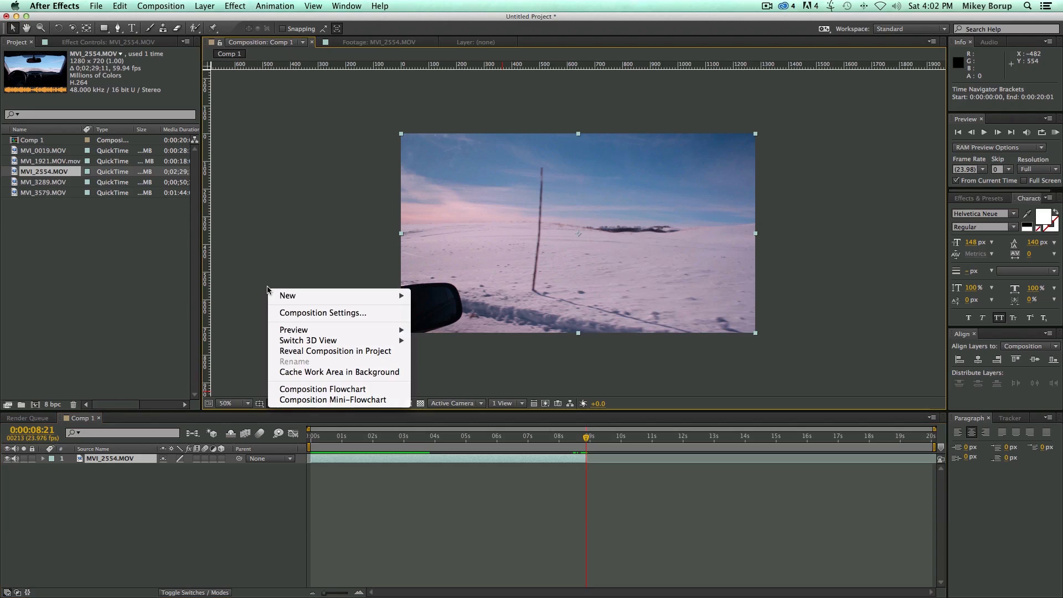
left_click(308, 314)
left_click(272, 286)
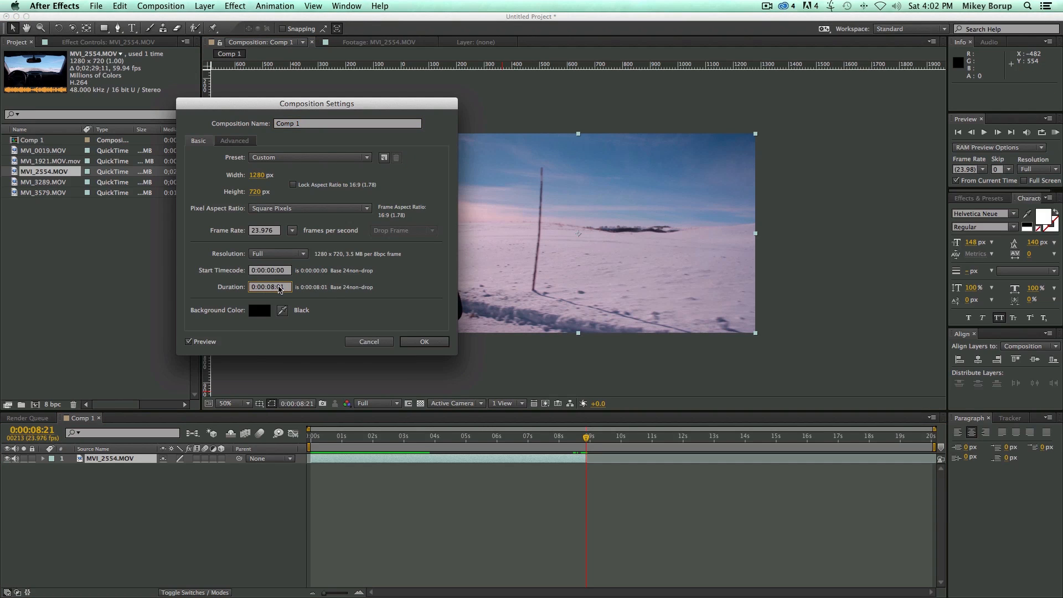
type("21")
key("Return")
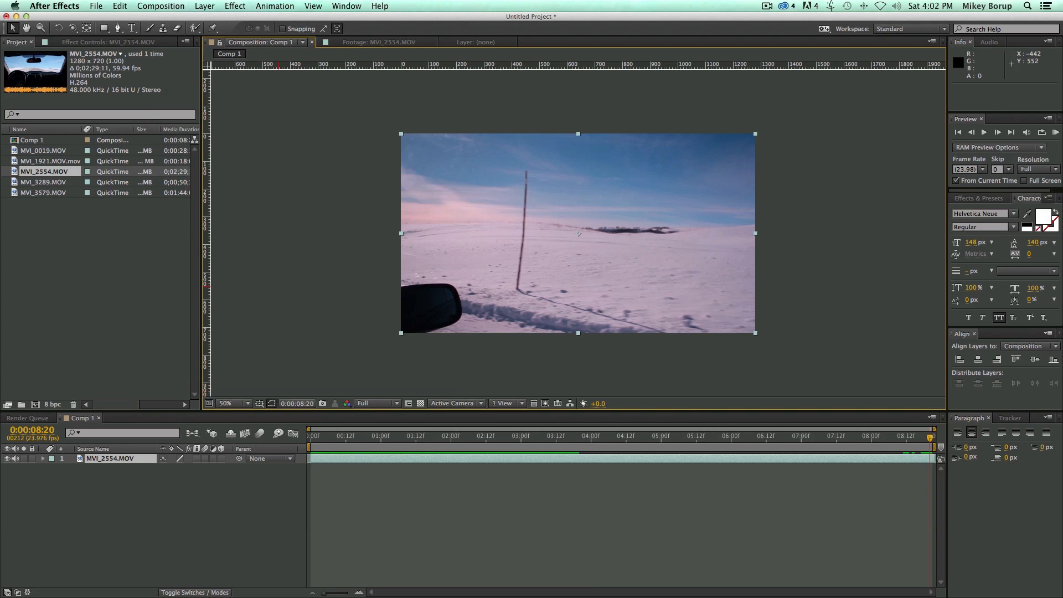
key("Home")
key("space")
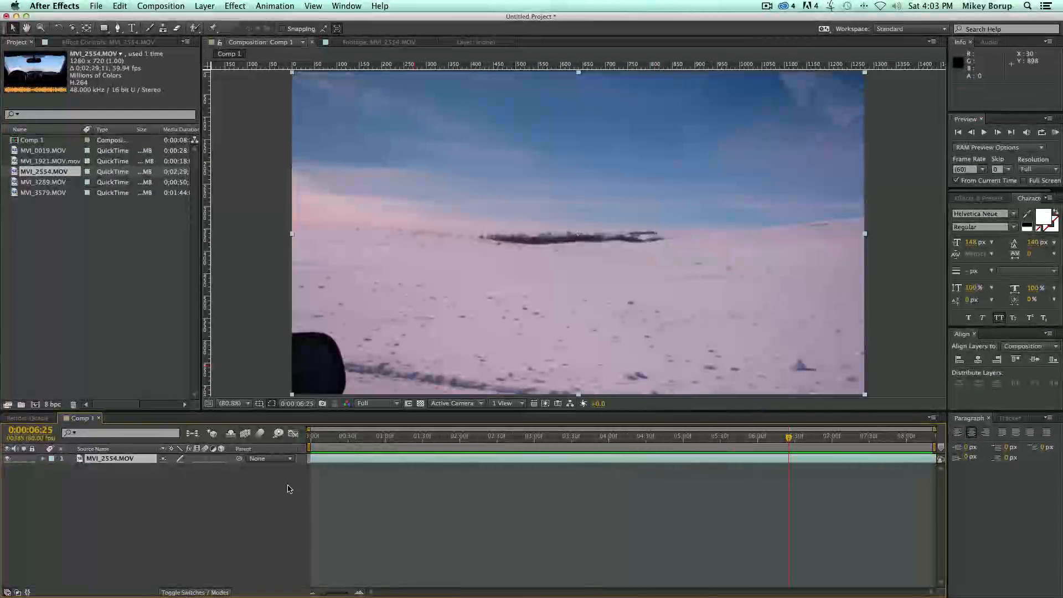
Step: Set Comp 1's frame rate to 23.976 fps and bring the playhead back to 0:00:00:01
right_click(265, 264)
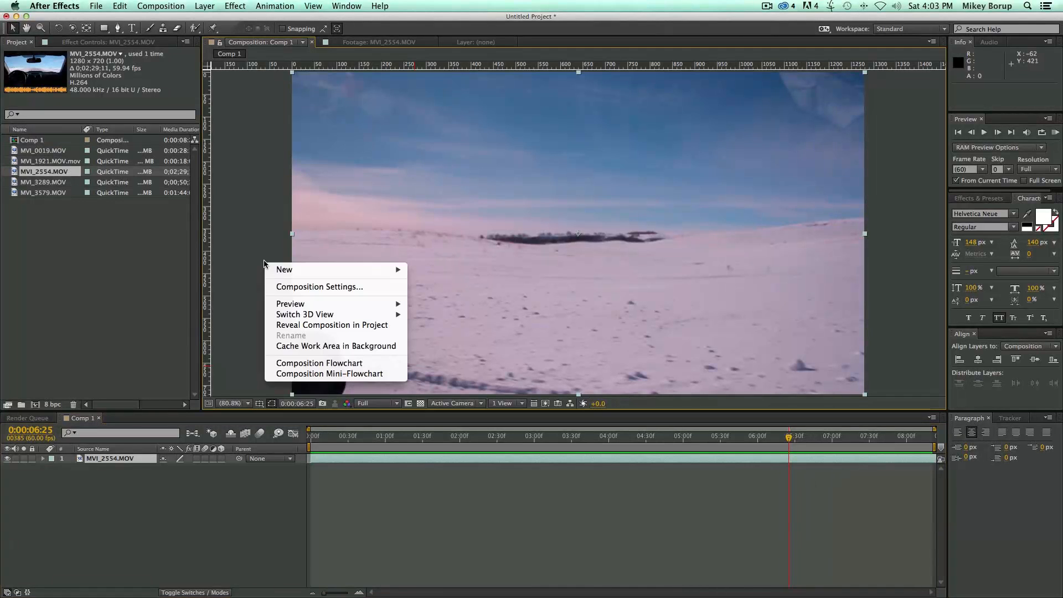
left_click(293, 288)
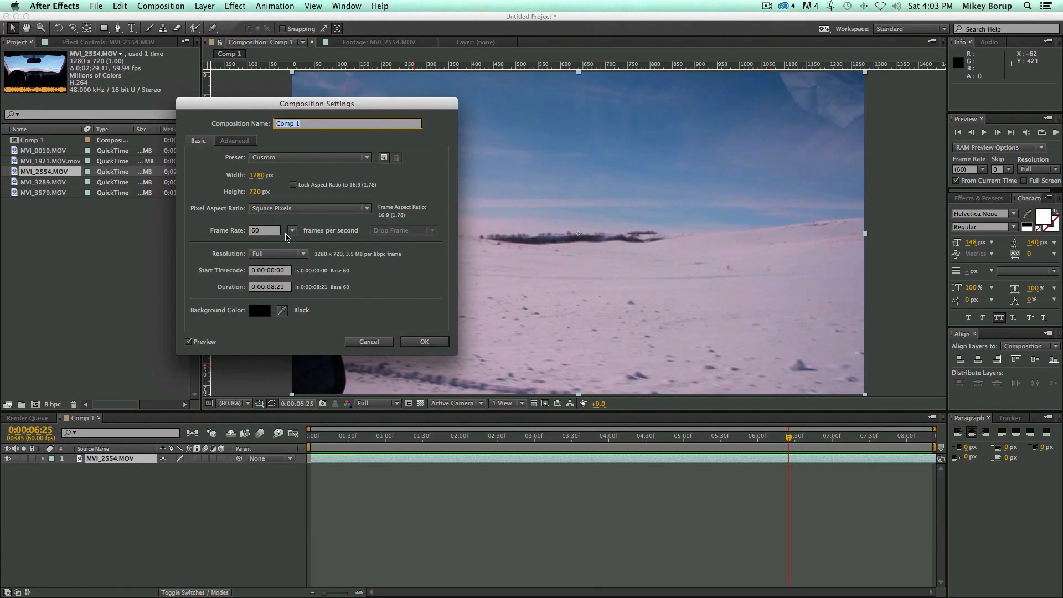
left_click(291, 231)
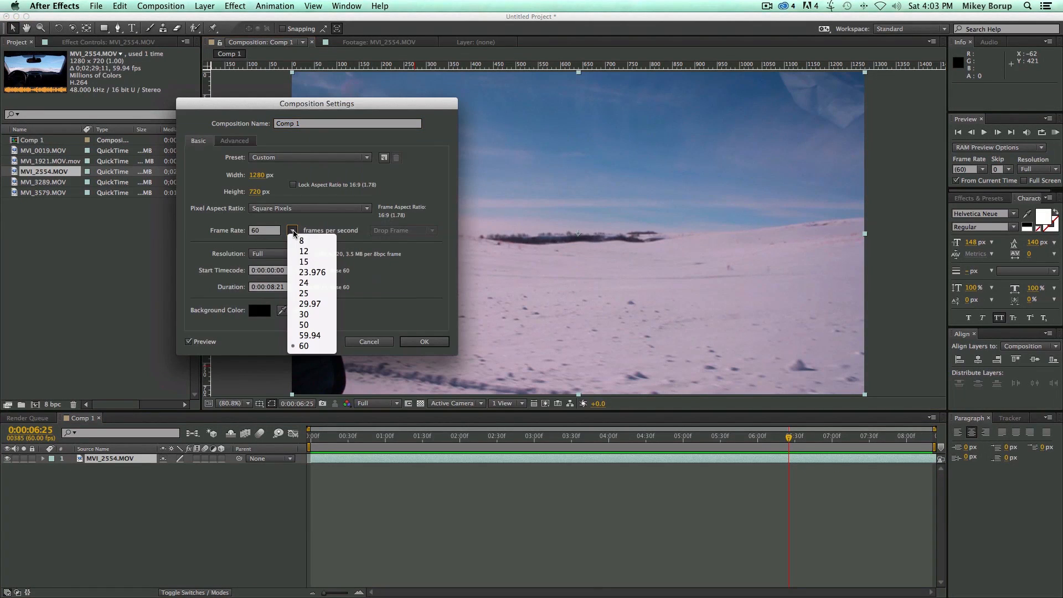
left_click(324, 273)
left_click(415, 343)
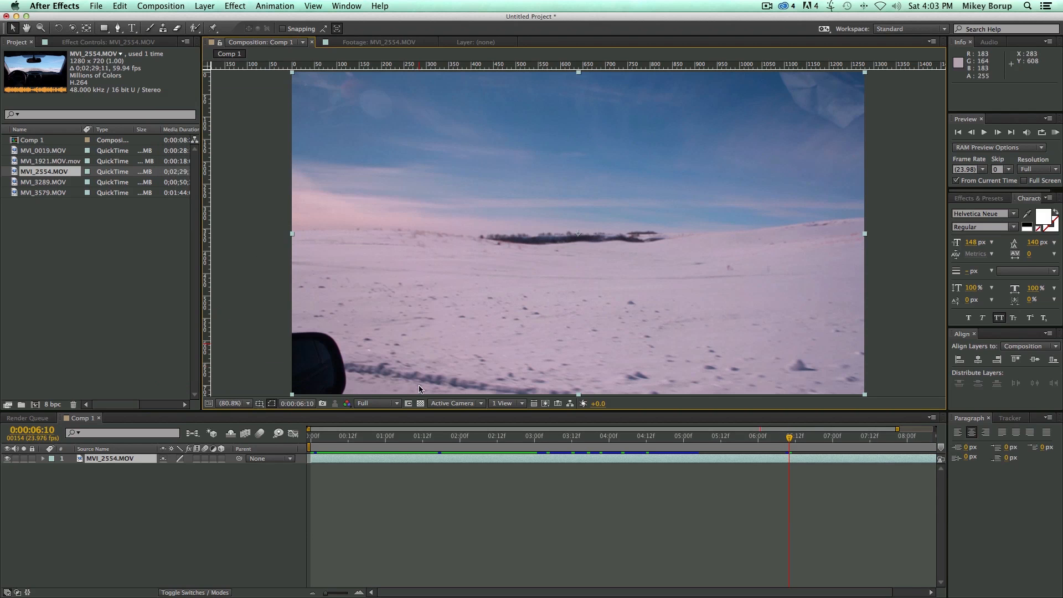
left_click_drag(426, 439, 313, 440)
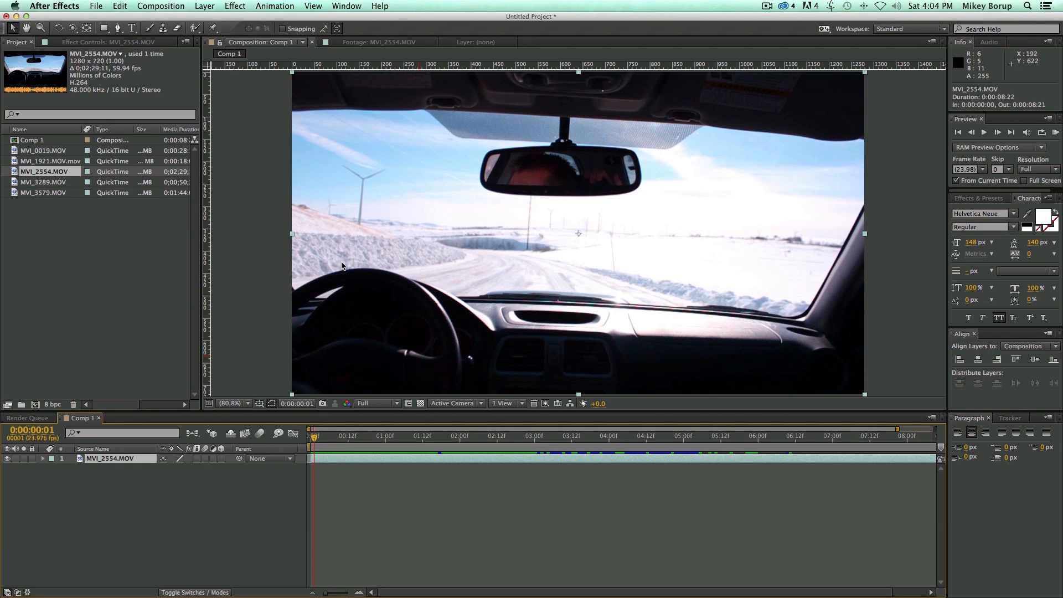
Step: Time-stretch the MVI_2554.MOV layer with a stretch factor of 250, holding the layer in-point in place
left_click(204, 6)
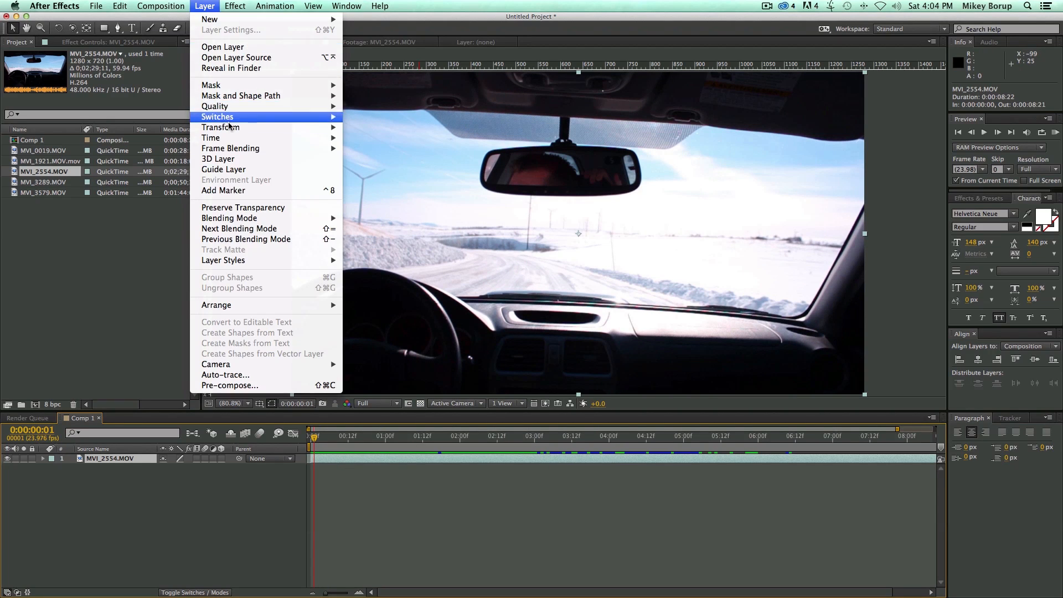
mouse_move(226, 138)
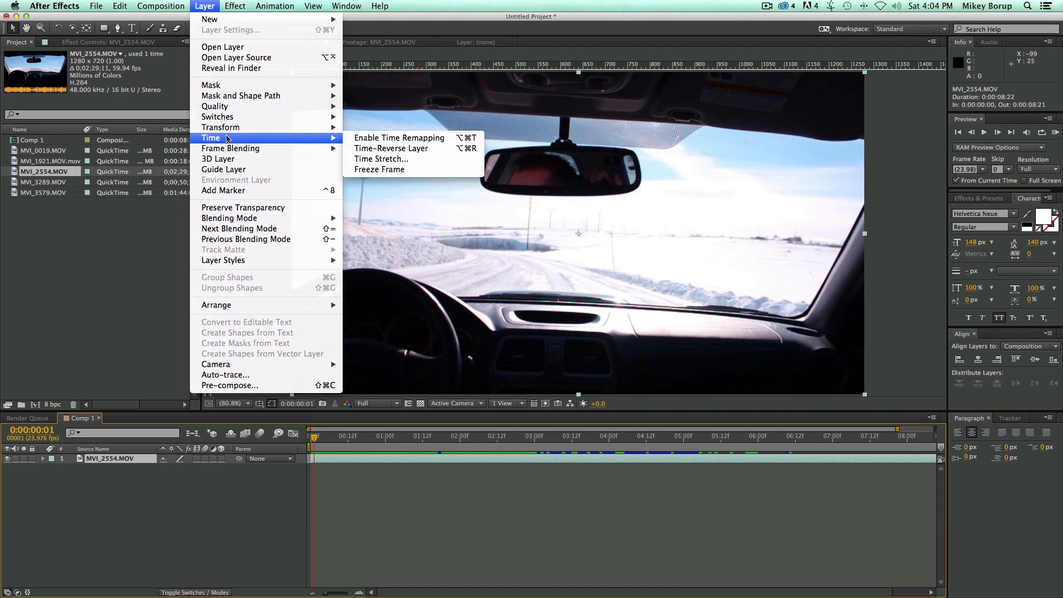
left_click(369, 159)
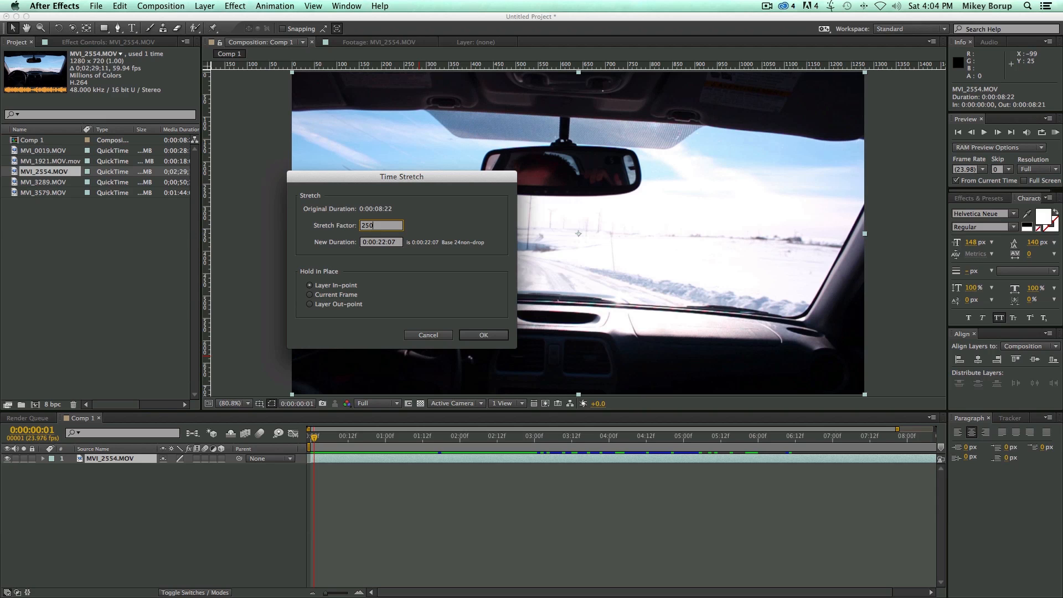
left_click(479, 336)
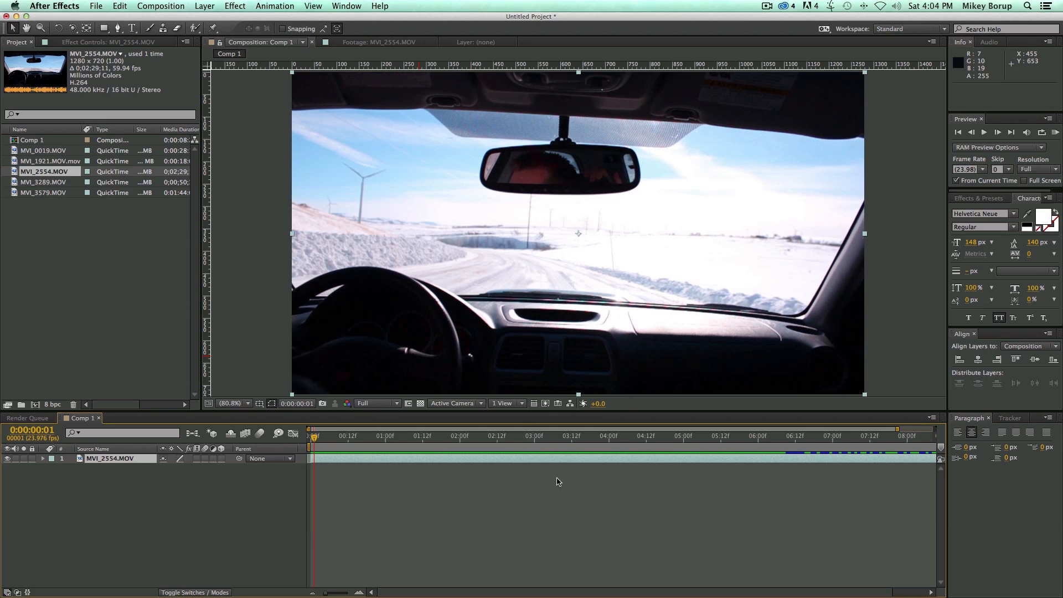
Step: Preview the slowed-down clip at several points of Comp 1 and show the composition's full time range
key("space")
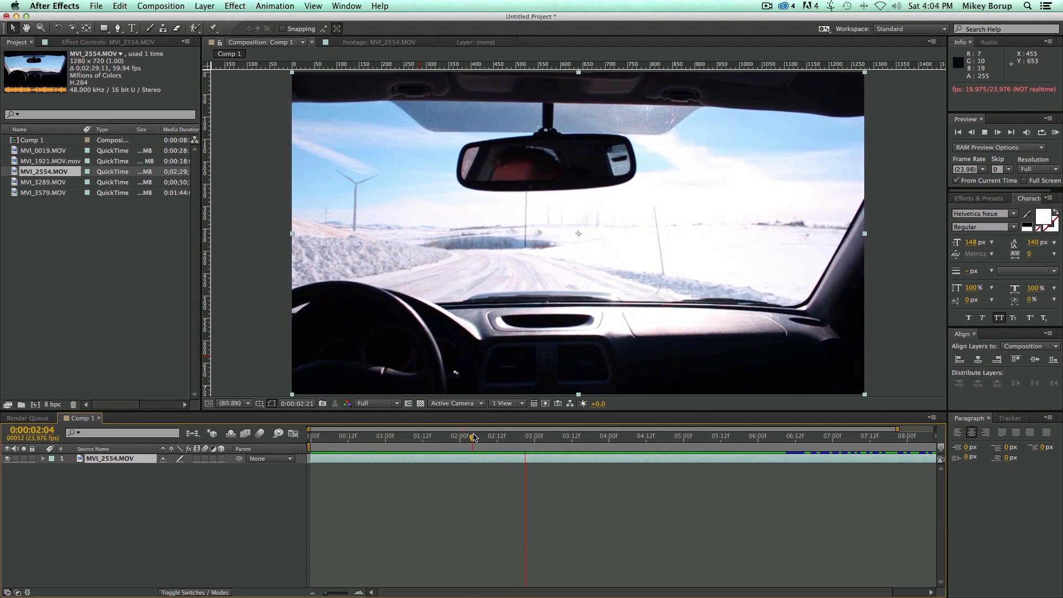
key("space")
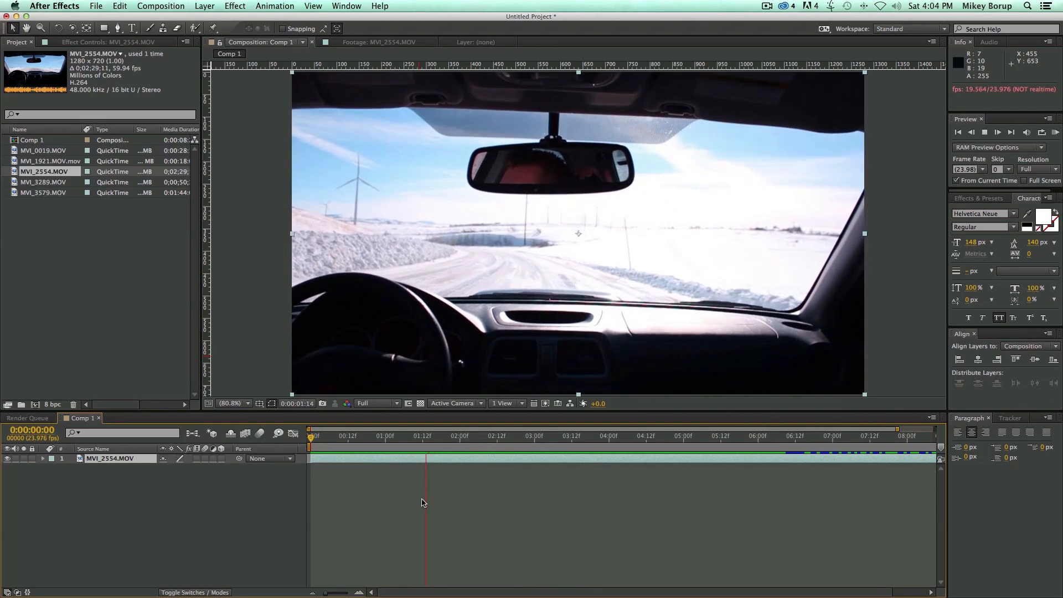
key("space")
key("space")
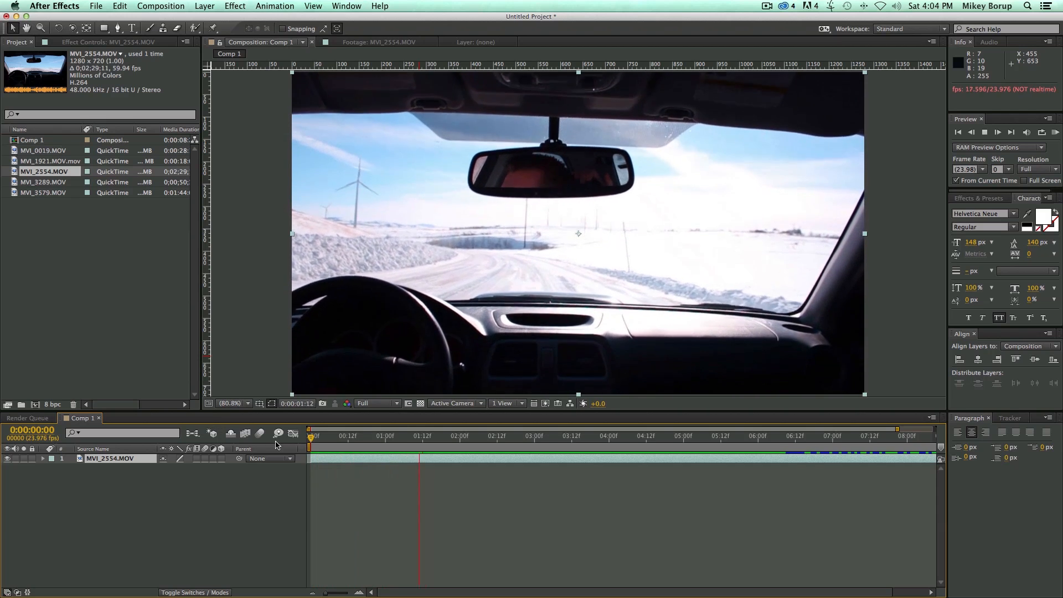
key("space")
left_click(798, 437)
key("space")
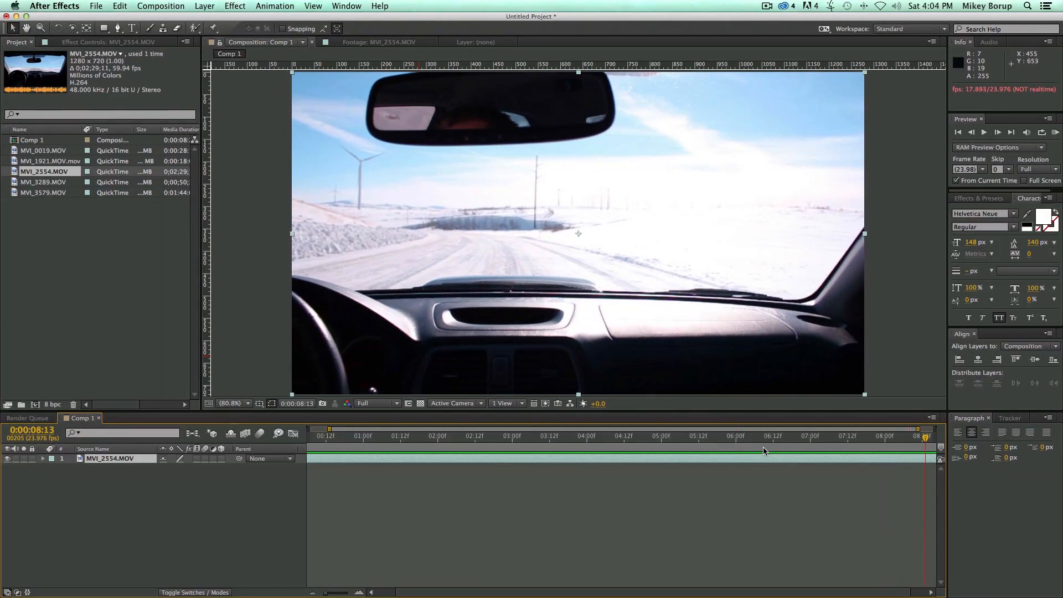
key("space")
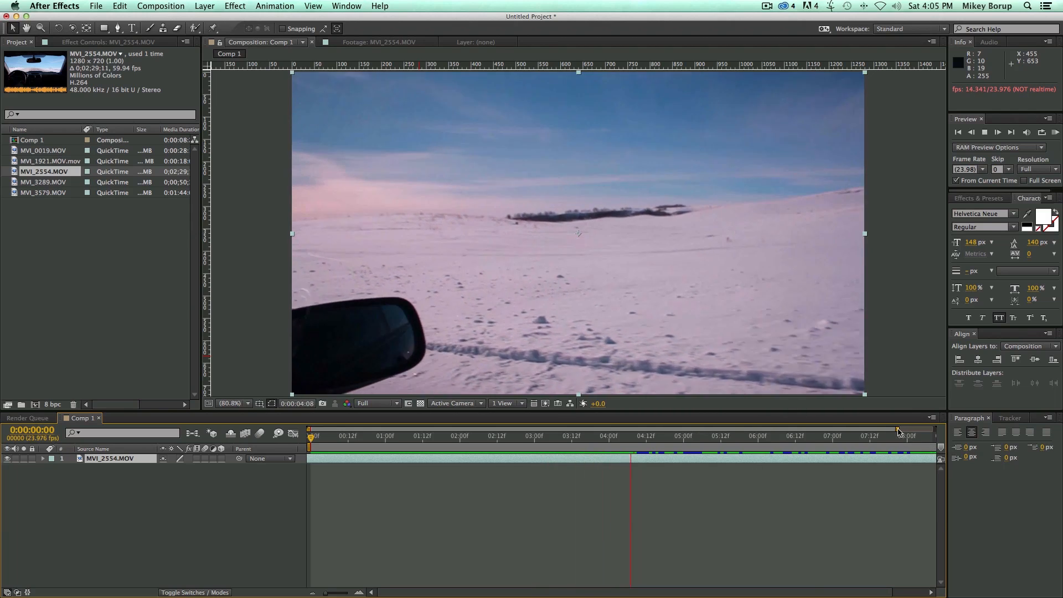
left_click_drag(898, 432, 960, 436)
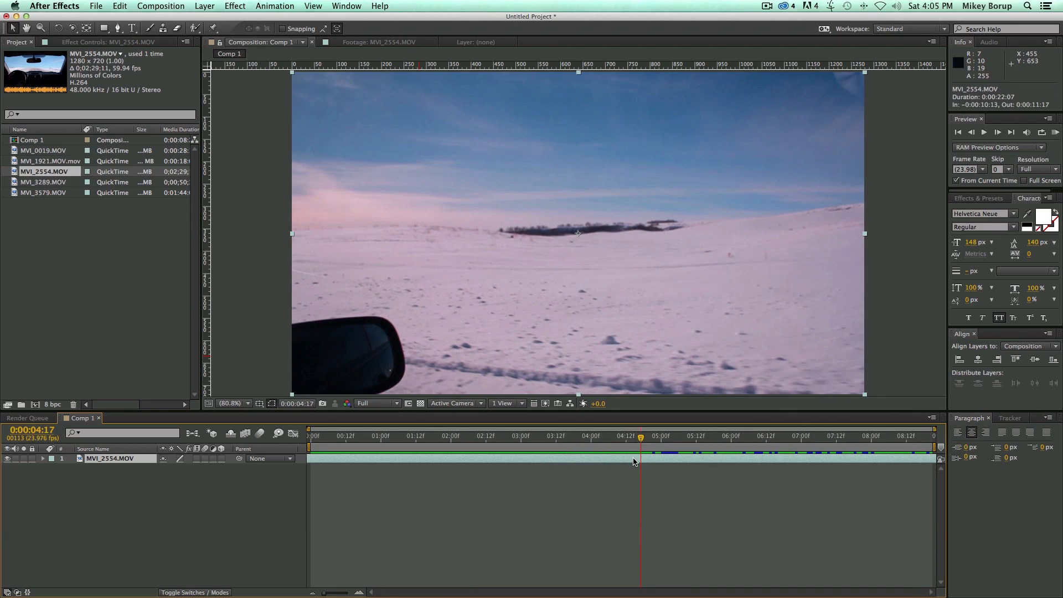
Step: Enable time remapping on the MVI_2554.MOV layer and preview it from the start
left_click(205, 6)
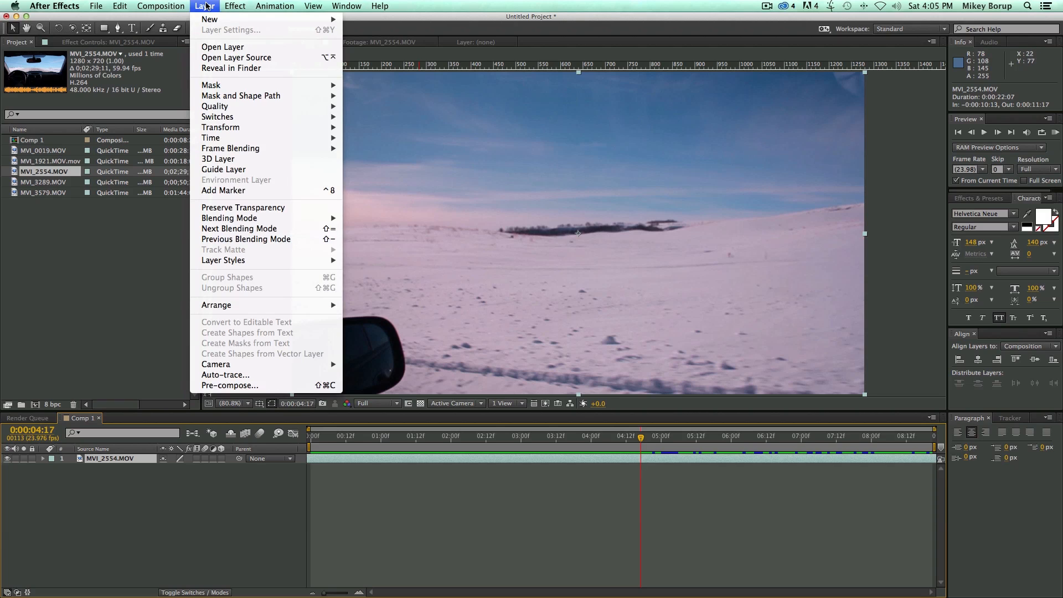
mouse_move(228, 141)
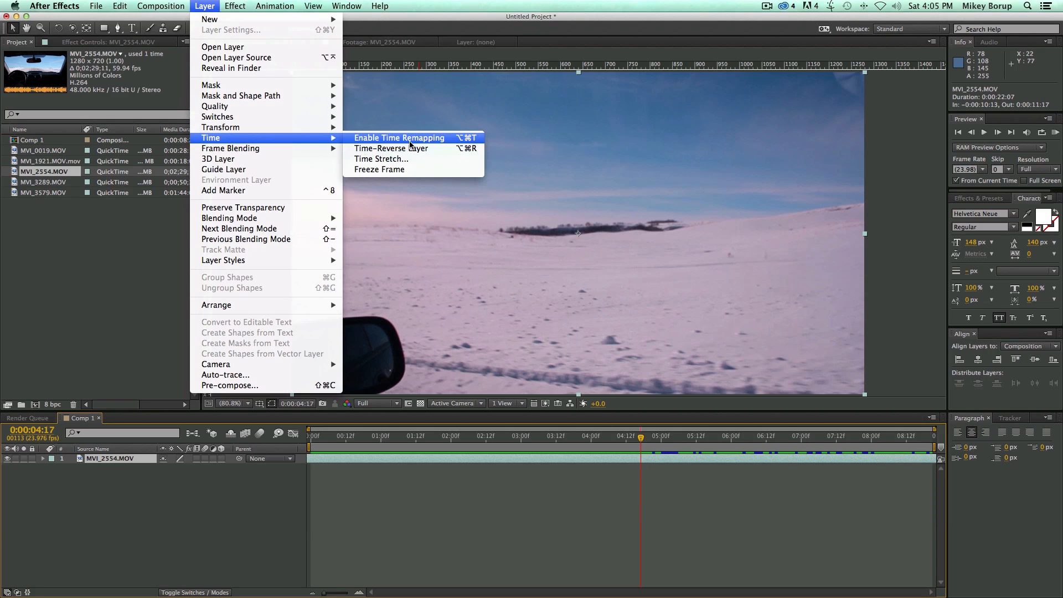
left_click(409, 140)
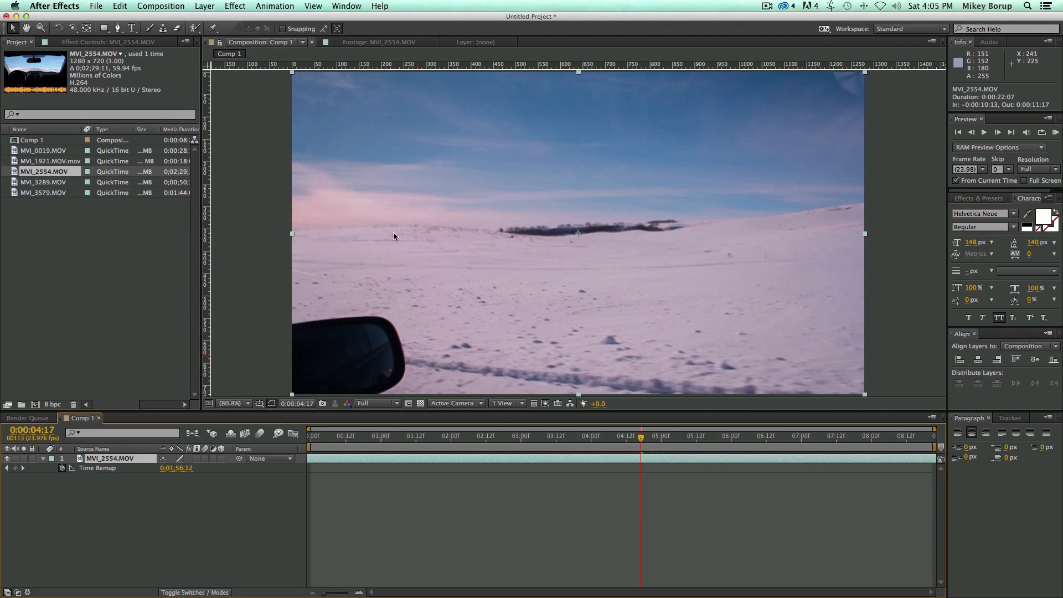
key("Home")
key("space")
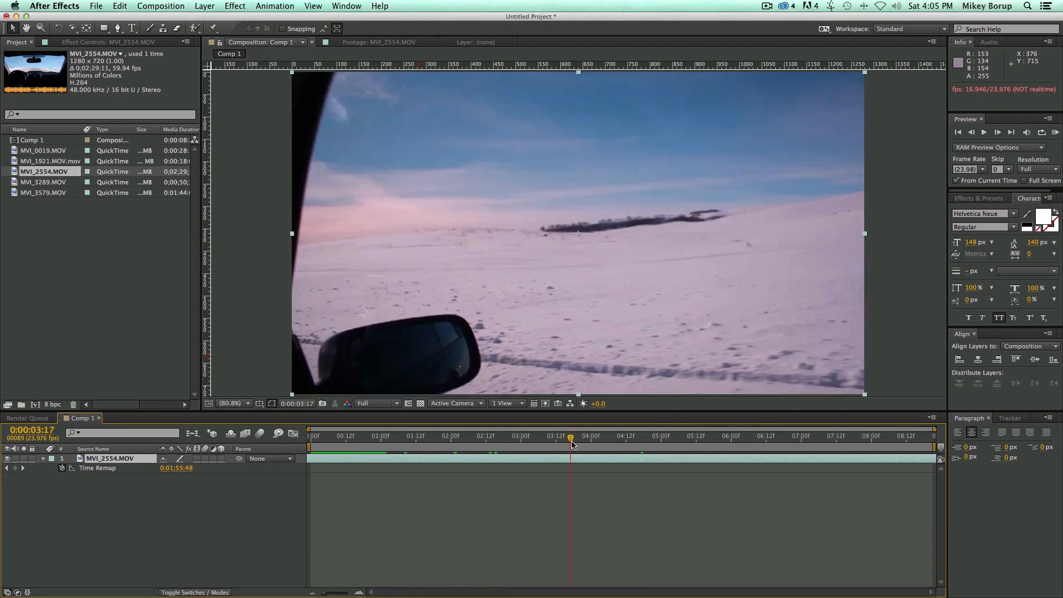
key("space")
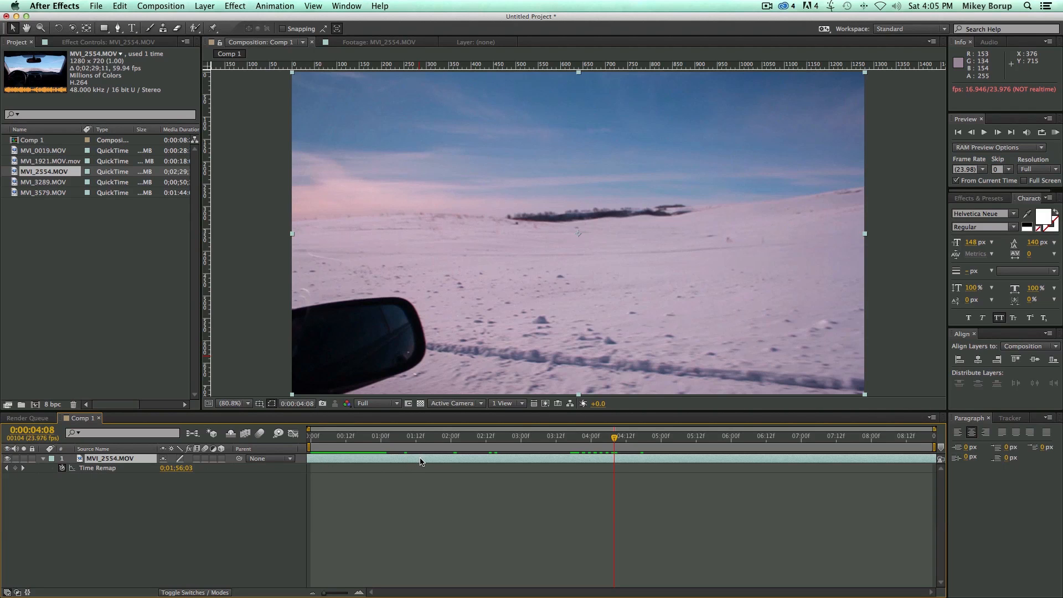
Step: Add Time Remap keyframes to the MVI_2554.MOV layer at 0:00:04:01 and 0:00:00:00
left_click_drag(535, 443, 594, 439)
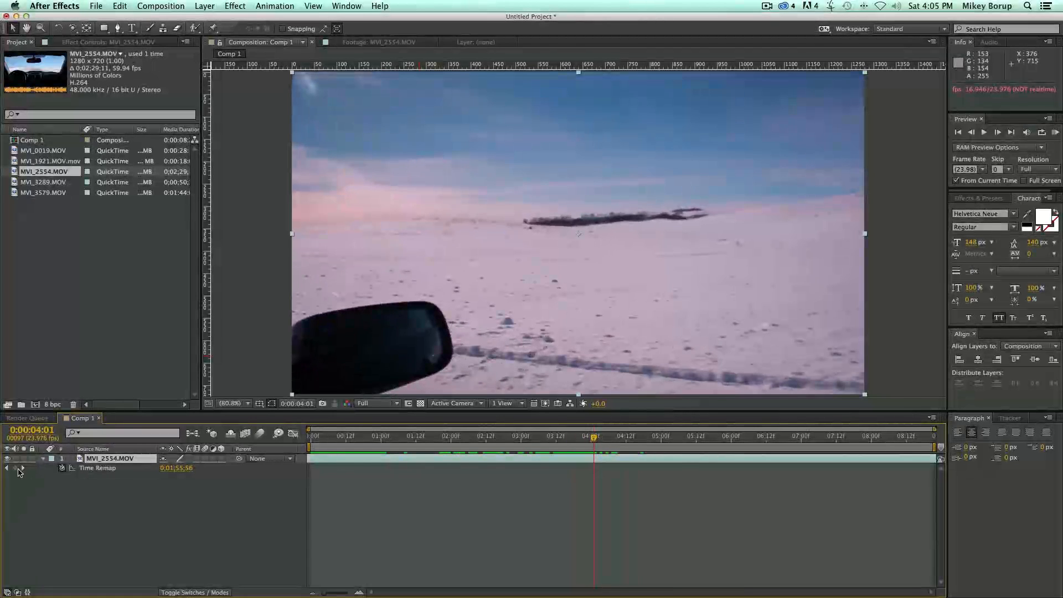
left_click(16, 468)
mouse_move(602, 446)
left_mouse_down()
mouse_move(351, 443)
mouse_move(589, 448)
left_mouse_up()
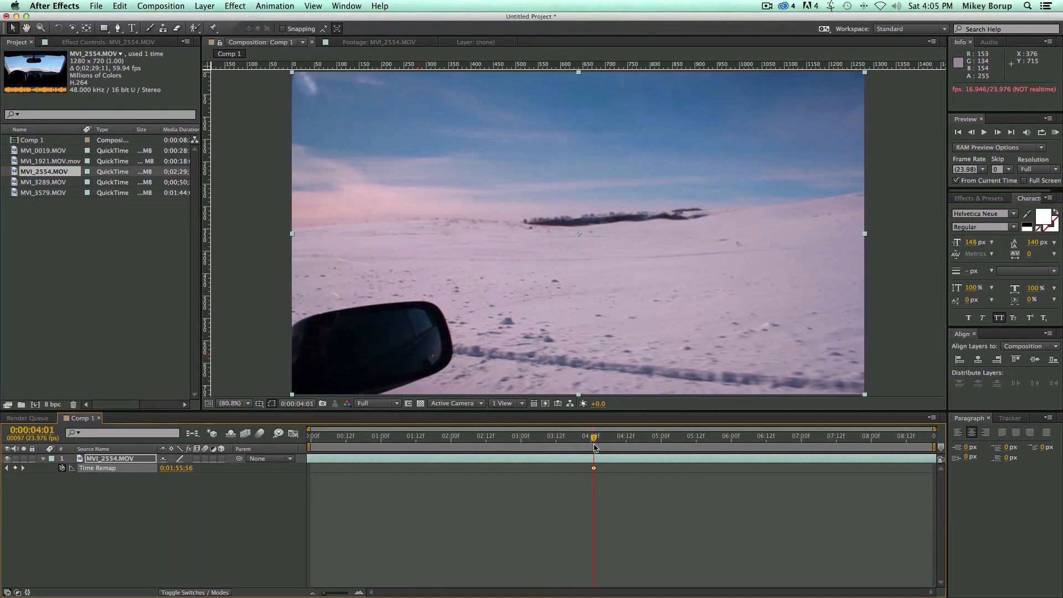
key("Home")
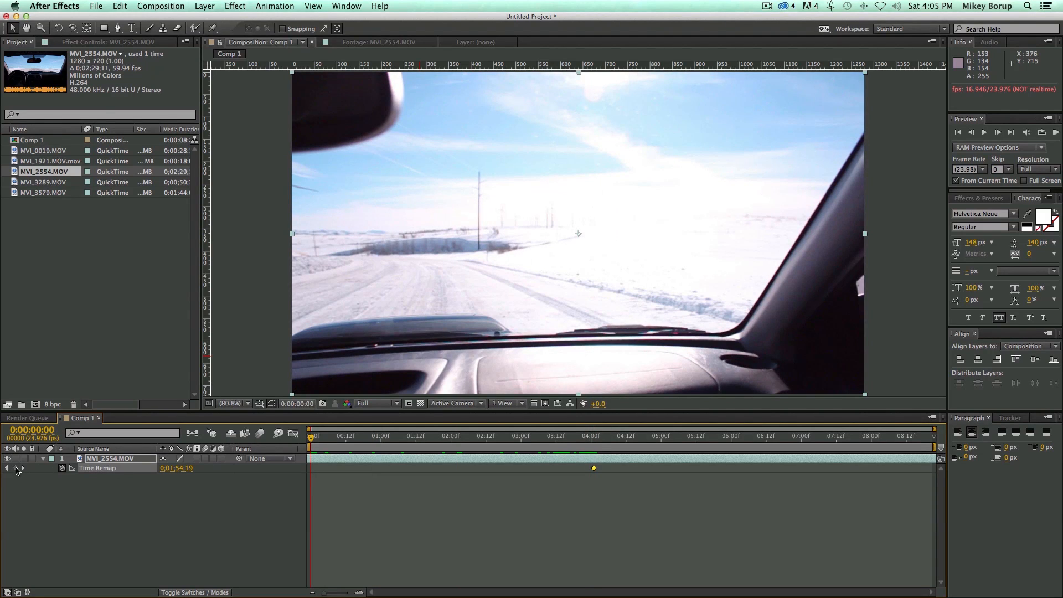
left_click(594, 447)
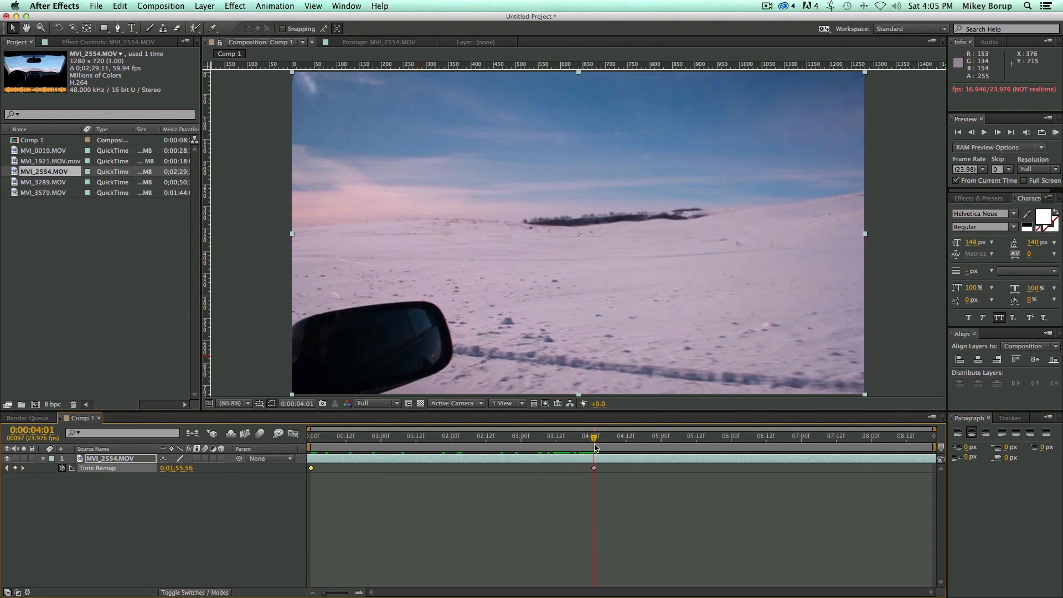
Step: Add a Time Remap keyframe to the MVI_2554.MOV layer at 0:00:04:12
key("space")
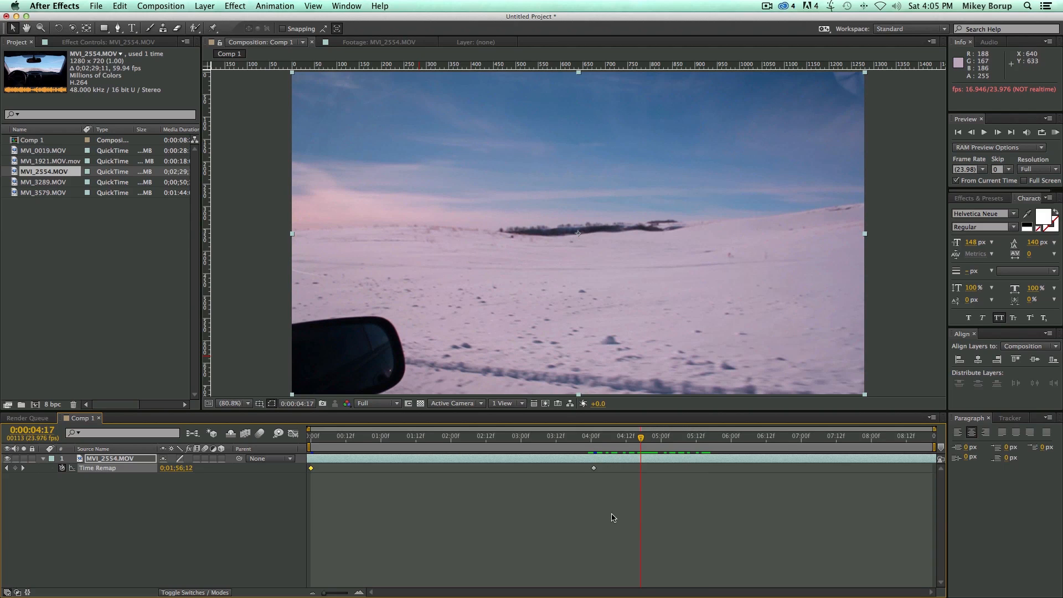
left_click(626, 439)
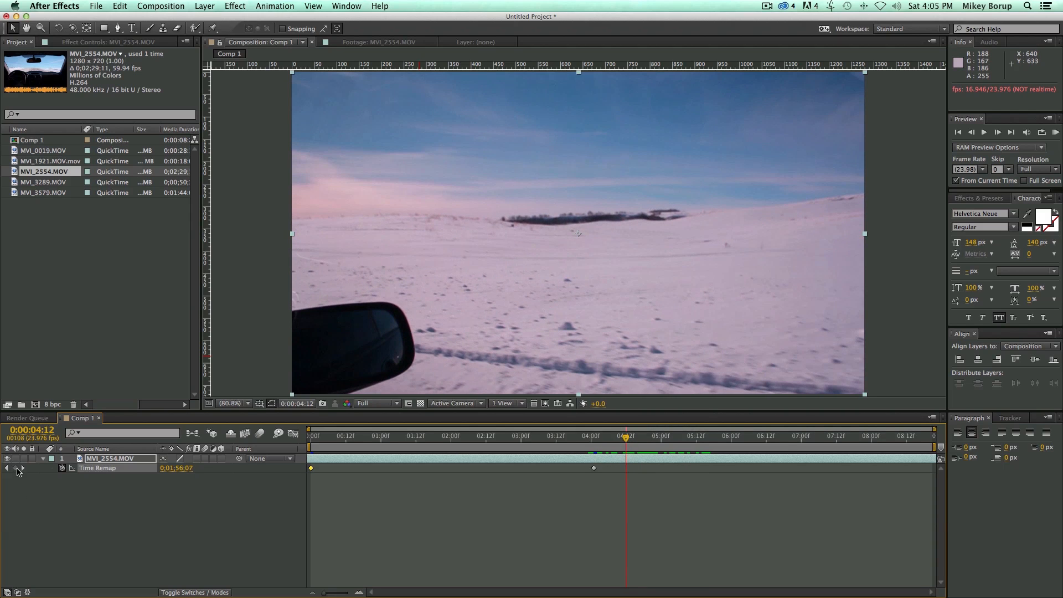
left_click(588, 440)
left_click_drag(585, 442, 594, 441)
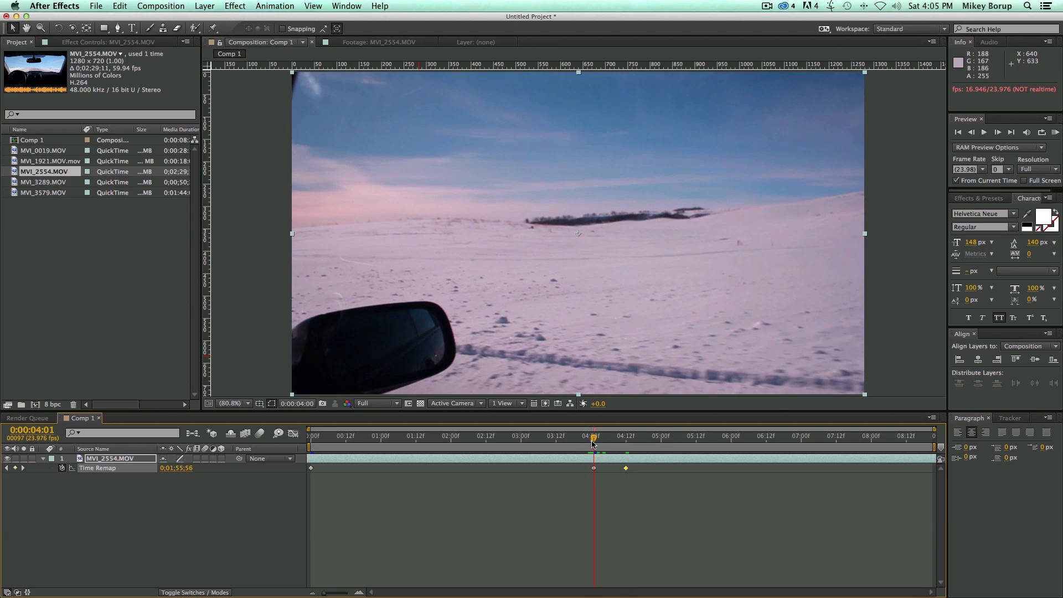
key("k")
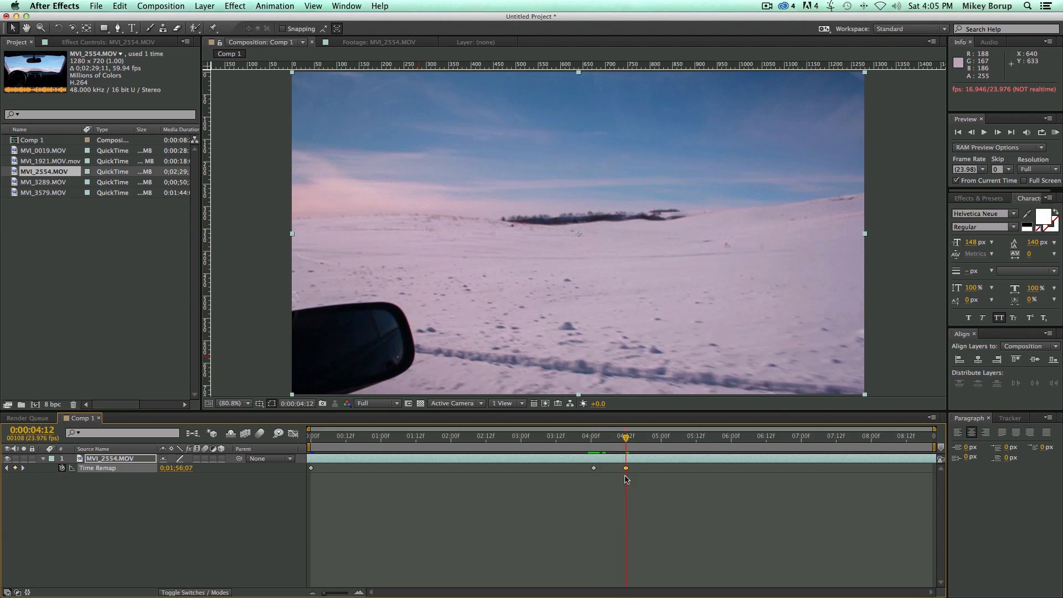
Step: Move the 0:00:04:12 Time Remap keyframe to 0:00:07:23 and preview the slowed section from 0:00:03:19
left_click_drag(626, 469, 868, 468)
left_click_drag(632, 441, 570, 445)
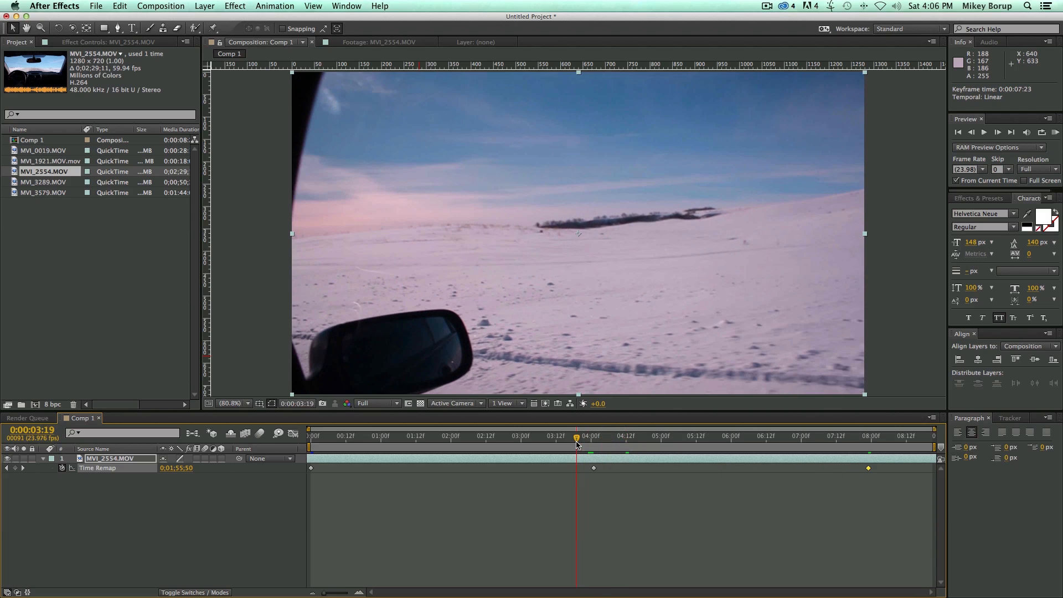
key("space")
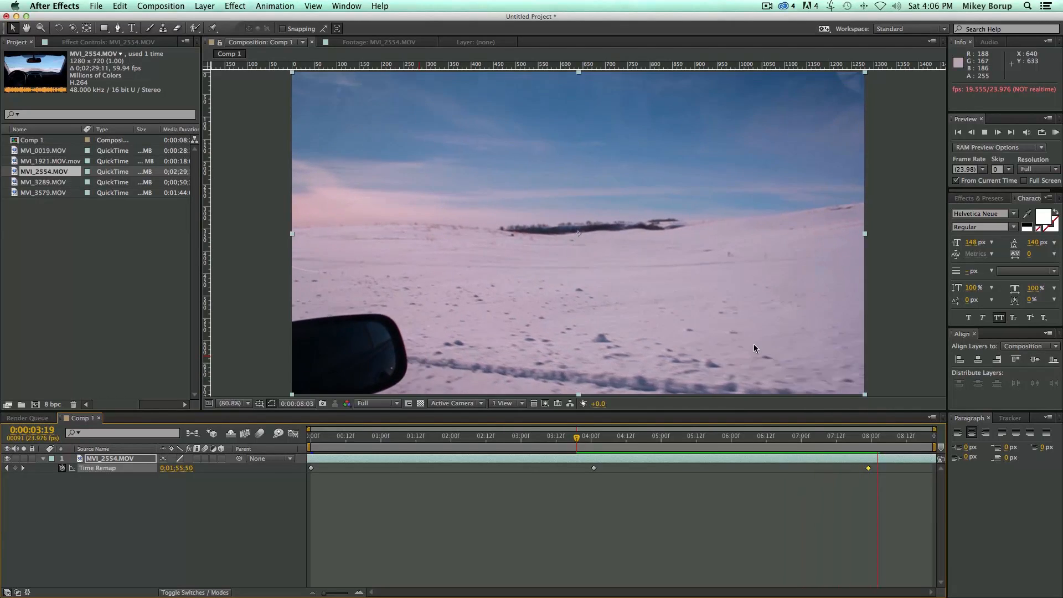
Step: Examine the slowed footage frame by frame from the 0:00:04:01 keyframe for repeated frames, and return to that keyframe
left_click(827, 441)
left_click_drag(827, 441, 593, 440)
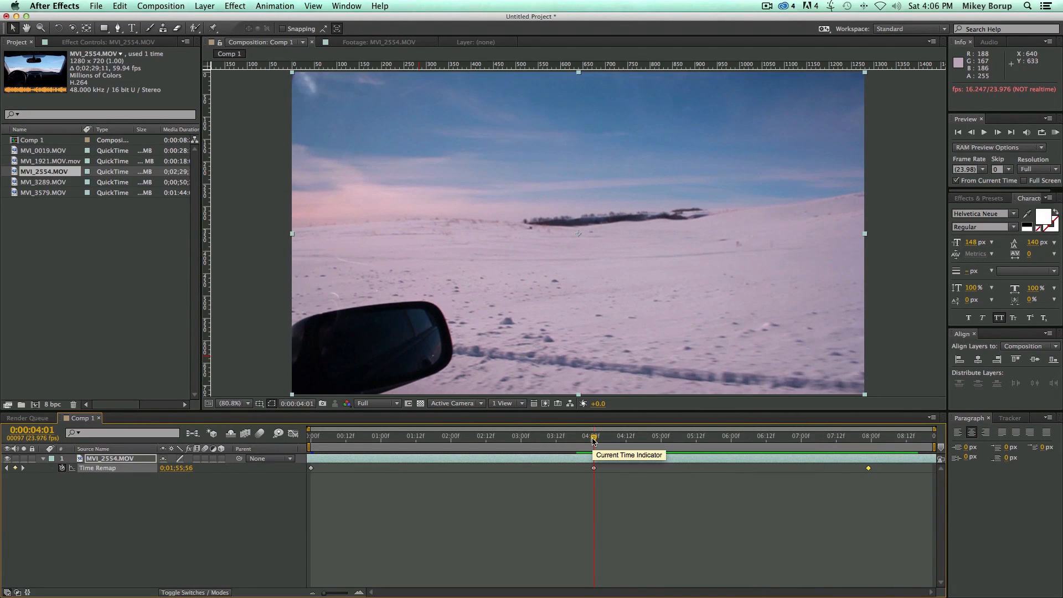
key("Page_Down")
key("Page_Down")
key("Page_Down")
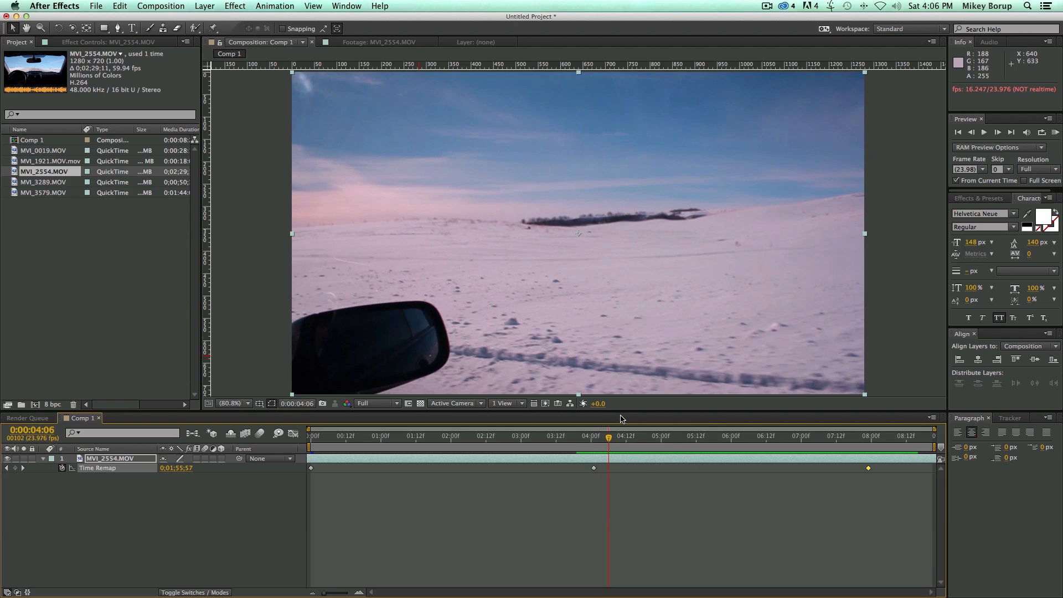
key("Page_Down")
key("Page_Down")
key("Page_Down")
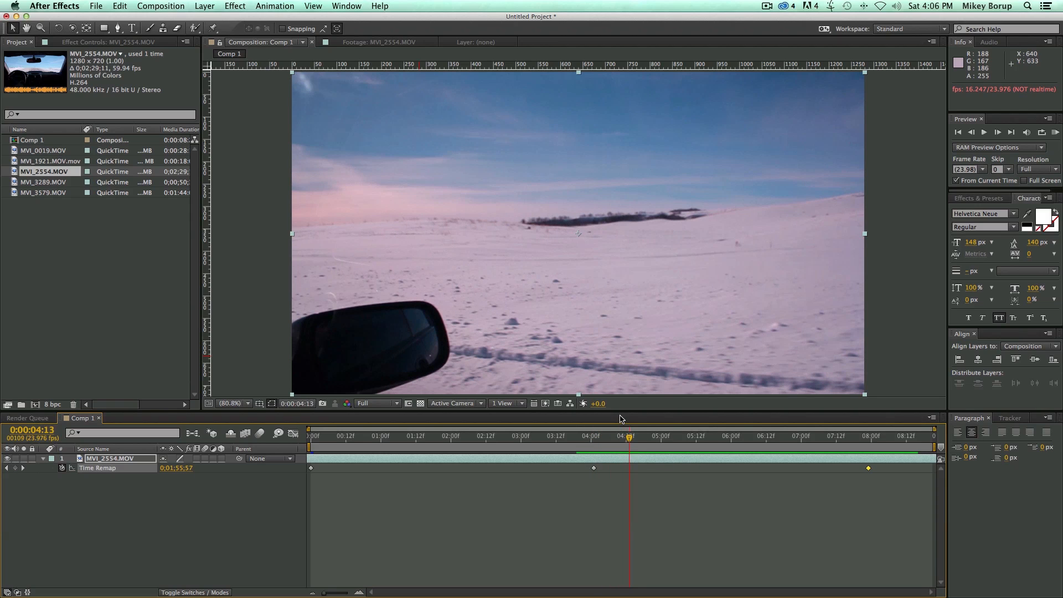
key("Page_Down")
key("Page_Down")
key("Page_Down")
key("Page_Down")
key("Page_Down")
key("Page_Down")
key("Page_Down")
key("Page_Down")
key("Page_Down")
key("Page_Down")
key("Page_Down")
key("Page_Down")
key("Page_Down")
key("Page_Down")
key("Page_Down")
key("Page_Down")
key("Page_Down")
left_click(609, 443)
left_click_drag(609, 443, 593, 441)
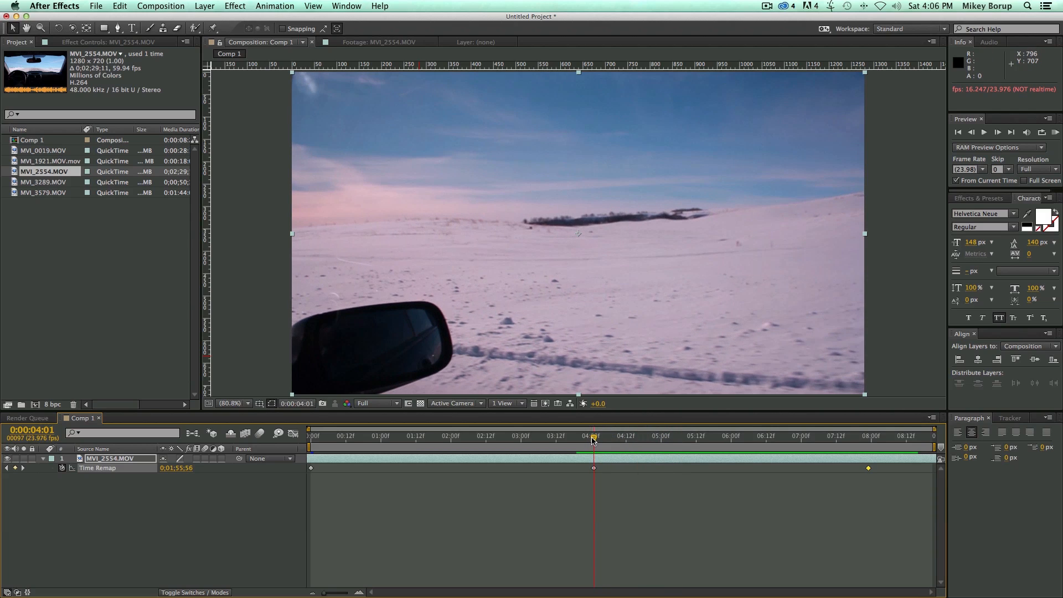
Step: Set the MVI_2554.MOV layer's frame blending to Frame Mix, enable frame blending for the composition, and preview from 0:00:04:01
left_click(593, 458)
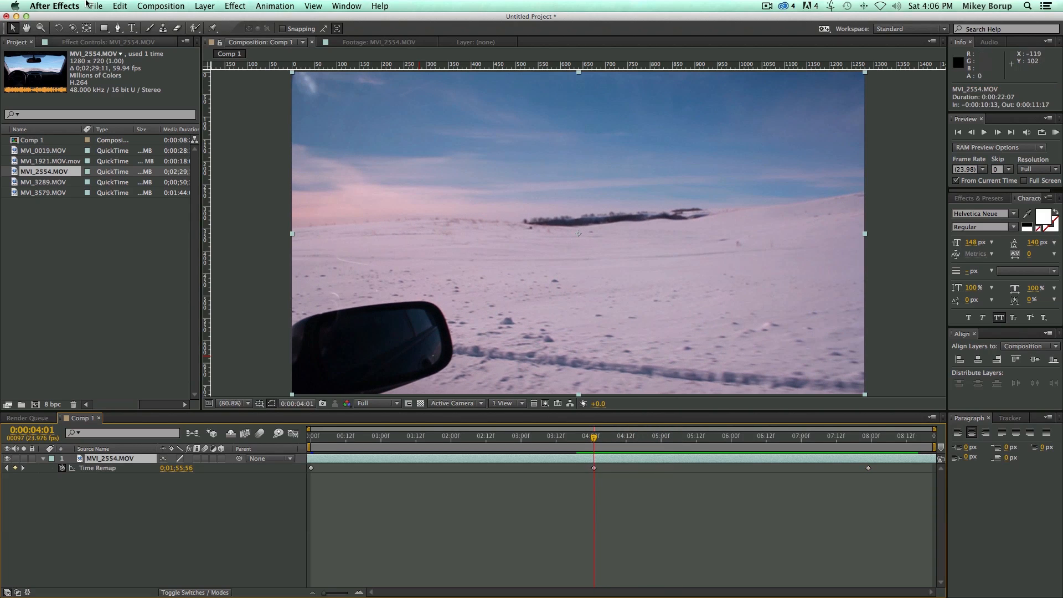
left_click(204, 5)
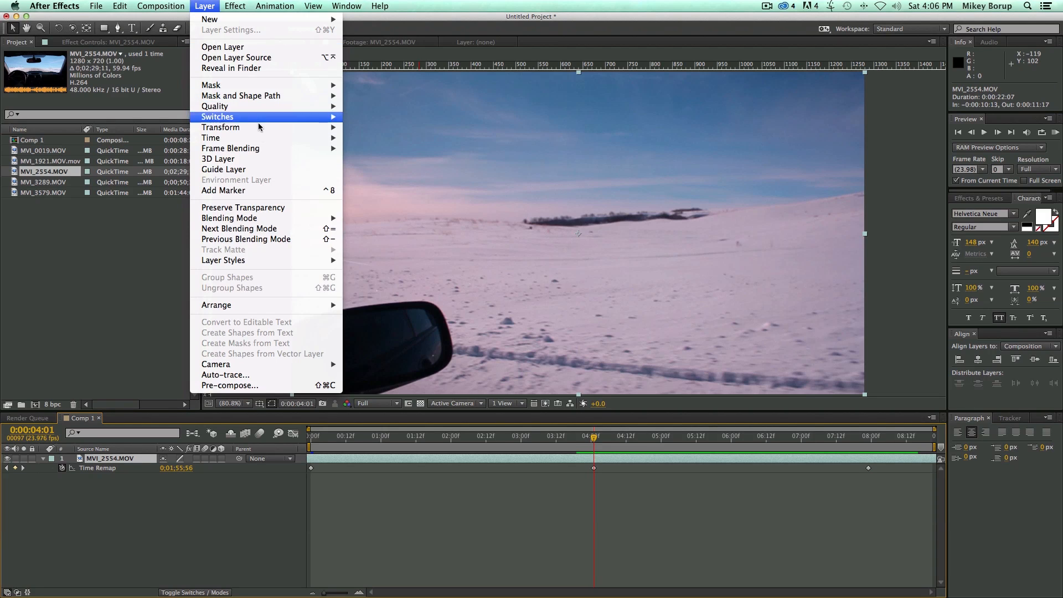
mouse_move(259, 150)
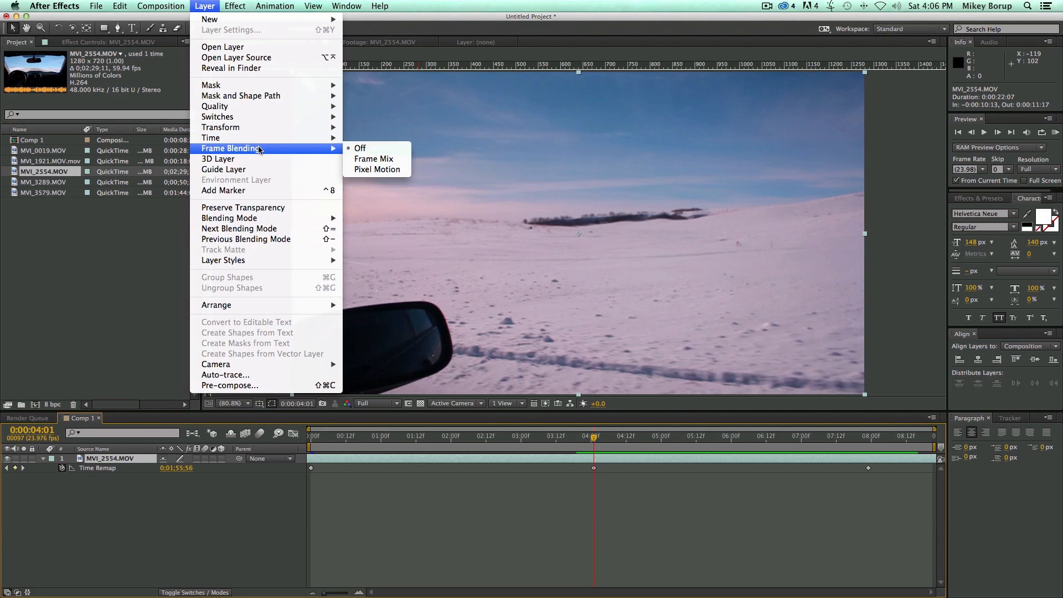
left_click(374, 160)
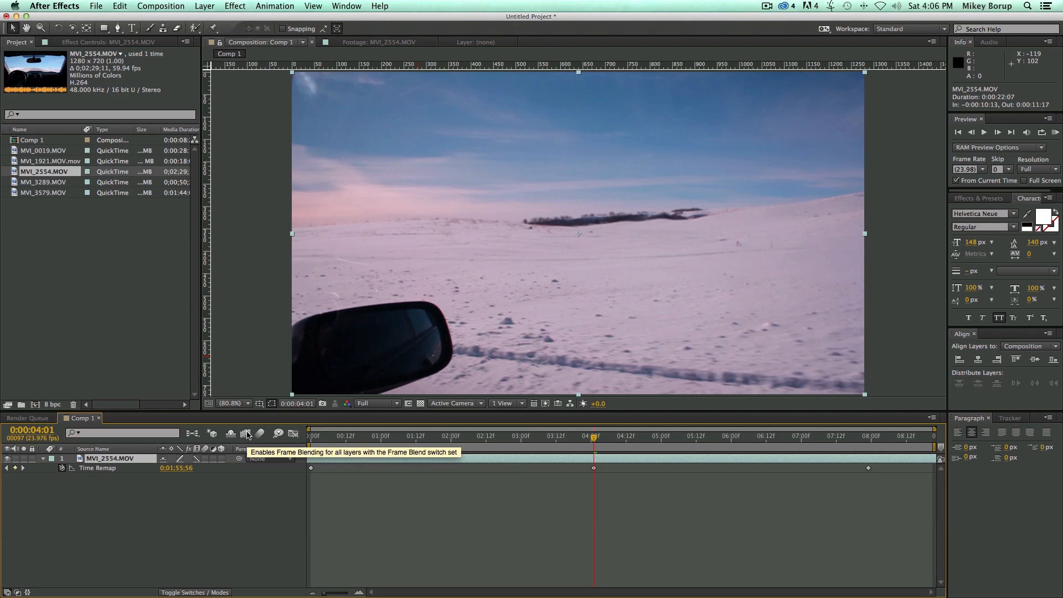
left_click(245, 434)
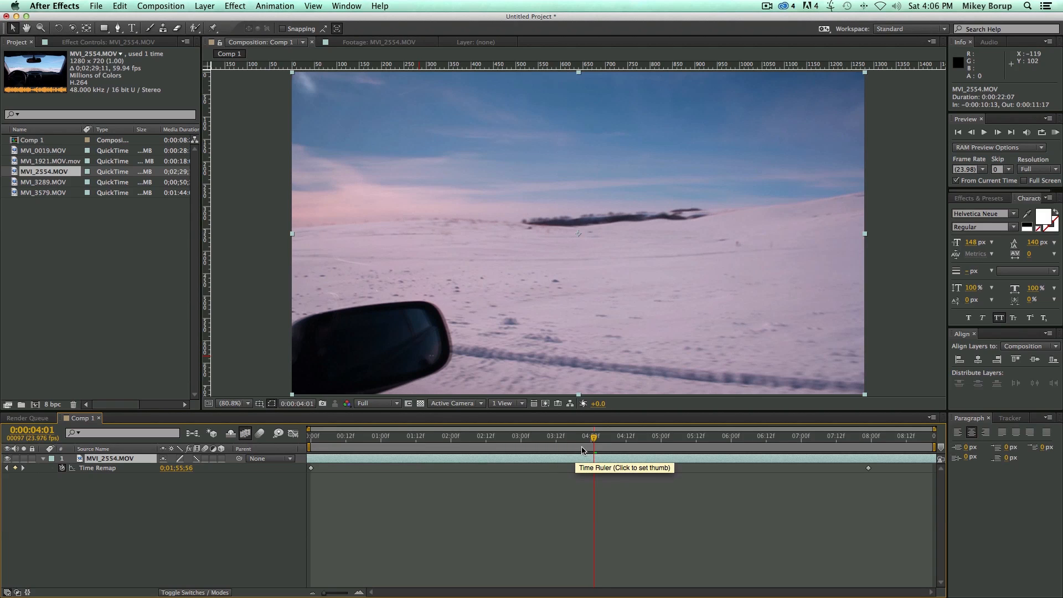
key("space")
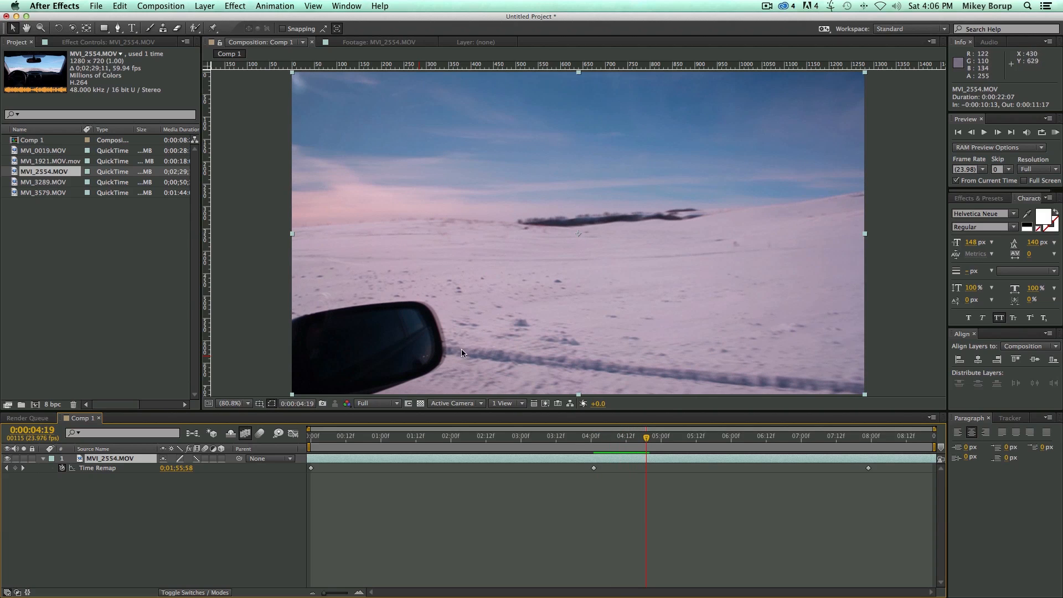
Step: Switch the MVI_2554.MOV layer's frame blending to Pixel Motion with the playhead at 0:00:04:00
left_click_drag(624, 443, 593, 443)
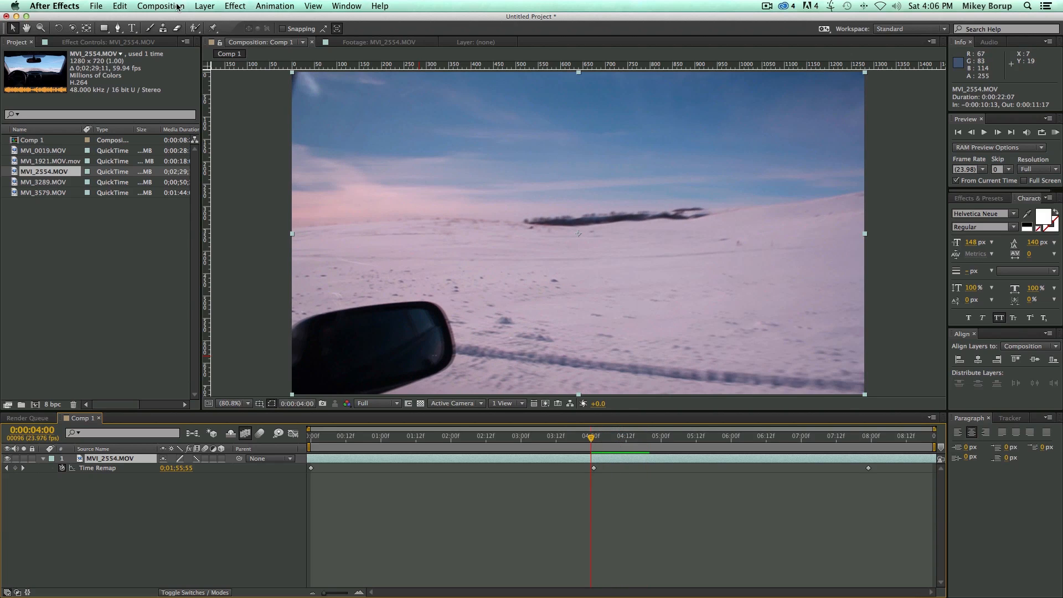
left_click(198, 7)
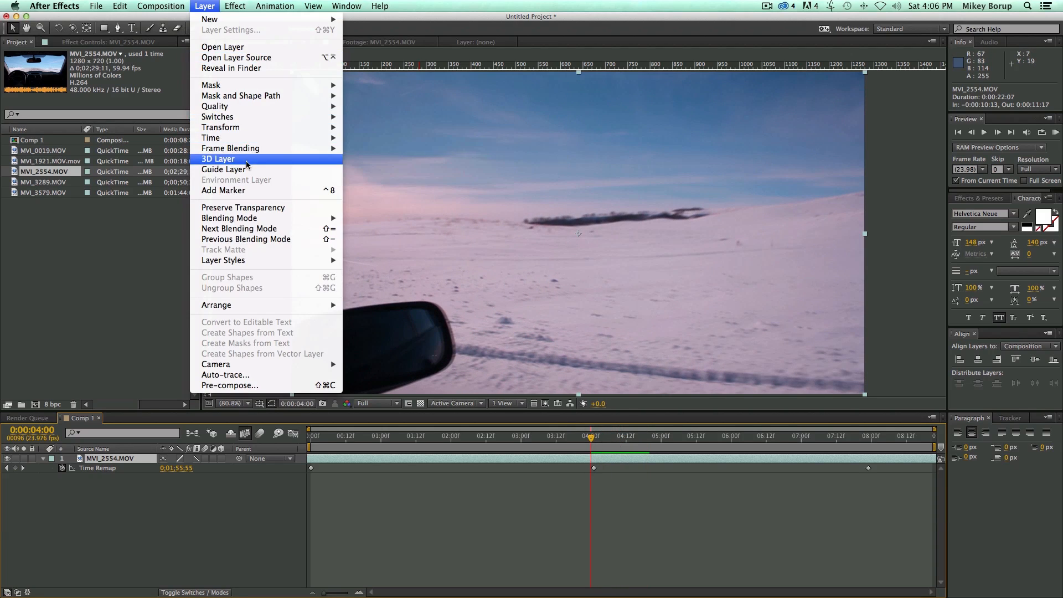
mouse_move(249, 154)
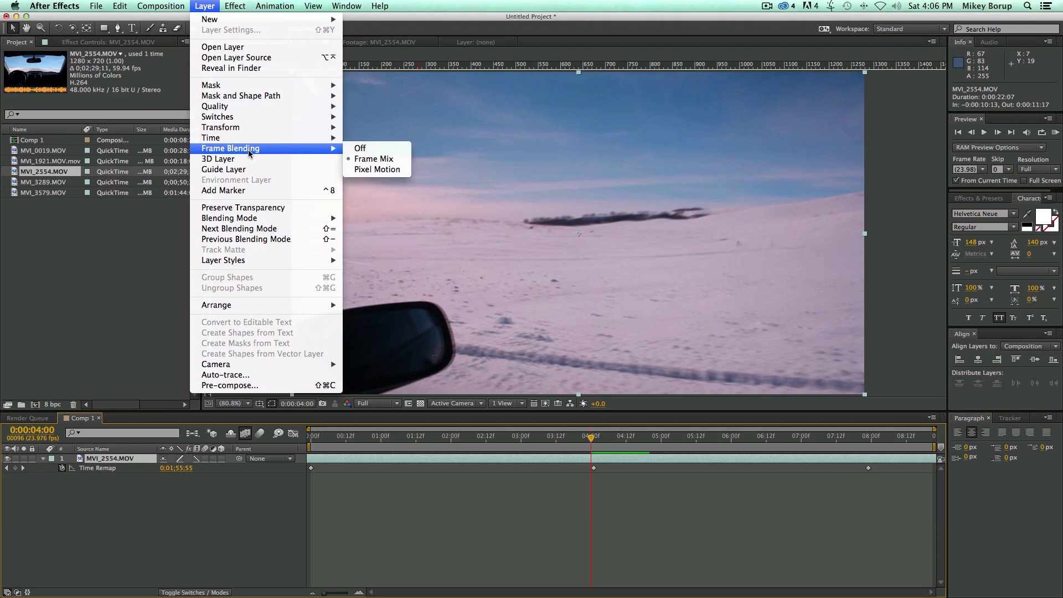
left_click(376, 170)
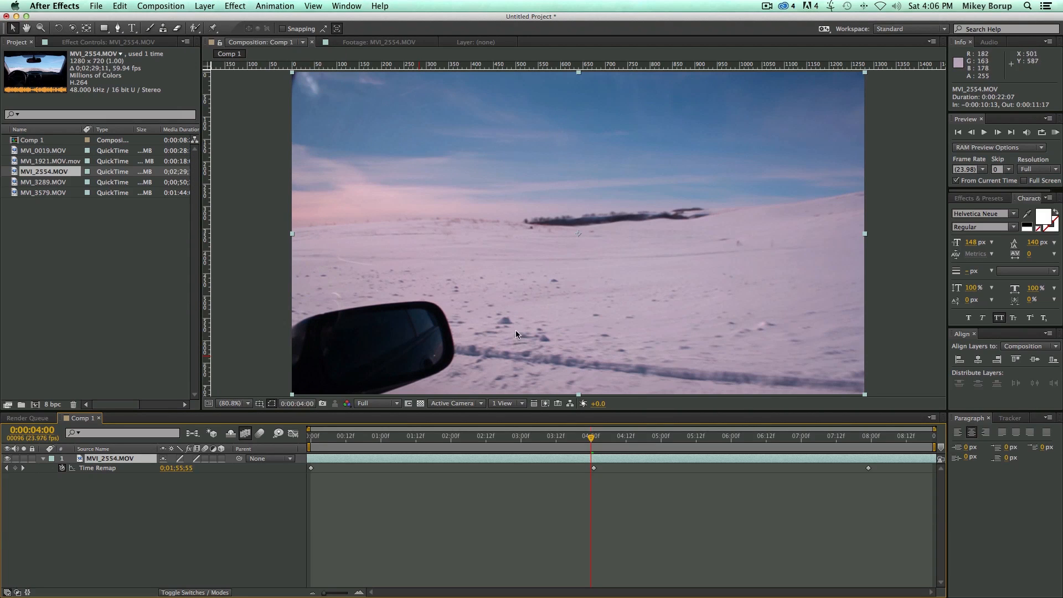
Step: Examine the Pixel Motion result frame by frame from 0:00:04:00 and play the slowed section
key("Page_Down")
key("Page_Down")
key("Page_Down")
key("Page_Down")
key("Page_Down")
key("Page_Down")
key("Page_Down")
key("Page_Down")
key("Page_Down")
key("Page_Down")
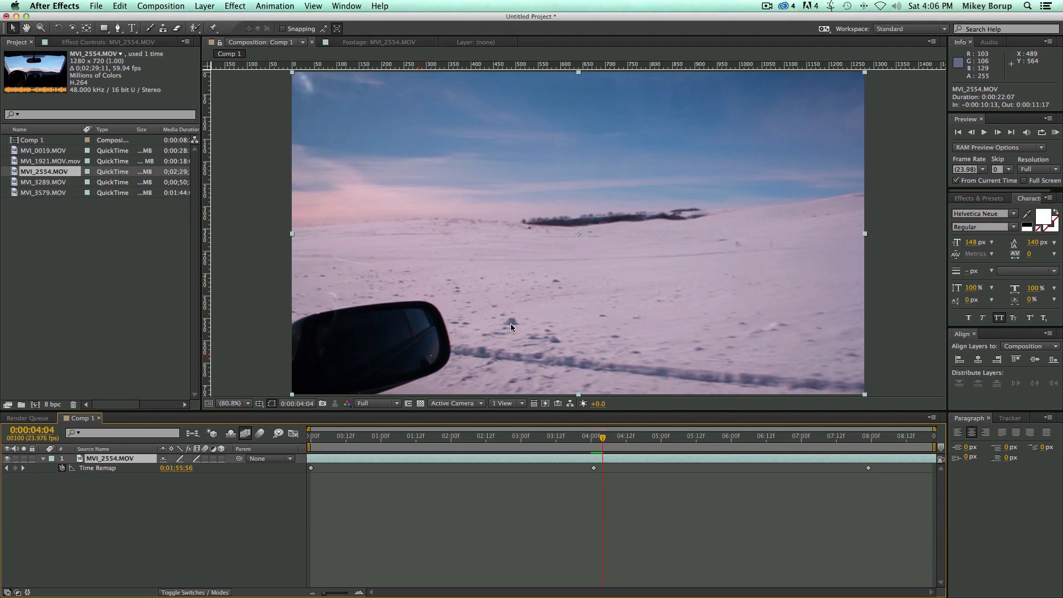
key("Page_Down")
key("Page_Down")
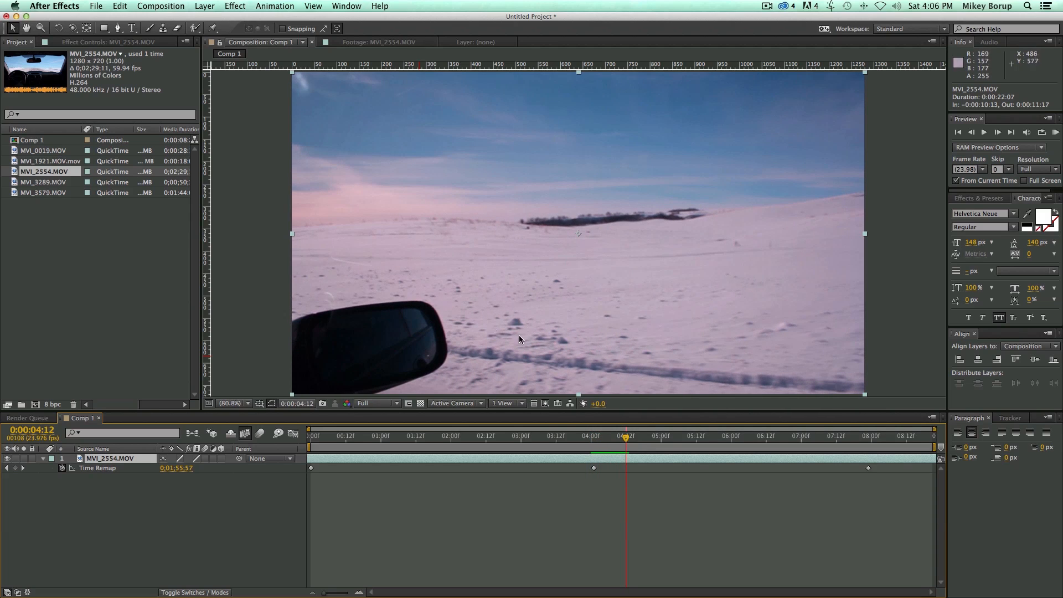
left_click(586, 436)
key("space")
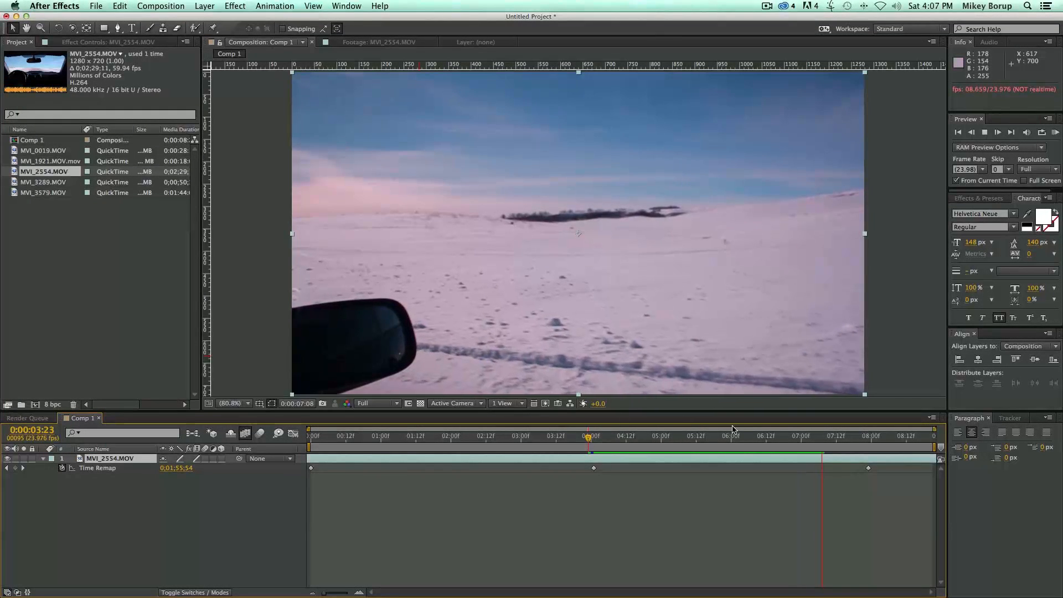
left_click(607, 437)
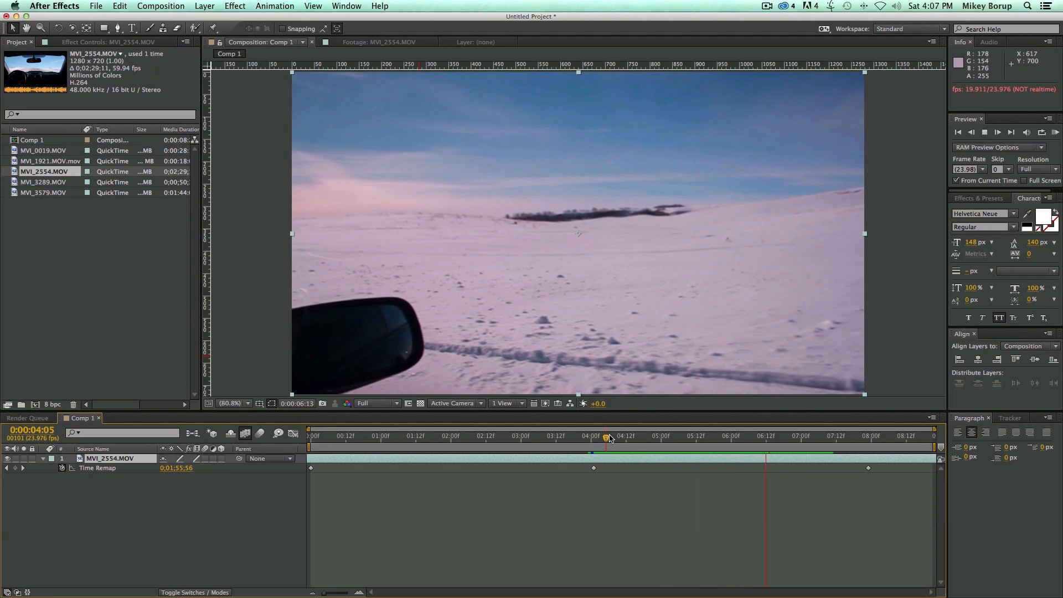
Step: Move the last Time Remap keyframe to about 0:00:06:11 and the first one to 0:00:02:09, previewing the new speed
left_click(867, 468)
left_click_drag(867, 470, 763, 468)
left_click_drag(649, 439, 590, 439)
left_click_drag(312, 469, 463, 440)
left_click(491, 438)
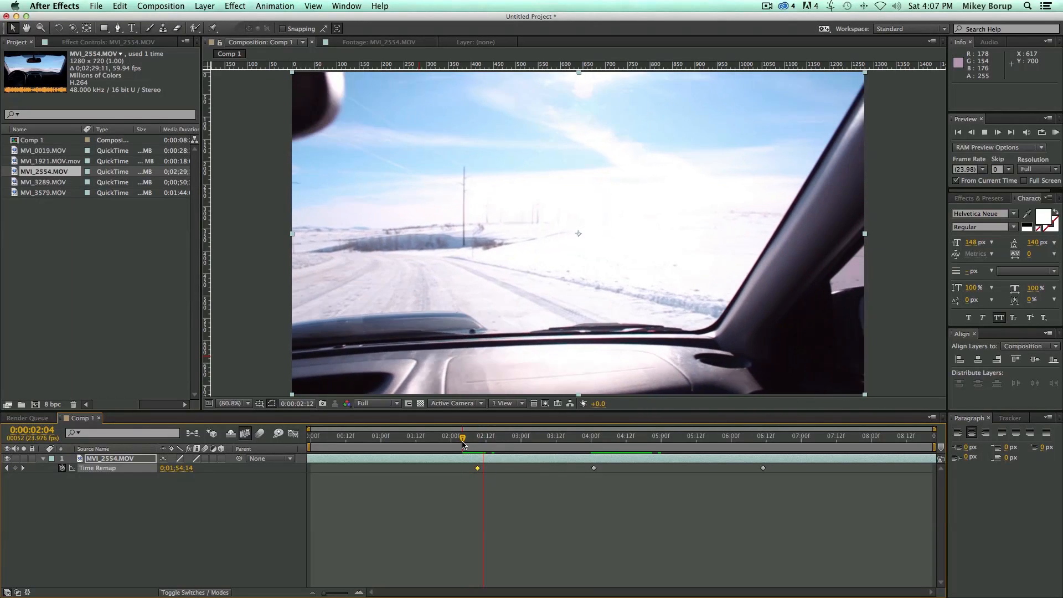
key("space")
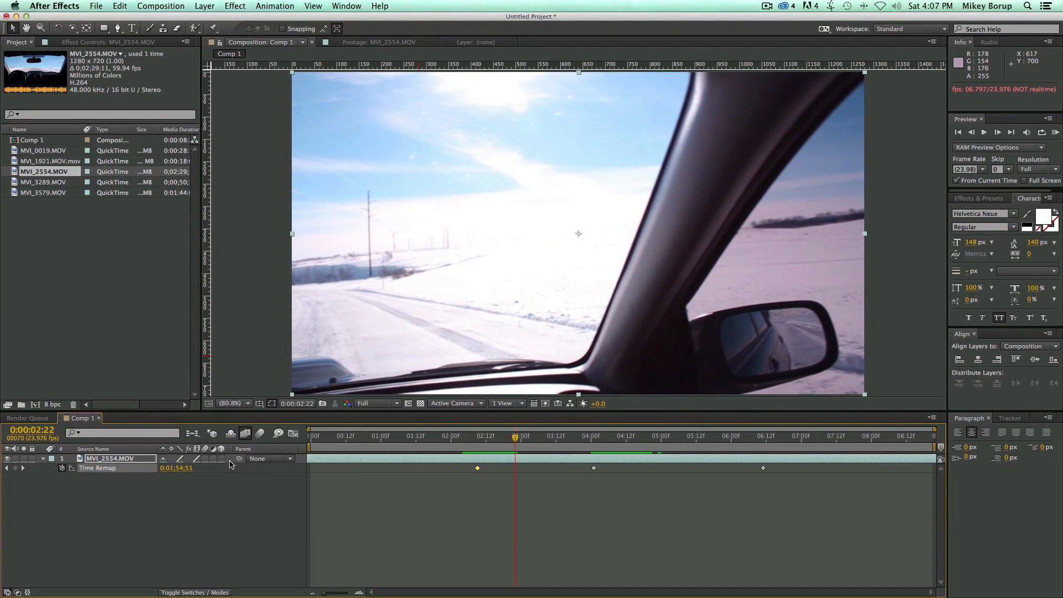
left_click(477, 436)
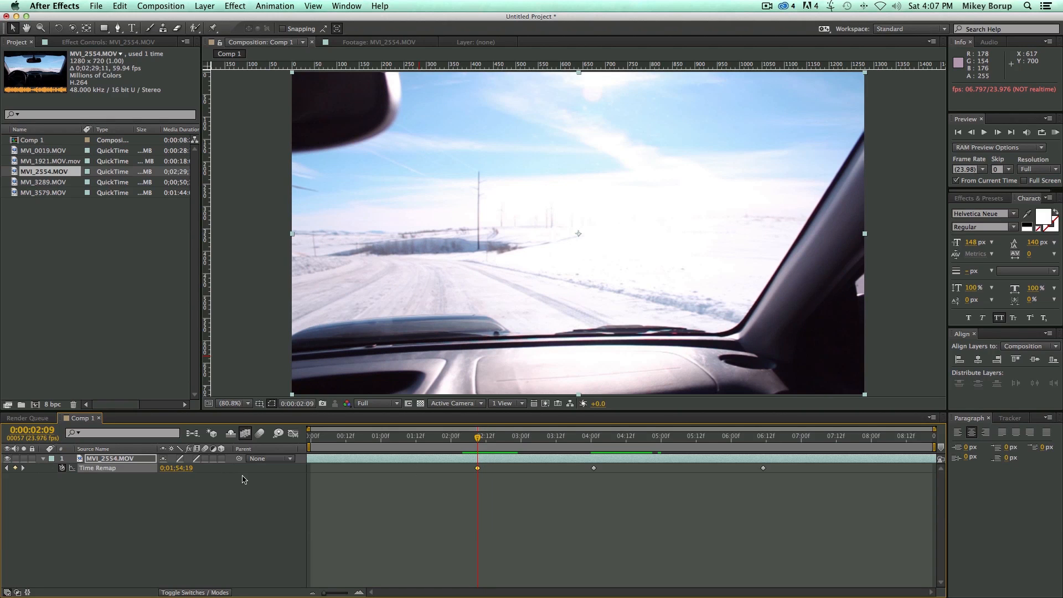
Step: Apply Easy Ease to all three Time Remap keyframes of the MVI_2554.MOV layer
left_click_drag(821, 488, 467, 470)
right_click(478, 471)
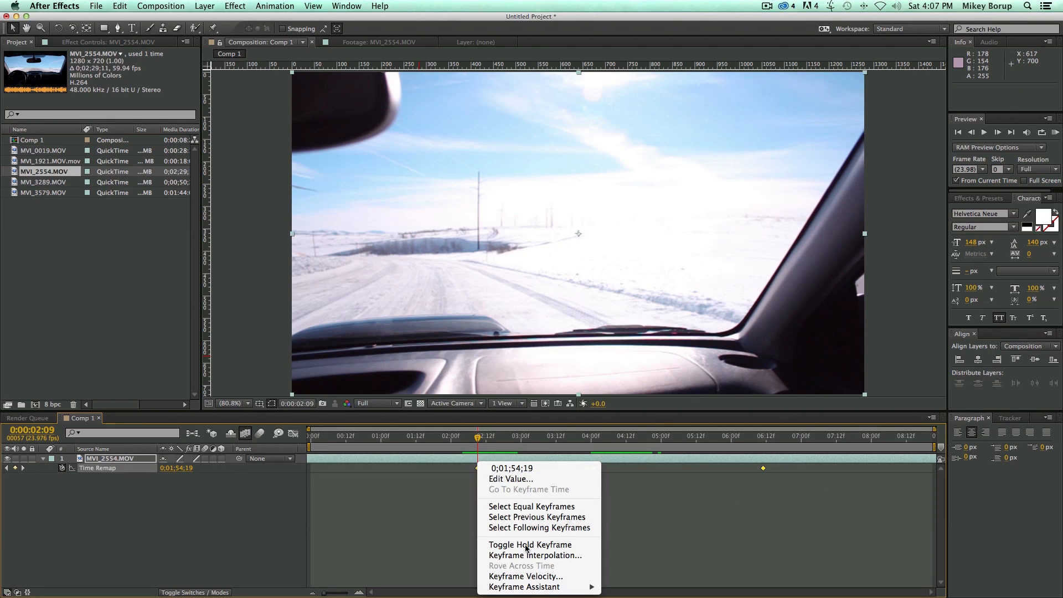
mouse_move(537, 587)
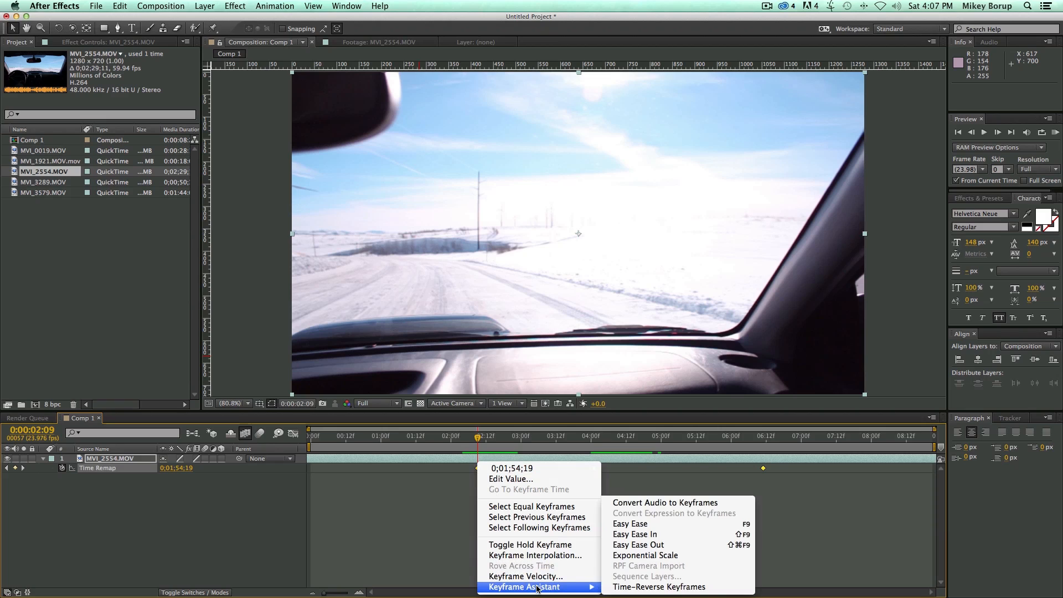
left_click(643, 529)
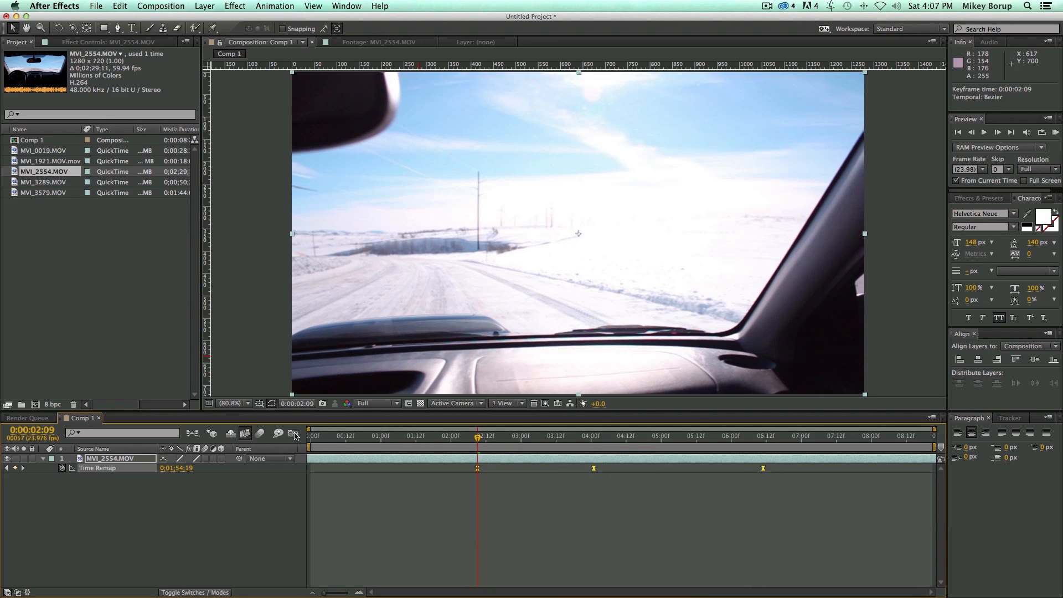
Step: In the Graph Editor, lengthen the first Time Remap keyframe's outgoing handle and shorten the middle keyframe's incoming handle, and preview the ramp
left_click(294, 434)
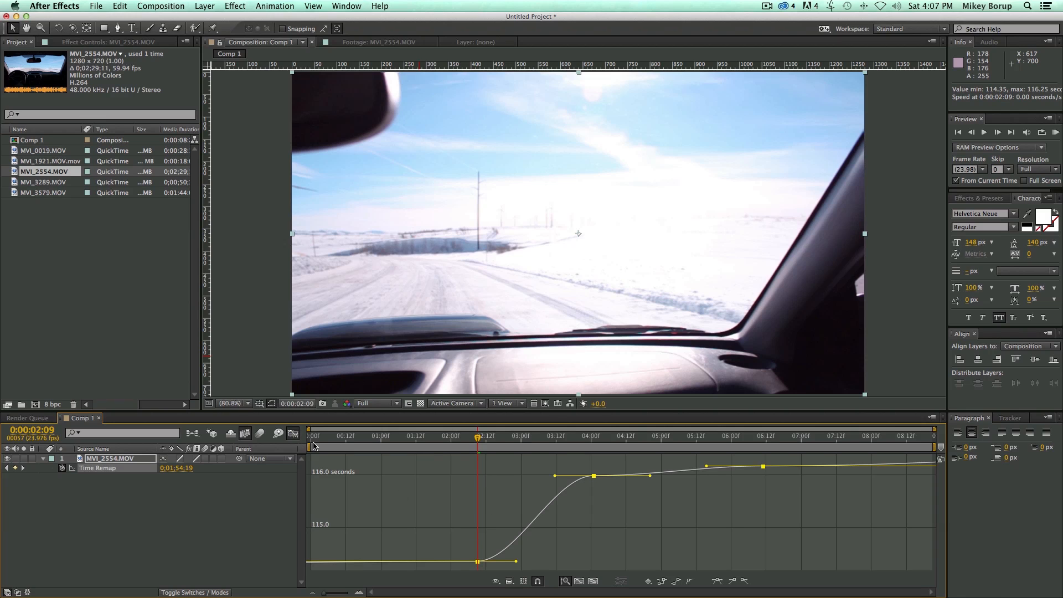
left_click(516, 561)
left_click_drag(517, 563, 614, 564)
mouse_move(554, 479)
left_mouse_down()
mouse_move(564, 494)
mouse_move(575, 479)
left_mouse_up()
key("space")
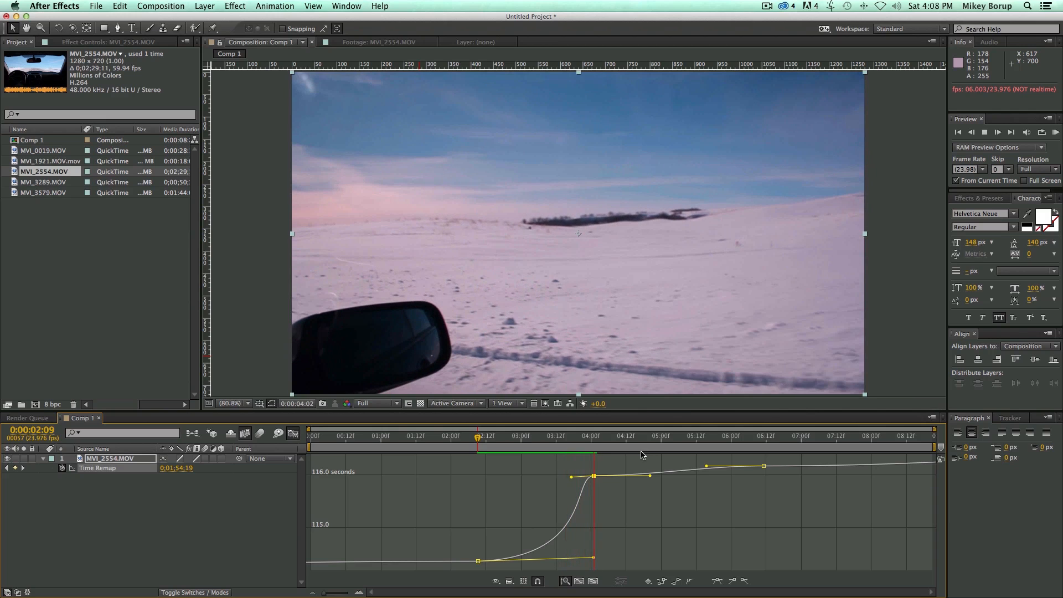
Step: Reshape the middle Time Remap keyframe's handles, angling the incoming one down and the outgoing one up to about 0:00:04:20, for a smoother slowdown
left_click_drag(650, 475, 582, 439)
key("KP_0")
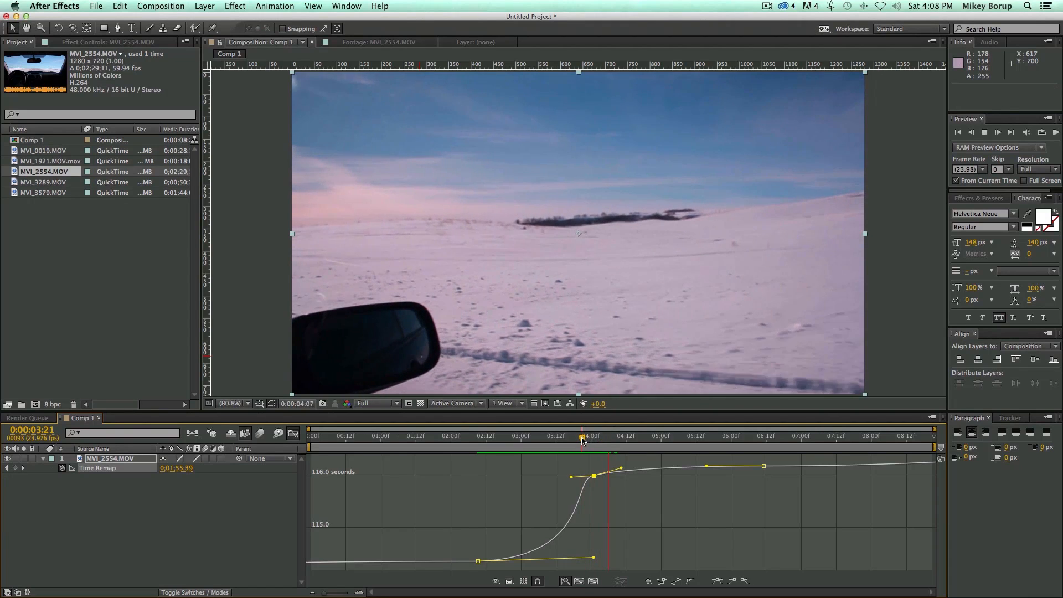
key("space")
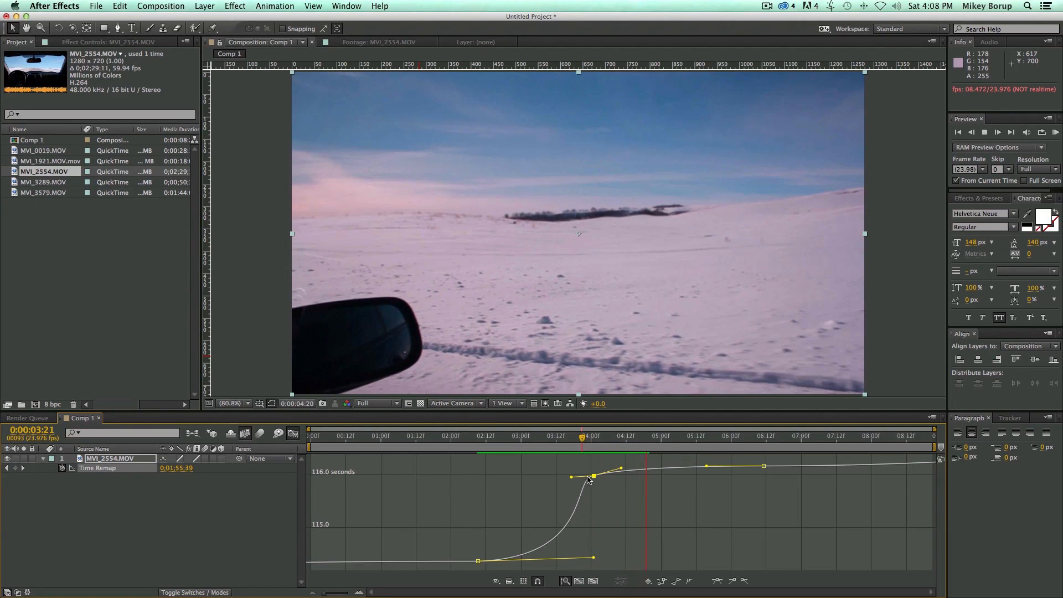
mouse_move(571, 476)
left_mouse_down()
mouse_move(574, 493)
mouse_move(563, 495)
left_mouse_up()
left_click_drag(621, 468, 651, 463)
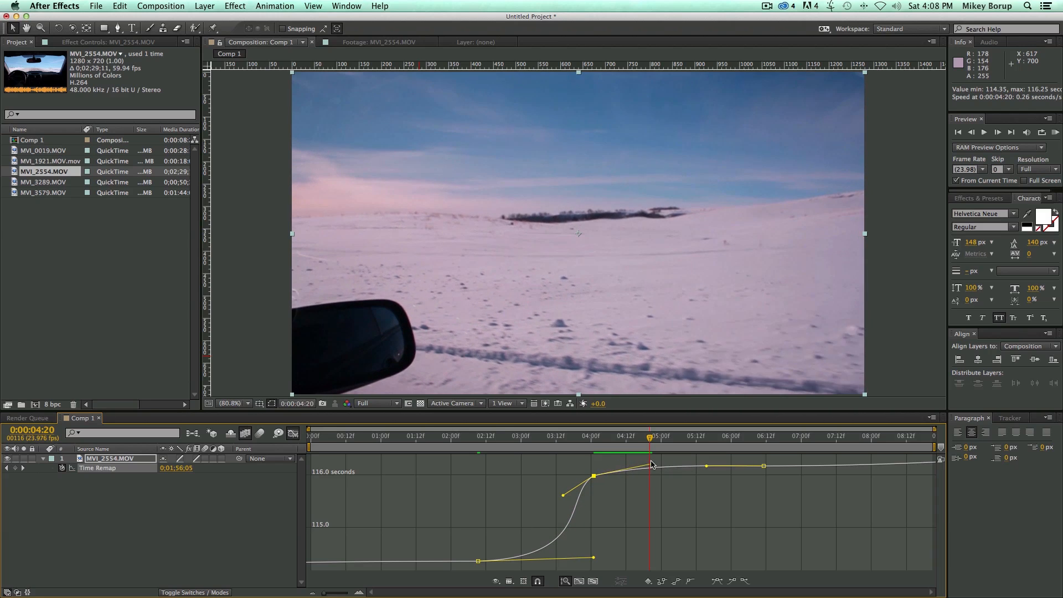
Step: Raise the last Time Remap keyframe slightly in the Graph Editor and preview the speed ramp
left_click_drag(767, 466, 767, 463)
left_click_drag(587, 440, 470, 447)
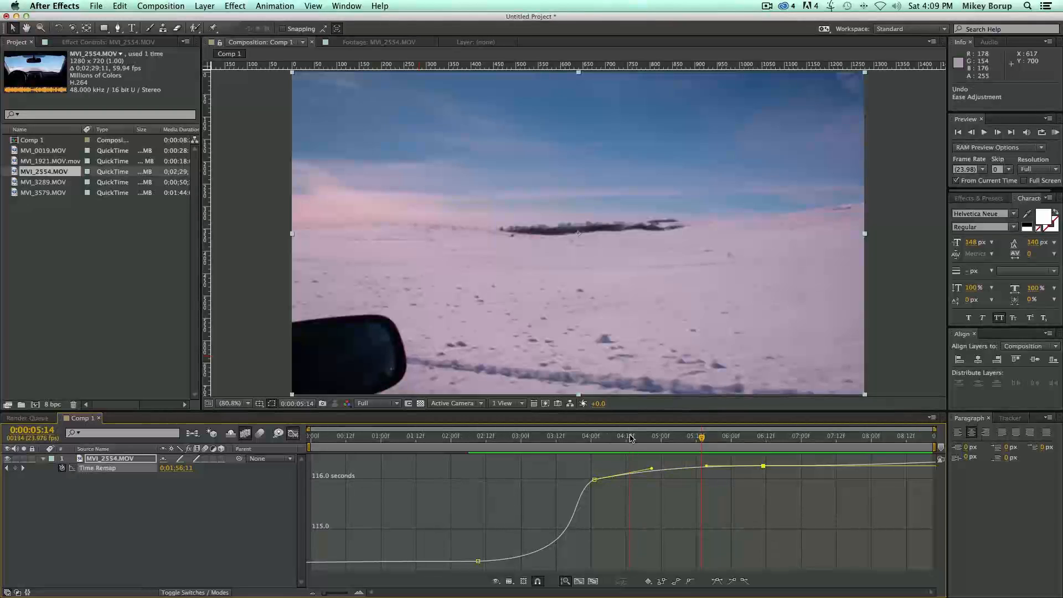
left_click(498, 436)
key("space")
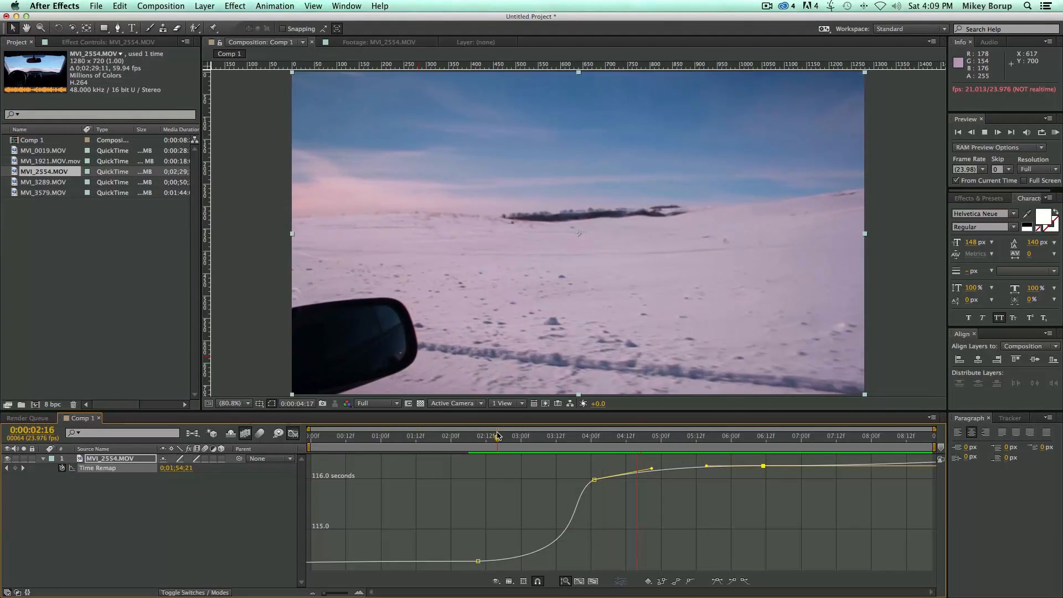
key("space")
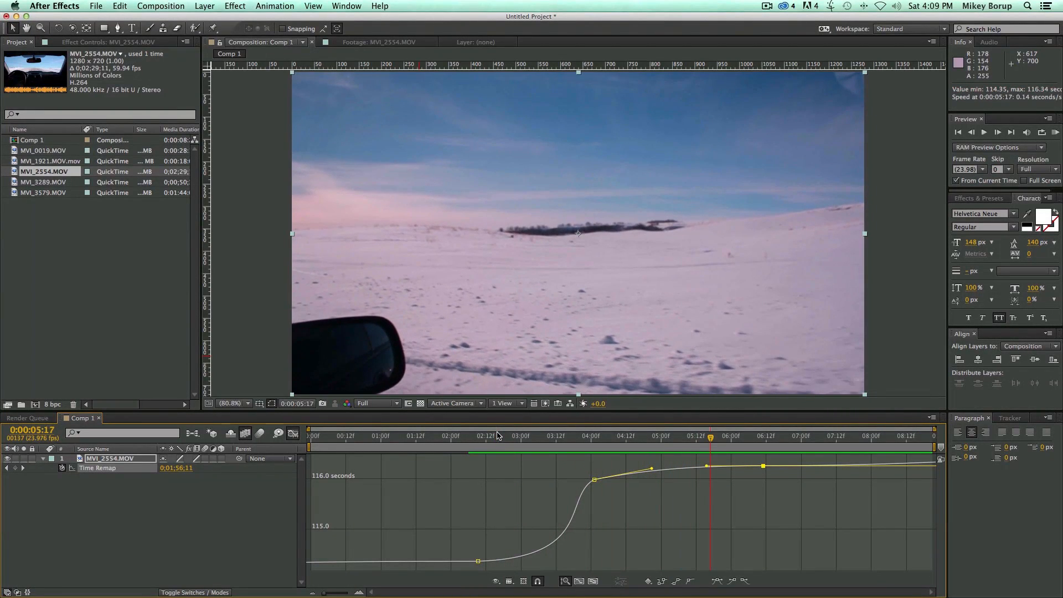
left_click(462, 436)
key("space")
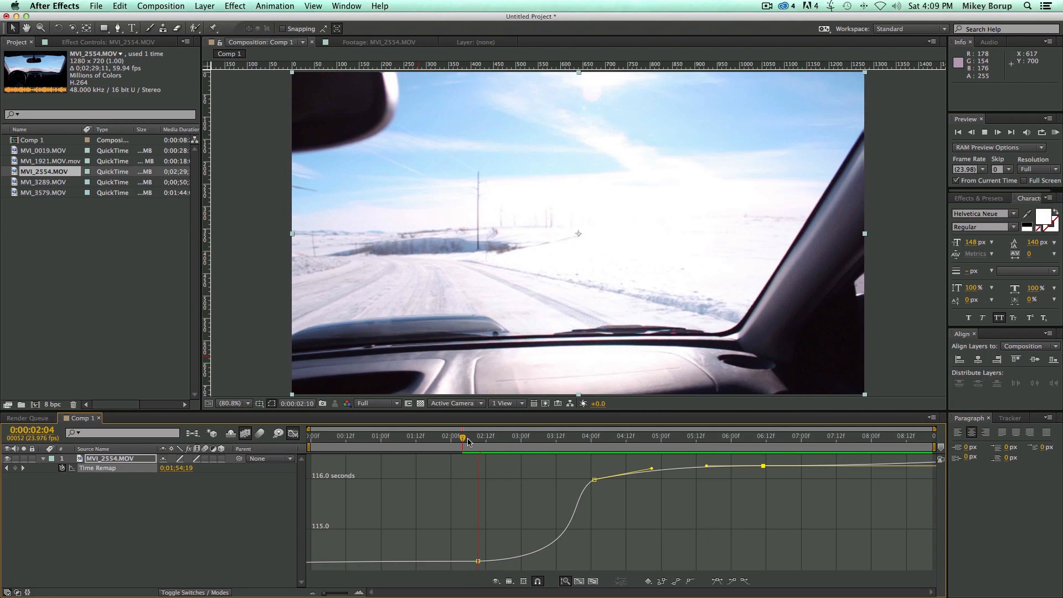
key("space")
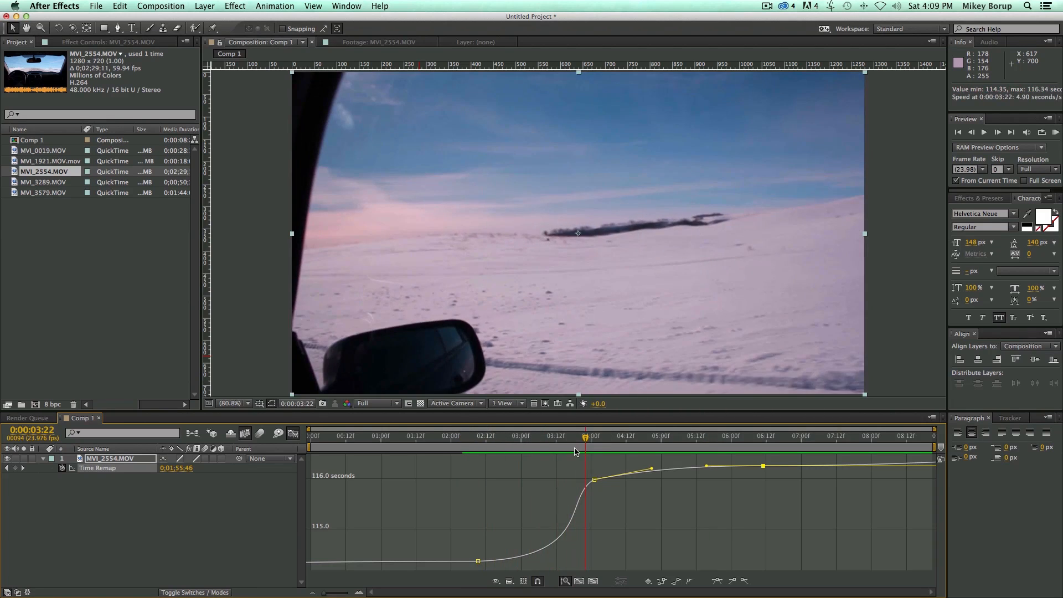
Step: Duplicate the time-remapped MVI_2554.MOV layer, with the current time at 0:00:03:16 and the Graph Editor closed
left_click_drag(588, 441, 525, 442)
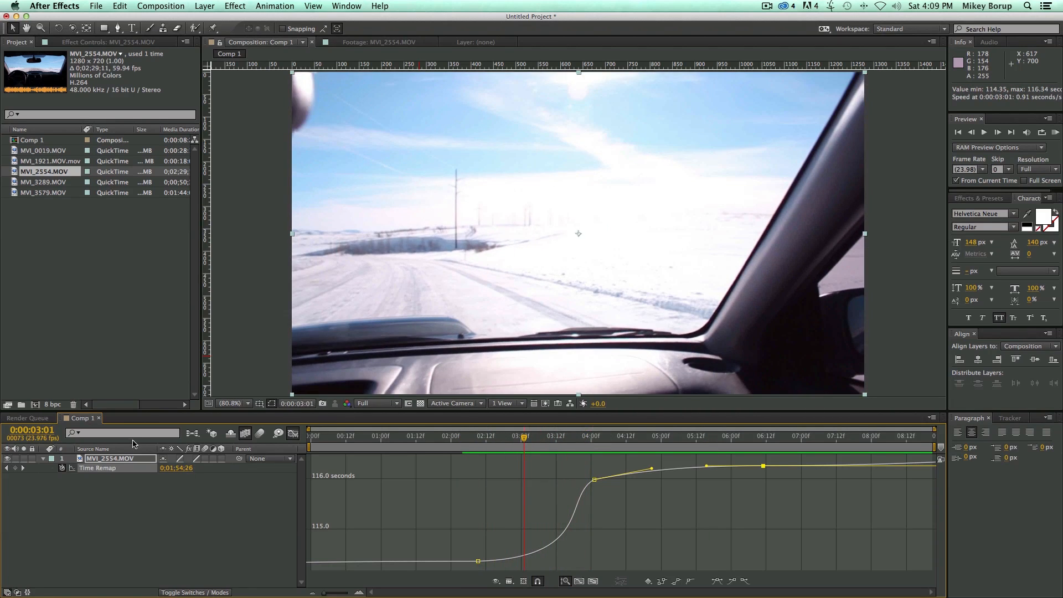
mouse_move(558, 441)
left_mouse_down()
mouse_move(609, 441)
mouse_move(568, 442)
left_mouse_up()
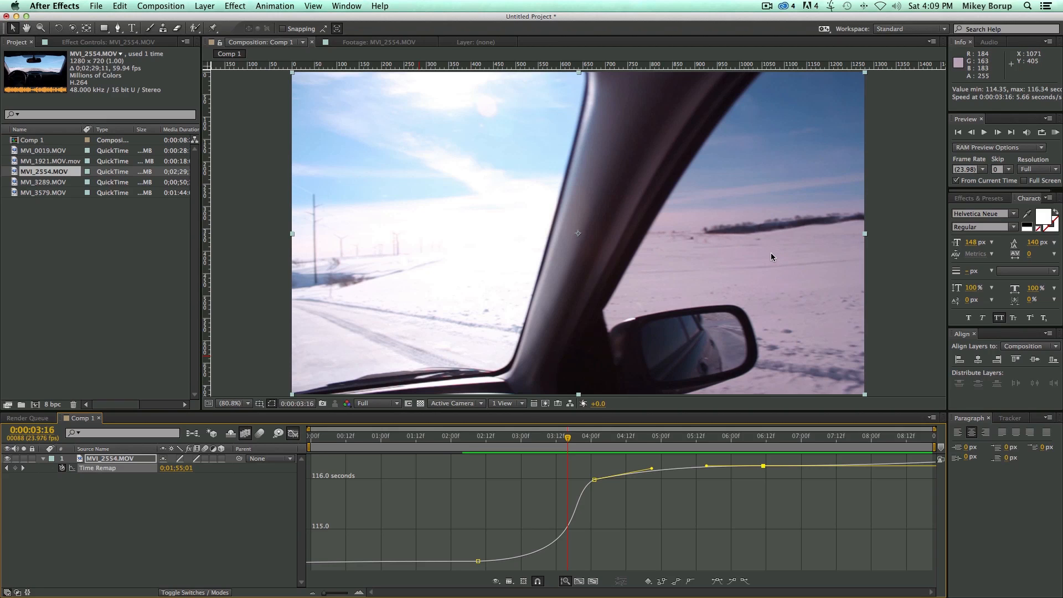
left_click(294, 434)
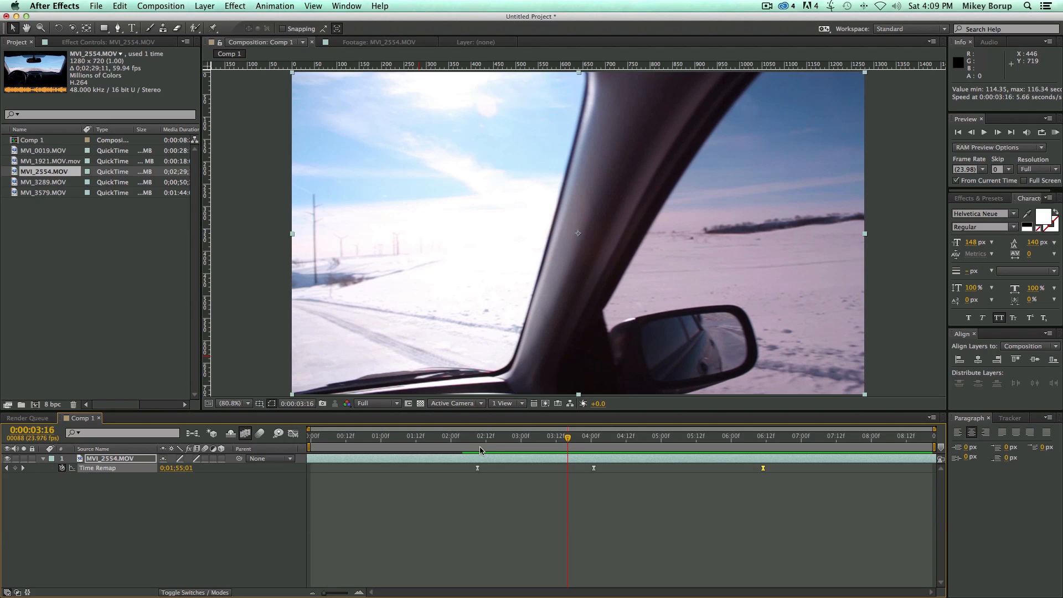
key("super+d")
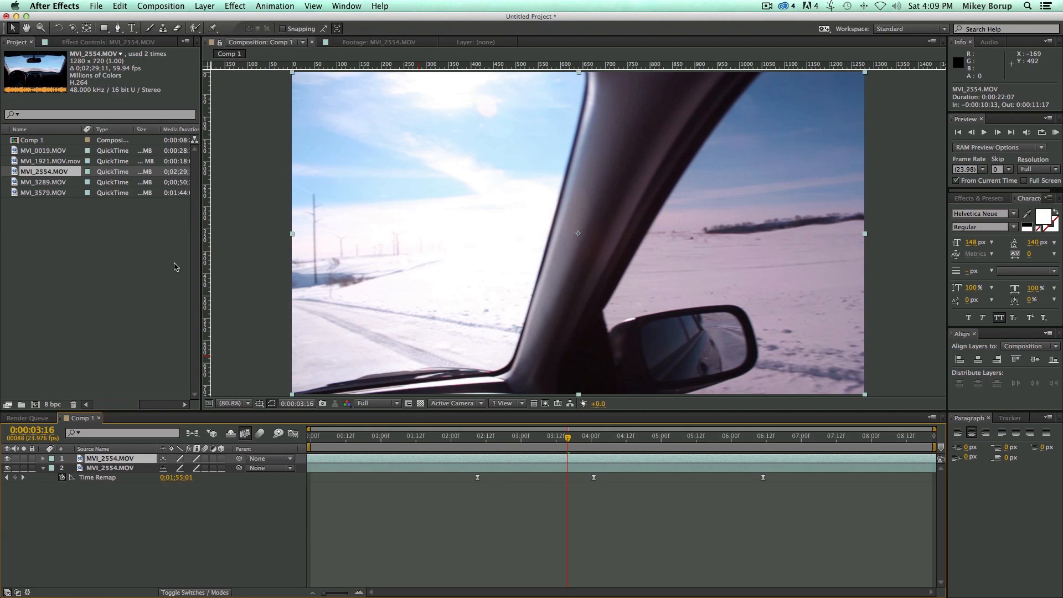
Step: Draw a closed six-point Pen mask on the upper MVI_2554.MOV layer, following the windshield pillar and enclosing the side window area beyond the frame
left_click(117, 28)
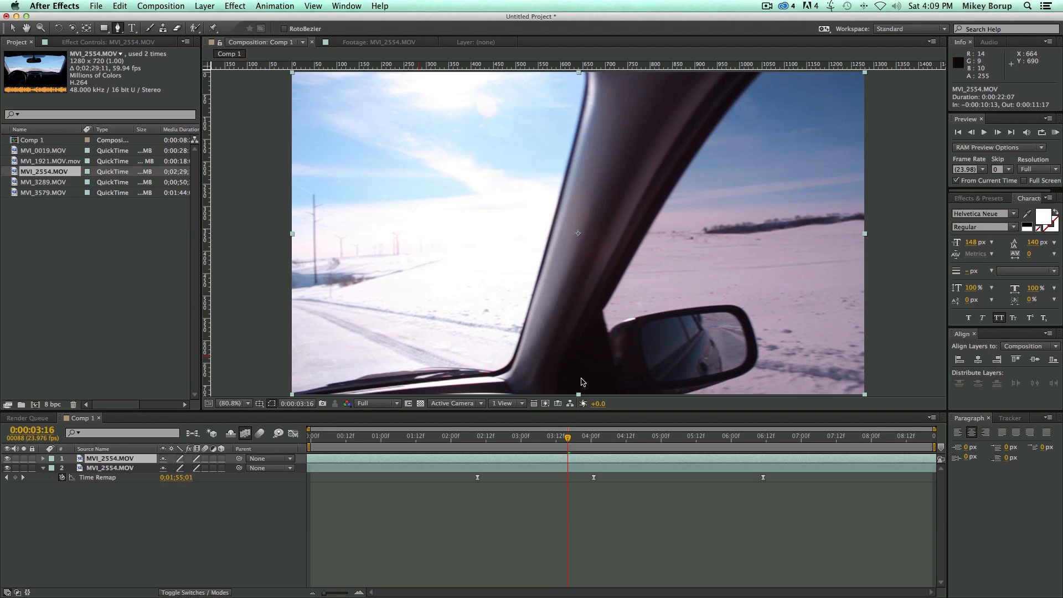
left_click(551, 390)
left_click(648, 177)
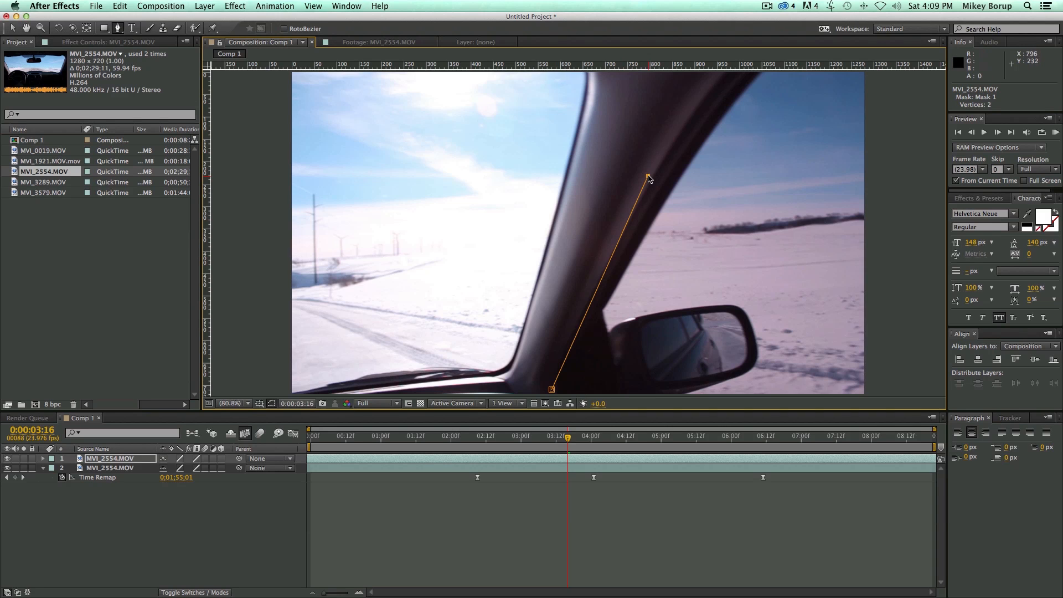
left_click_drag(700, 105, 675, 162)
left_click(700, 111)
left_click(884, 113)
scroll(819, 299, "down", 5)
scroll(819, 299, "right", 3)
left_click(823, 333)
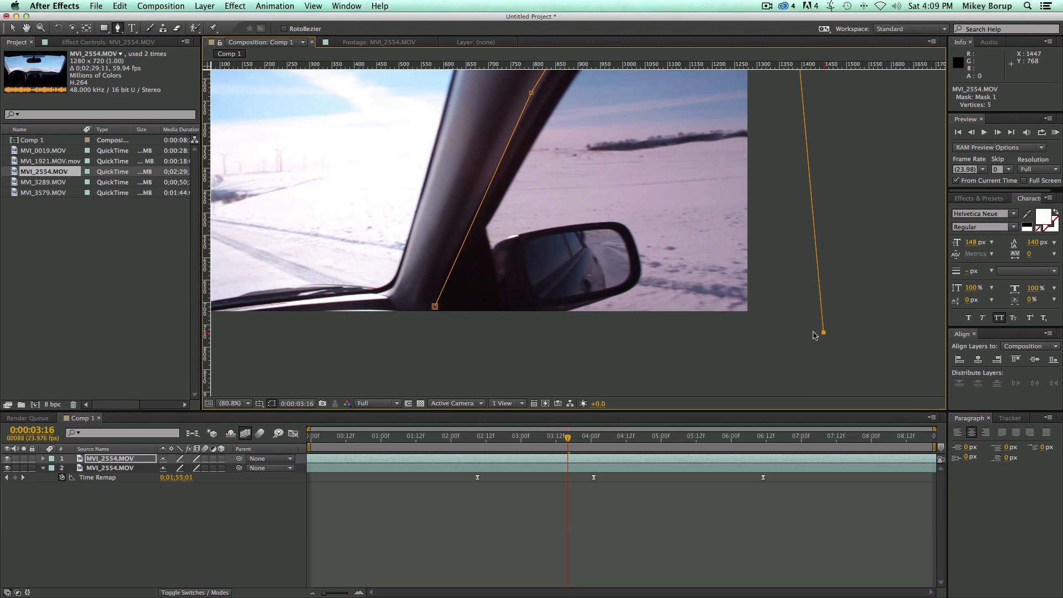
left_click(438, 326)
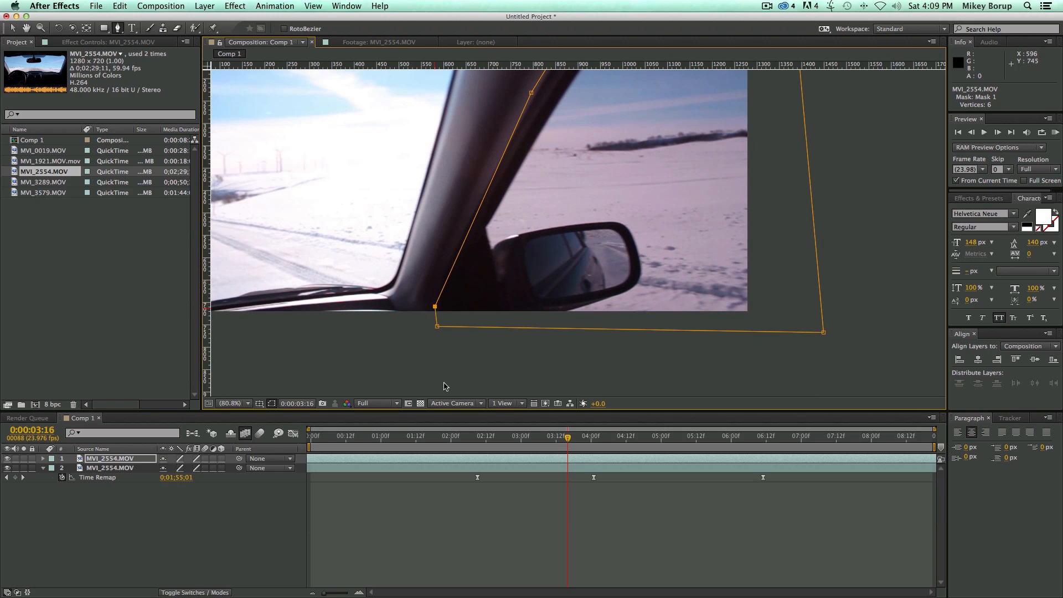
Step: Turn on keyframing for Mask 1's Mask Path on the upper MVI_2554.MOV layer at 0:00:03:16
left_click(43, 459)
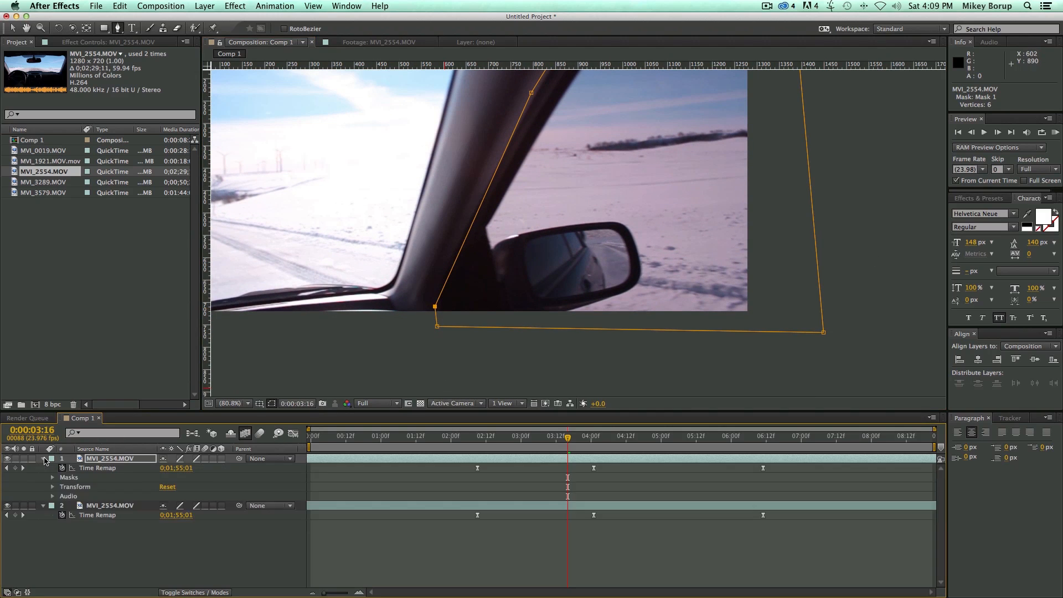
left_click(53, 478)
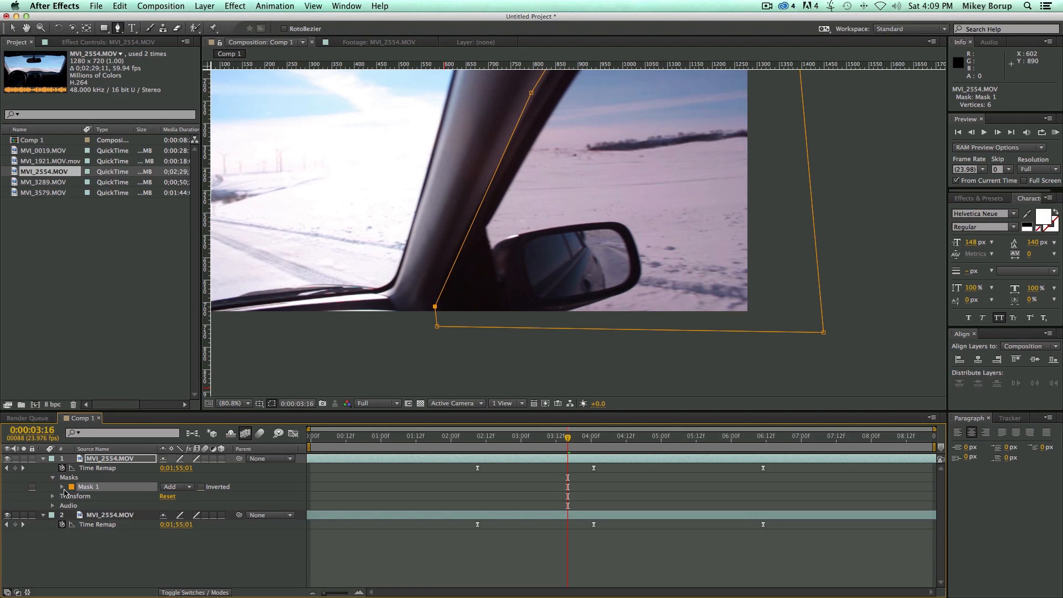
left_click(61, 488)
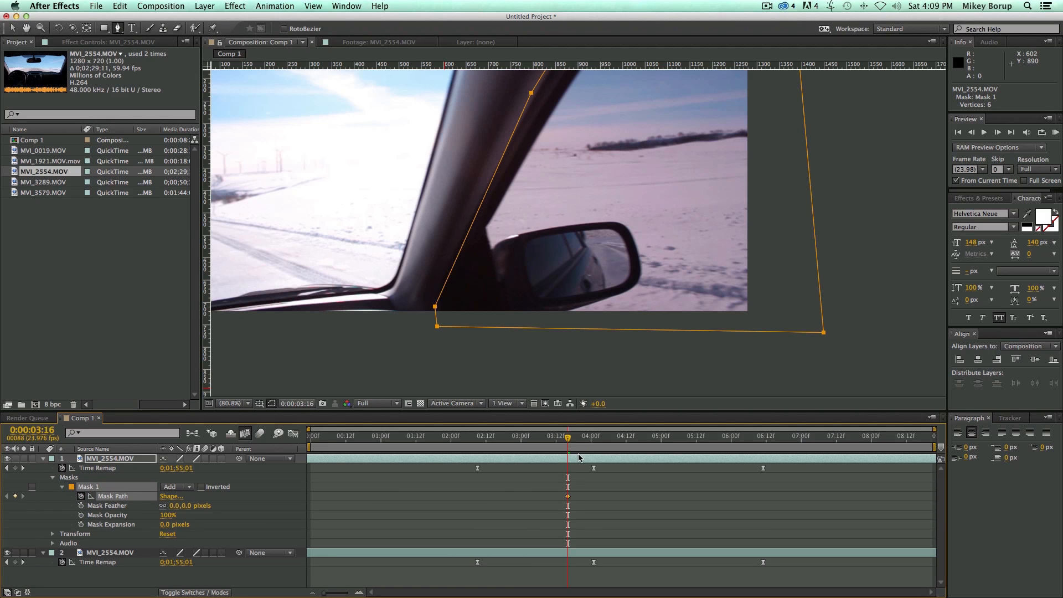
Step: Move Mask 1 to follow the windshield pillar at 0:00:03:07 and again at 0:00:02:01
left_click_drag(567, 442, 542, 441)
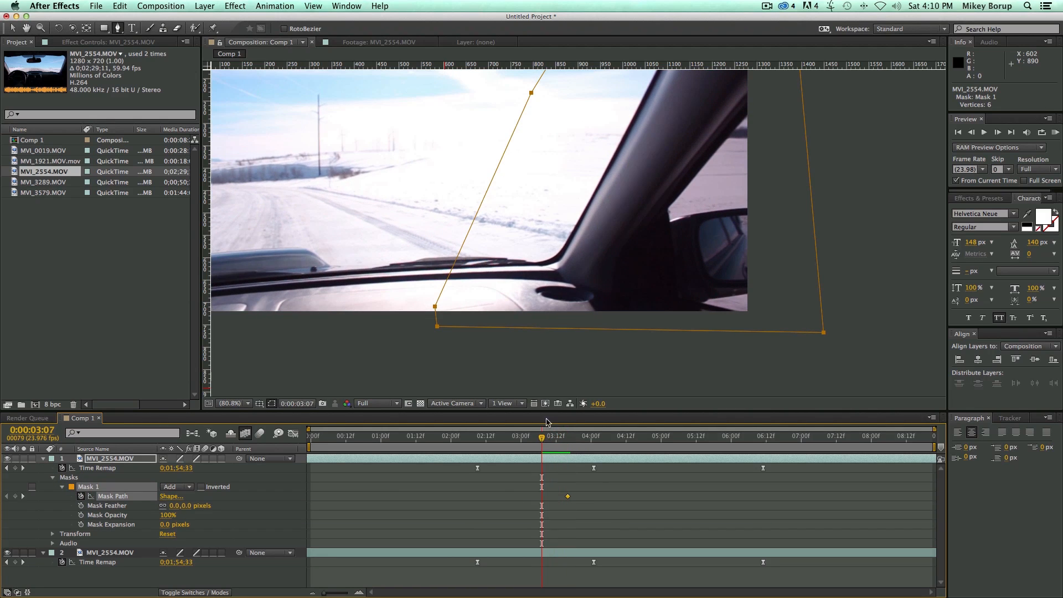
left_click_drag(540, 246, 430, 338)
left_click_drag(418, 184, 581, 184)
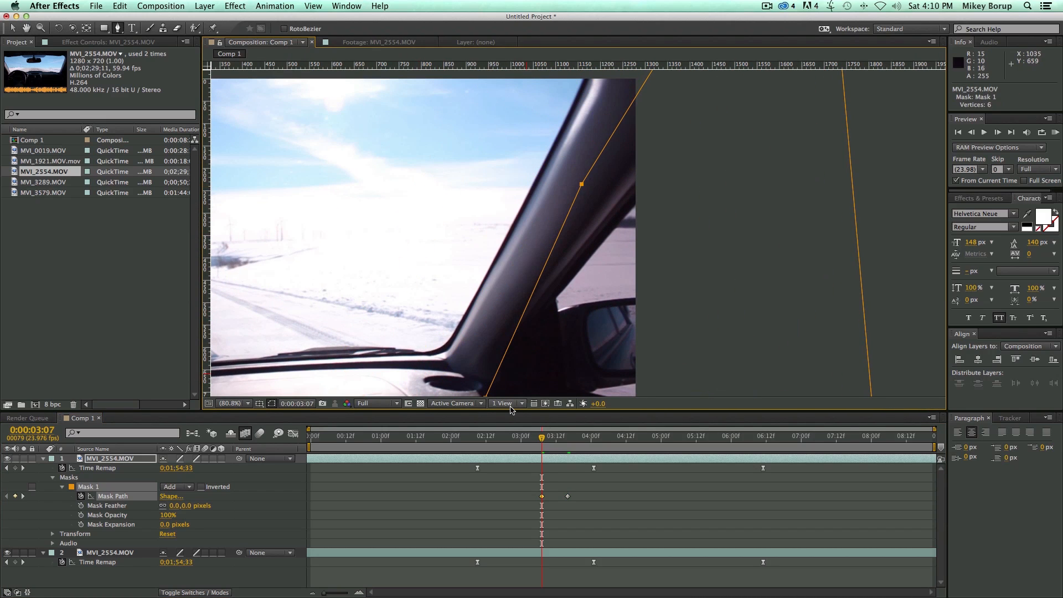
left_click_drag(541, 442, 453, 441)
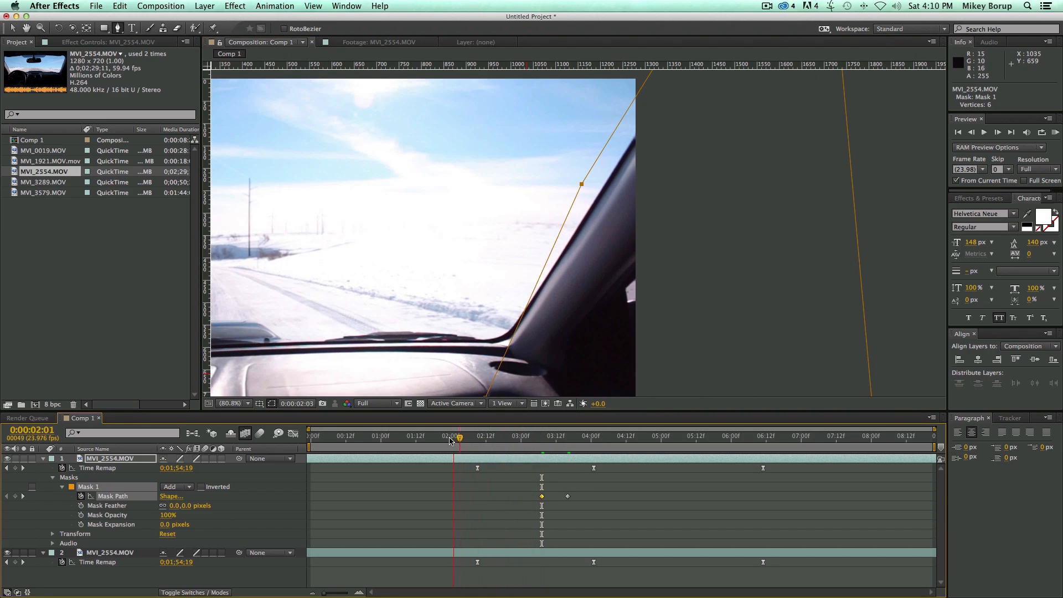
left_click_drag(574, 187, 644, 192)
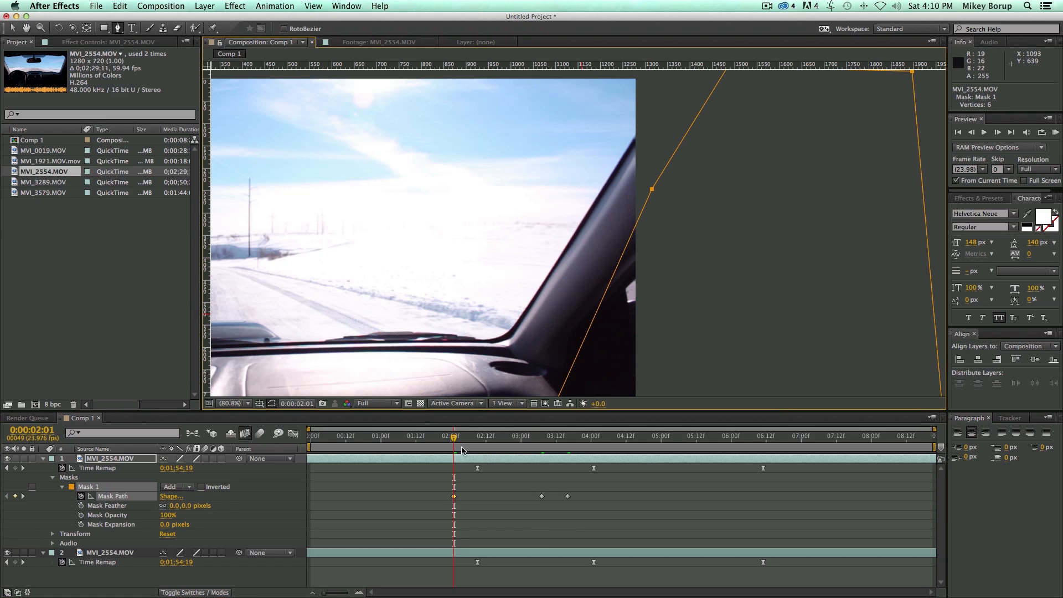
Step: Shift Mask 1 back onto the windshield pillar at 0:00:03:19
left_click_drag(449, 439, 573, 443)
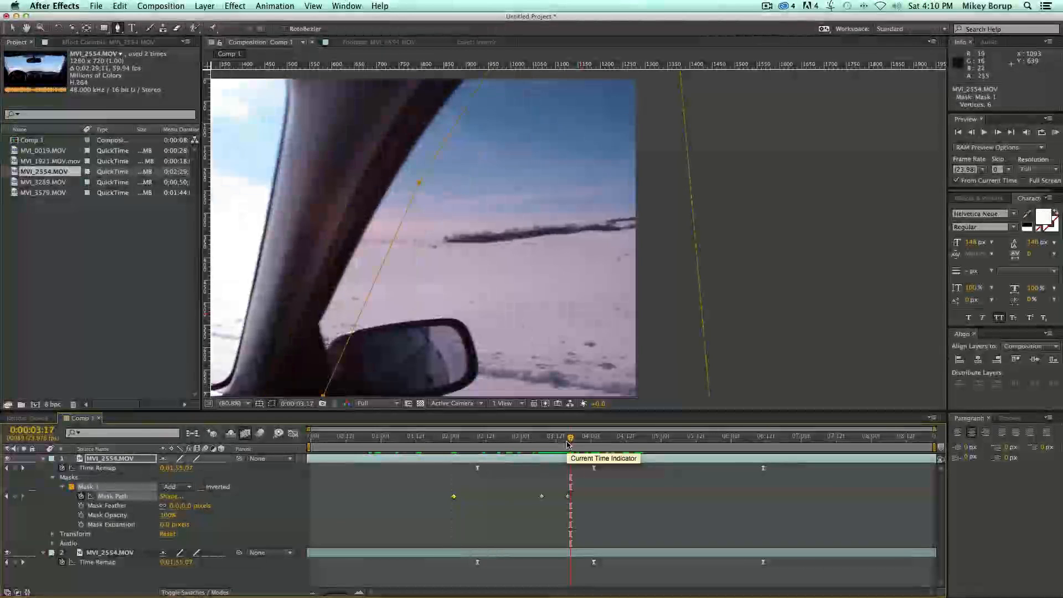
left_click_drag(490, 248, 654, 240)
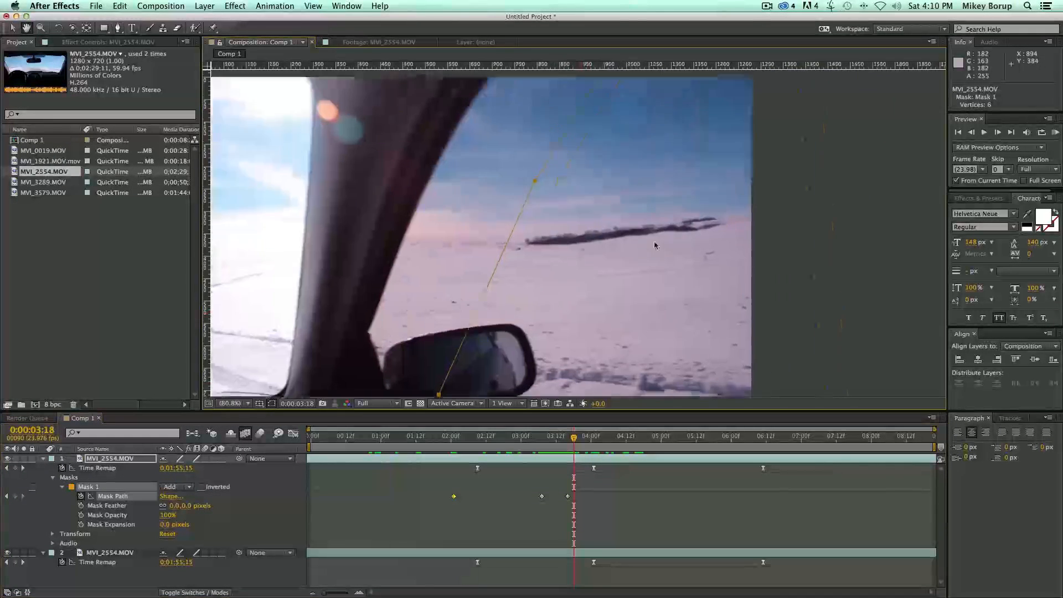
key("Page_Down")
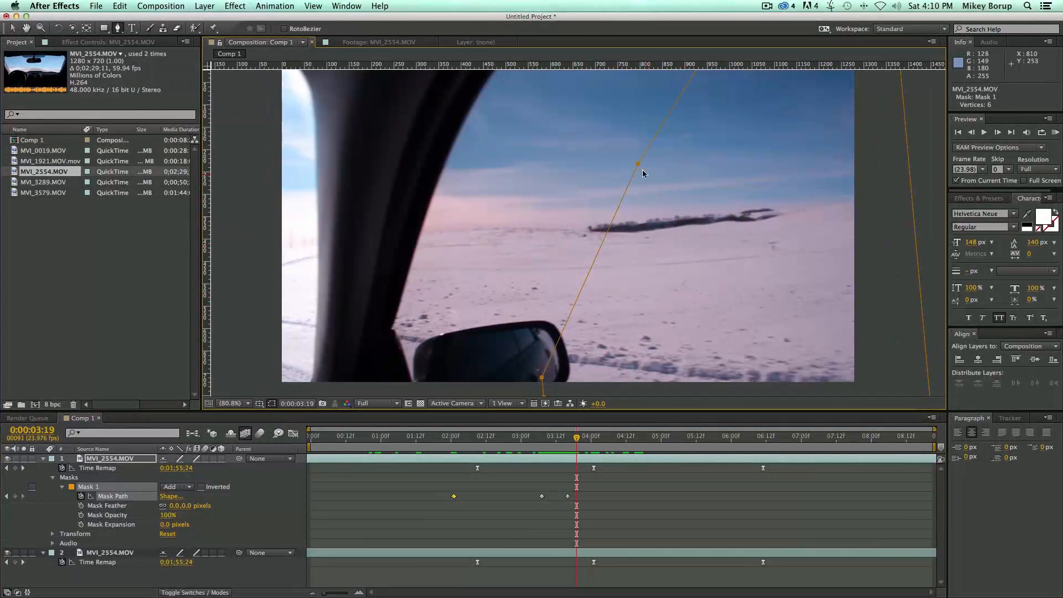
mouse_move(638, 164)
left_mouse_down()
mouse_move(516, 157)
mouse_move(572, 161)
left_mouse_up()
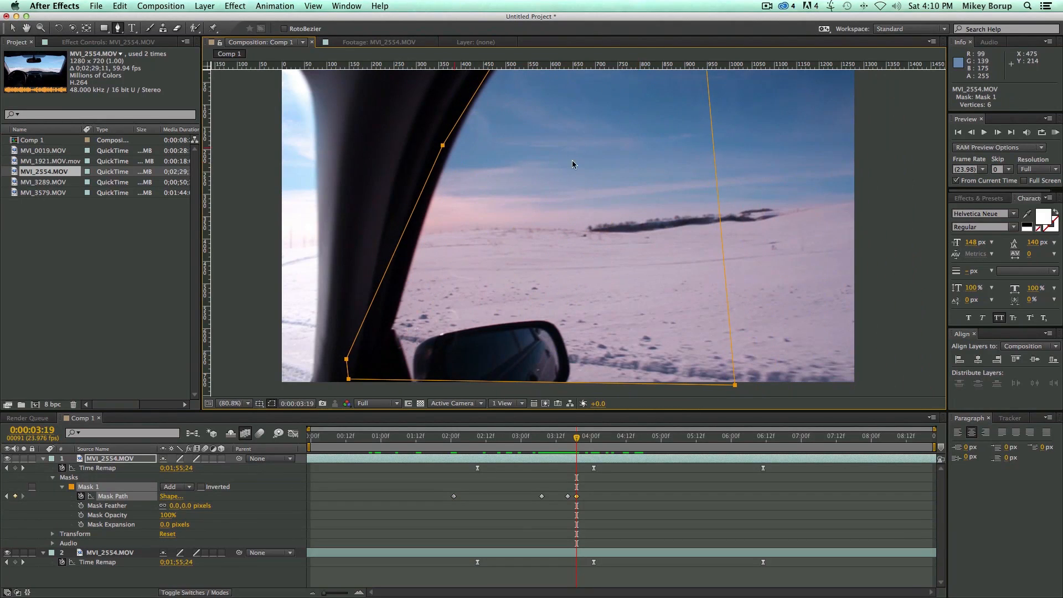
Step: Undo the stray mask point and extend Mask 1's two right corners past the frame edge at 0:00:03:19
key("comma")
left_click(866, 299)
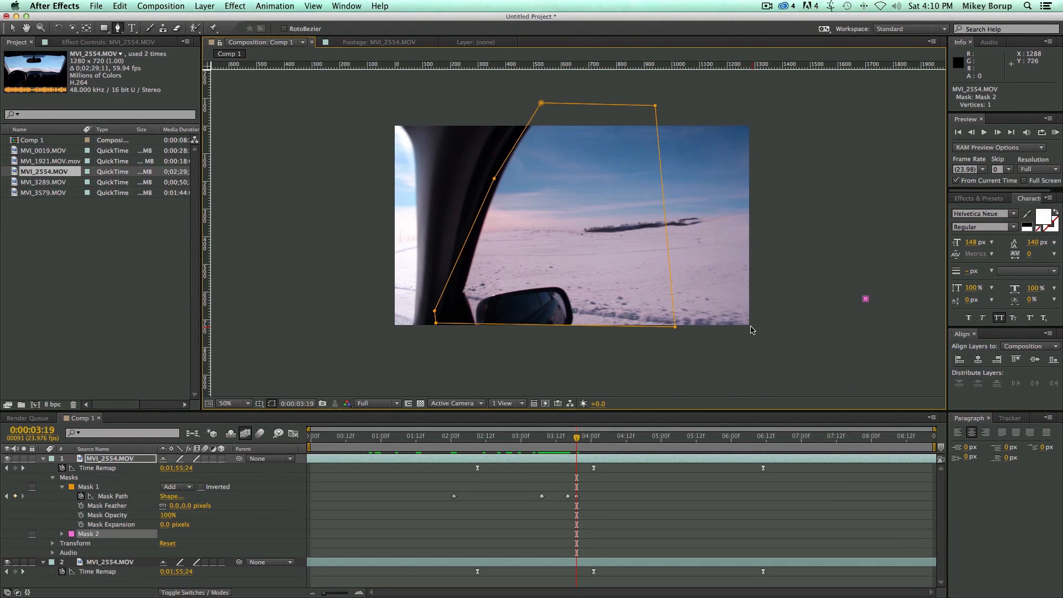
key("super+z")
key("v")
left_click_drag(676, 330, 795, 338)
left_click_drag(655, 111, 764, 111)
Step: Reshape Mask 1's pillar-side points at 0:00:03:21 so the edge follows the pillar out of frame
key("Page_Down")
key("Page_Down")
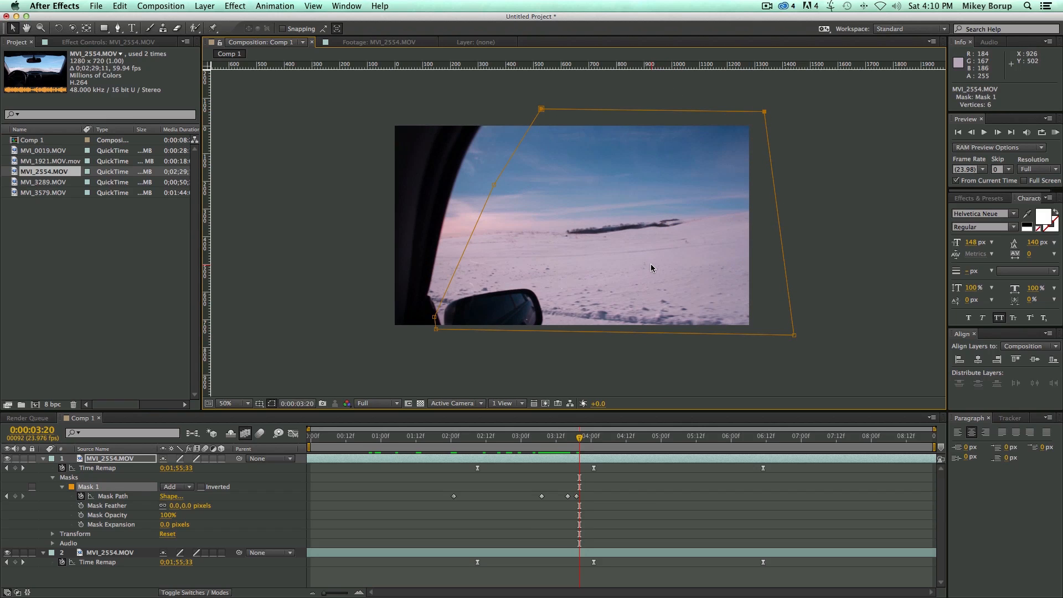
left_click_drag(546, 112, 429, 106)
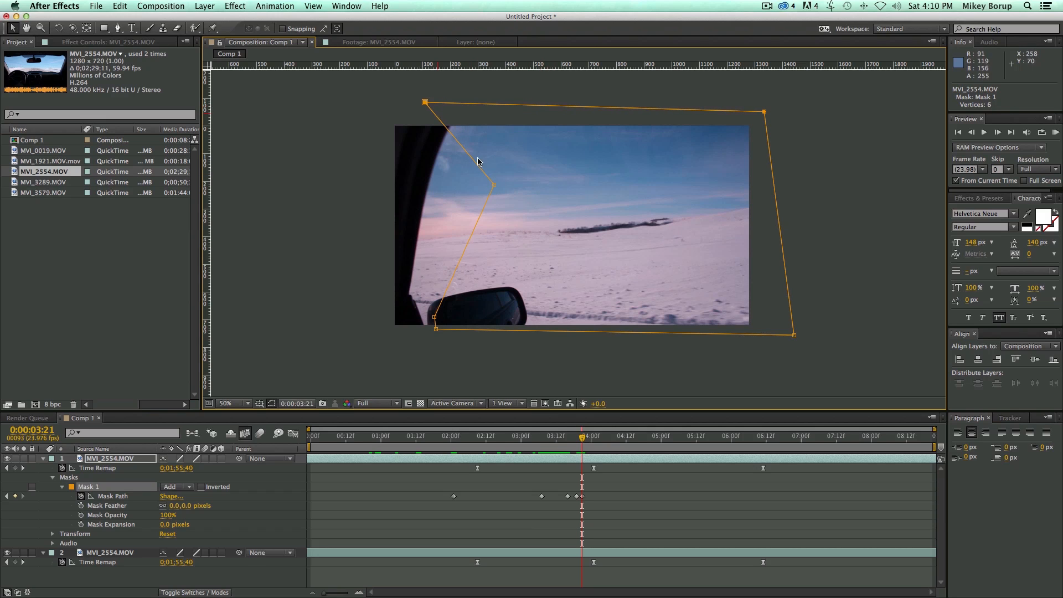
left_click_drag(494, 184, 475, 186)
left_click_drag(395, 193, 383, 194)
left_click_drag(435, 319, 349, 335)
Step: Move Mask 1's upper left corner outward past the frame at the middle Time Remap keyframe
key("Page_Down")
key("Page_Down")
key("Page_Down")
key("Page_Down")
left_click_drag(426, 107, 362, 94)
Step: Step through and play back the shot to check how Mask 1 follows the pillar
key("Page_Down")
key("Page_Down")
key("Page_Down")
key("Page_Down")
key("space")
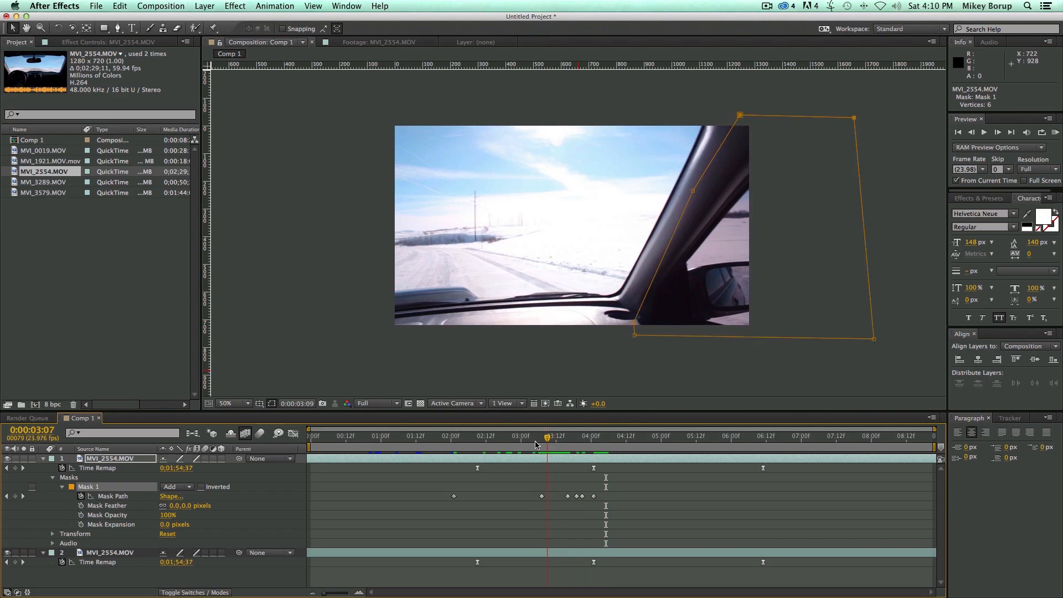
key("space")
key("space")
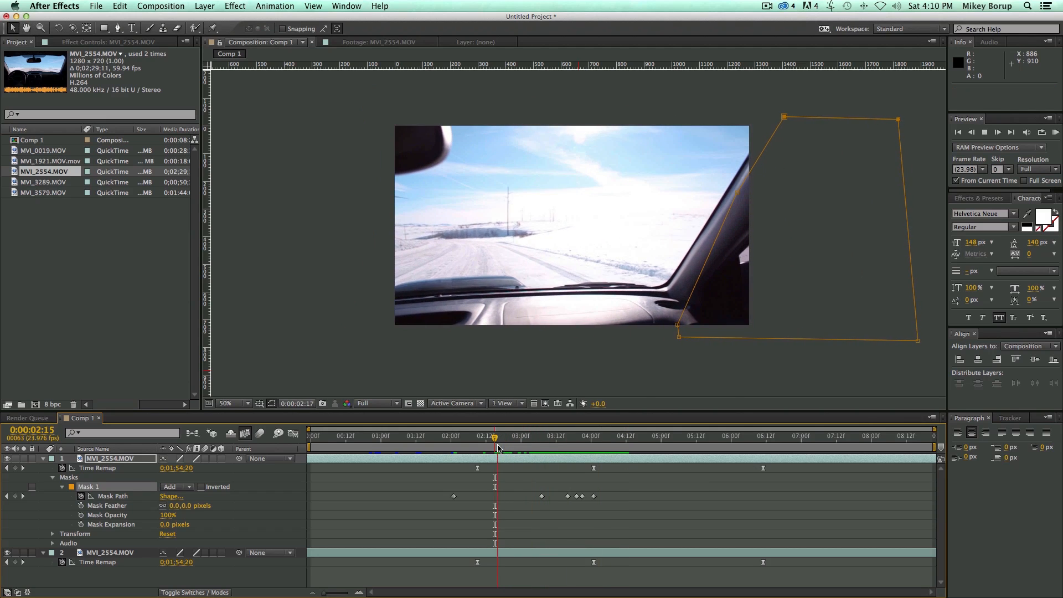
key("space")
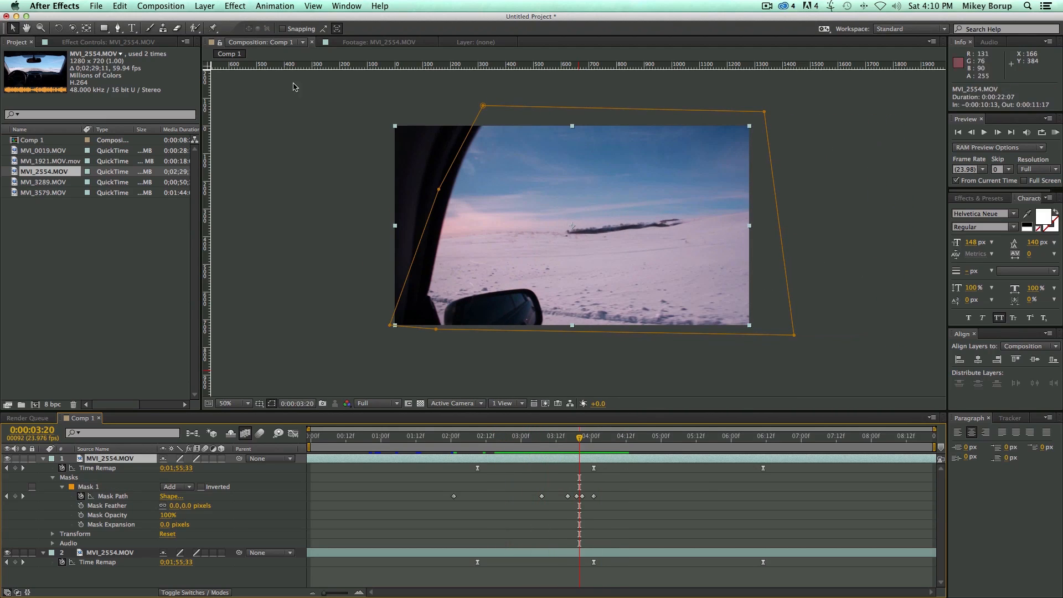
Step: Apply the Curves color-correction effect to the masked upper MVI_2554.MOV layer
left_click(210, 7)
mouse_move(235, 6)
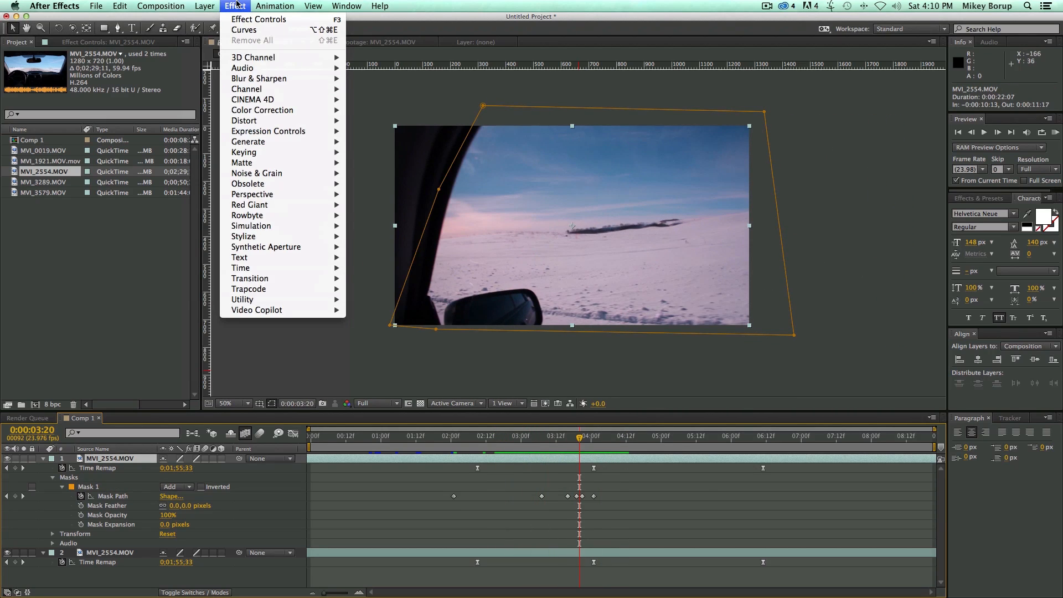
mouse_move(283, 114)
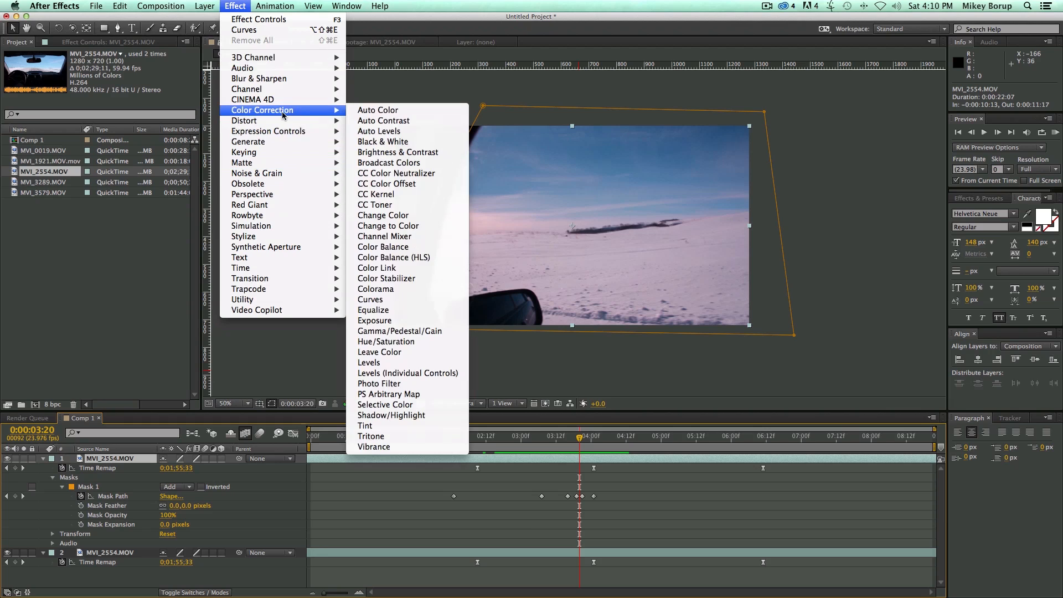
left_click(371, 298)
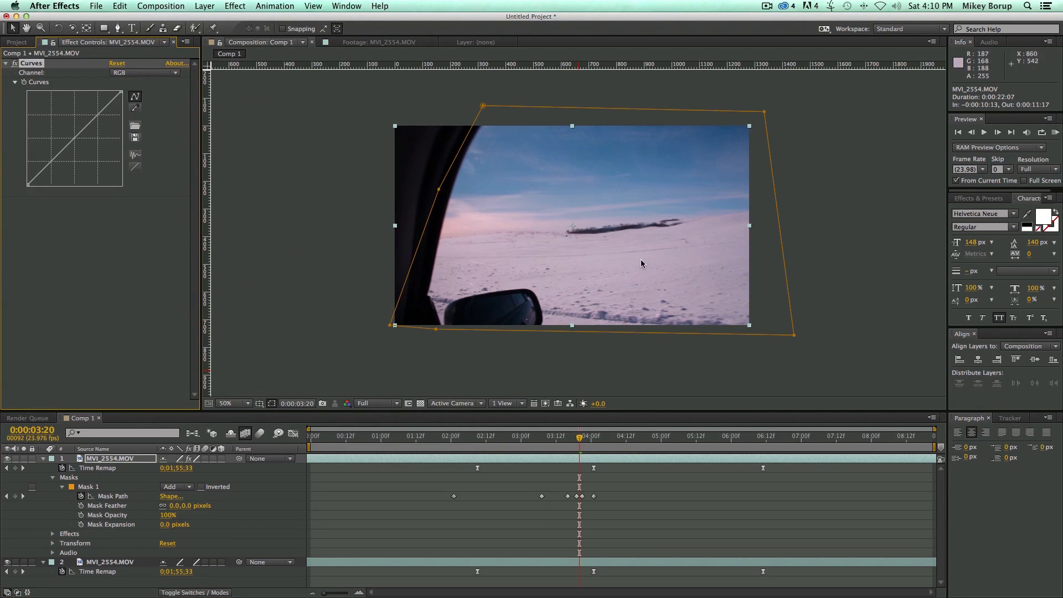
Step: Raise the midpoint of the Green channel curve slightly and check the masked correction at 0:00:03:17
left_click(144, 75)
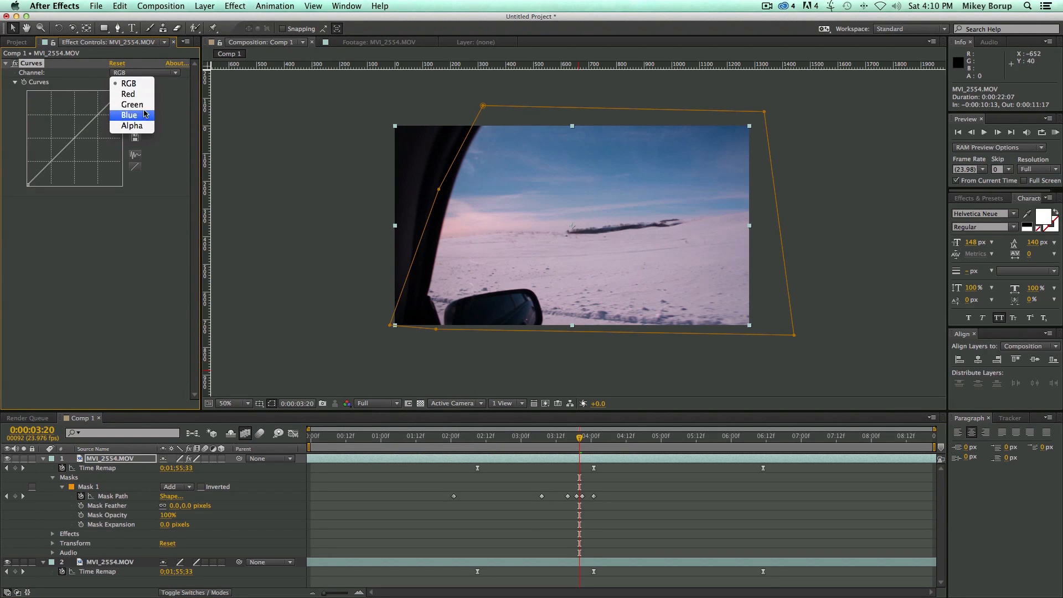
left_click(145, 109)
left_click_drag(72, 145, 69, 142)
left_click_drag(578, 439, 572, 440)
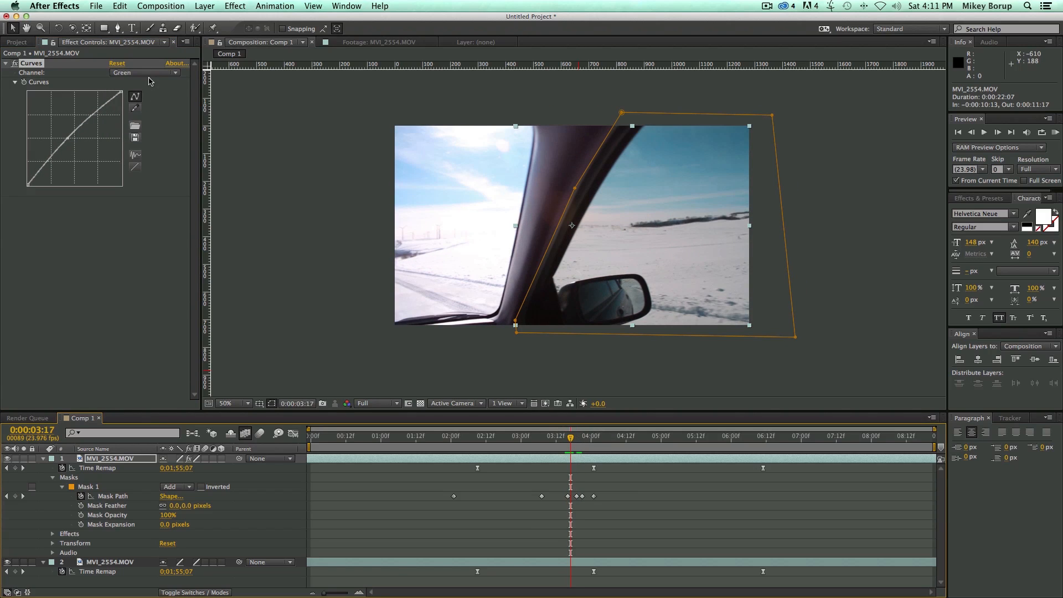
Step: Raise the midpoint of the RGB curve slightly to brighten the masked side-window view
left_click(145, 74)
left_click(140, 84)
left_click_drag(72, 144, 64, 140)
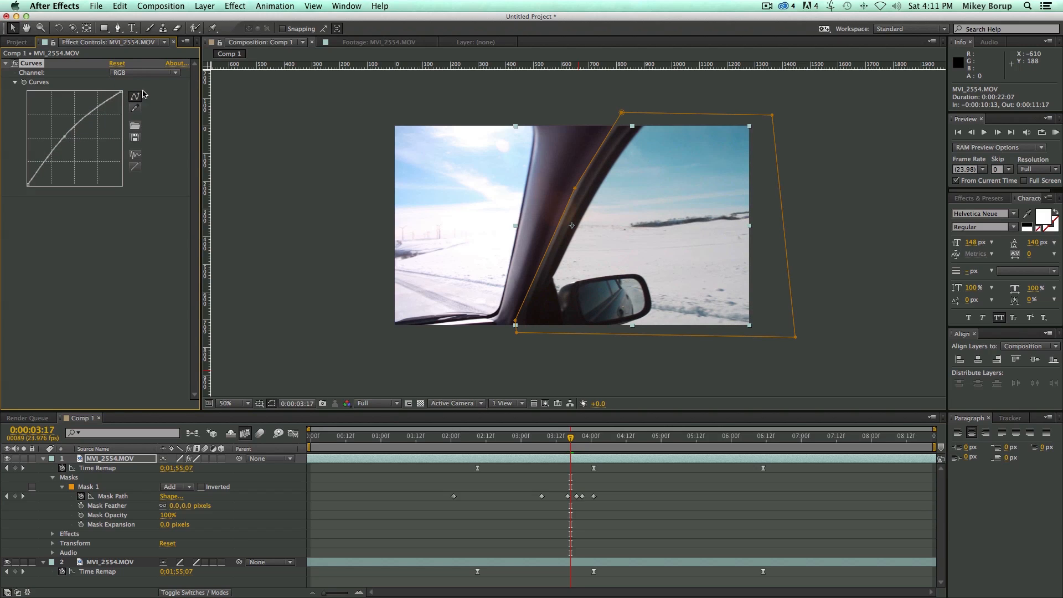
Step: Pull the Blue channel curve's white point slightly inward to add blue to the masked highlights
left_click(144, 72)
left_click(138, 116)
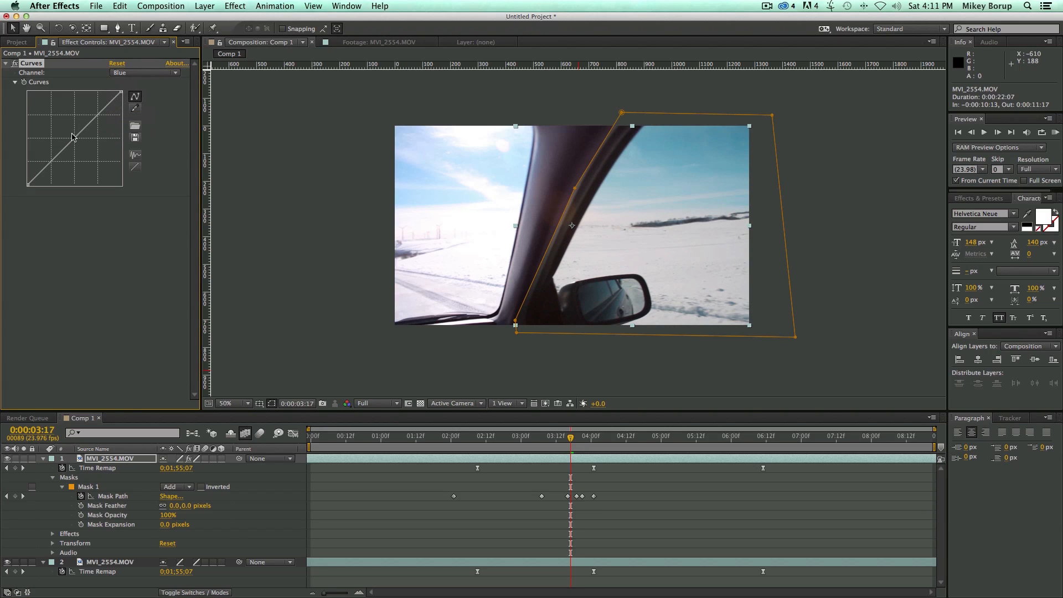
left_click_drag(120, 93, 117, 90)
Step: Pull the RGB curve's white point inward along the upper edge to brighten the masked highlights
left_click(144, 73)
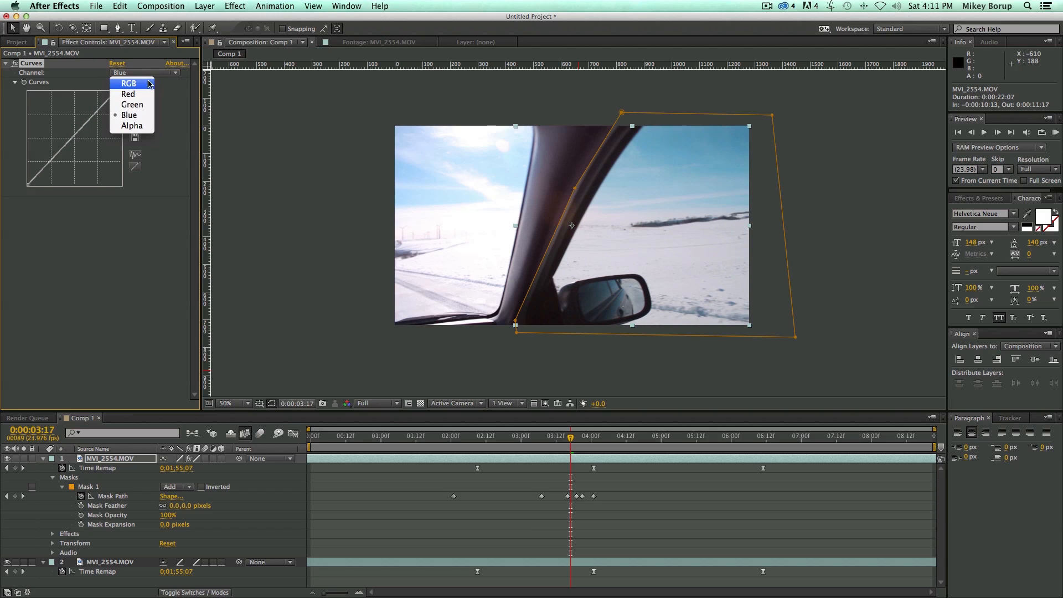
left_click(123, 78)
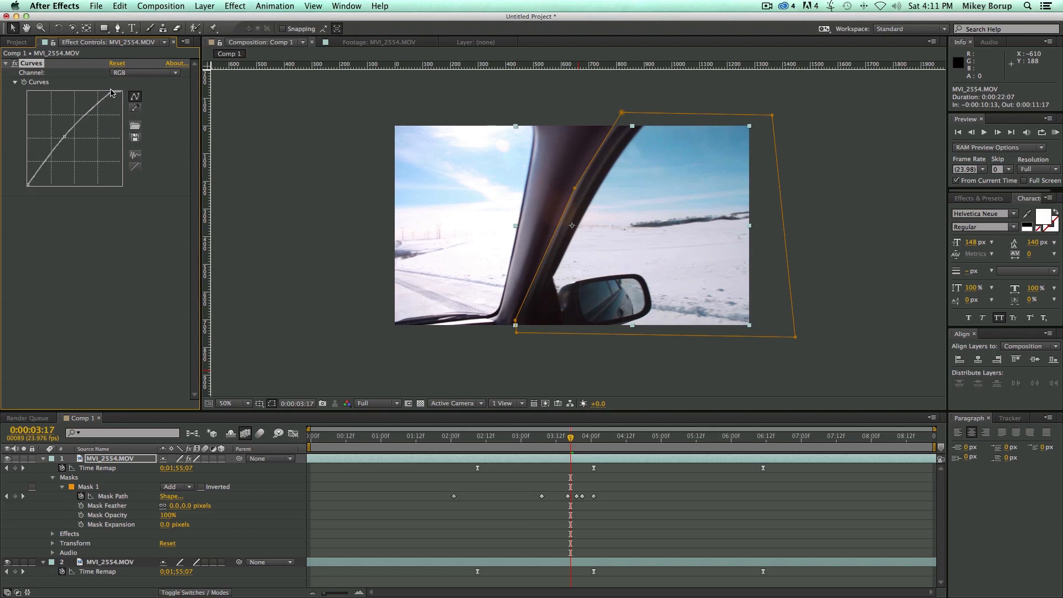
left_click_drag(111, 93, 102, 90)
Step: Check the unselected composite, go back to 0:00:03:09 and set Mask 1's feather to 112 pixels
left_click(448, 363)
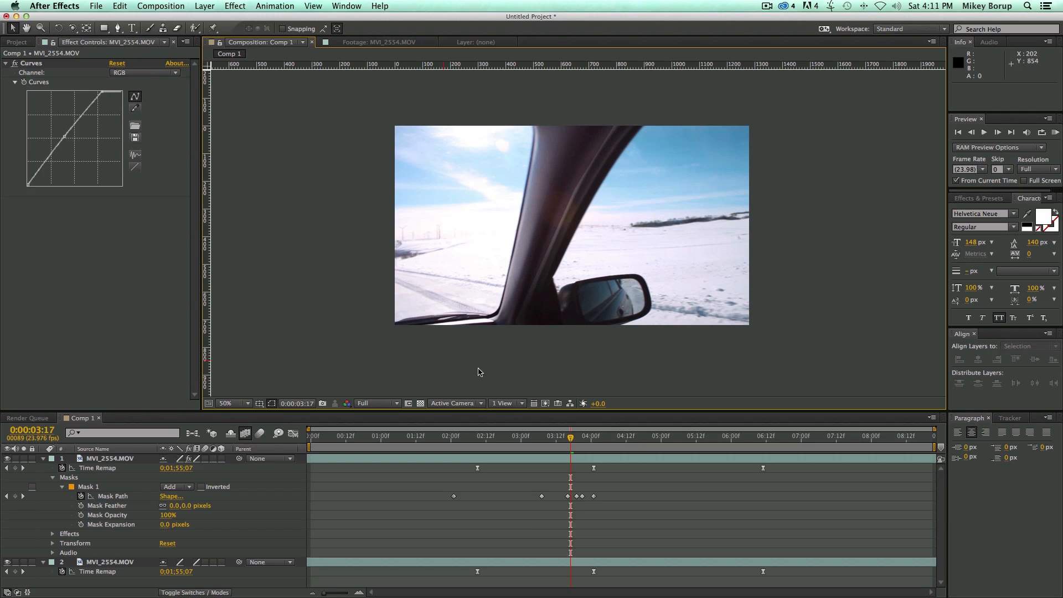
left_click_drag(569, 437, 547, 437)
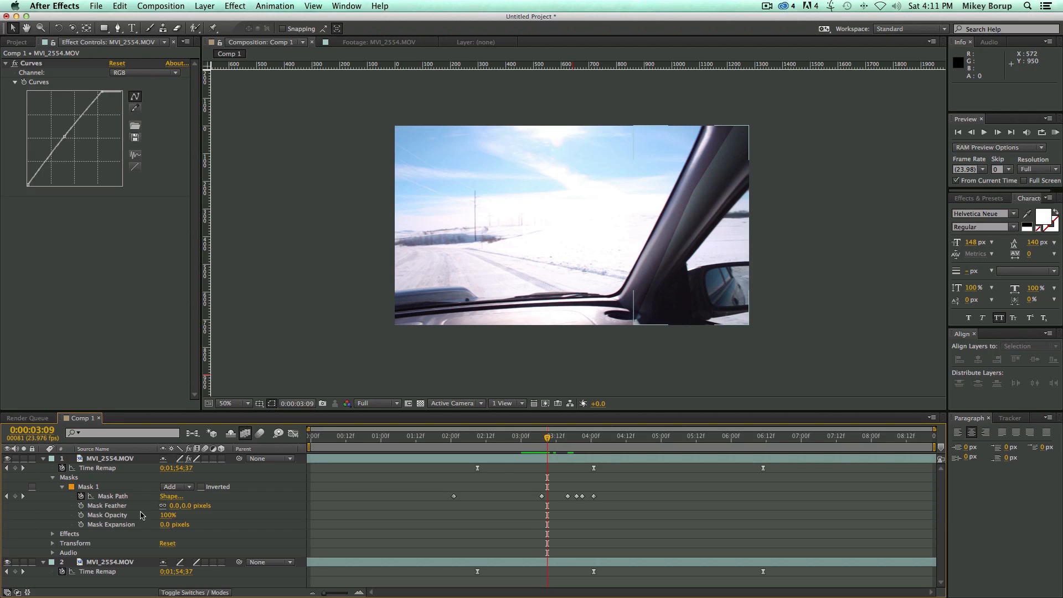
left_click_drag(173, 508, 416, 494)
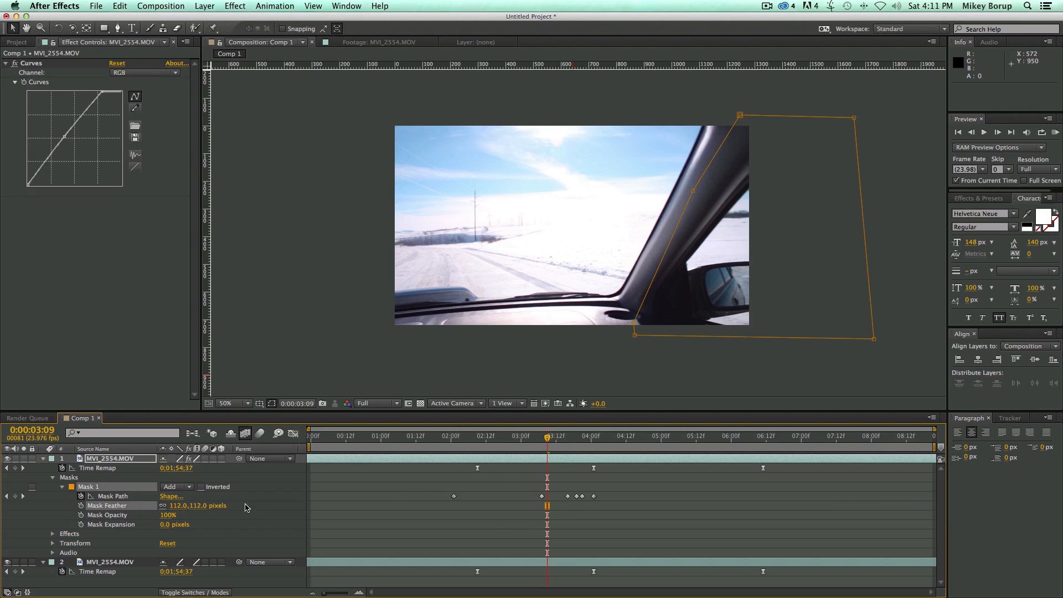
Step: Play back the camera turn from 0:00:02:20 and 0:00:02:00 to check the blend of the feathered mask
left_click_drag(547, 437, 510, 441)
key("space")
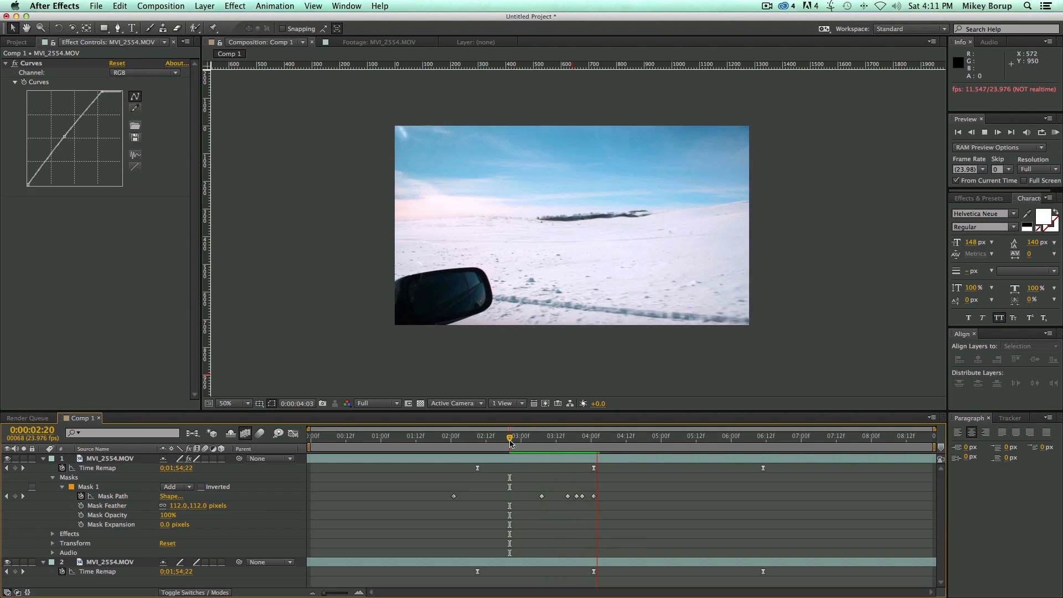
key("space")
left_click_drag(605, 451, 451, 439)
key("space")
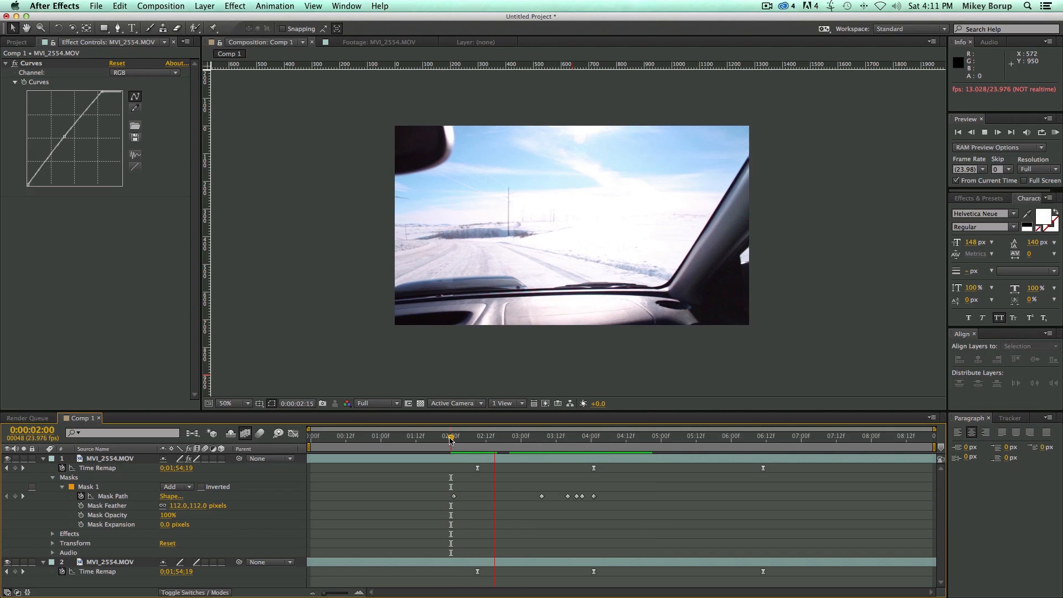
left_click_drag(450, 439, 624, 438)
Step: Delete both MVI_2554.MOV layers from Comp 1
left_click(43, 459)
left_click(110, 459)
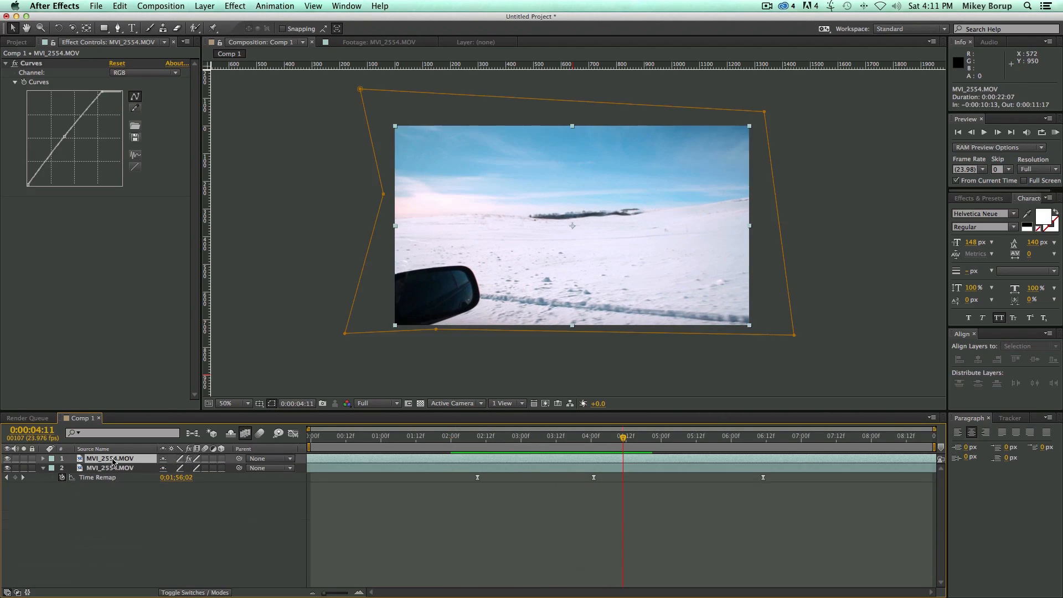
left_click(113, 468, "shift")
key("Delete")
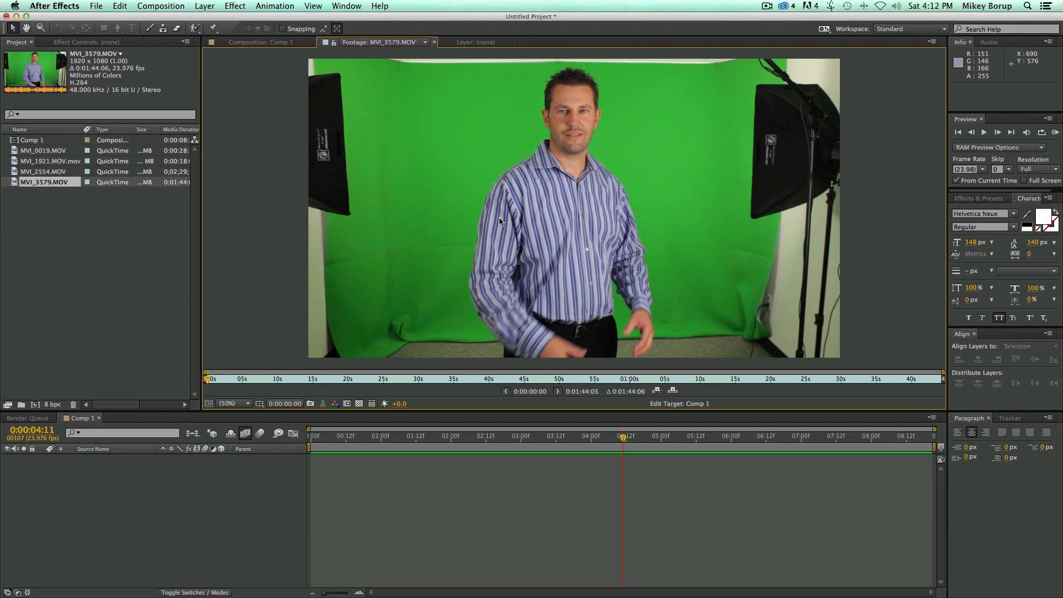
Step: Play the MVI_3579.MOV footage from about 49 seconds at 200% to examine noise in the green screen
left_click_drag(628, 379, 555, 378)
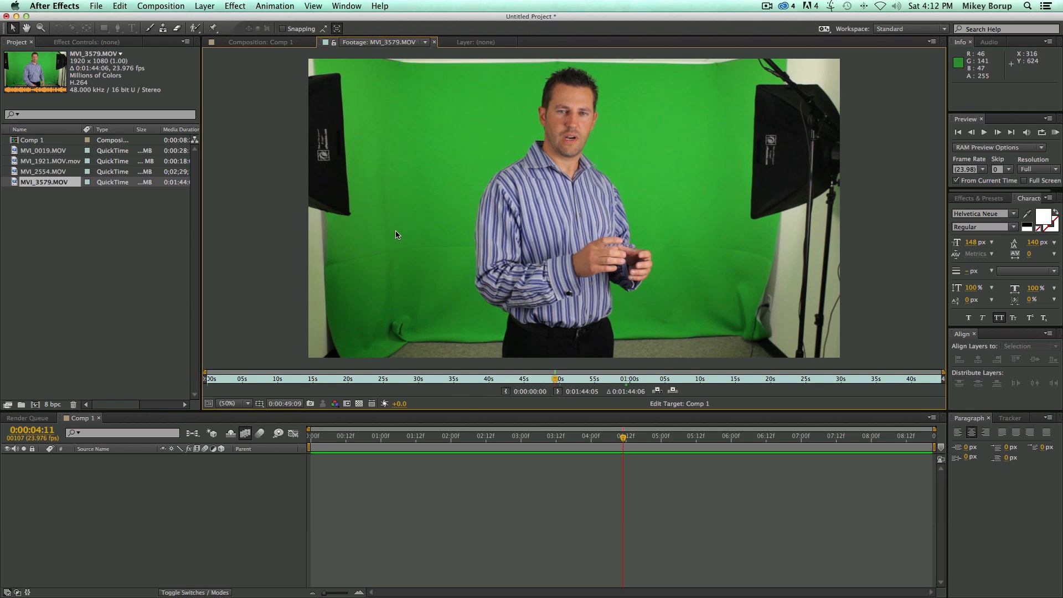
scroll(395, 235, "up", 4)
key("space")
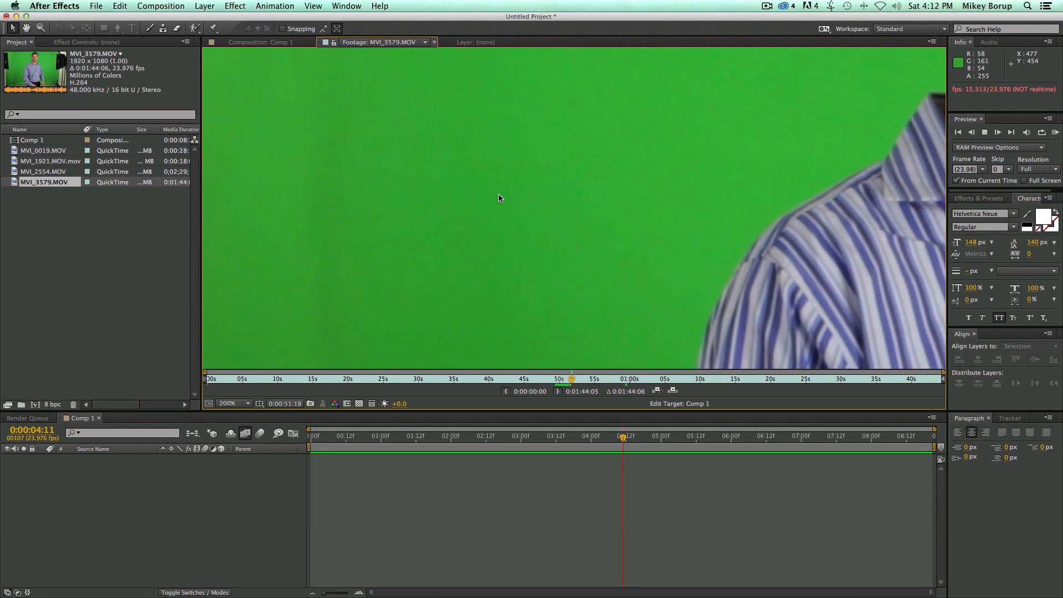
key("space")
key("space")
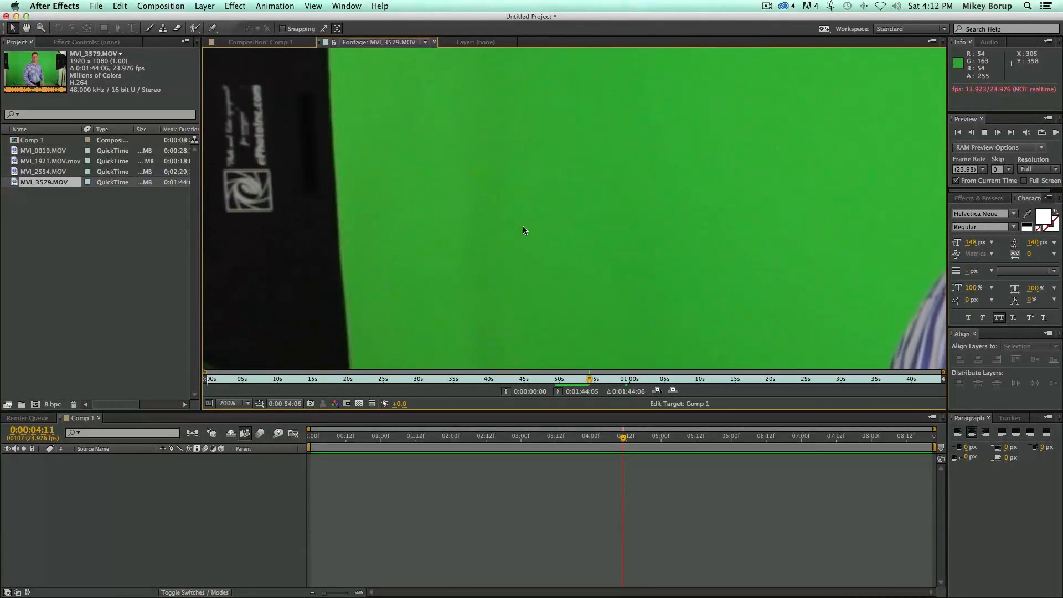
key("space")
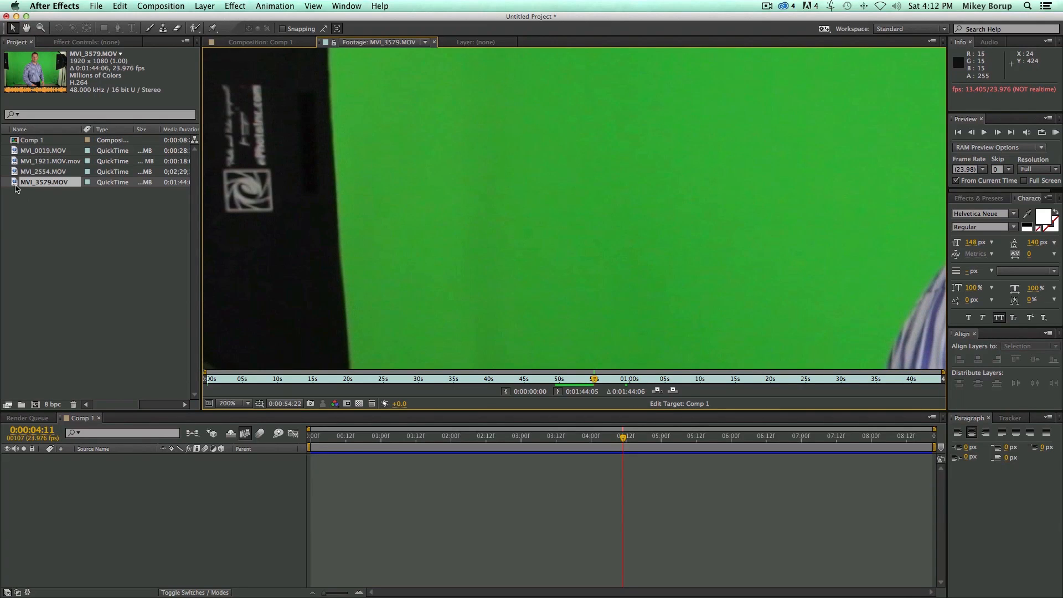
Step: Add MVI_3579.MOV to Comp 1 starting at 0:00:00:00 and move the layer to position 860, 510
left_click_drag(15, 185, 379, 532)
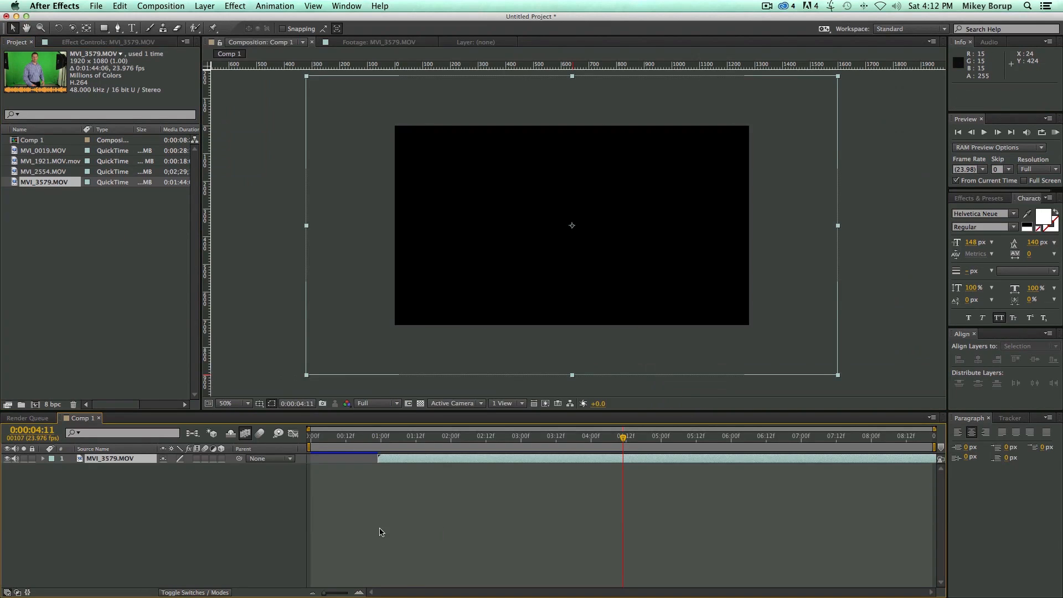
left_click_drag(511, 189, 571, 229)
left_click_drag(513, 440, 252, 443)
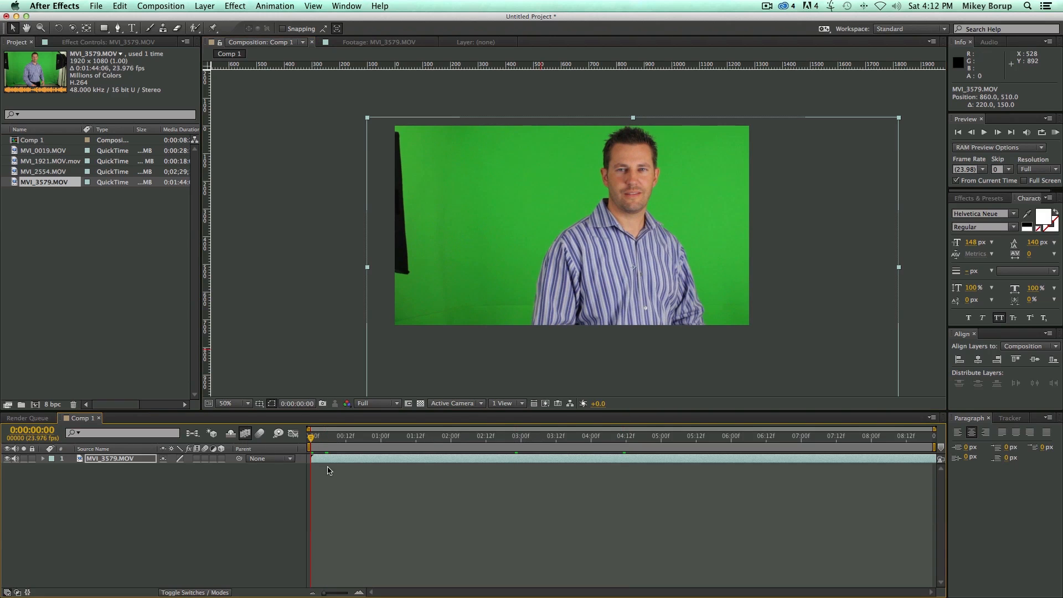
Step: Apply the Remove Grain effect to the MVI_3579.MOV layer and set its viewing mode to Final Output
left_click(353, 468)
left_click(350, 459)
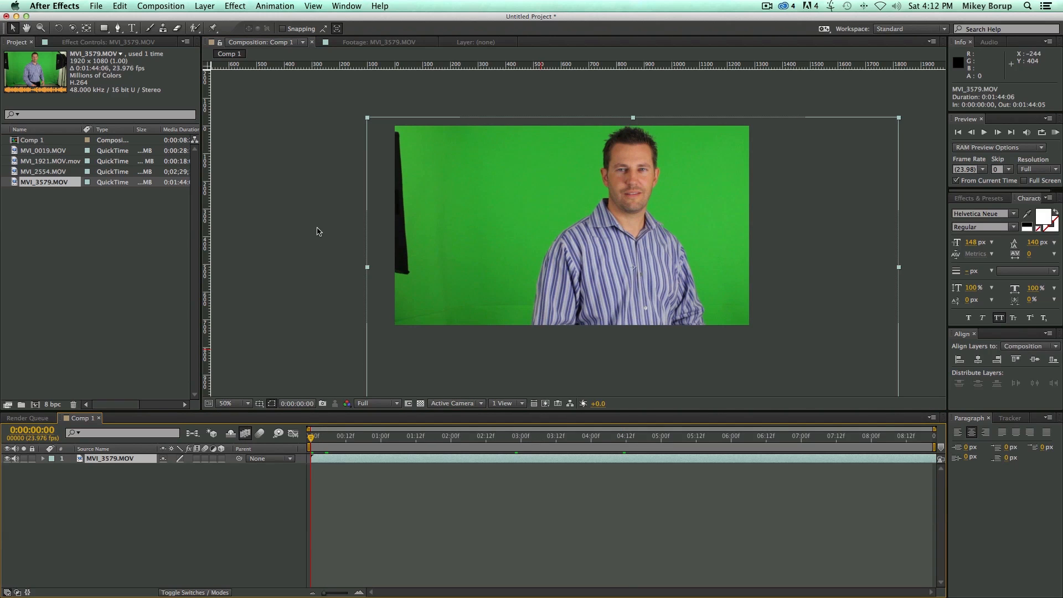
left_click(239, 6)
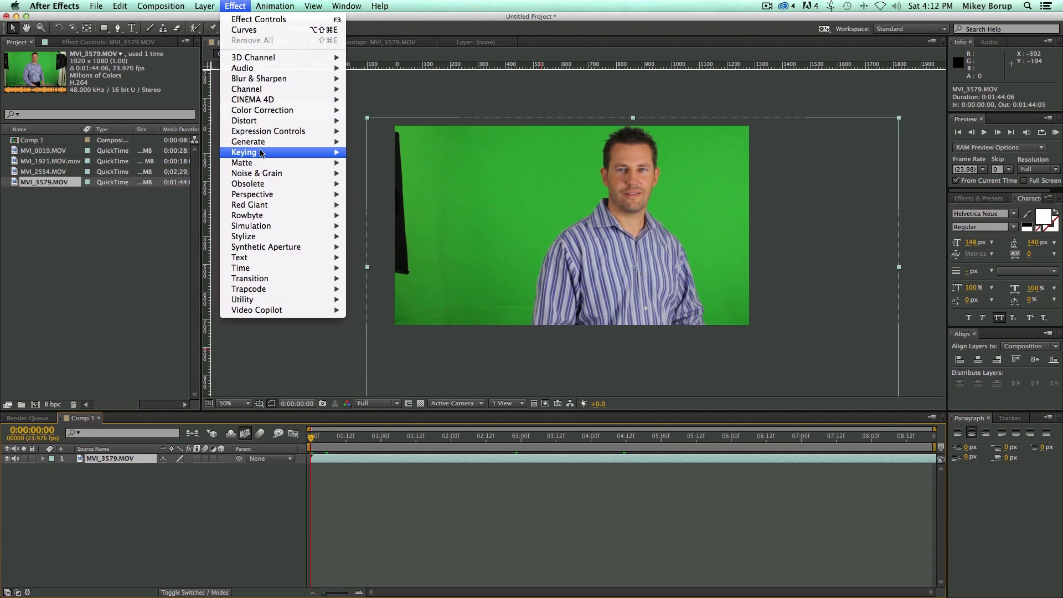
mouse_move(260, 176)
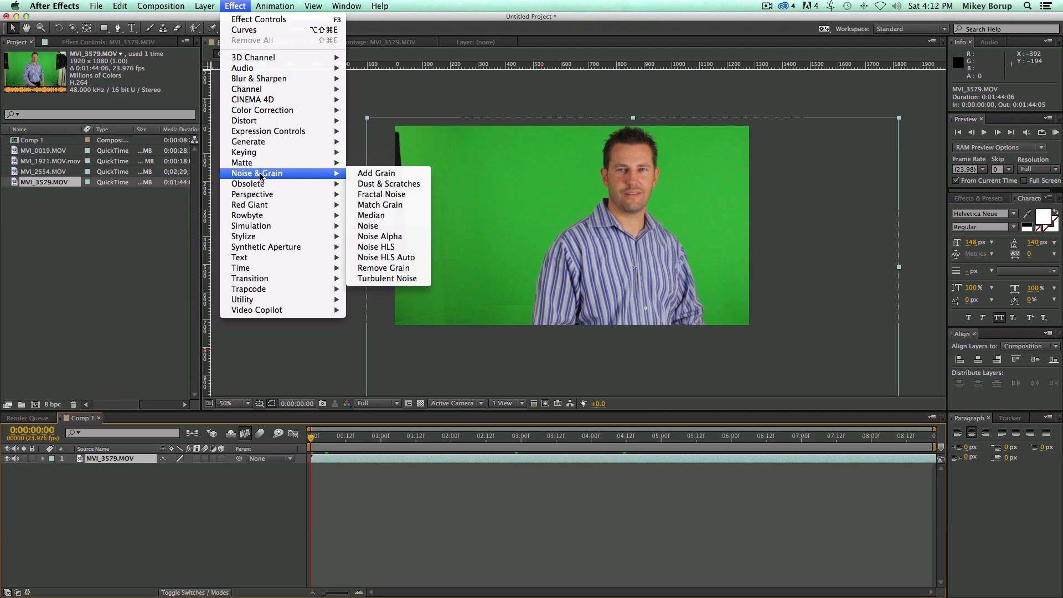
left_click(388, 268)
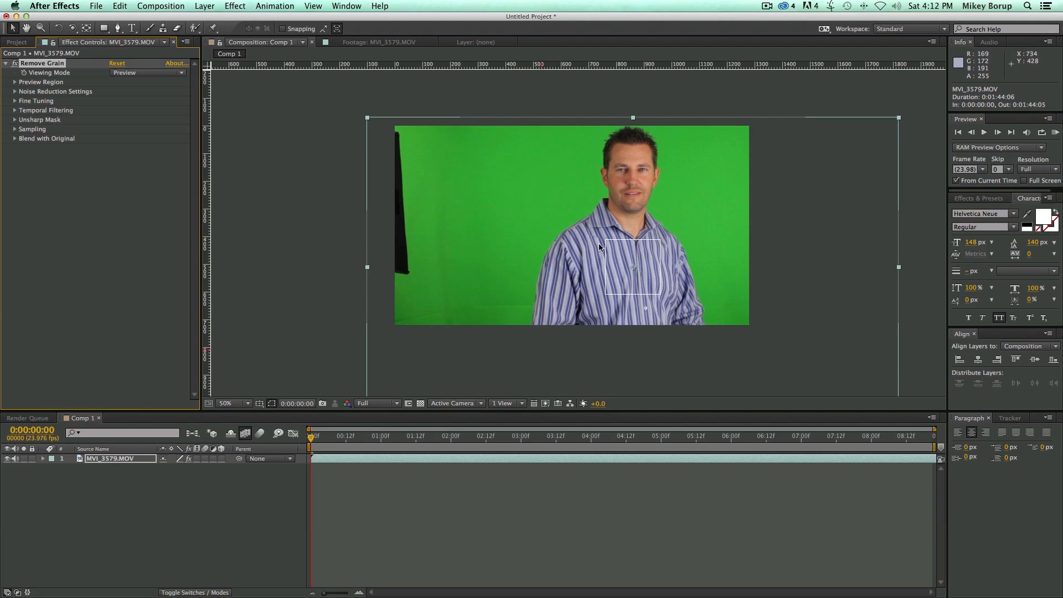
left_click(148, 73)
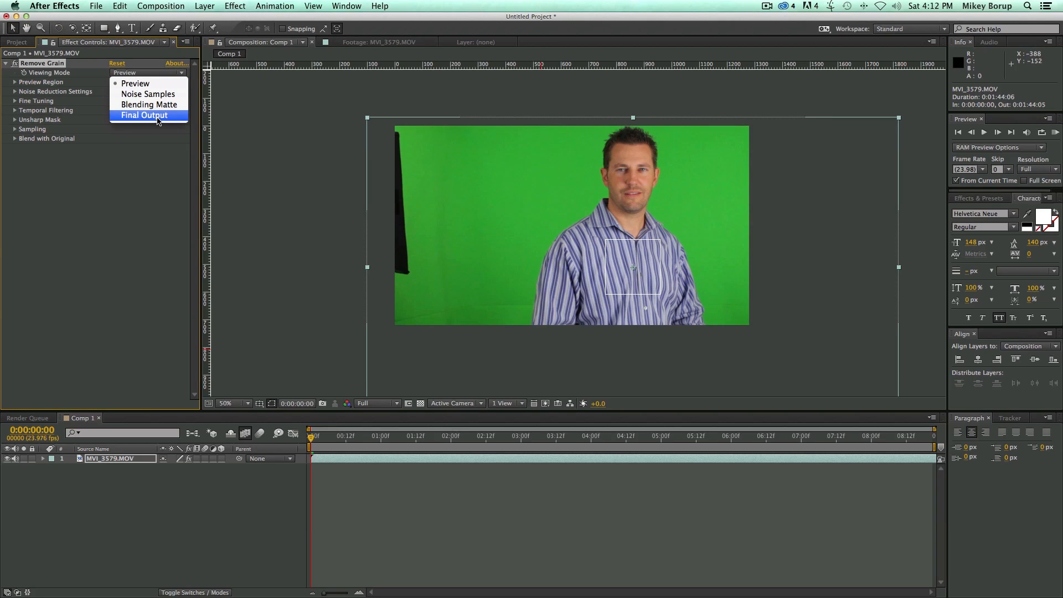
left_click(148, 115)
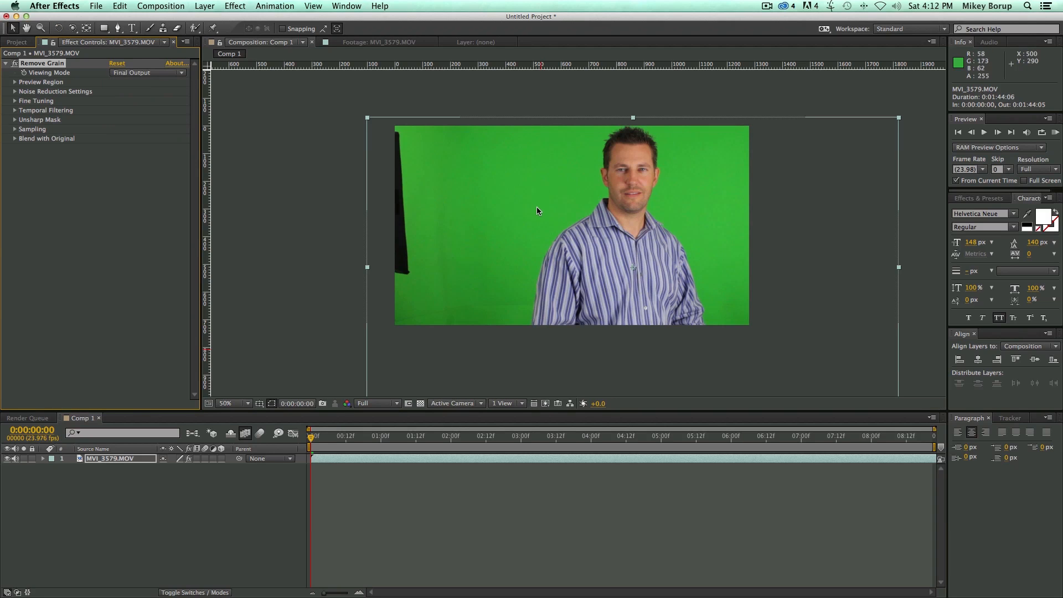
Step: Preview the first frames at 400% around the shoulder to examine the noise with Remove Grain on
scroll(569, 219, "up", 2)
scroll(569, 220, "up", 4)
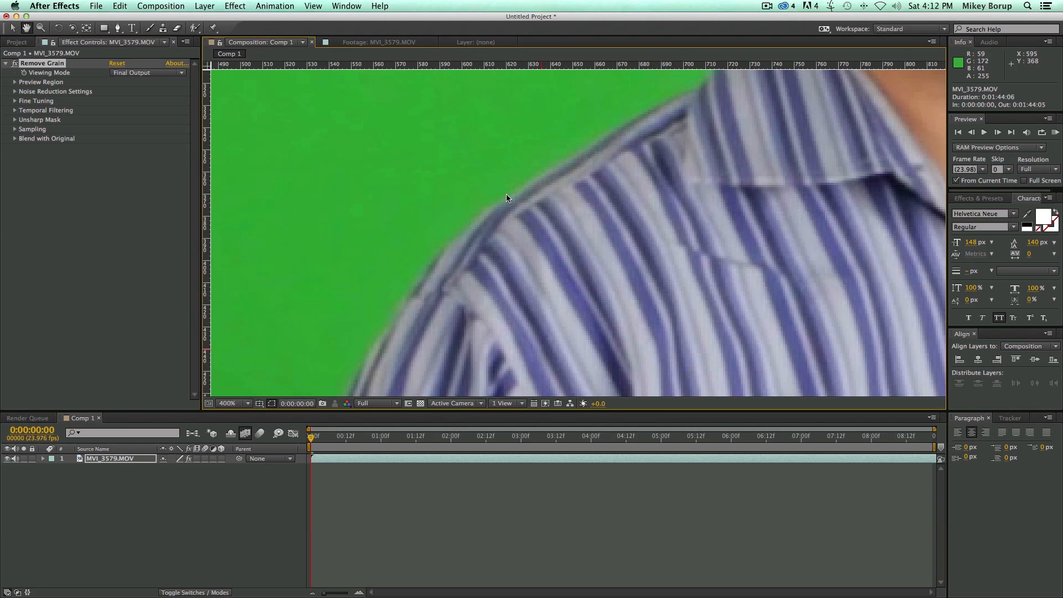
key("space")
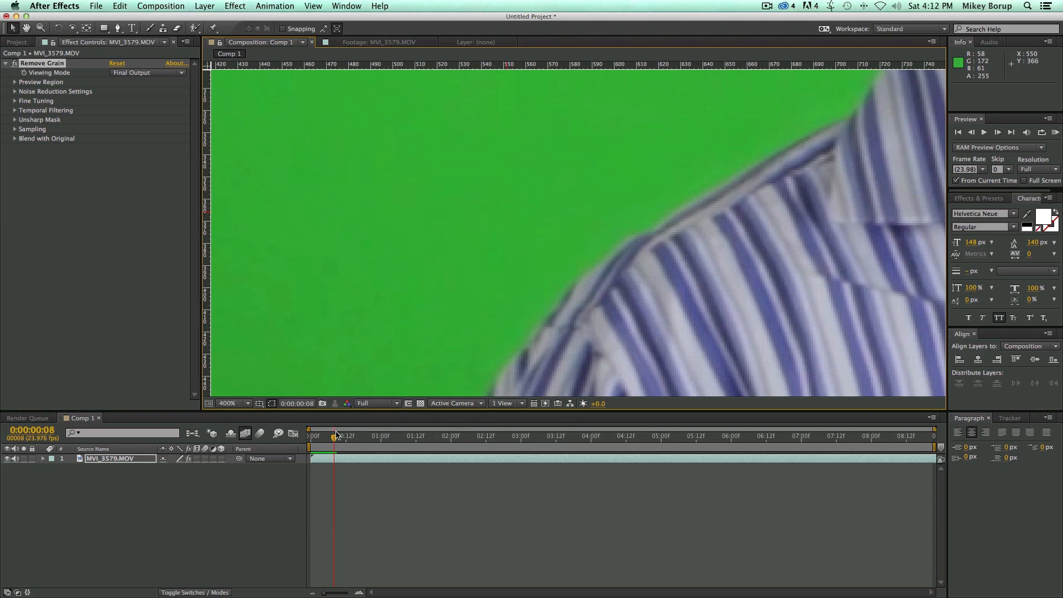
key("space")
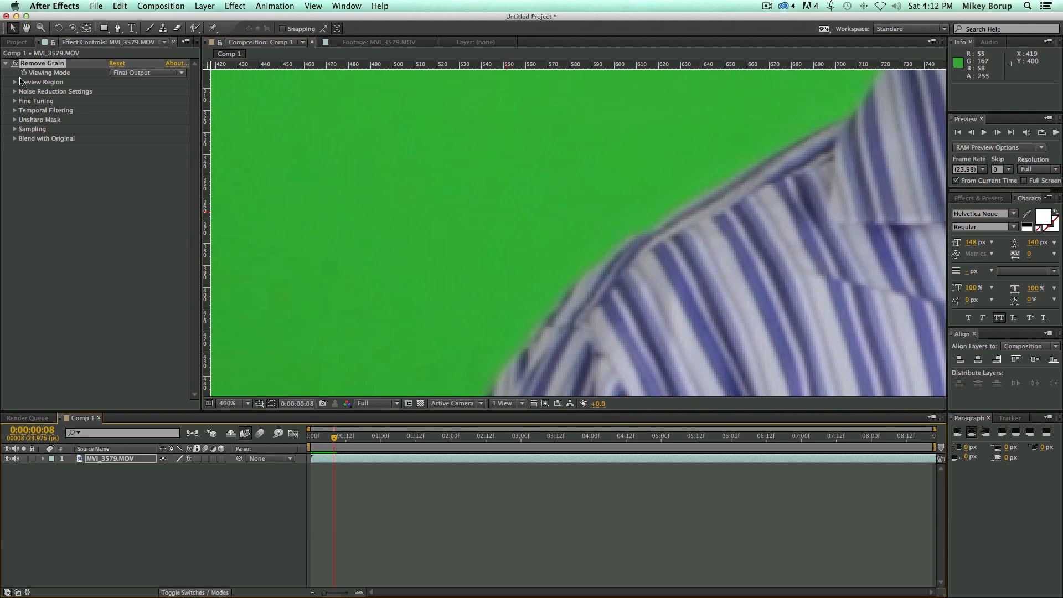
Step: Turn Remove Grain off and preview the clip from the start to examine the untreated green-screen noise
left_click(15, 63)
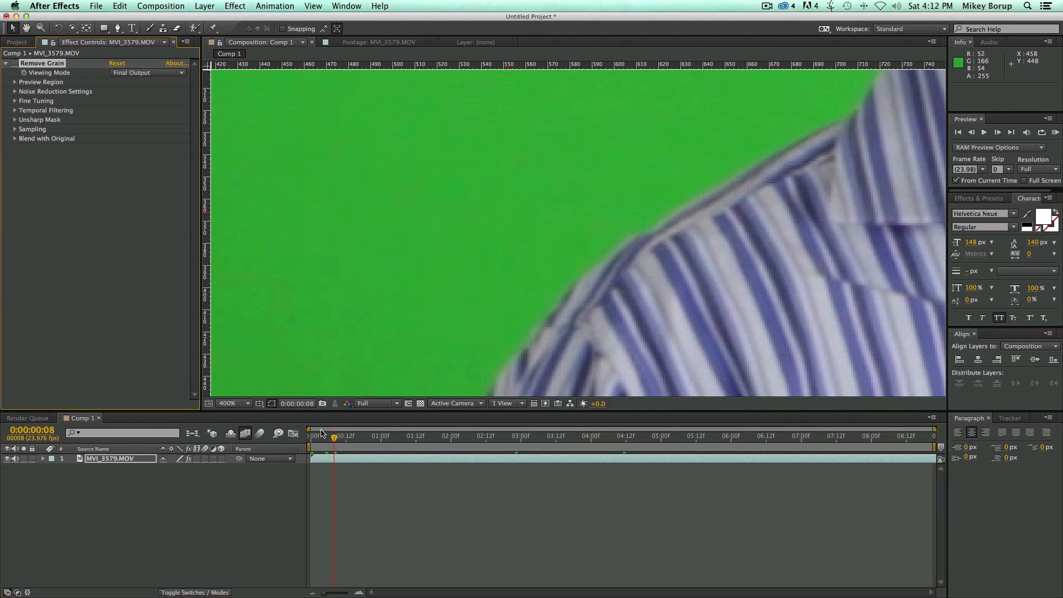
key("space")
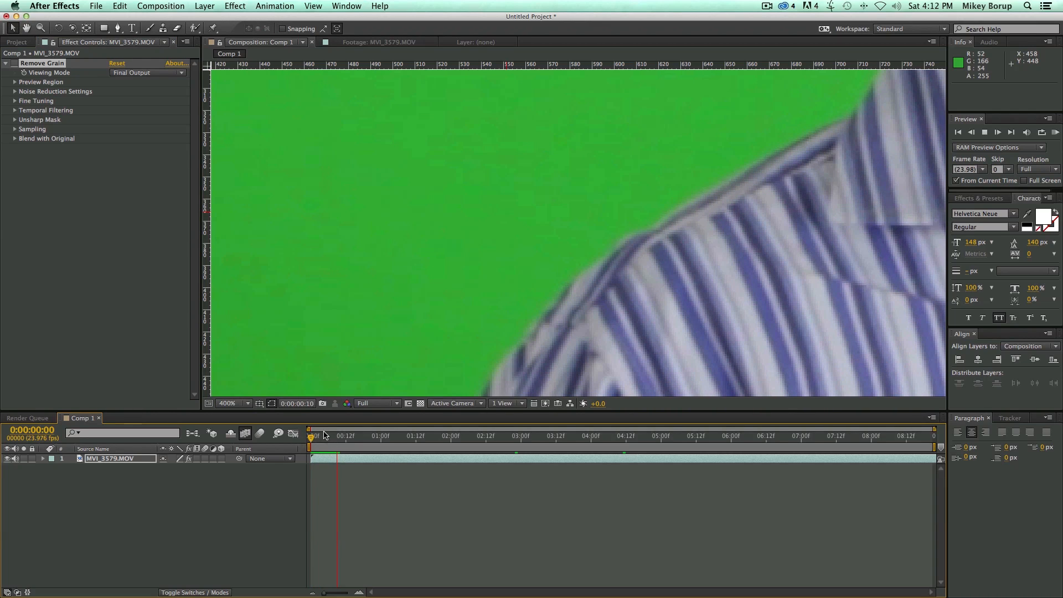
key("space")
left_click_drag(334, 437, 282, 437)
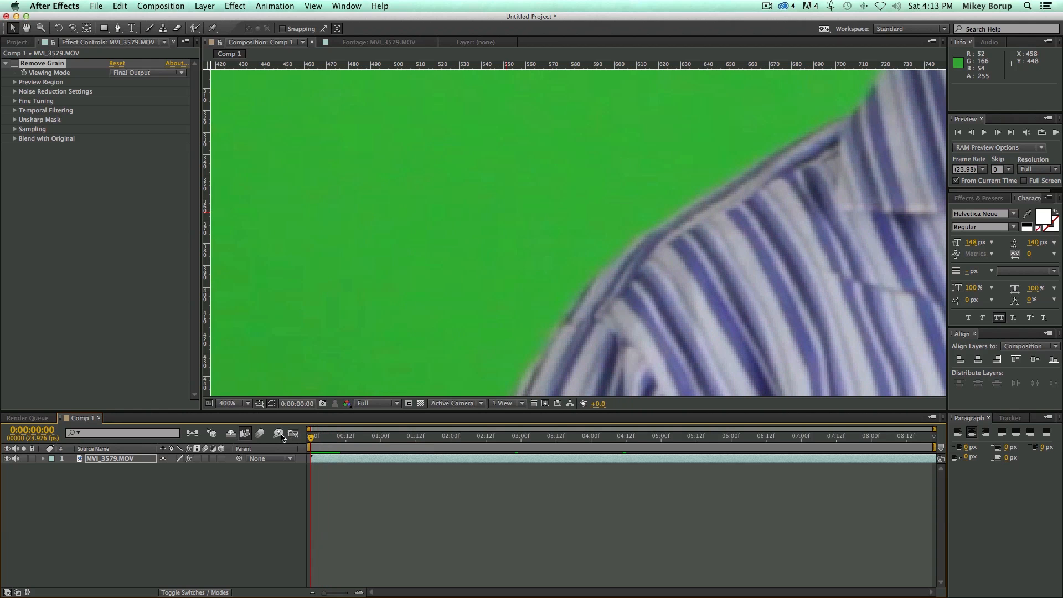
key("KP_0")
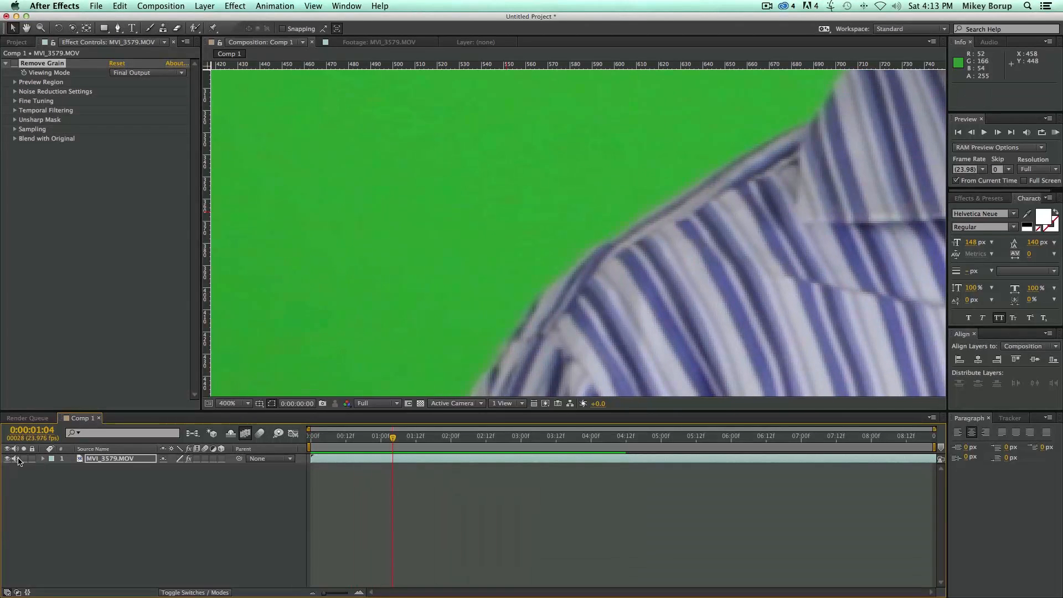
key("space")
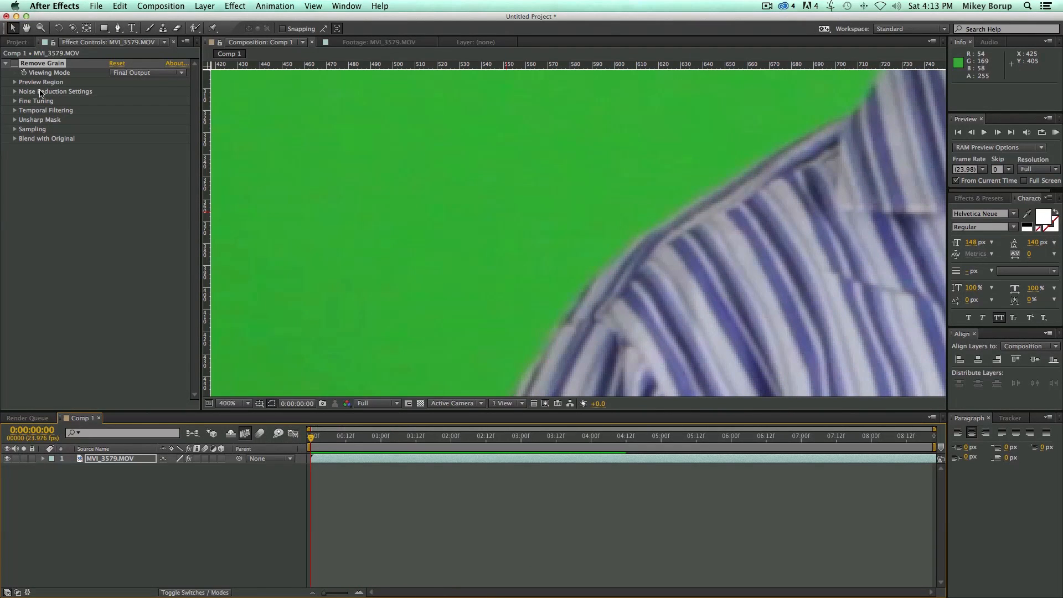
Step: Turn Remove Grain back on, preview the clip for comparison and return to the 100% view
left_click(15, 65)
key("space")
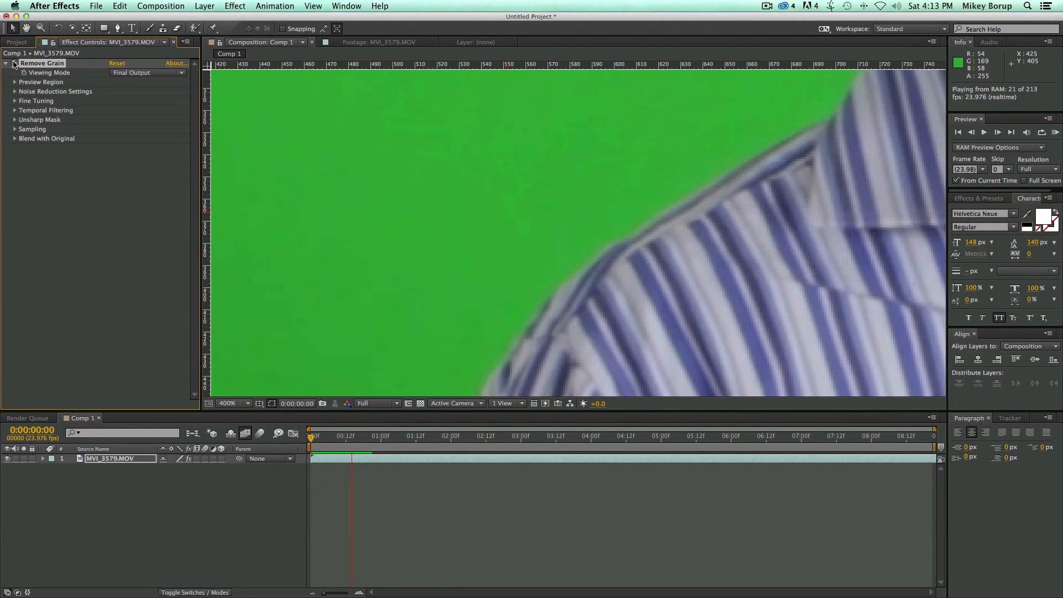
key("comma")
key("comma")
key("comma")
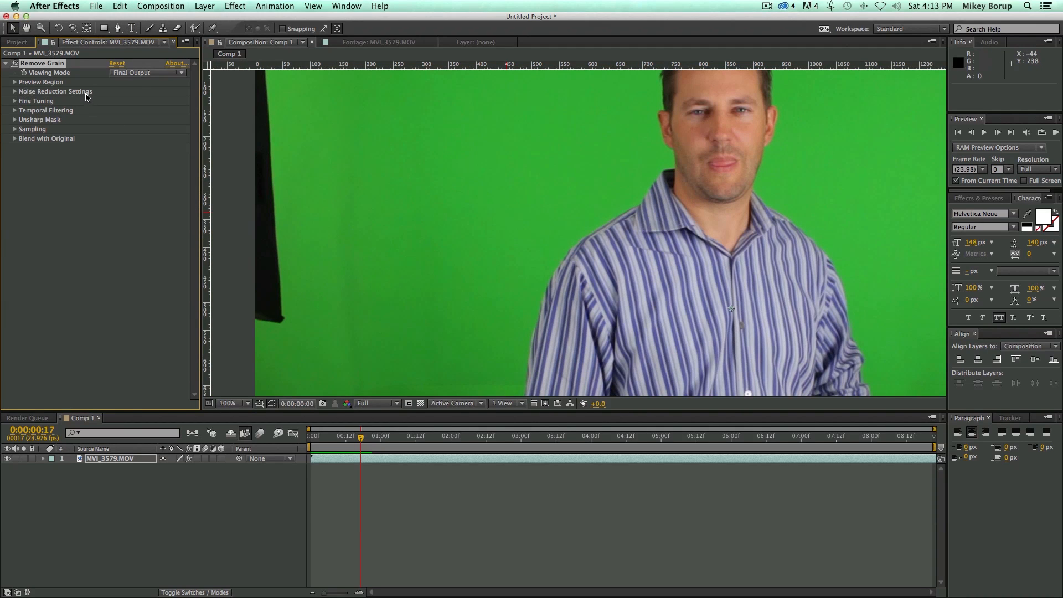
Step: Set Remove Grain's Noise Reduction to 6.160 and inspect the softening of the face up close
left_click(15, 92)
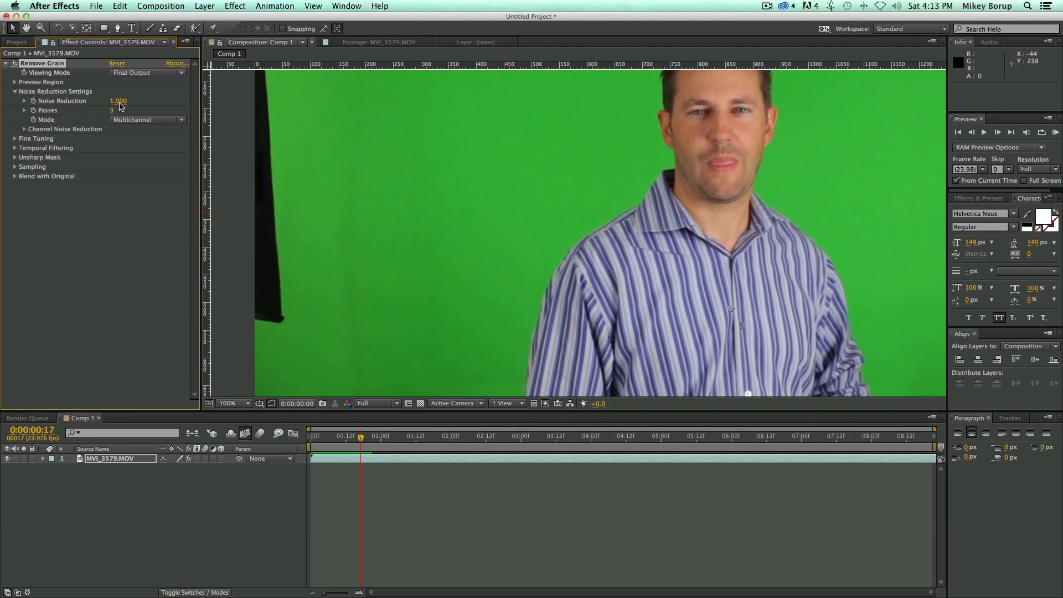
left_click_drag(113, 104, 174, 104)
left_click_drag(340, 123, 450, 125)
scroll(680, 198, "up", 5)
scroll(581, 178, "down", 6)
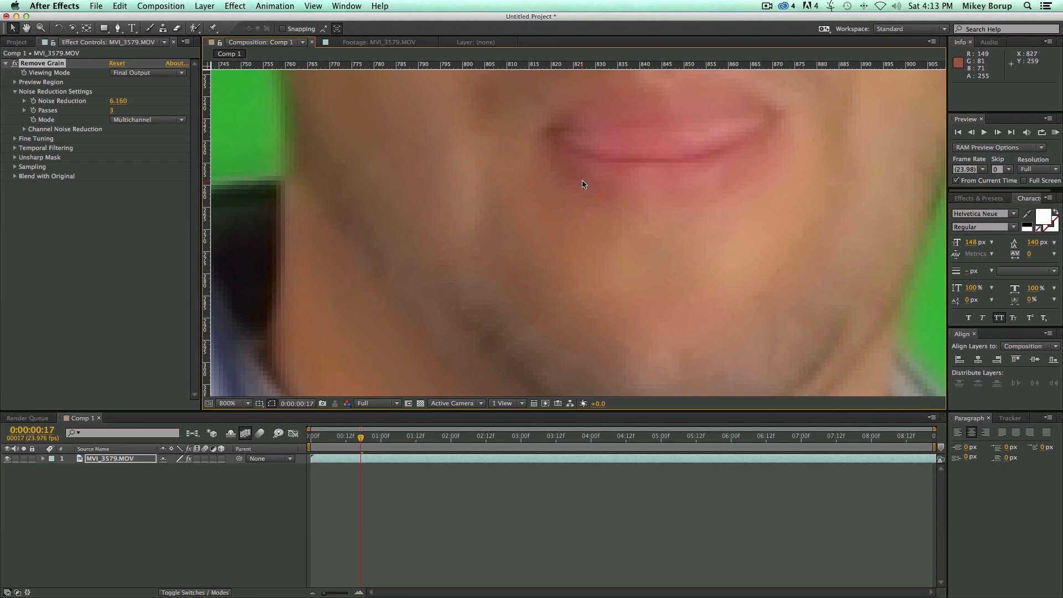
Step: Return to the 100% view and preview the clip from the start to examine the stronger noise reduction
scroll(624, 179, "up", 2)
key("v")
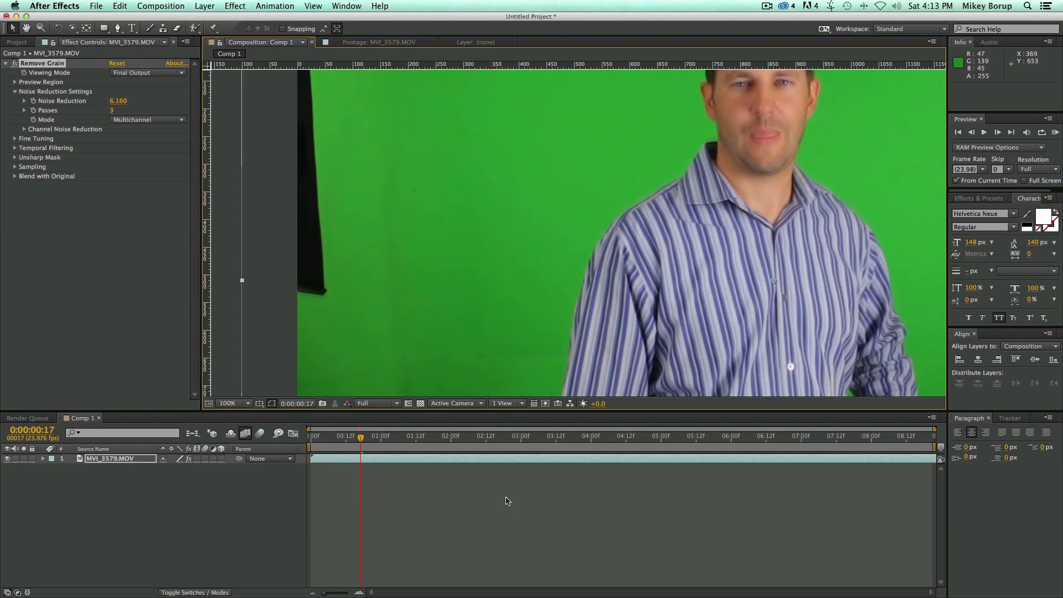
left_click_drag(360, 438, 309, 439)
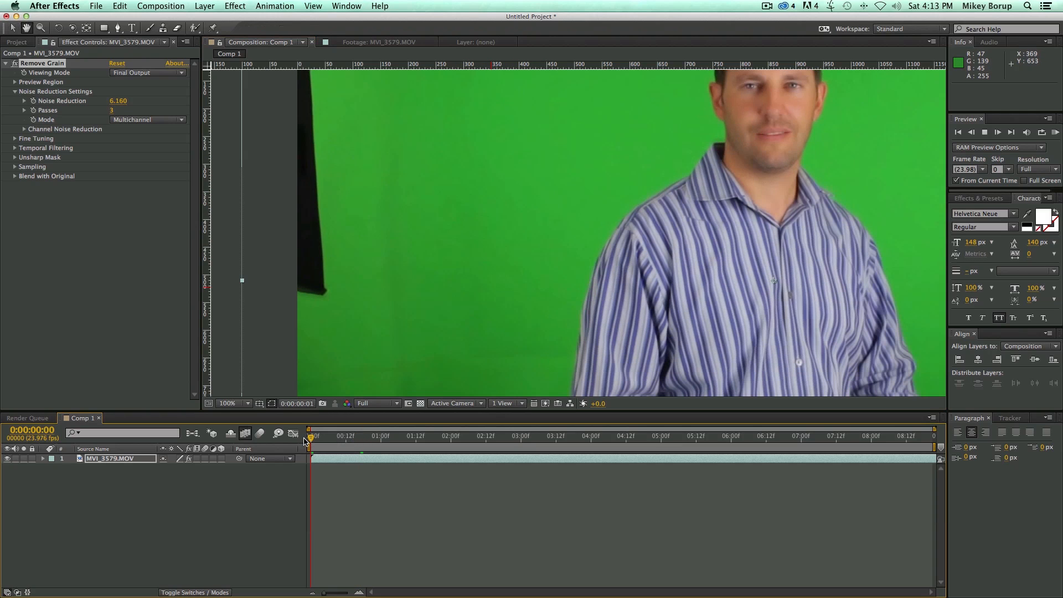
key("space")
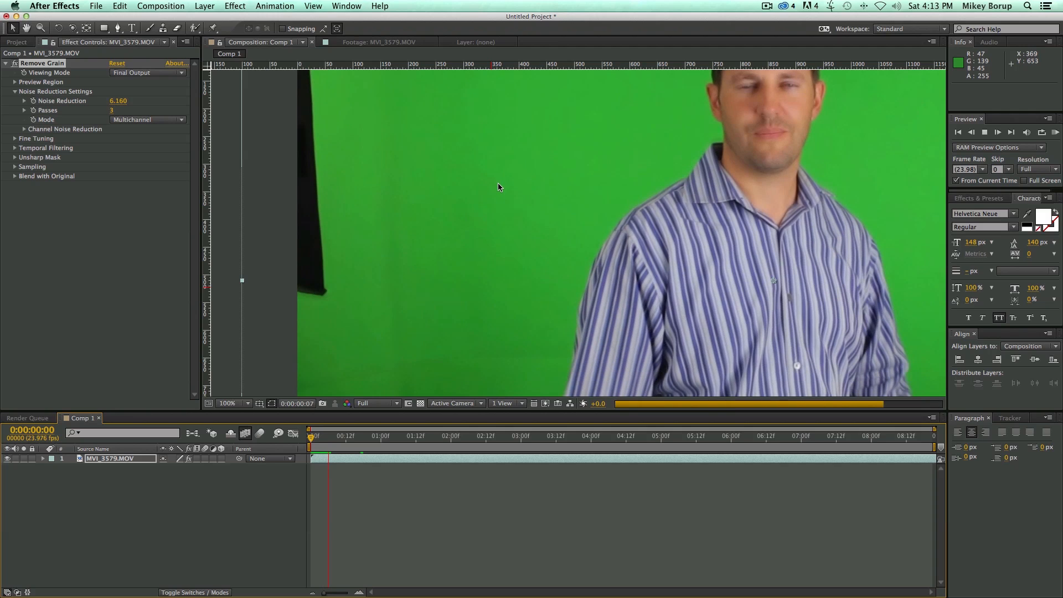
key("space")
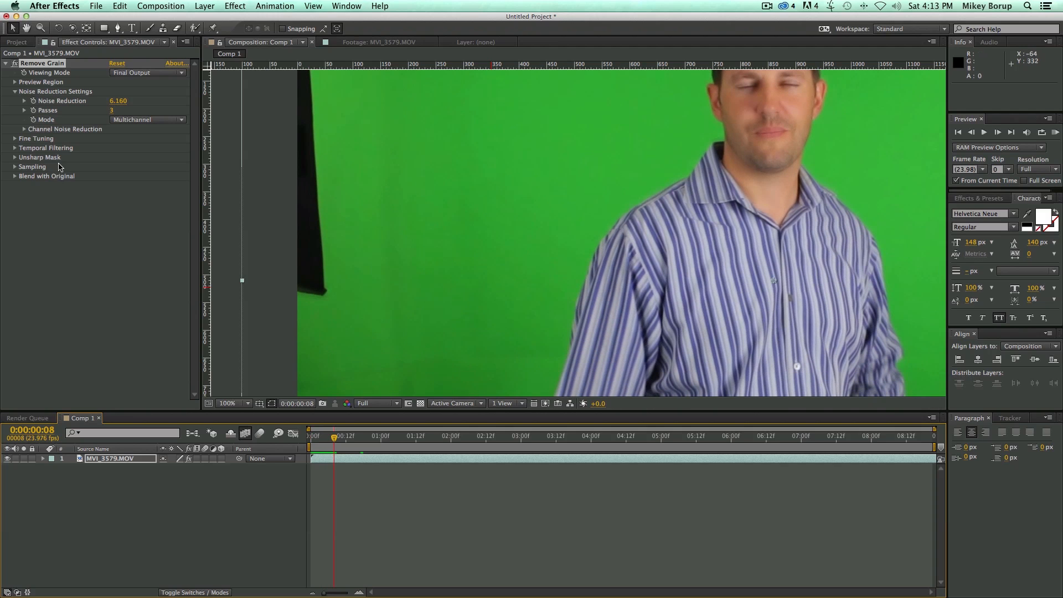
Step: Set Remove Grain's Unsharp Mask Amount to 2.570 and preview the sharpened subject
left_click(15, 158)
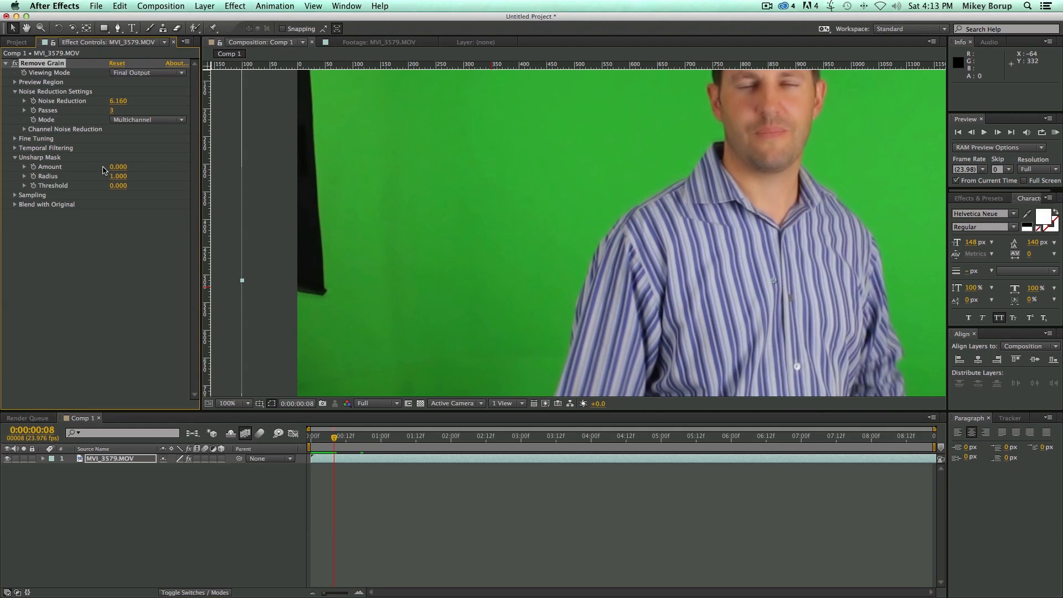
left_click_drag(122, 169, 160, 170)
left_click_drag(121, 169, 220, 171)
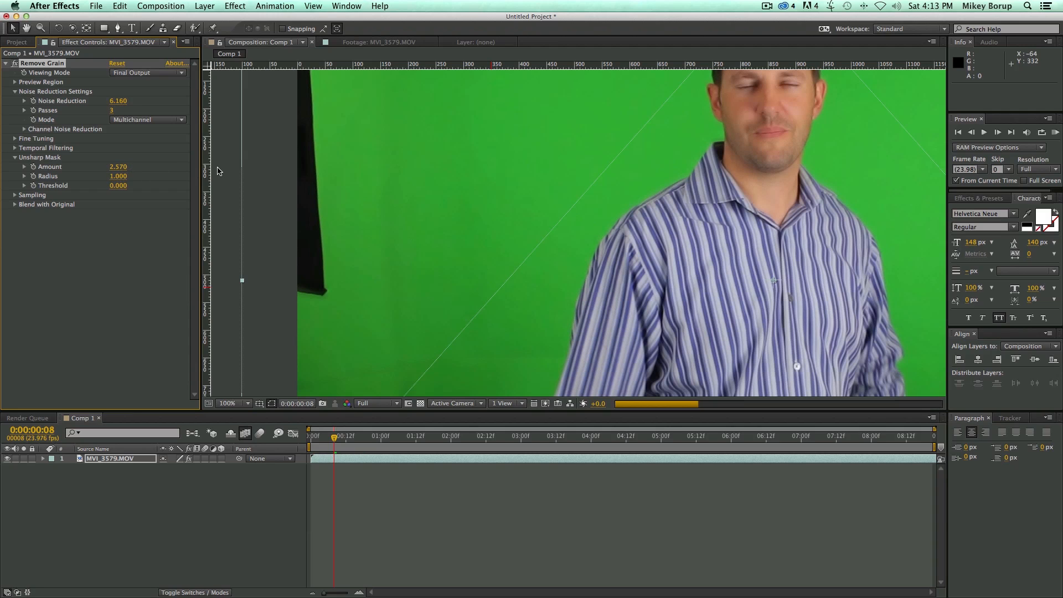
left_click_drag(701, 181, 603, 194)
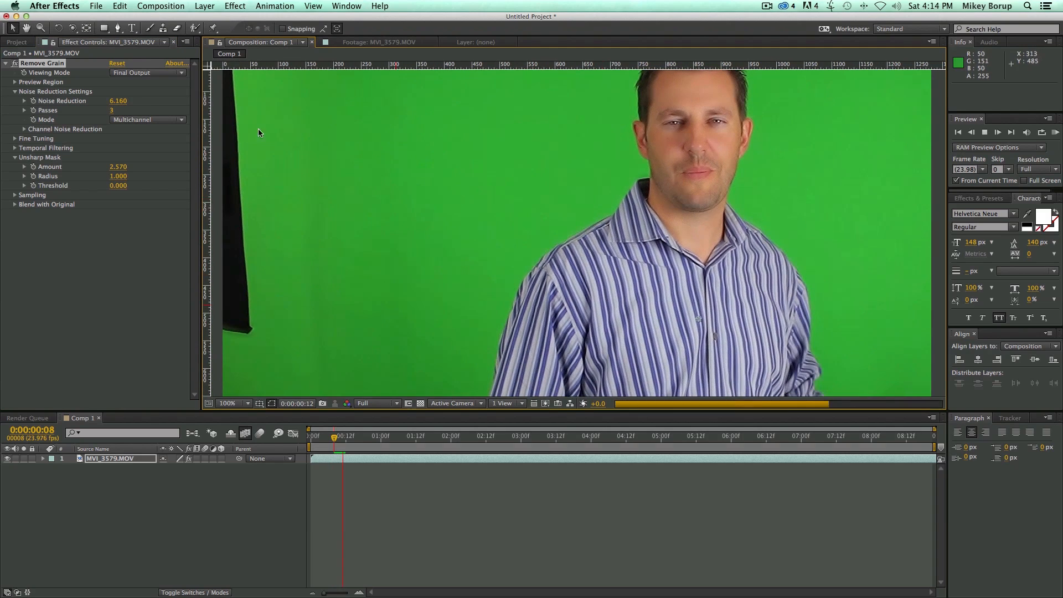
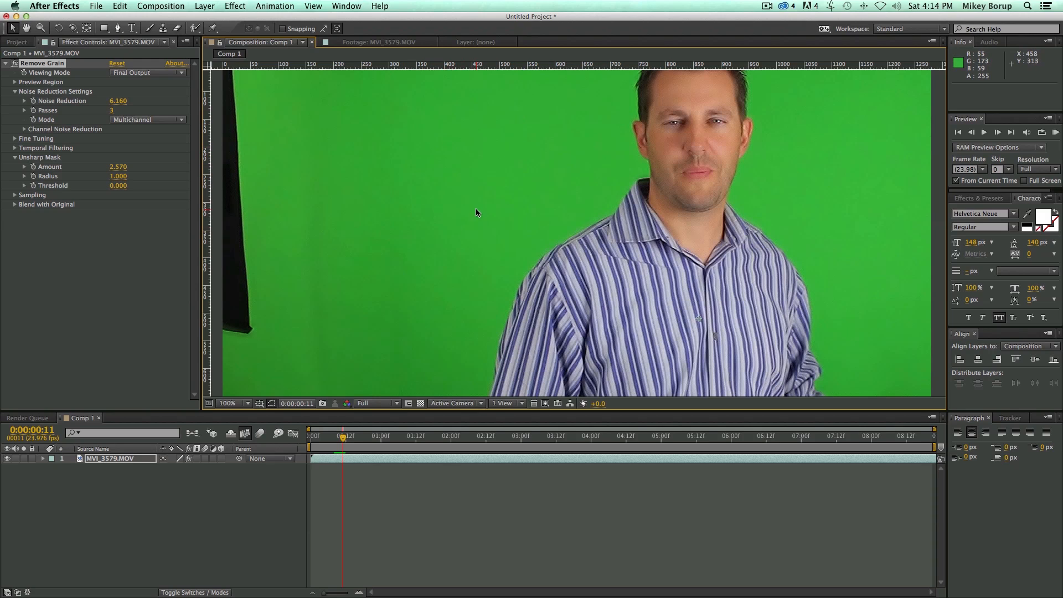
Step: Set Remove Grain's noise reduction Mode to Single Channel
left_click(25, 110)
left_click(23, 111)
left_click(23, 111)
left_click(24, 111)
left_click(142, 121)
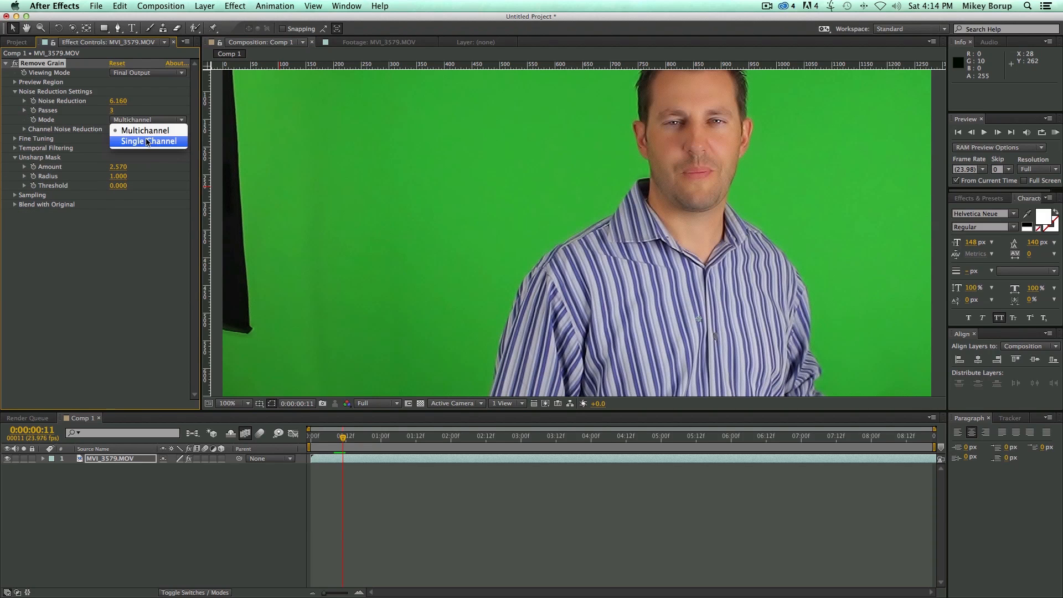
left_click(154, 142)
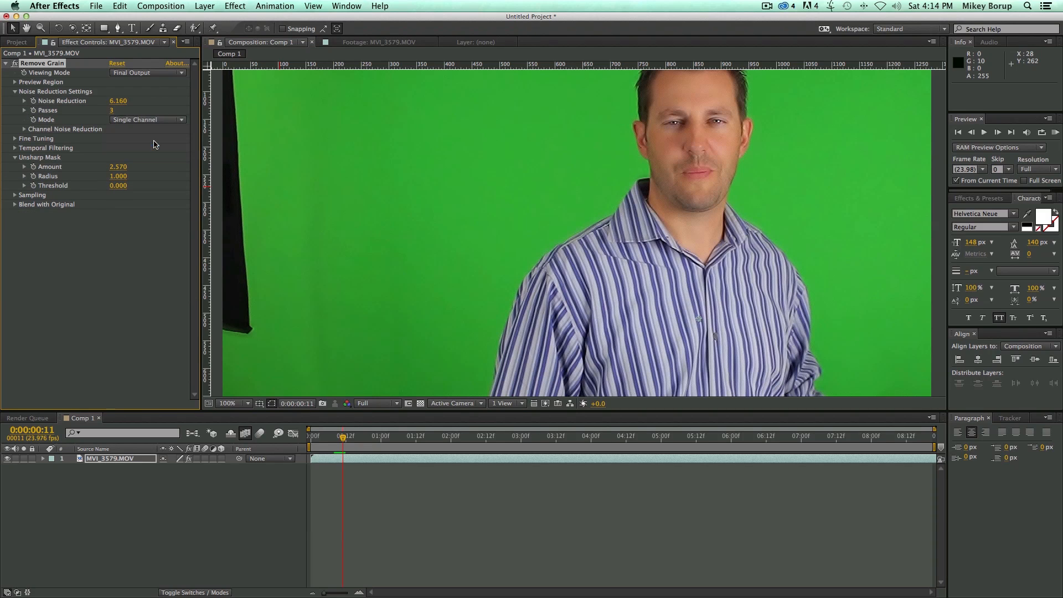
Step: Step through neighbouring frames and preview the clip from the start to examine the single-channel noise reduction
key("Page_Down")
key("Page_Down")
key("Page_Up")
key("Page_Up")
key("Page_Up")
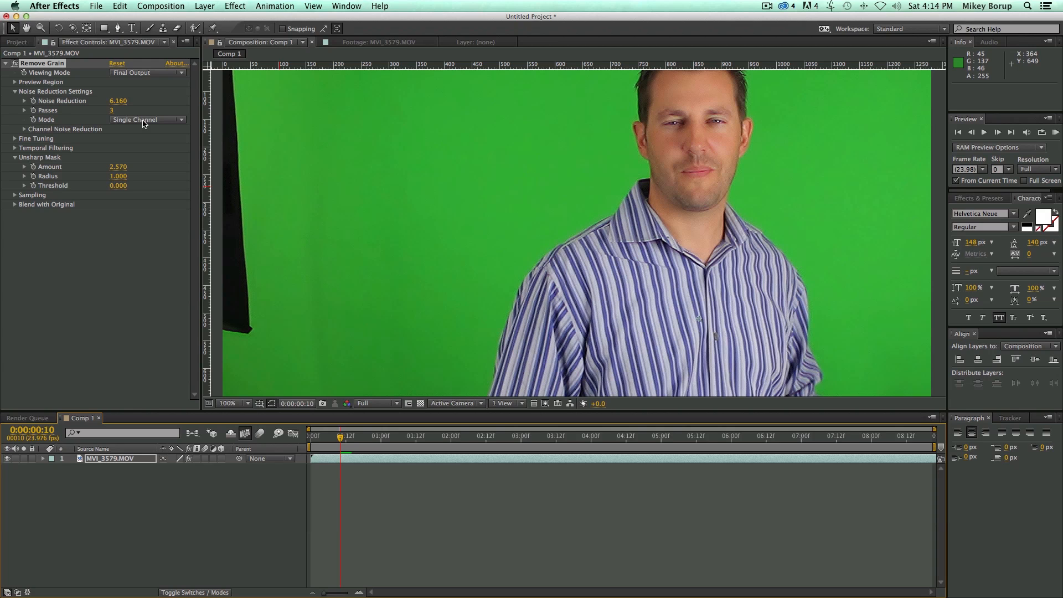
left_click_drag(340, 437, 309, 438)
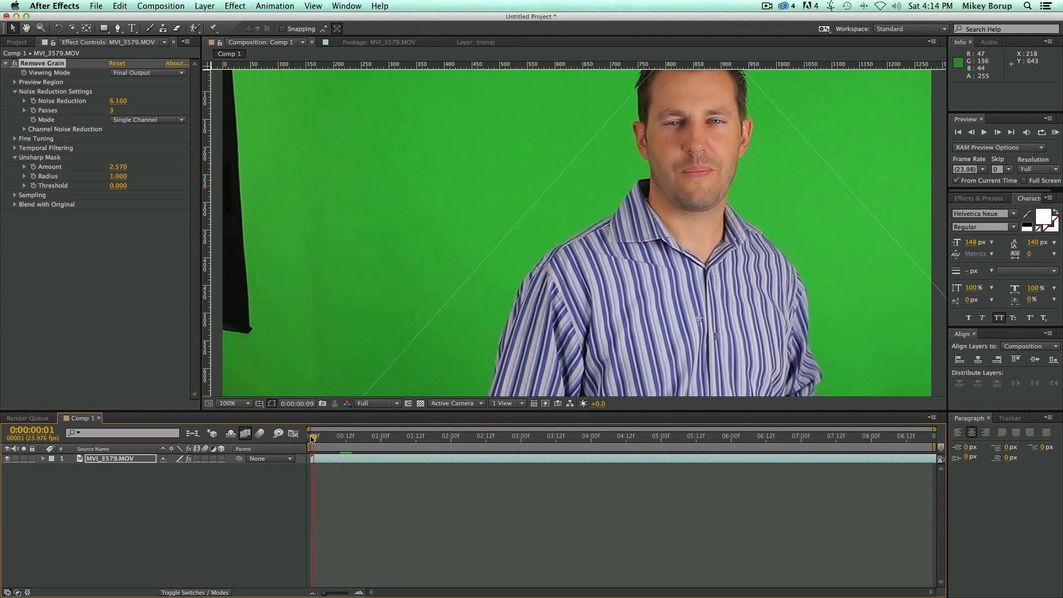
key("space")
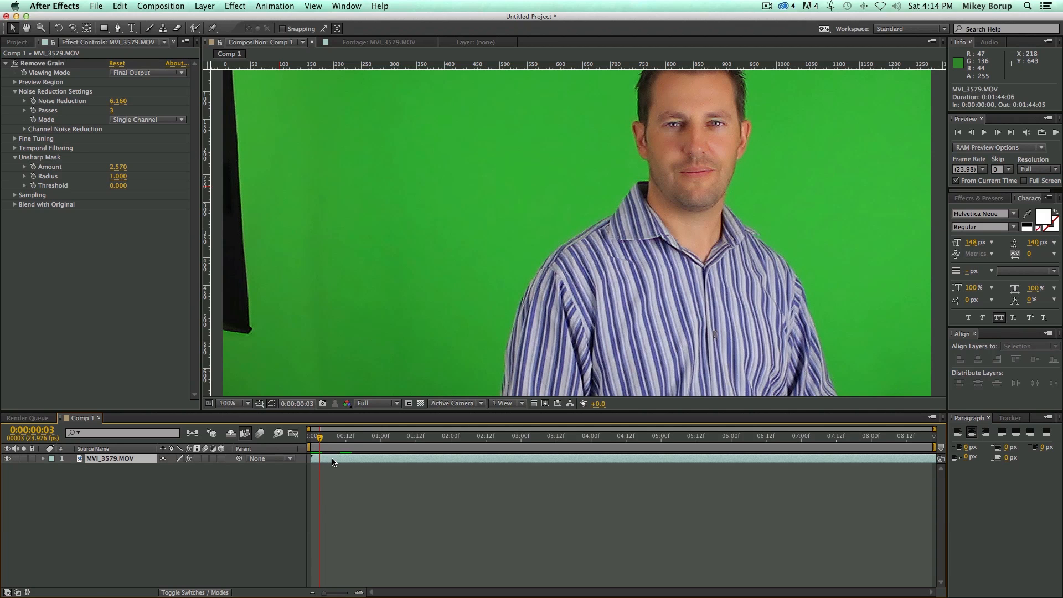
Step: Delete the Remove Grain effect and replace the MVI_3579.MOV layer in Comp 1 with MVI_1921.MOV.mov
left_click(61, 65)
key("Delete")
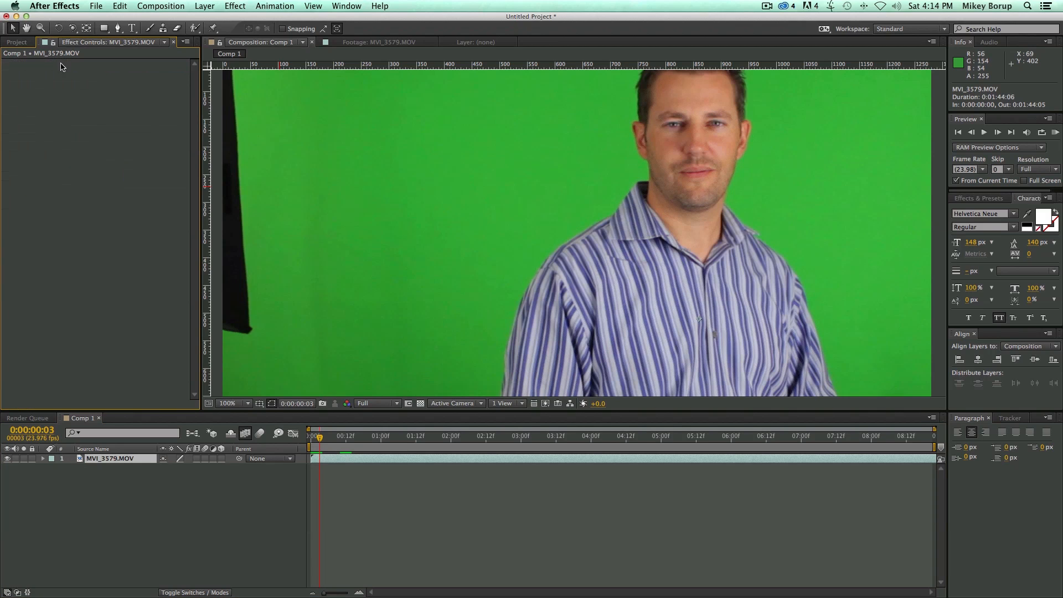
left_click_drag(347, 443, 310, 438)
key("comma")
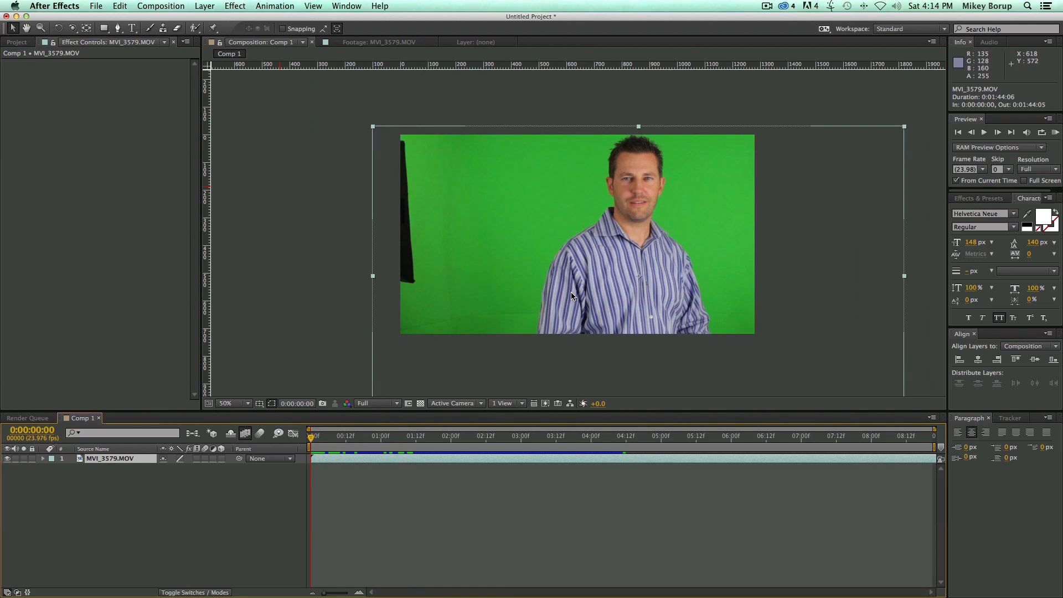
key("Delete")
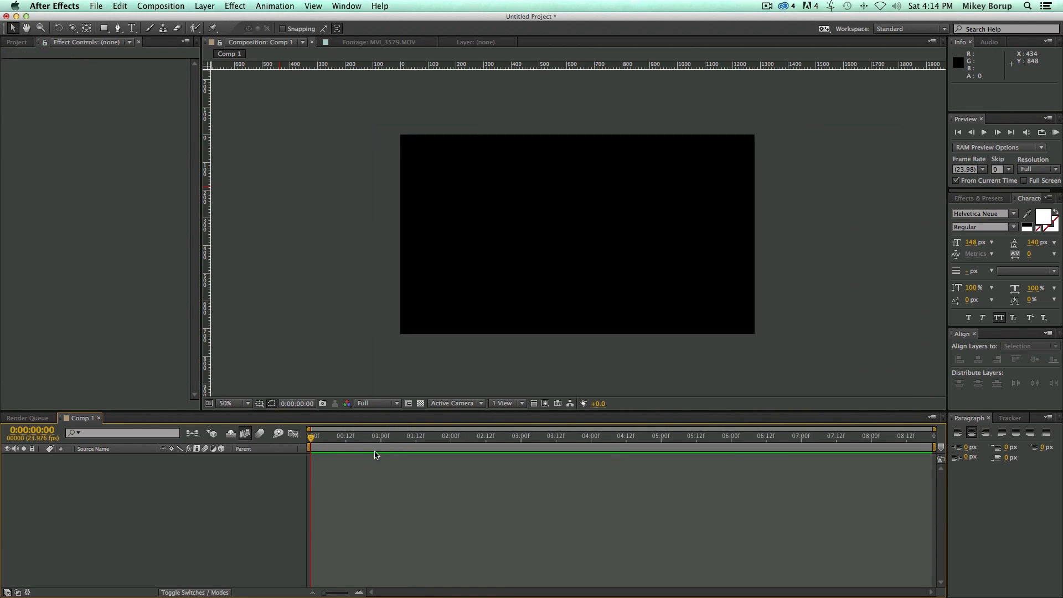
left_click(39, 161)
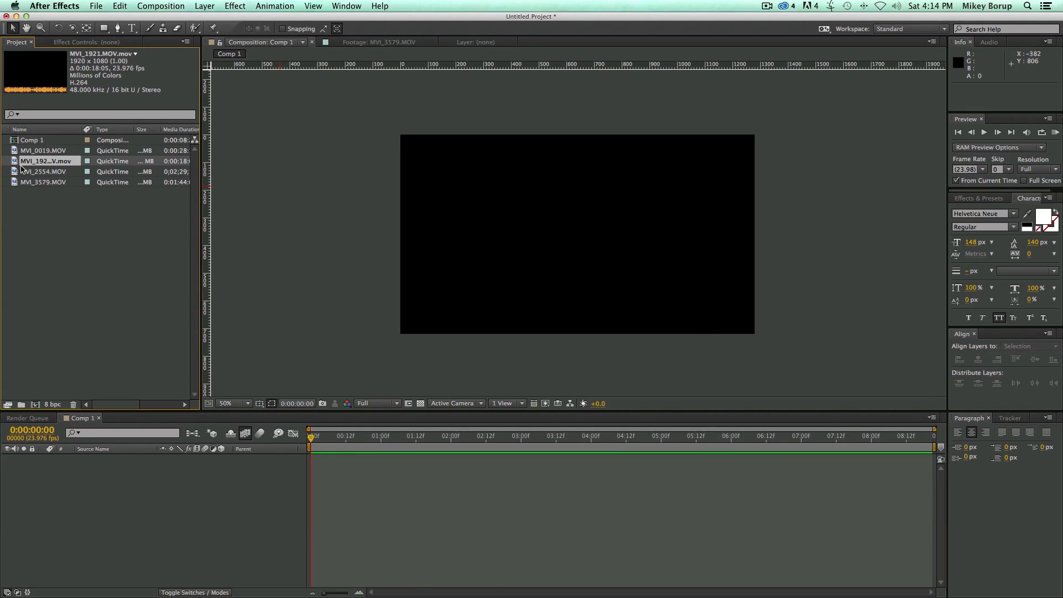
left_click_drag(22, 166, 472, 182)
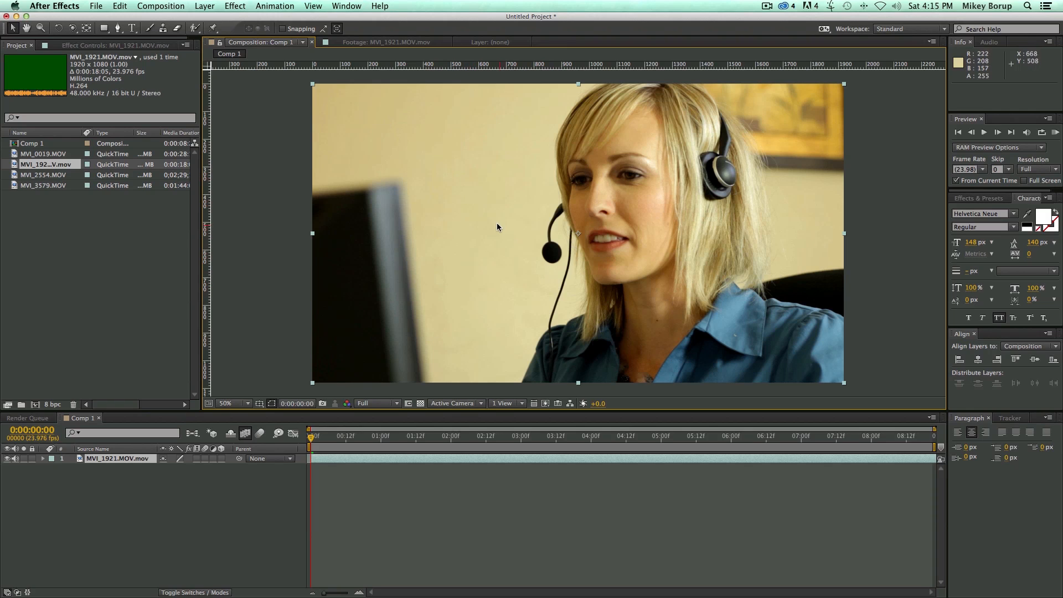
Step: Apply the Add Grain effect to MVI_1921.MOV.mov and set its Viewing Mode to Final Output
left_click(236, 7)
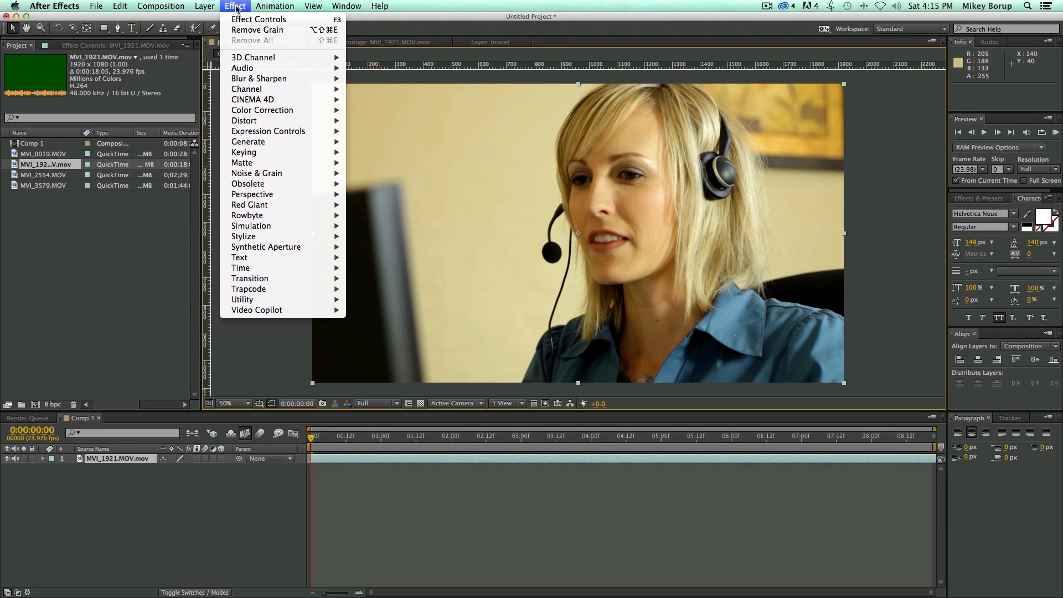
mouse_move(245, 90)
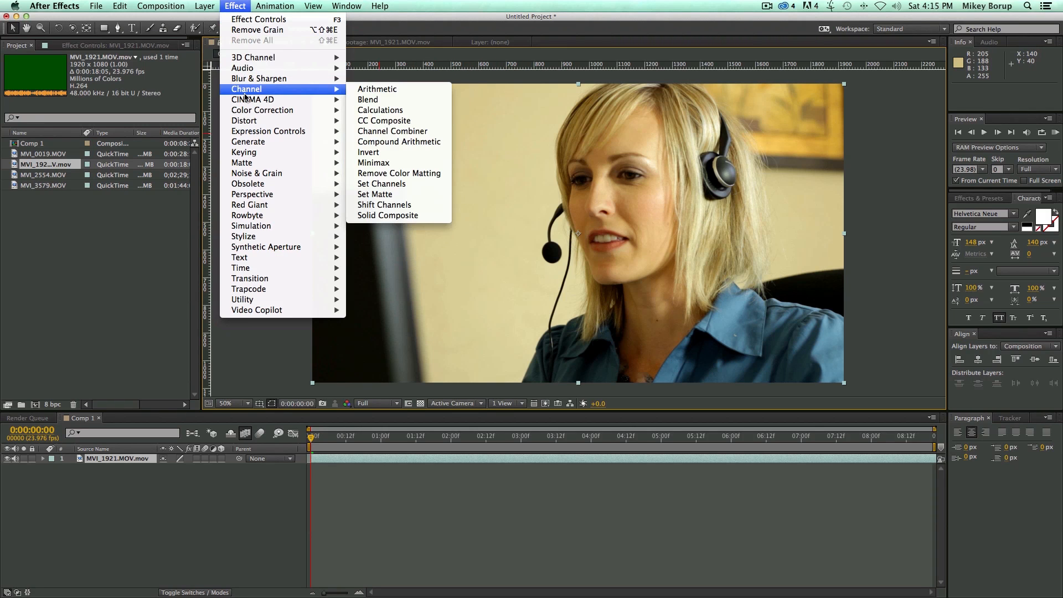
mouse_move(258, 174)
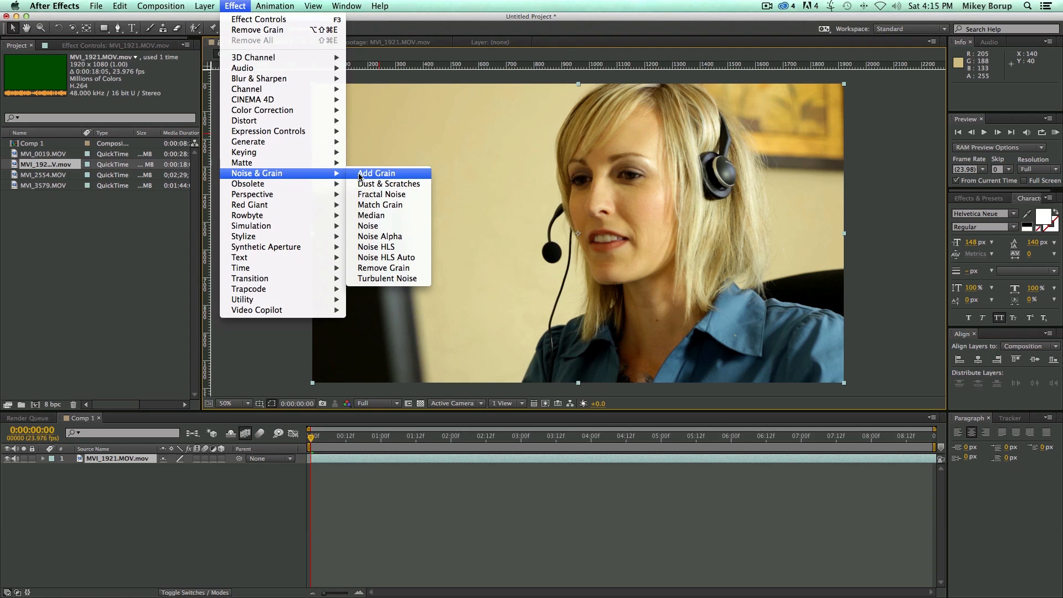
left_click(357, 173)
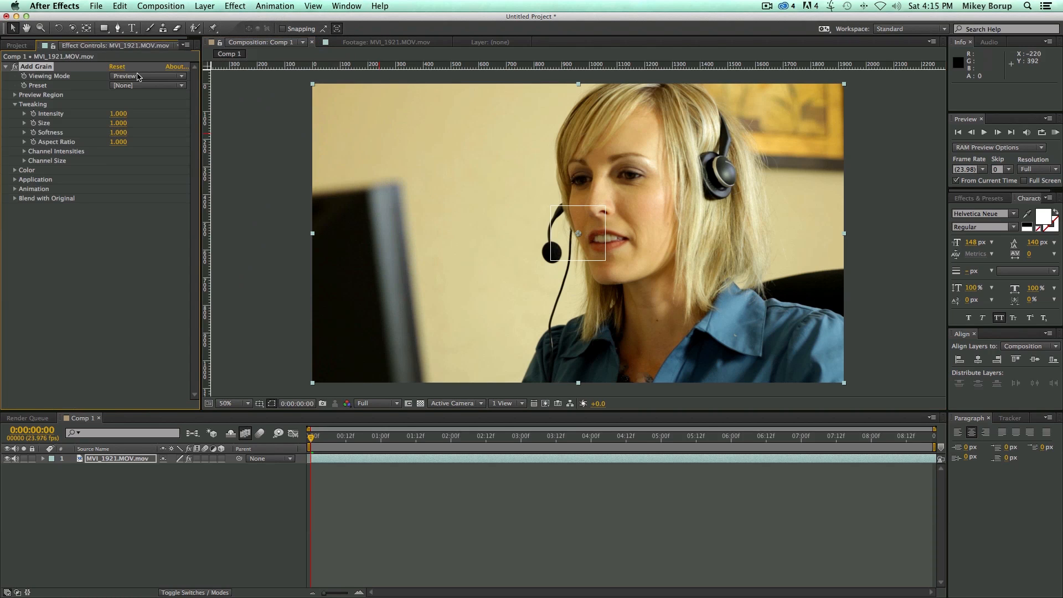
left_click(138, 77)
left_click(151, 109)
key("period")
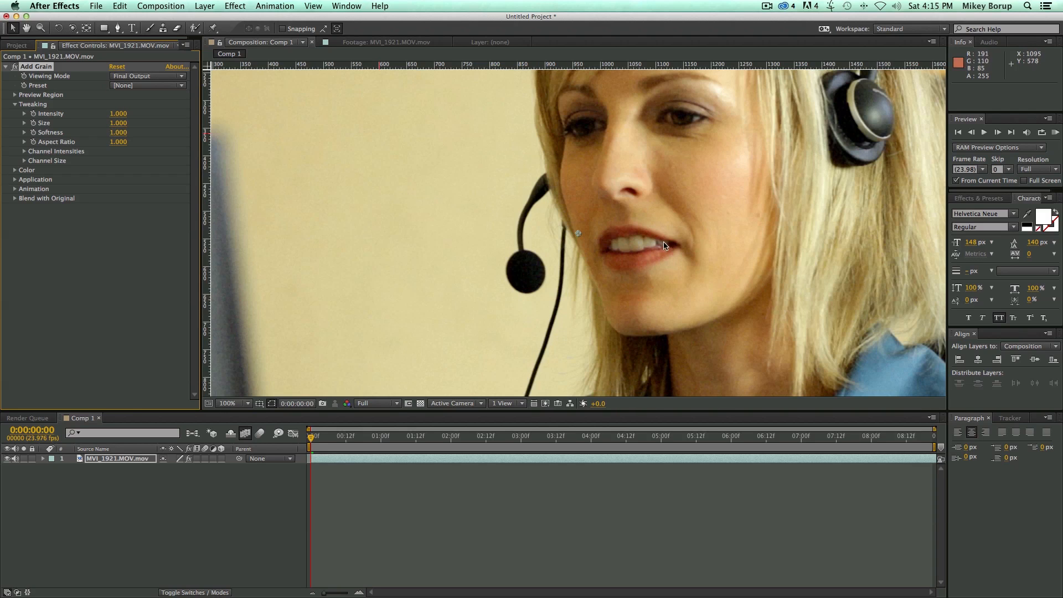
left_click(142, 77)
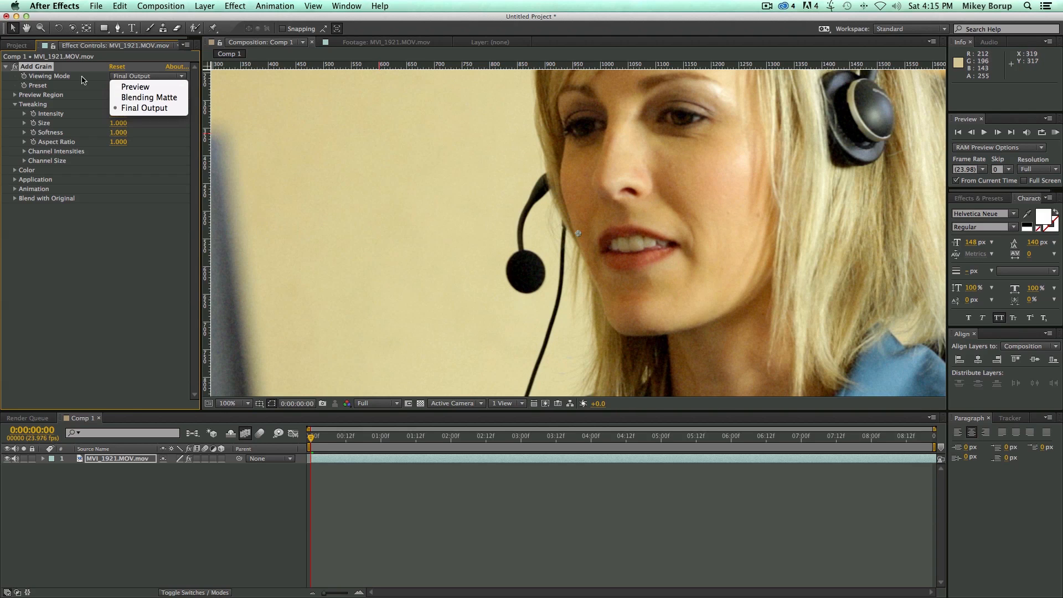
left_click(178, 231)
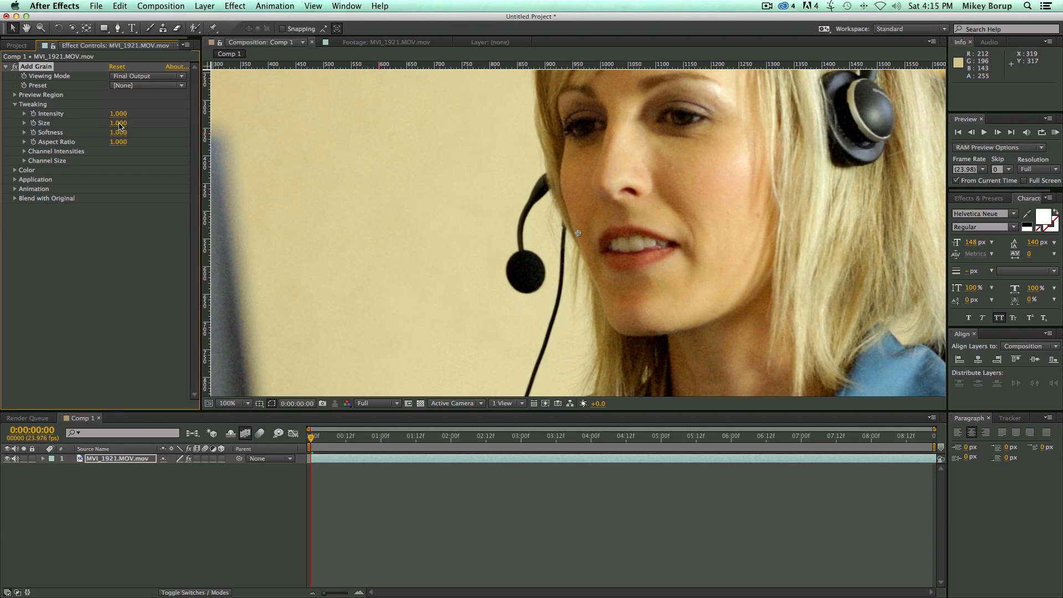
Step: Try a grain Size of 4.800, undo it, and raise Add Grain's Intensity to 5.800
left_click_drag(133, 125, 141, 126)
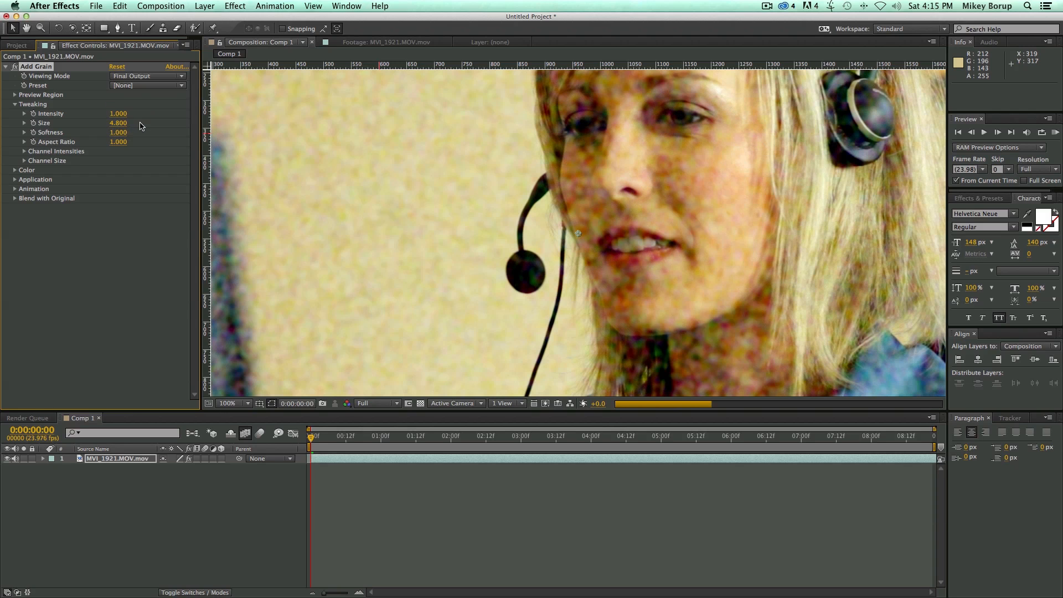
key("super+z")
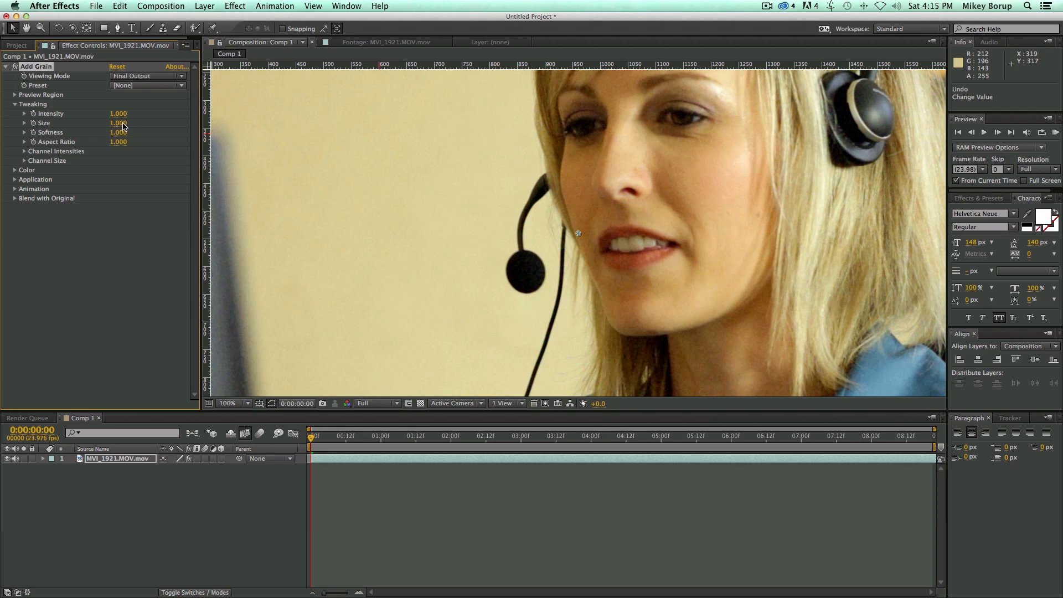
left_click_drag(119, 115, 146, 116)
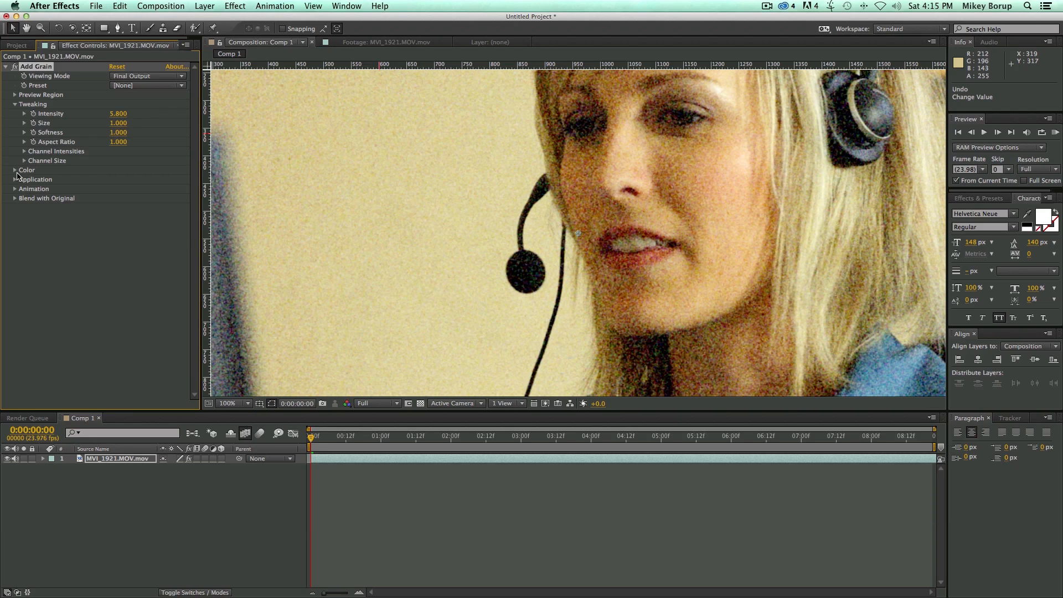
Step: Make the added grain Monochromatic, set its Intensity to 2.900 and preview the clip at 50%
left_click(15, 170)
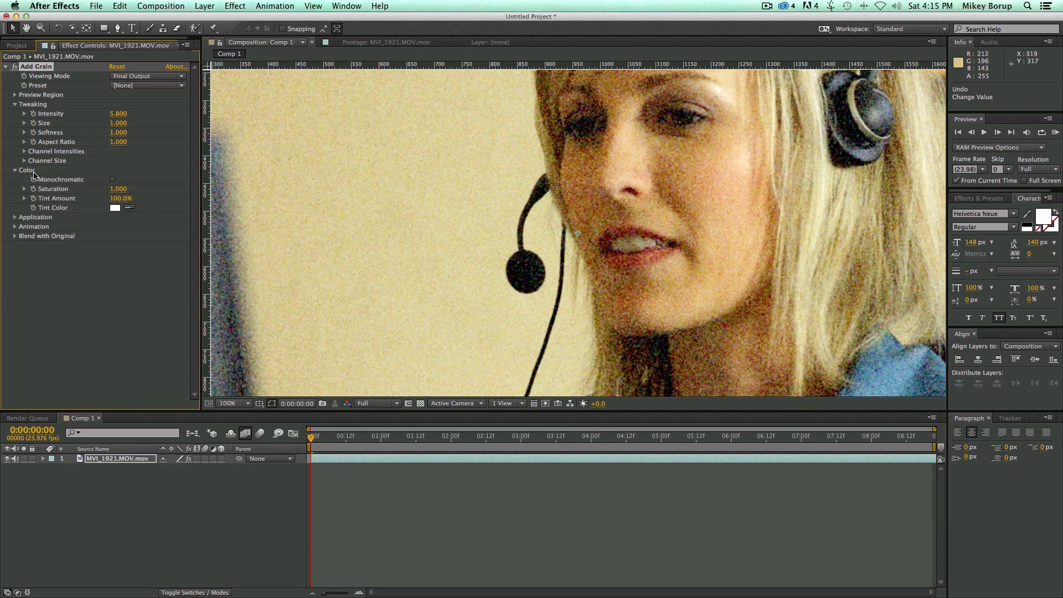
left_click(112, 180)
left_click_drag(119, 114, 102, 116)
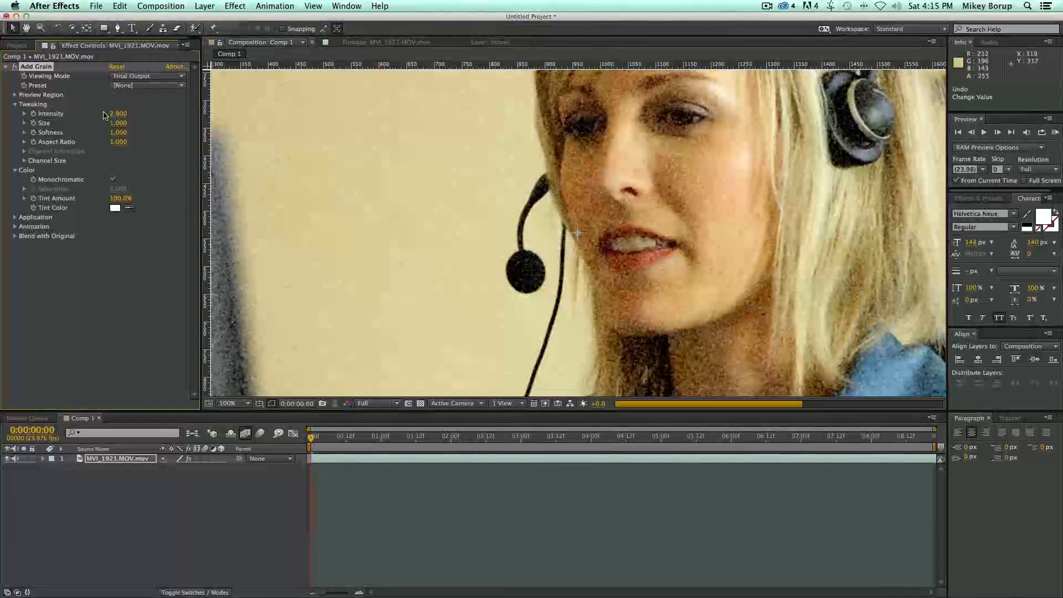
key("comma")
key("comma")
key("space")
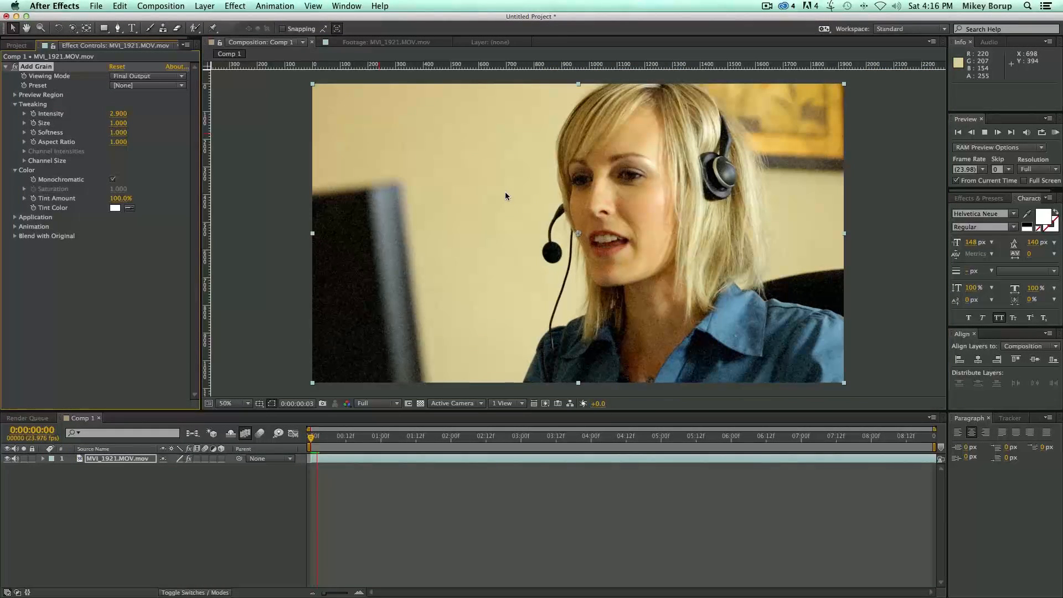
Step: Set the grain's Intensity to 1.300 and Softness to 1.400, inspect it at 100% and return to the first frame
left_click_drag(119, 114, 129, 135)
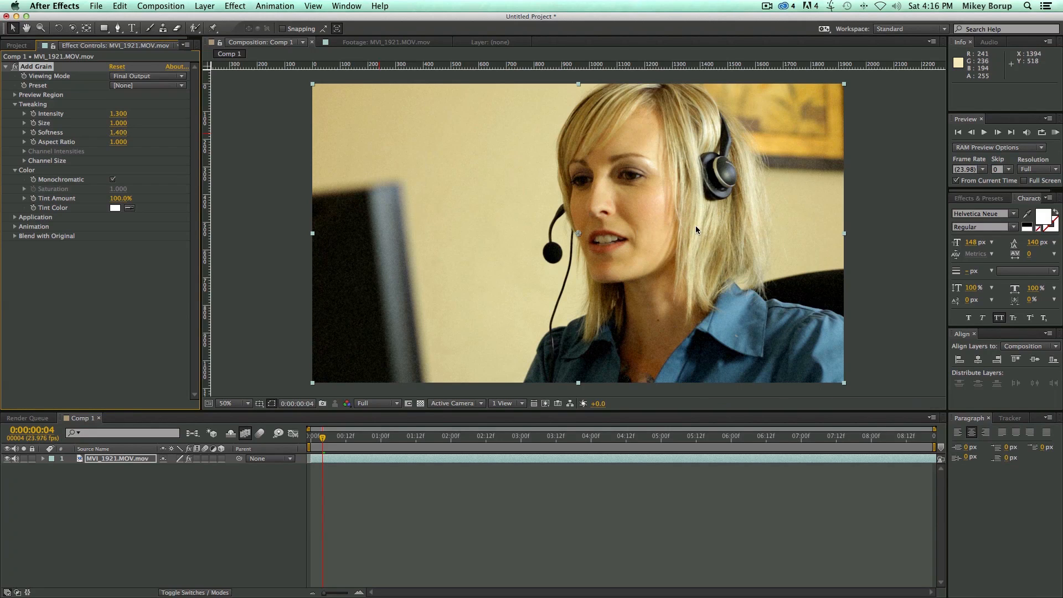
scroll(692, 227, "up", 2)
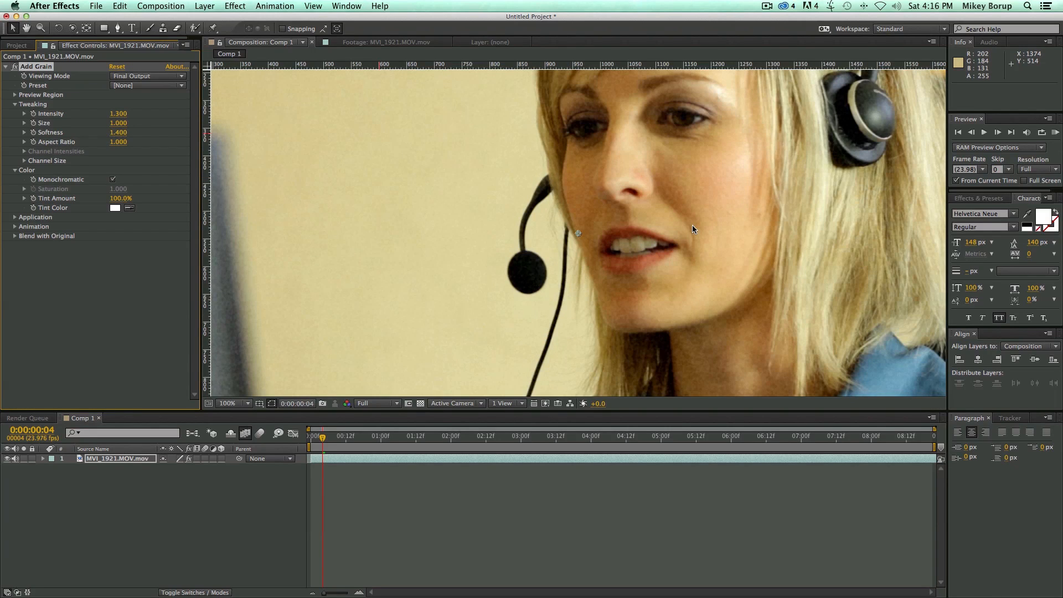
scroll(692, 225, "down", 2)
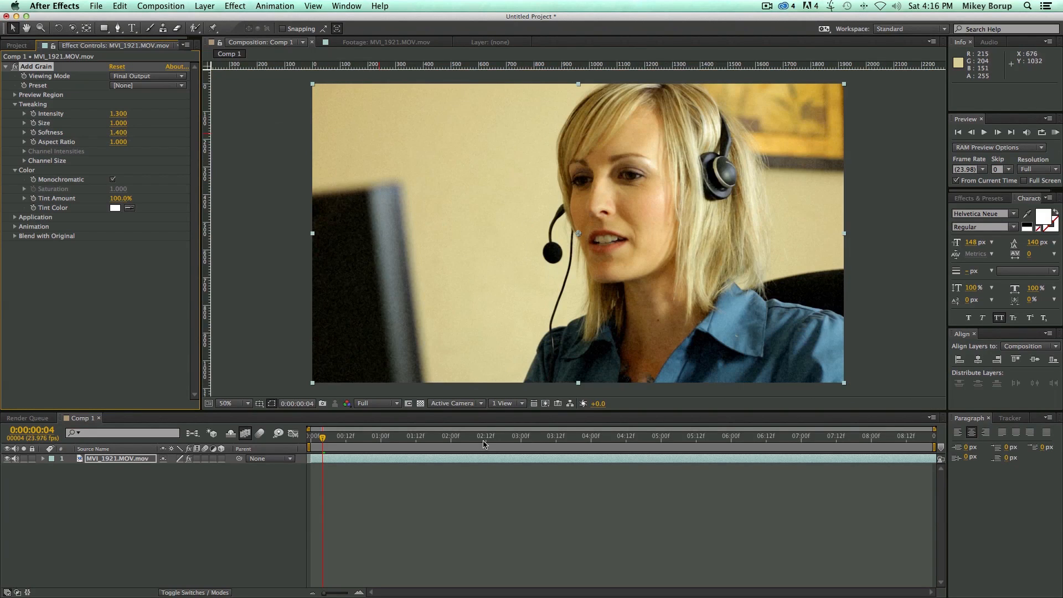
left_click(399, 552)
left_click_drag(320, 438, 303, 440)
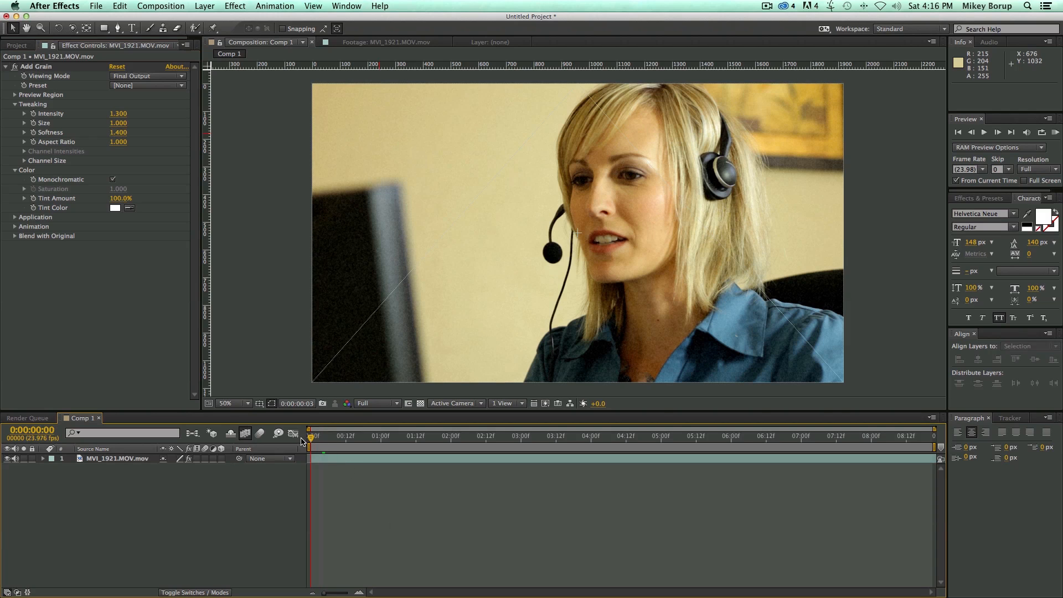
Step: Add a new adjustment layer above MVI_1921.MOV.mov in Comp 1
left_click(331, 457)
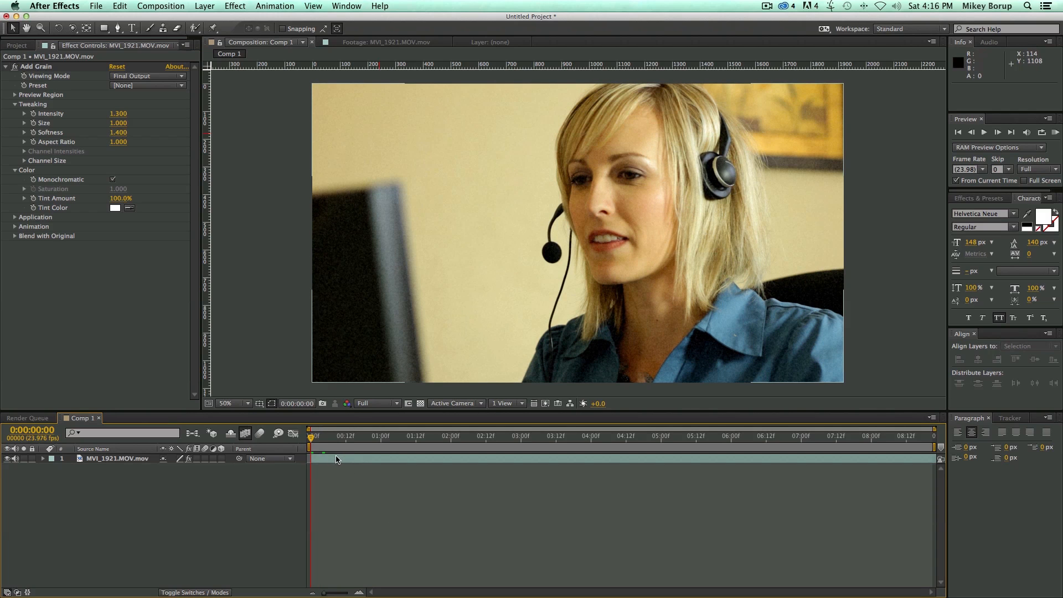
left_click(204, 7)
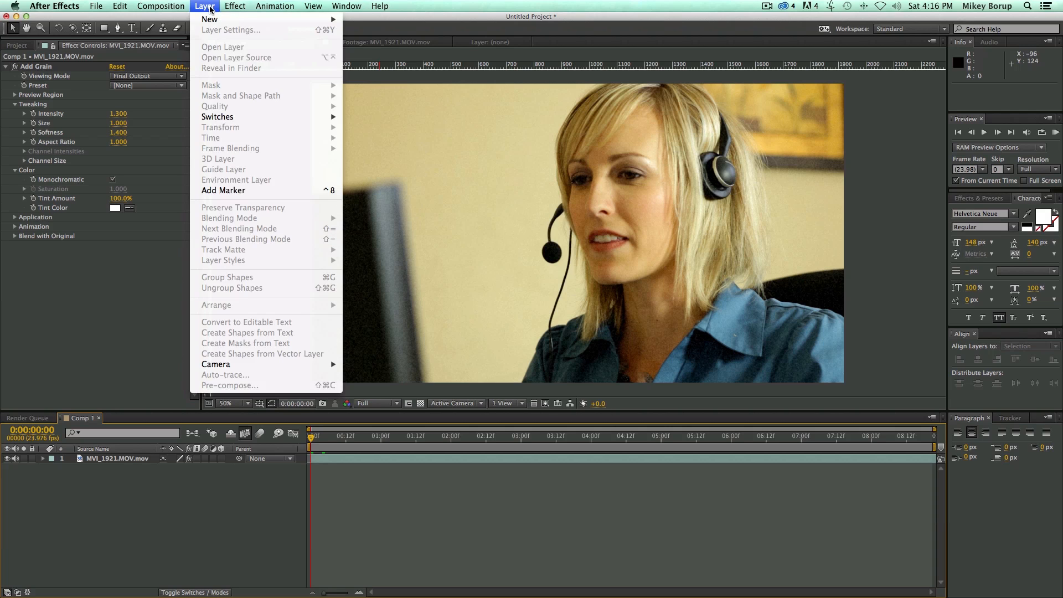
mouse_move(211, 19)
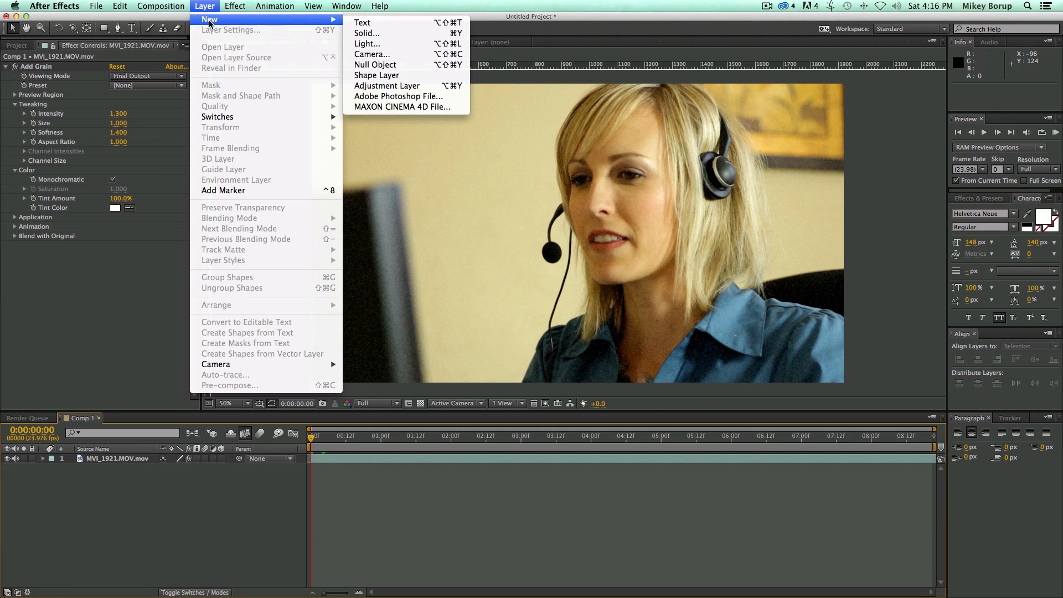
left_click(416, 87)
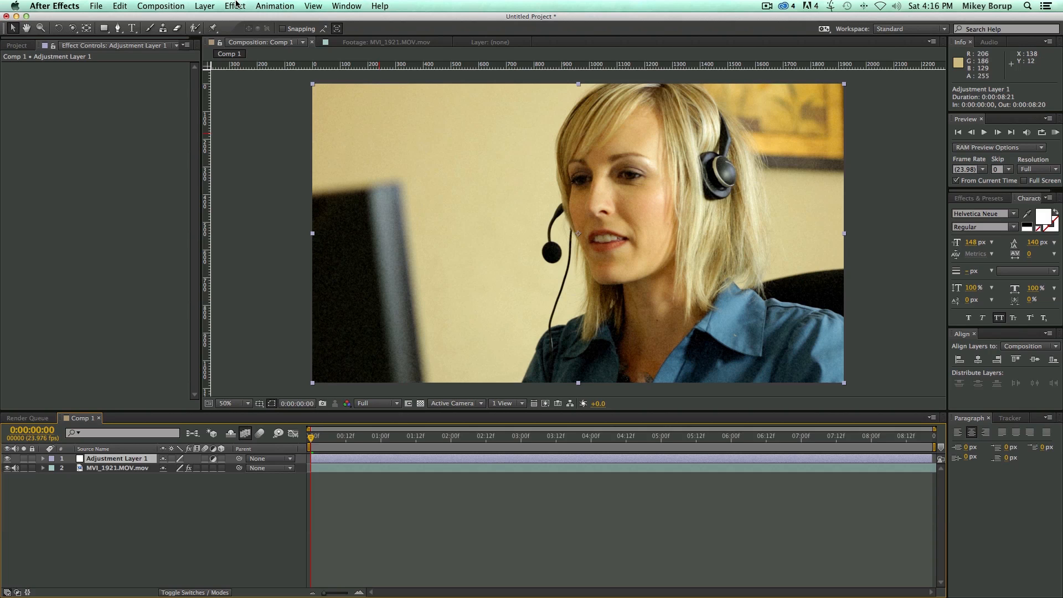
Step: Apply the Exposure effect to the adjustment layer and set its Exposure to -2.67
left_click(235, 5)
mouse_move(252, 112)
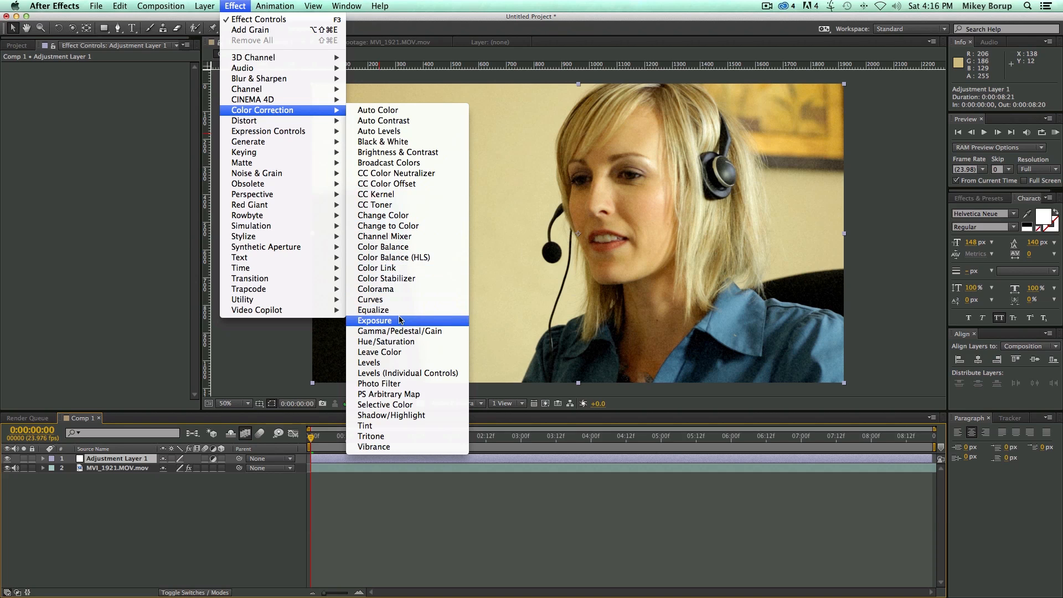
left_click(374, 320)
left_click_drag(119, 96, 122, 383)
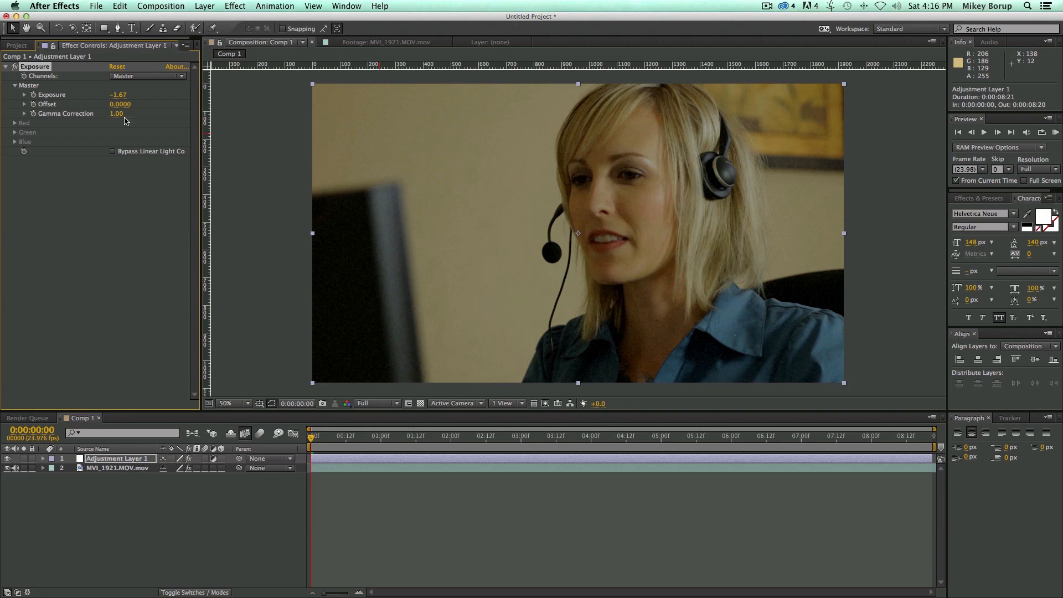
left_click_drag(119, 96, 64, 96)
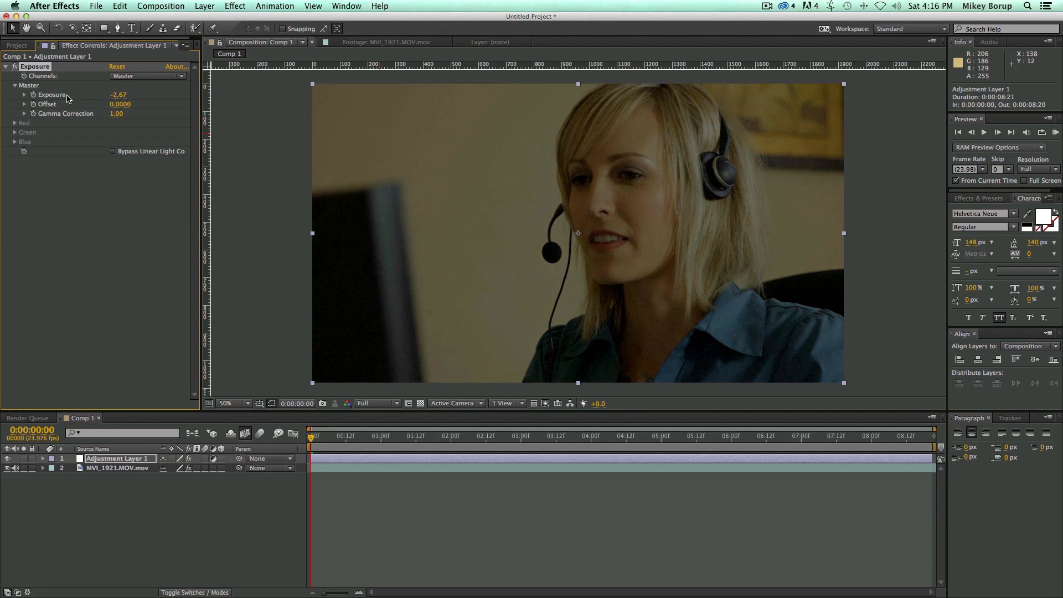
Step: Add a full-frame elliptical mask to the adjustment layer and set its mode to Subtract
left_click(339, 460)
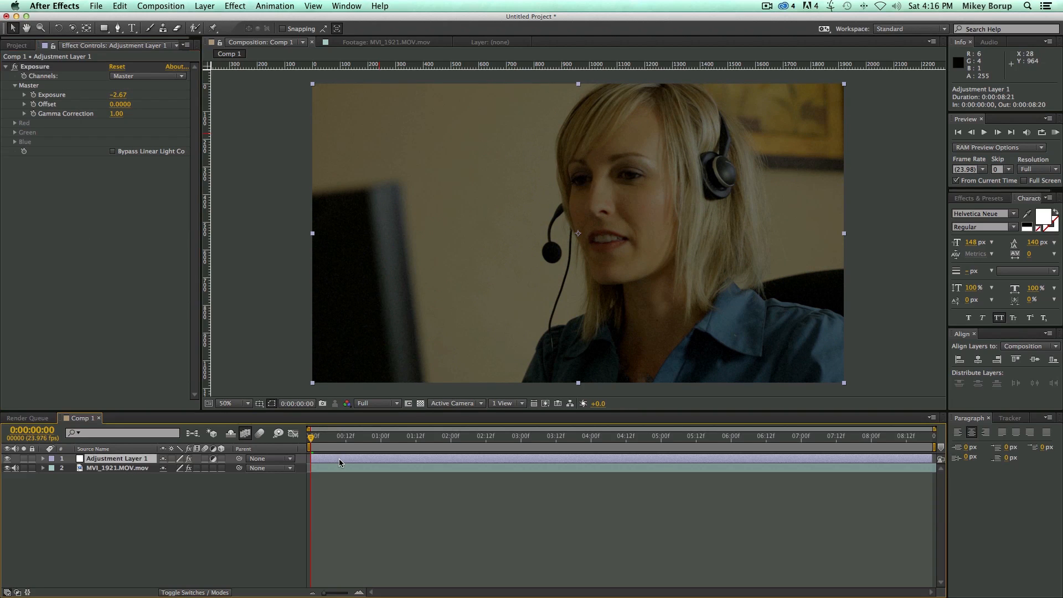
left_click(104, 29)
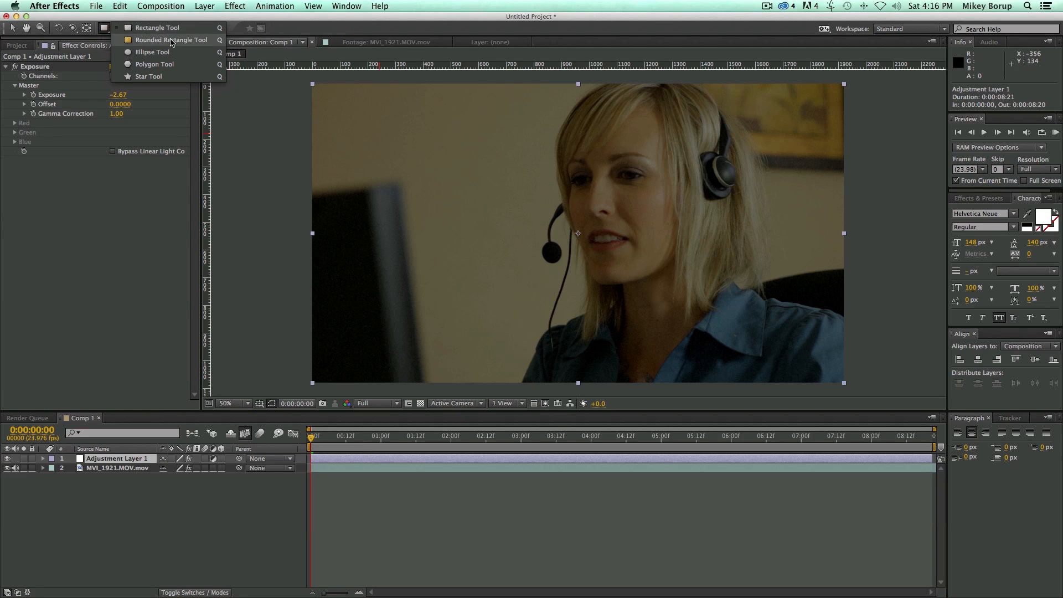
left_click(161, 55)
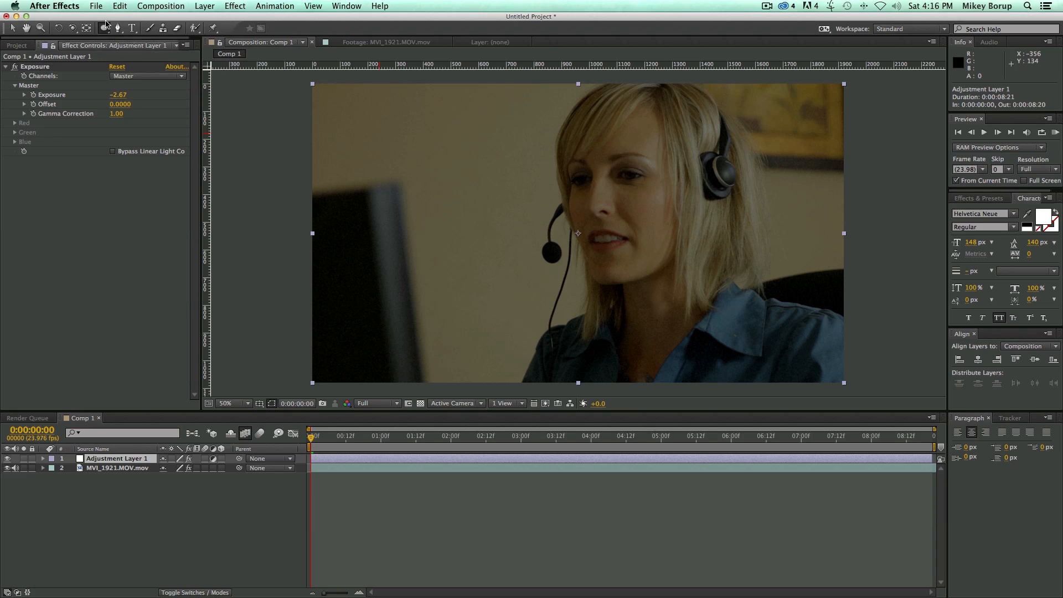
double_click(104, 29)
key("v")
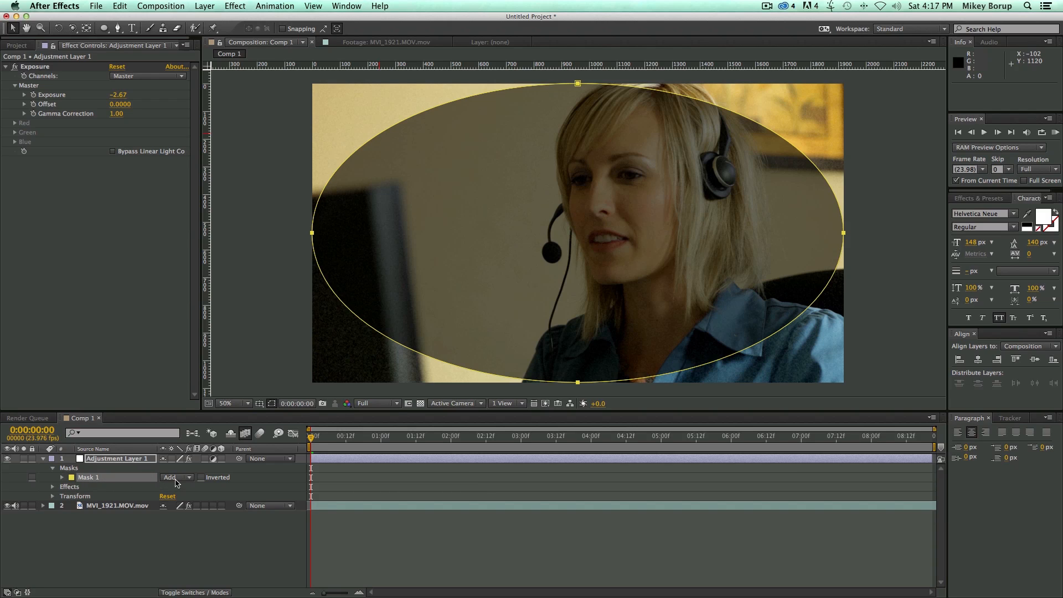
left_click(187, 479)
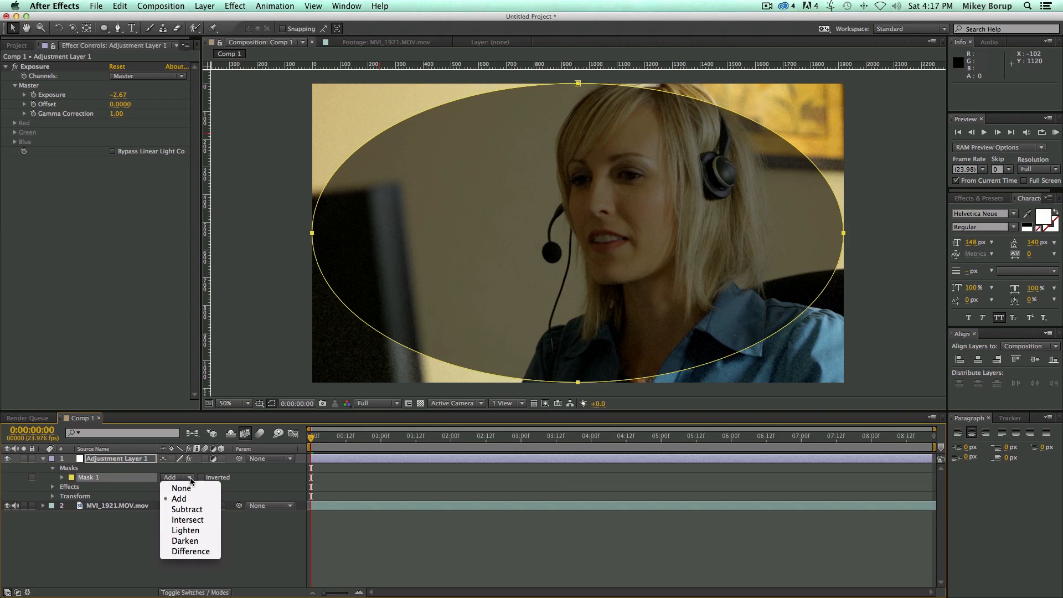
left_click(187, 509)
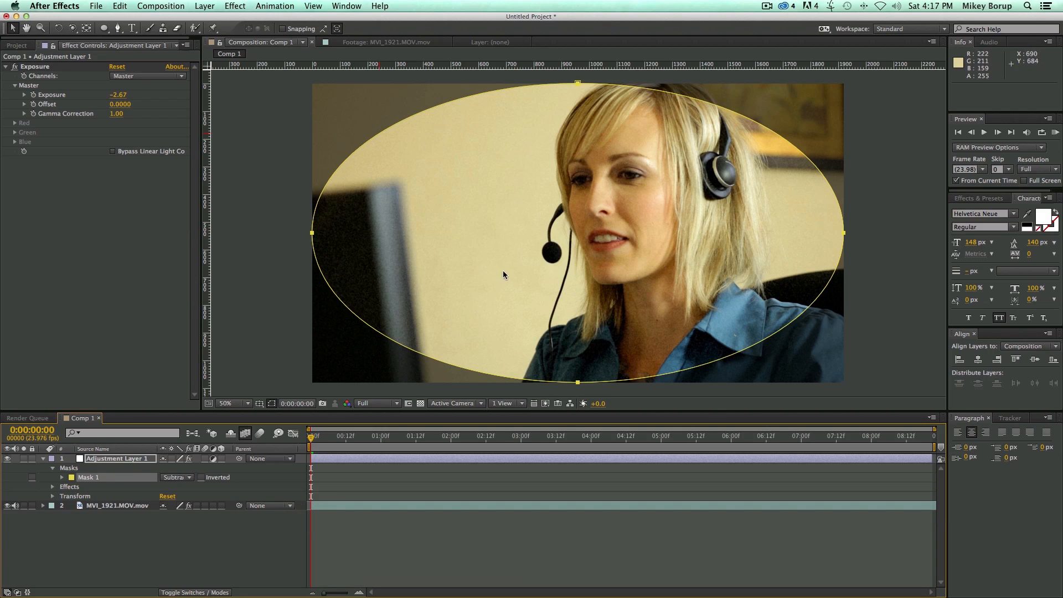
Step: Set the elliptical mask's Mask Feather to 480 pixels and compare the vignette with the adjustment layer hidden and shown
left_click(146, 561)
left_click(62, 477)
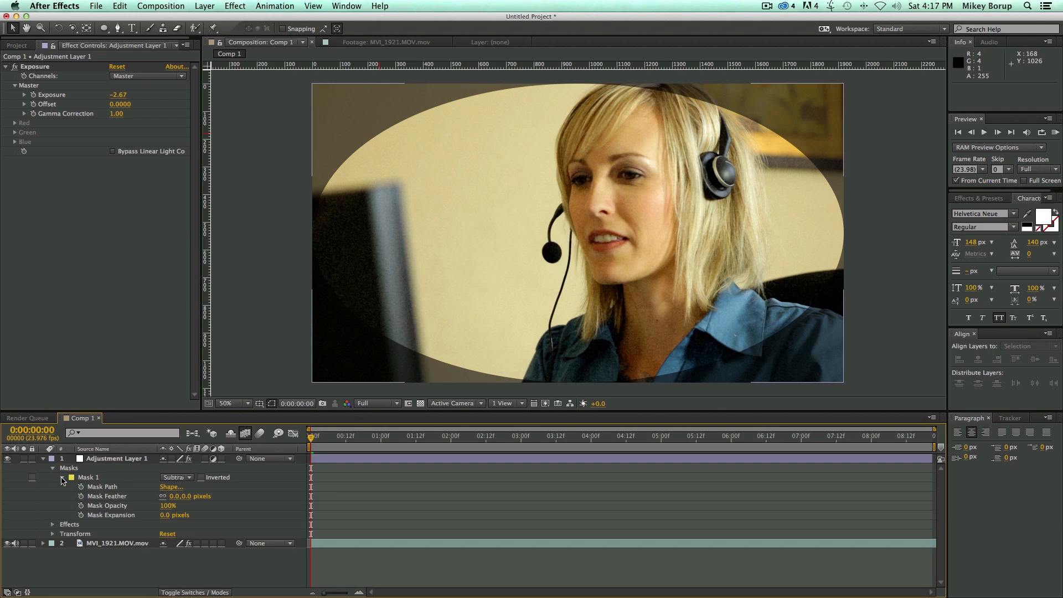
left_click_drag(175, 499, 419, 507)
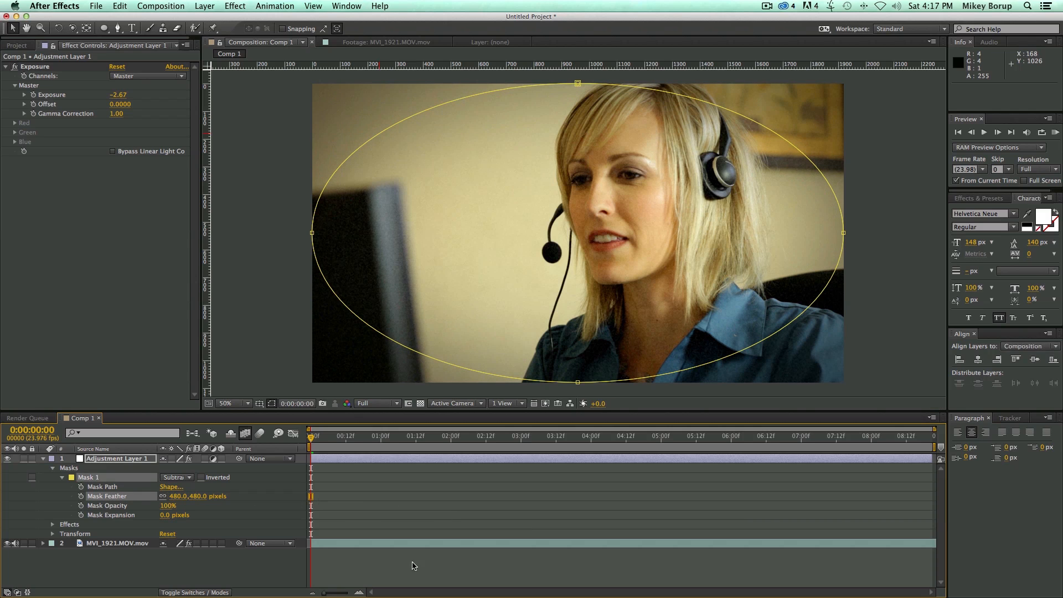
left_click(457, 512)
left_click(8, 459)
left_click(8, 459)
left_click(8, 459)
left_click(7, 459)
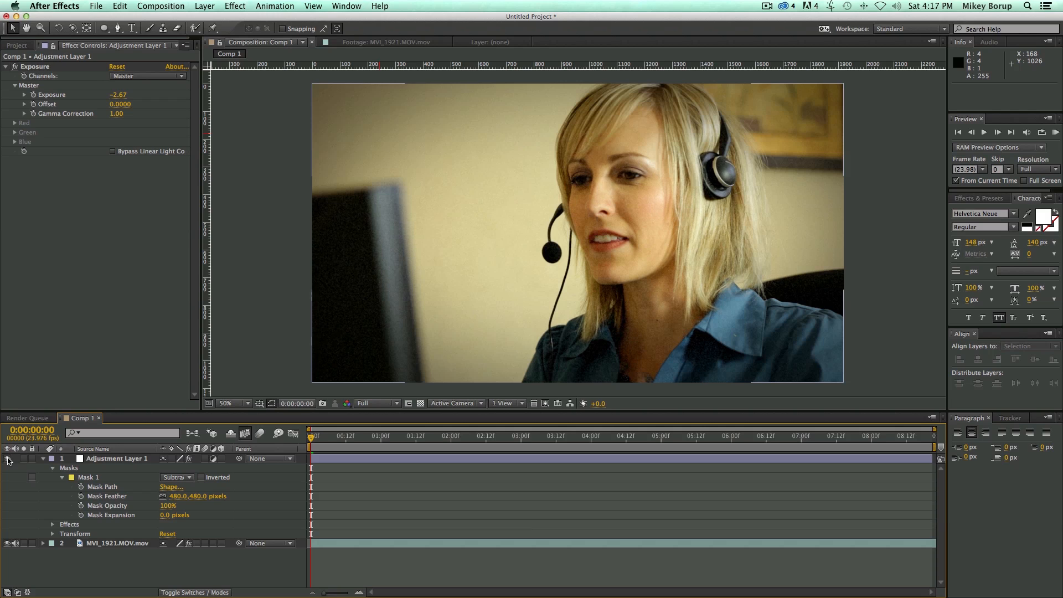
left_click(280, 329)
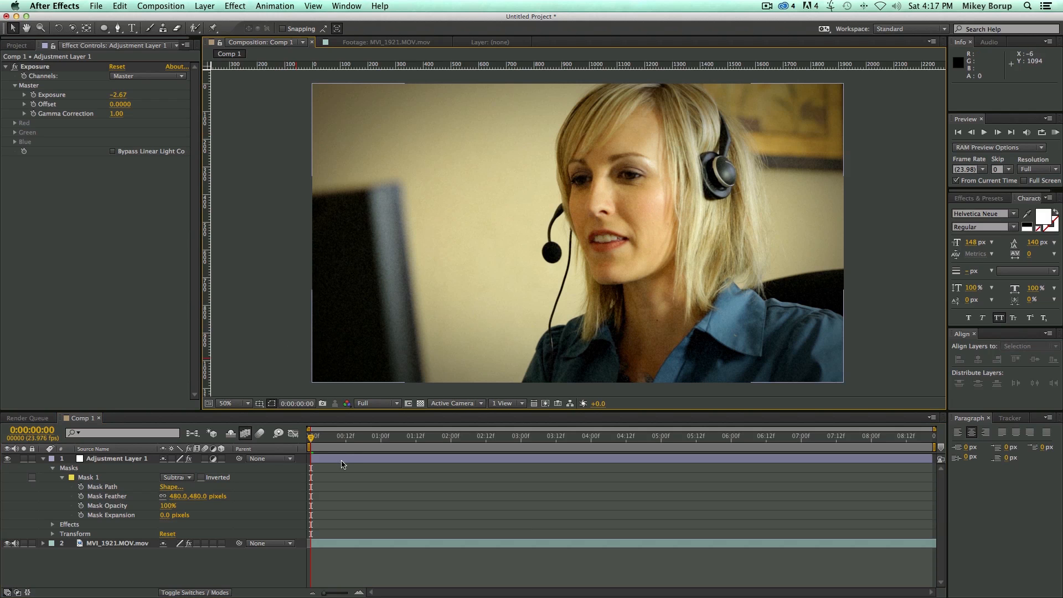
Step: Apply Hue/Saturation to MVI_1921.MOV.mov and set its Master Saturation to -35
left_click(344, 542)
left_click(236, 7)
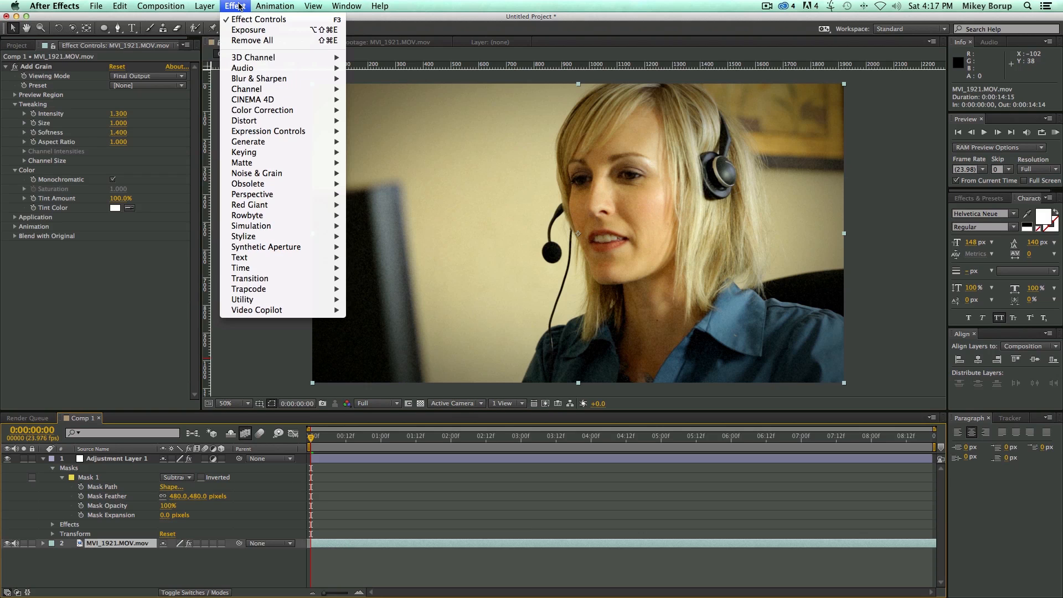
mouse_move(271, 110)
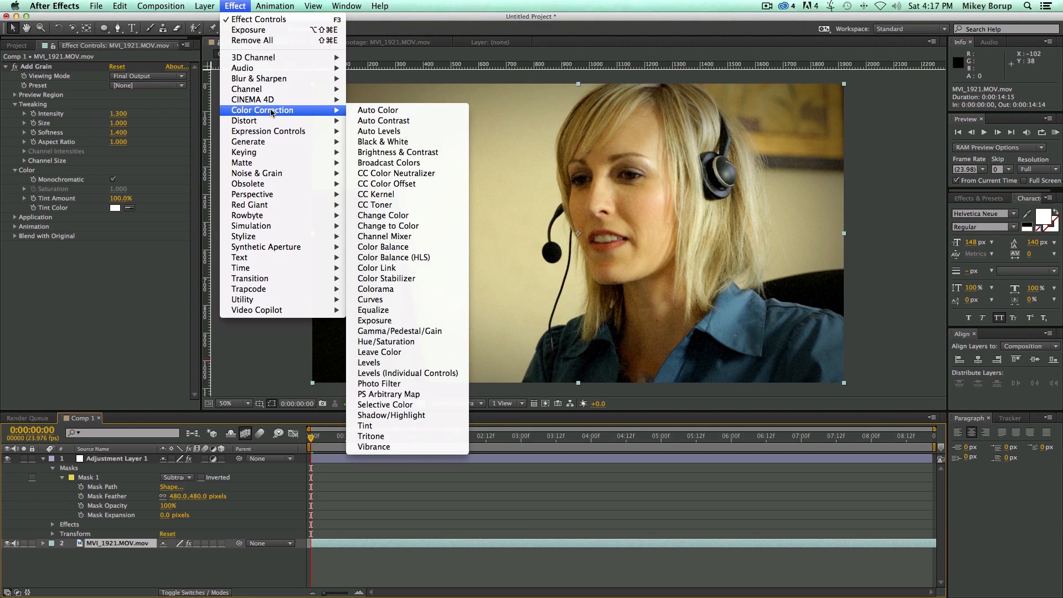
left_click(409, 342)
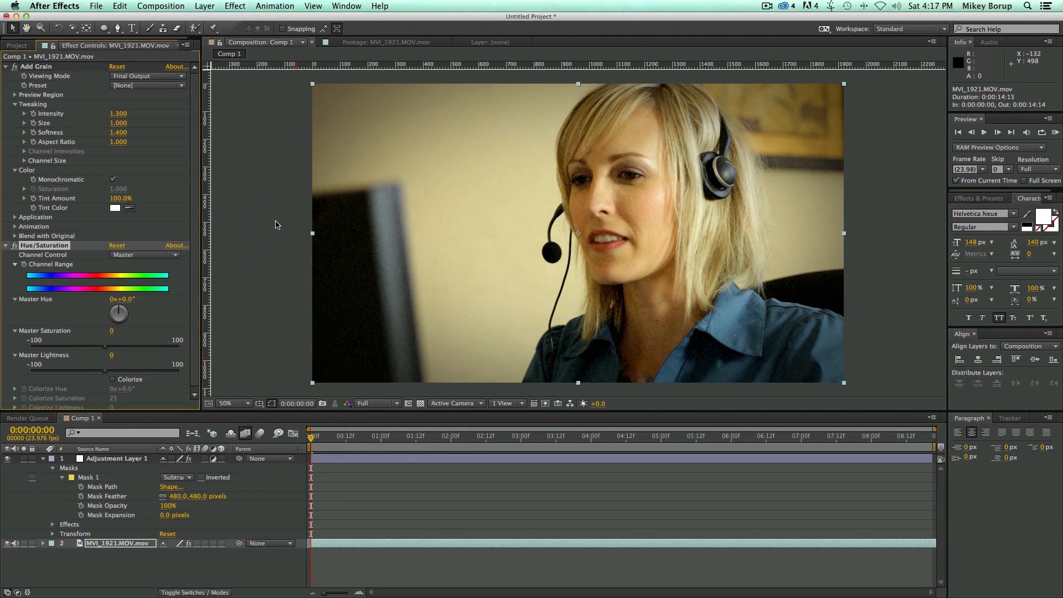
left_click_drag(105, 346, 76, 349)
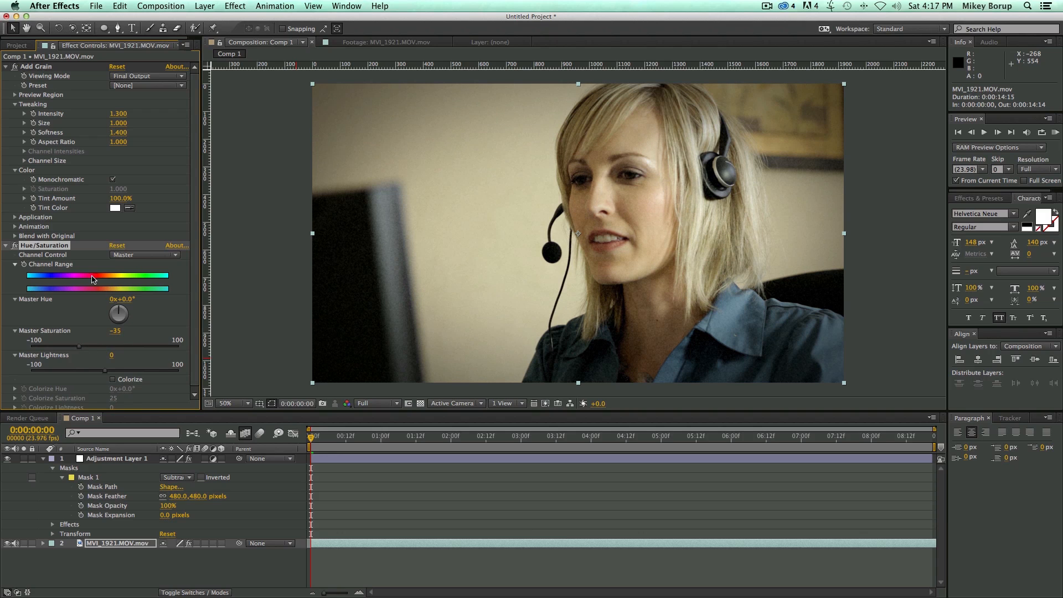
Step: Apply the Levels effect to the clip, setting Input Black to 45 and Input White to 214
left_click(235, 6)
mouse_move(269, 132)
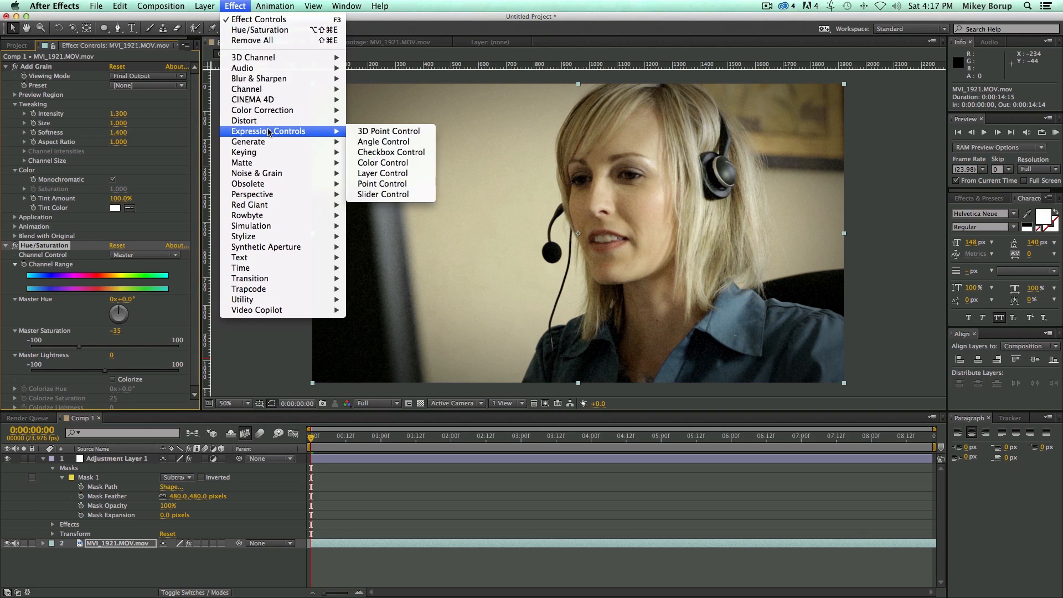
mouse_move(275, 114)
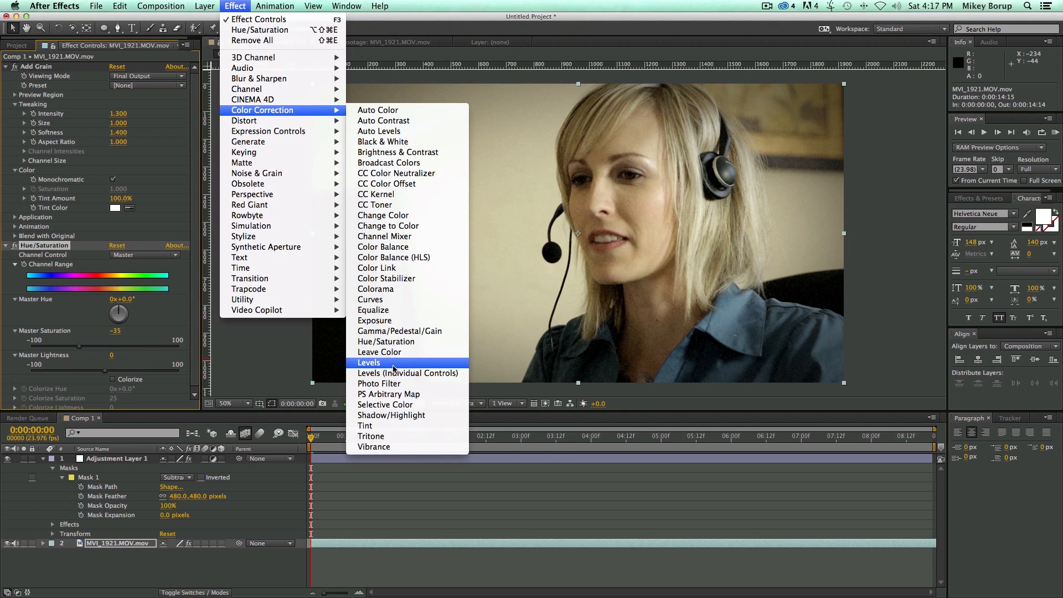
left_click(368, 363)
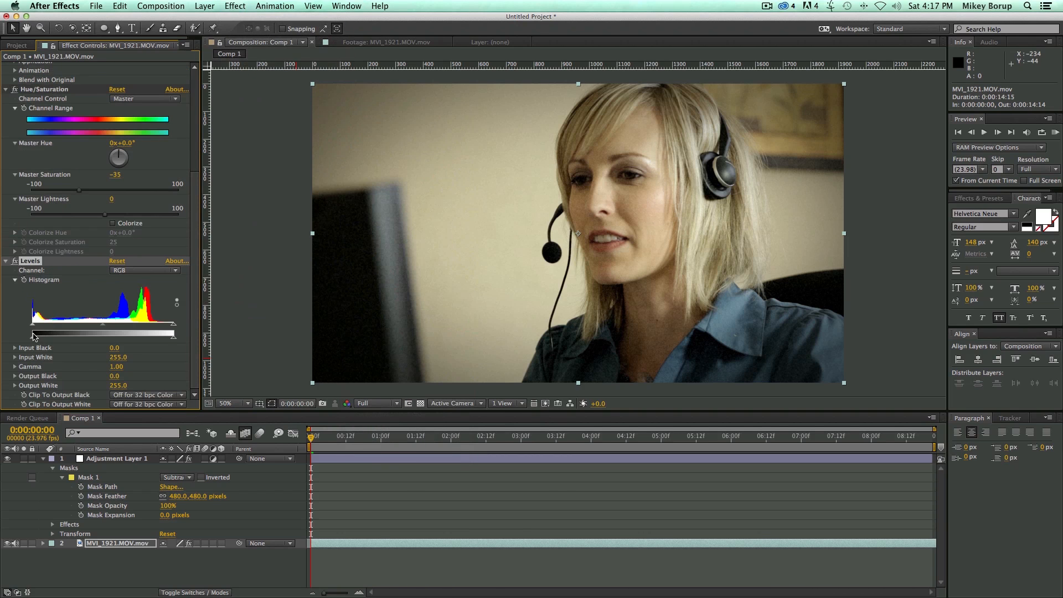
left_click_drag(35, 328, 57, 328)
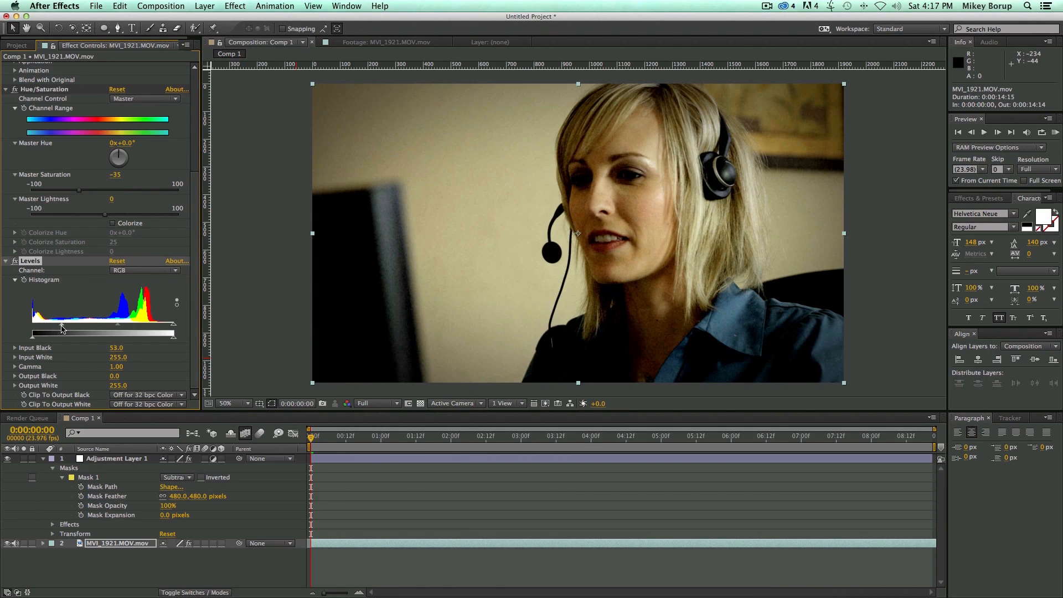
mouse_move(171, 330)
left_mouse_down()
mouse_move(142, 327)
mouse_move(151, 328)
left_mouse_up()
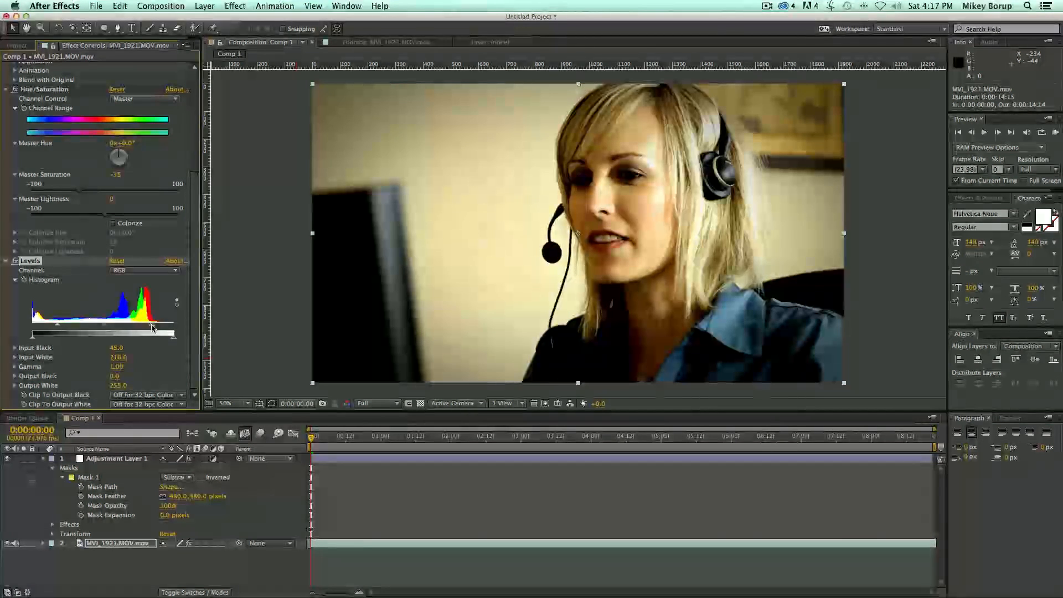
Step: Set the clip's Master Saturation to -44 and collapse the settings of its applied effects
left_click_drag(80, 190, 73, 191)
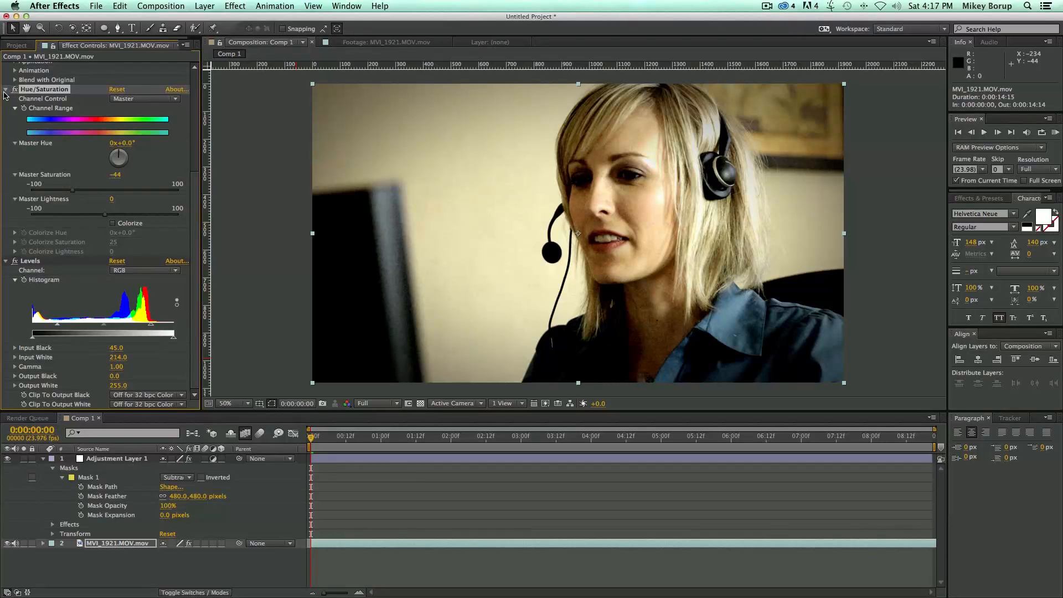
left_click(7, 89)
left_click(6, 77)
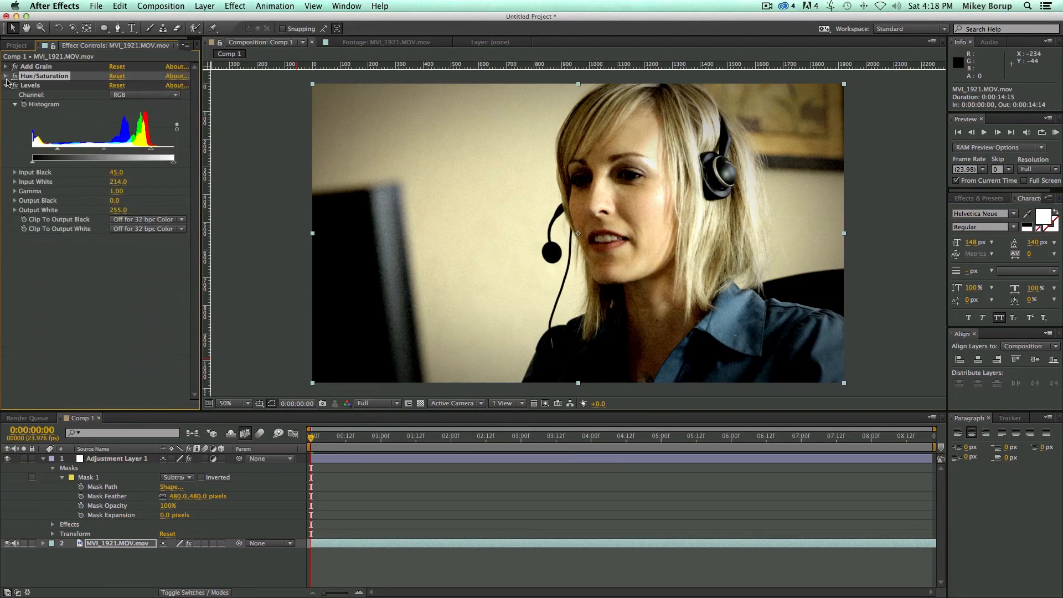
left_click(7, 85)
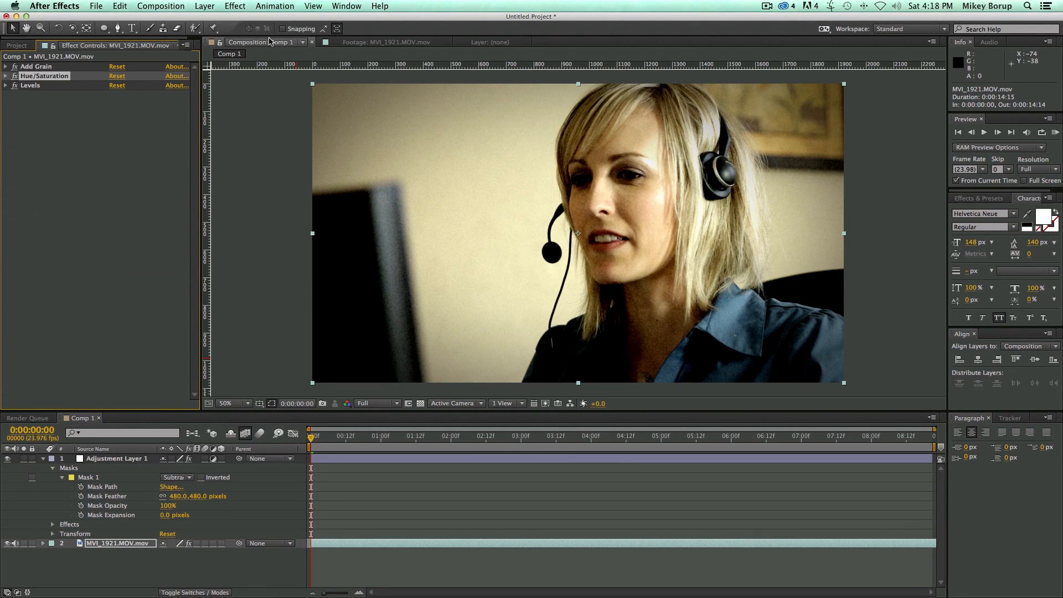
Step: Apply the Radial Blur effect to MVI_1921.MOV.mov and set its Type to Zoom
left_click(239, 7)
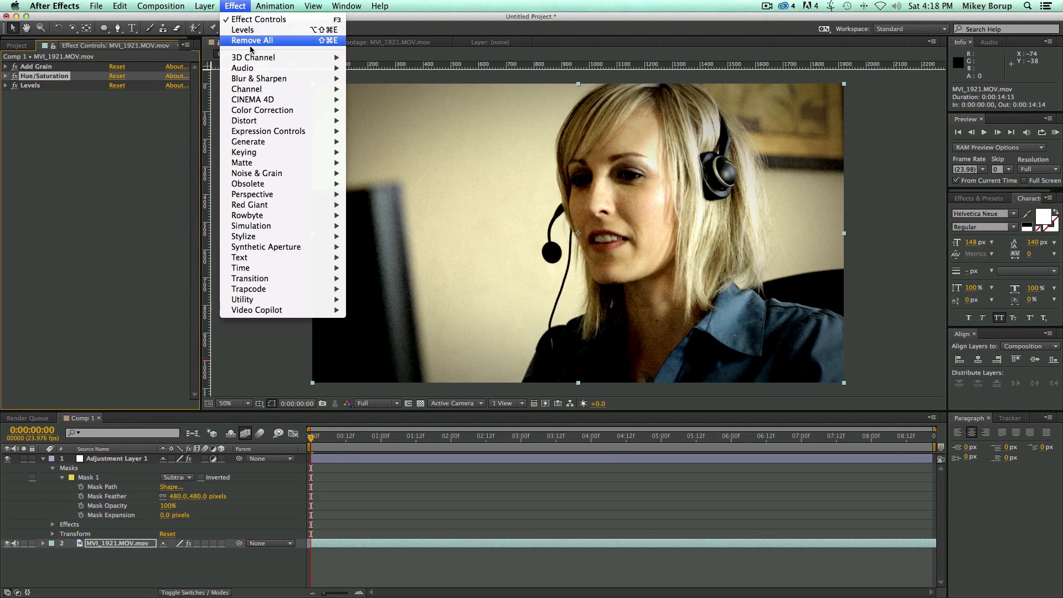
mouse_move(258, 81)
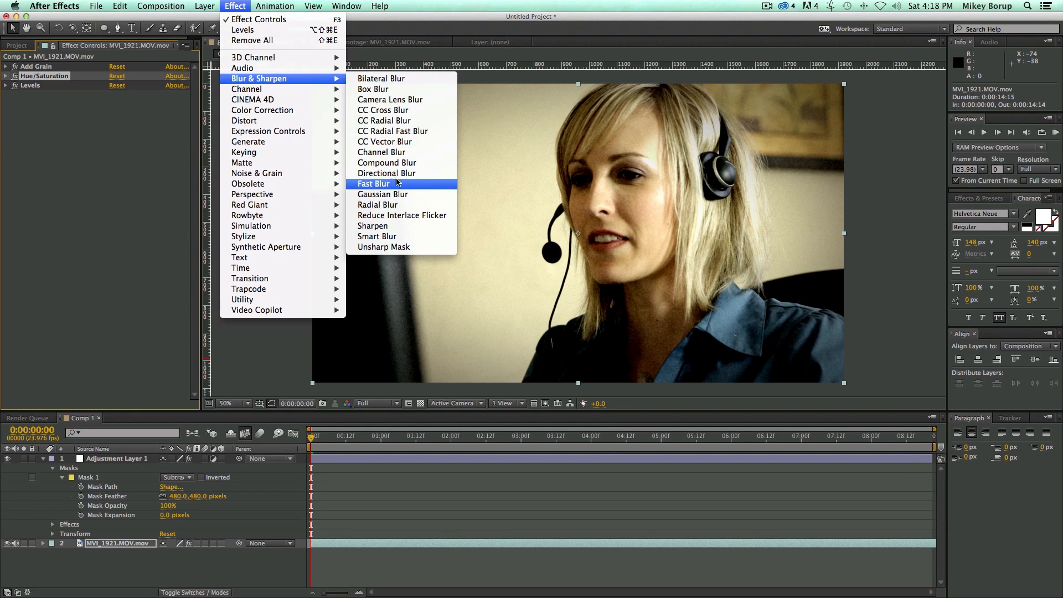
left_click(386, 205)
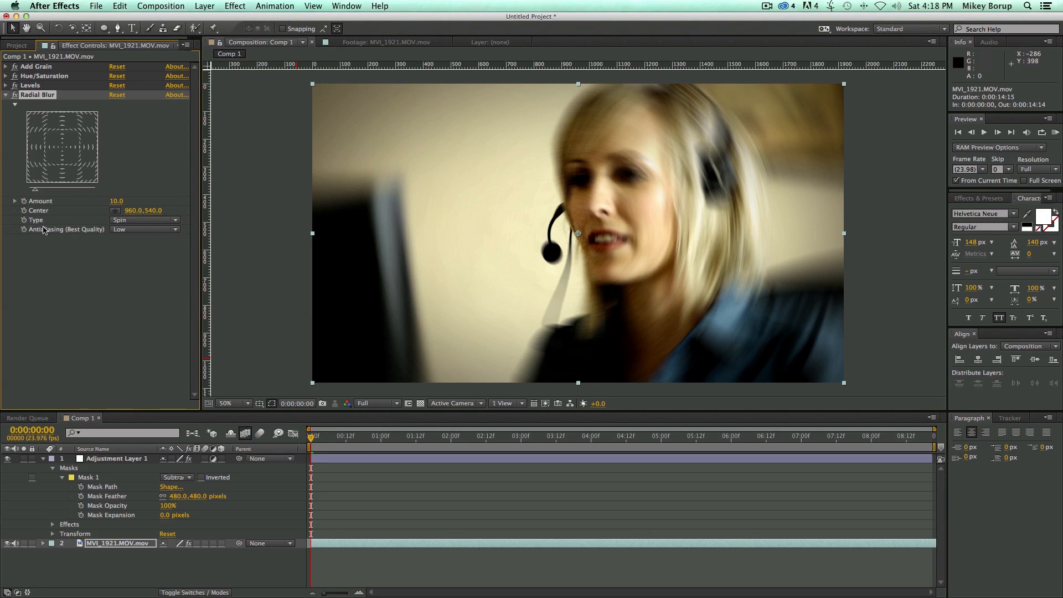
left_click(141, 224)
left_click(139, 243)
Step: Center the Radial Blur on the woman's face at 1110, 404, set its Amount to 5.0, and check the look at frame 20
left_click(114, 210)
left_click_drag(624, 192, 620, 197)
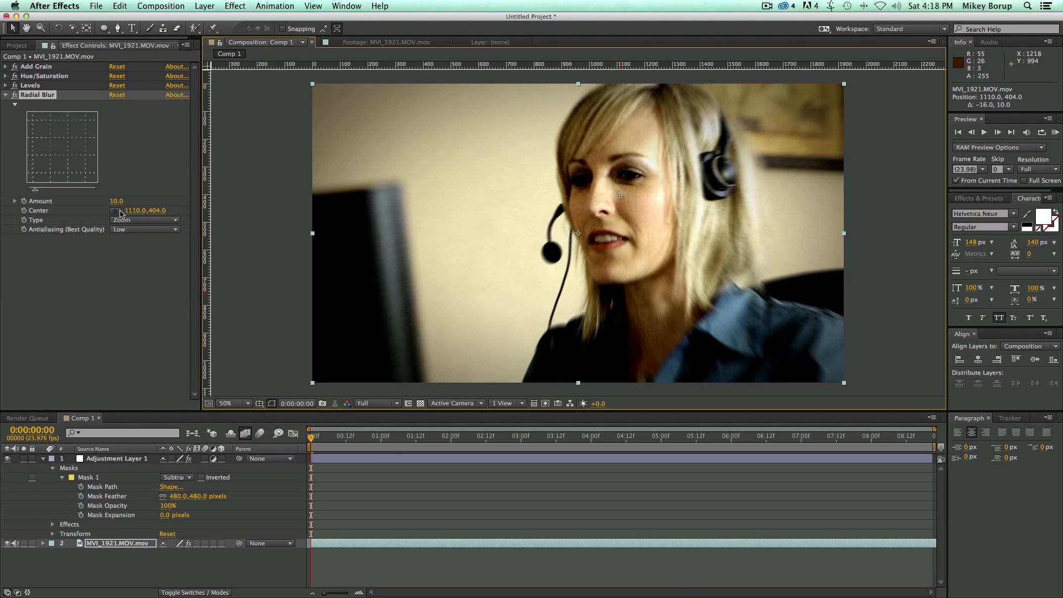
left_click_drag(116, 204, 138, 220)
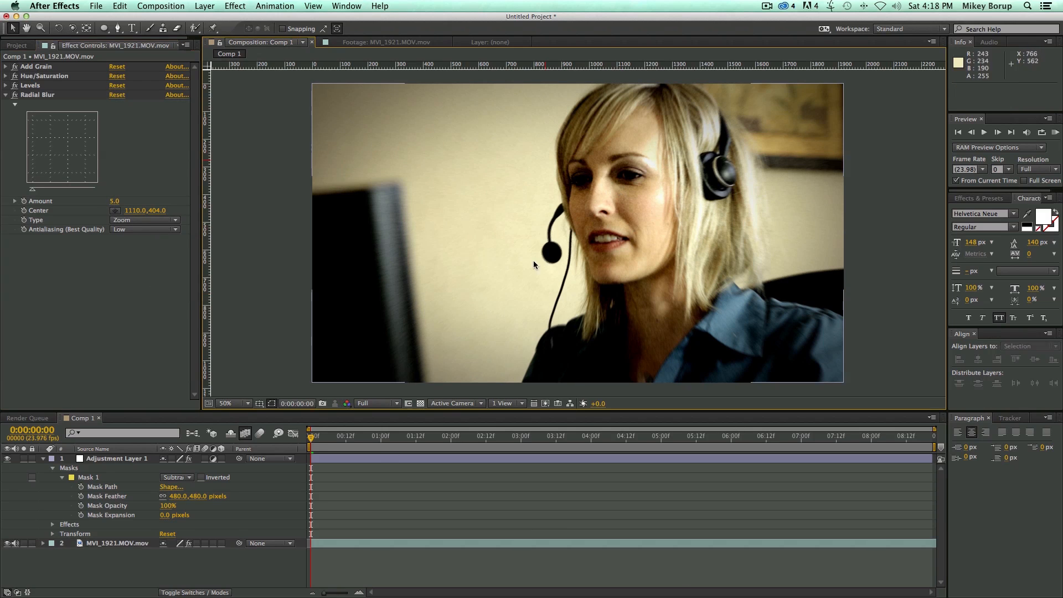
left_click_drag(310, 436, 370, 439)
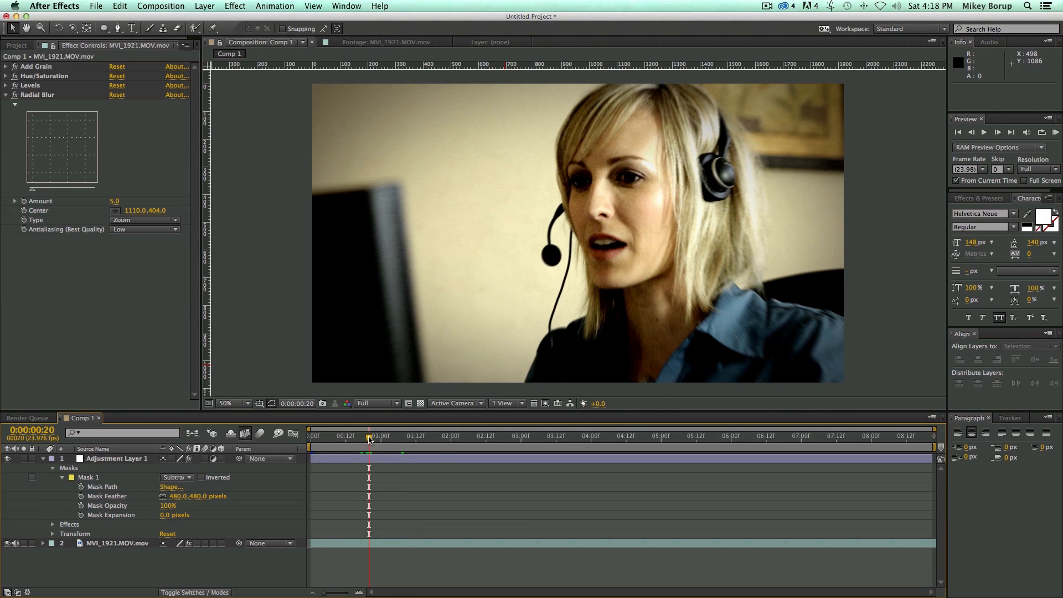